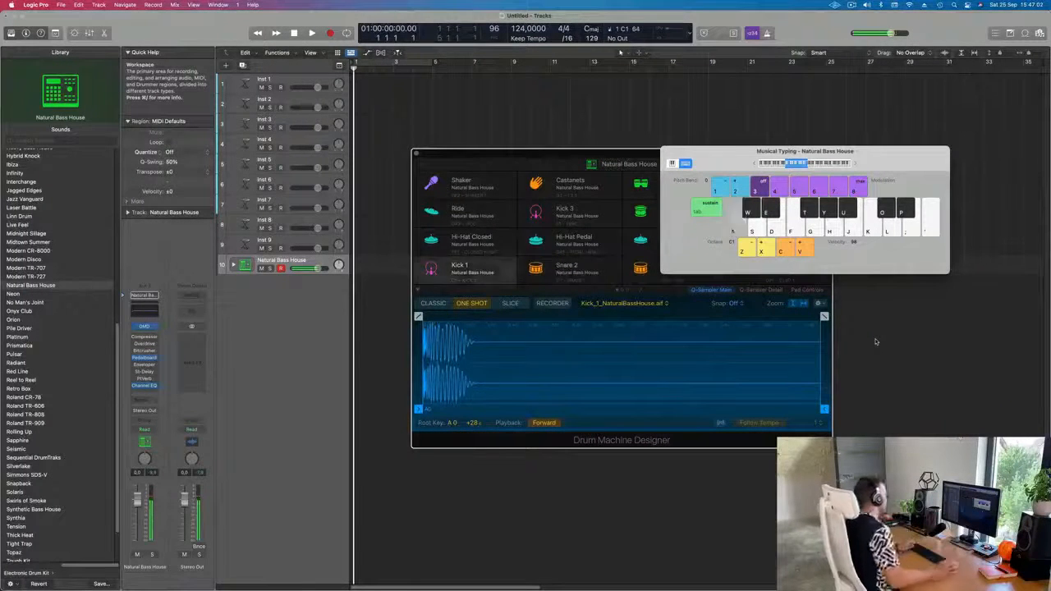
- Audition the kick with Musical Typing and move the keyboard and Drum Machine Designer windows away from the track area
key(a)
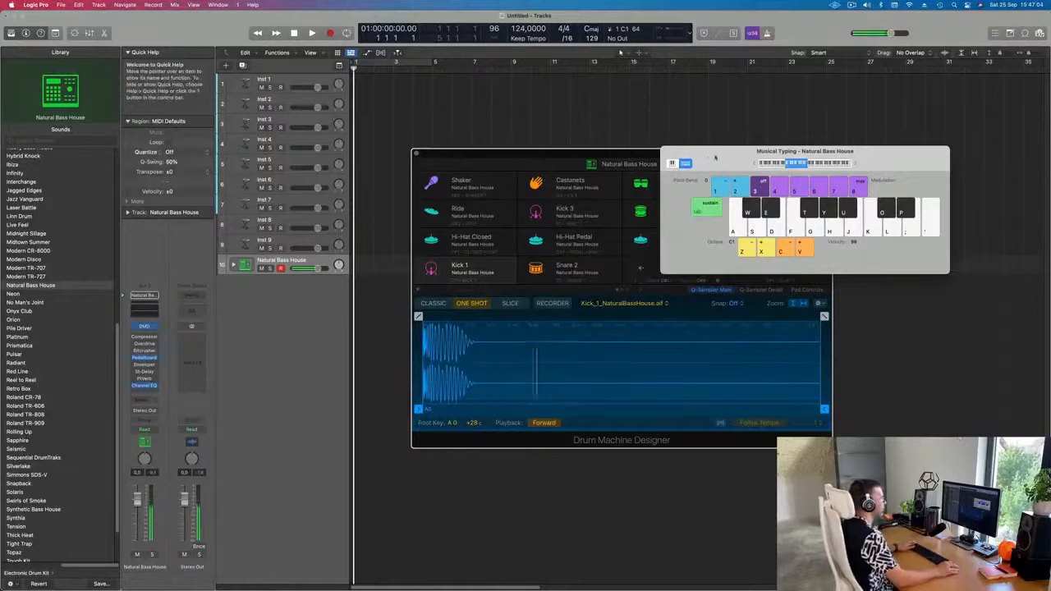
drag(714, 156, 805, 144)
drag(670, 157, 766, 208)
key(a)
- Expand the Natural Bass House track stack and record a four-hit kick pattern from bar 1
click(234, 266)
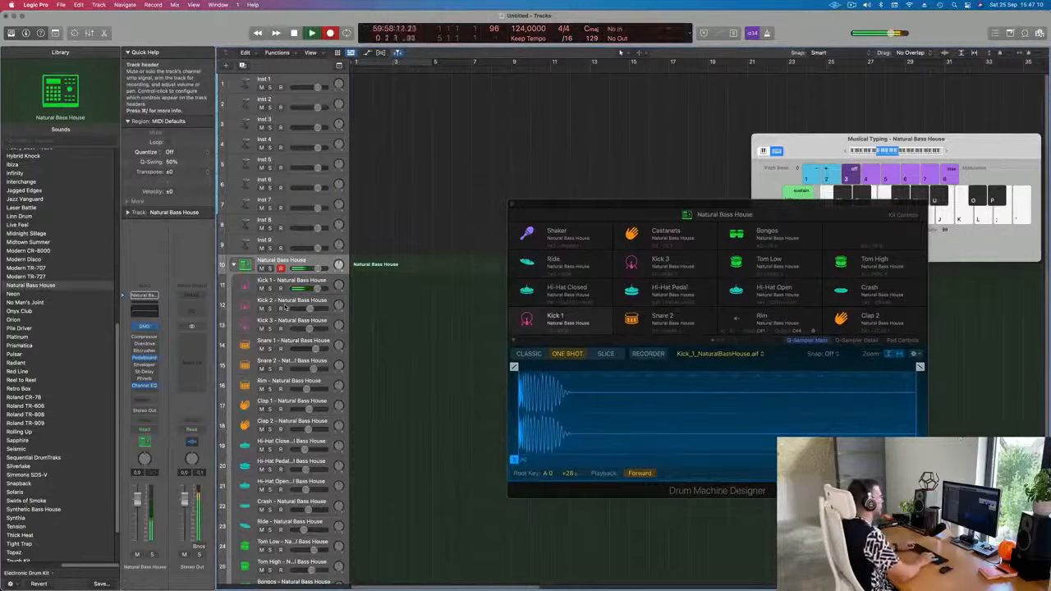
key(a)
key(a)
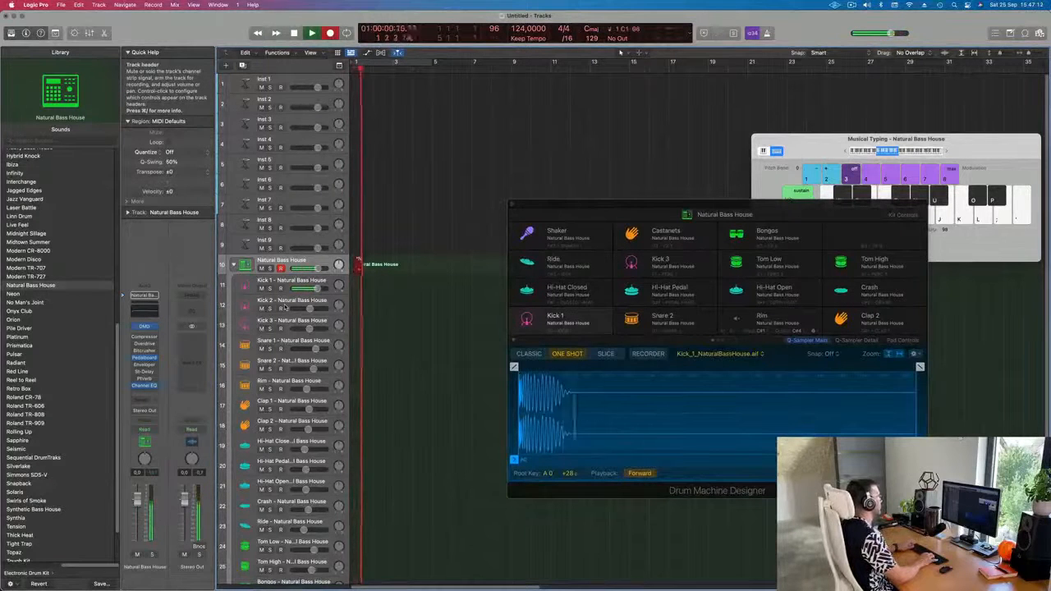
key(space)
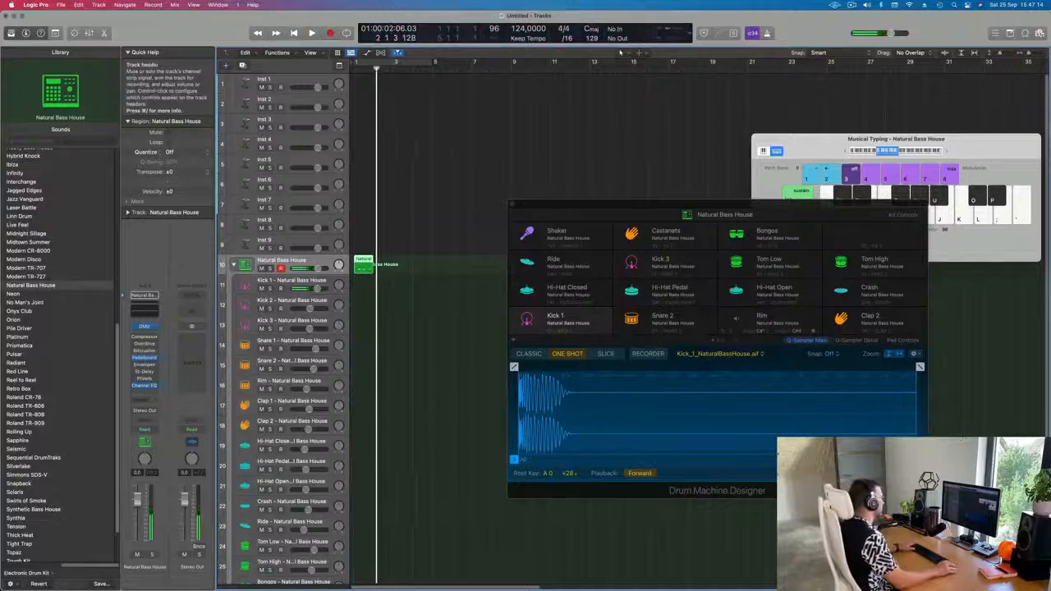
- Move the recorded region onto the Kick 1 track and quantize its notes to 1/16 notes in the Piano Roll
drag(362, 265, 366, 279)
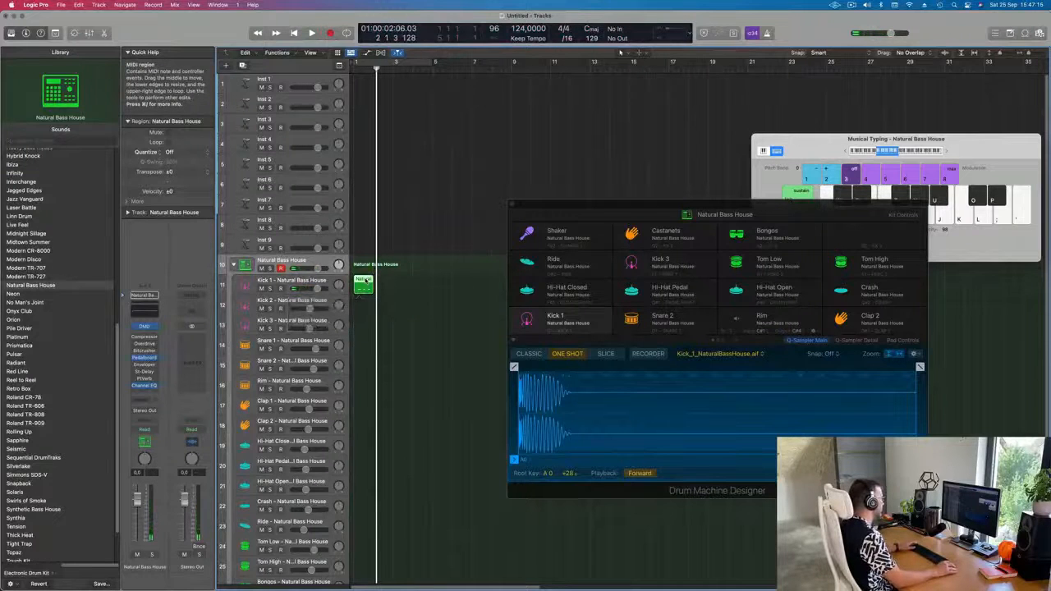
double_click(364, 279)
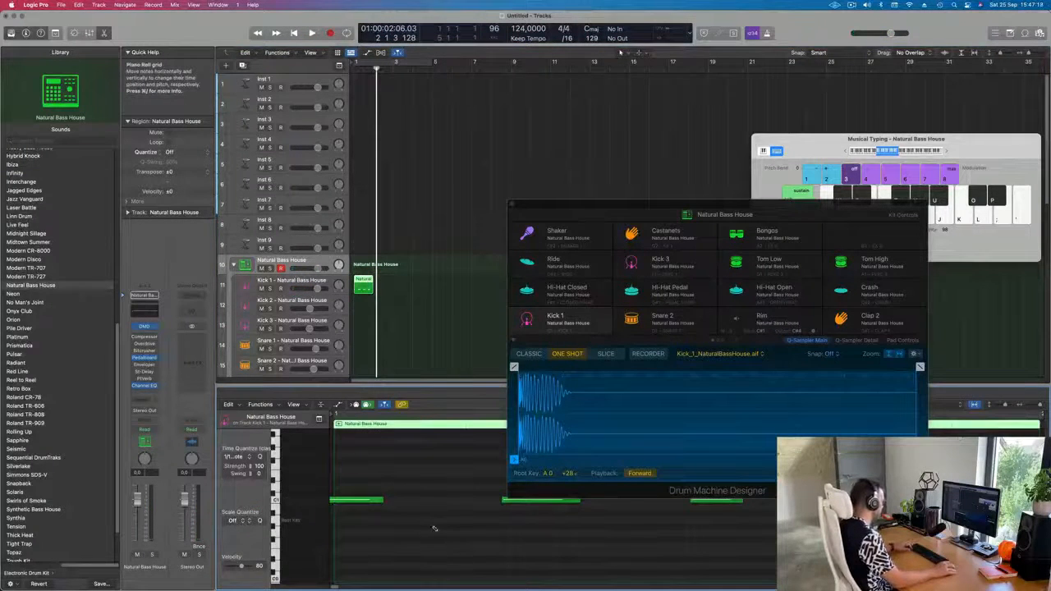
key(space)
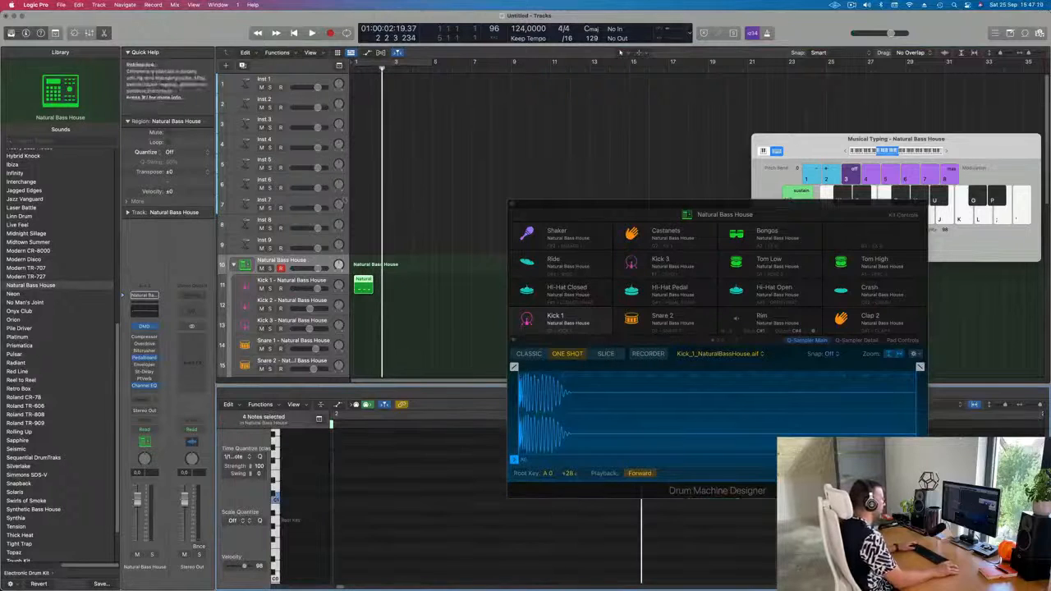
- Repeat the one-bar kick region to fill bars 1 to 4, undoing the surplus copy
click(364, 284)
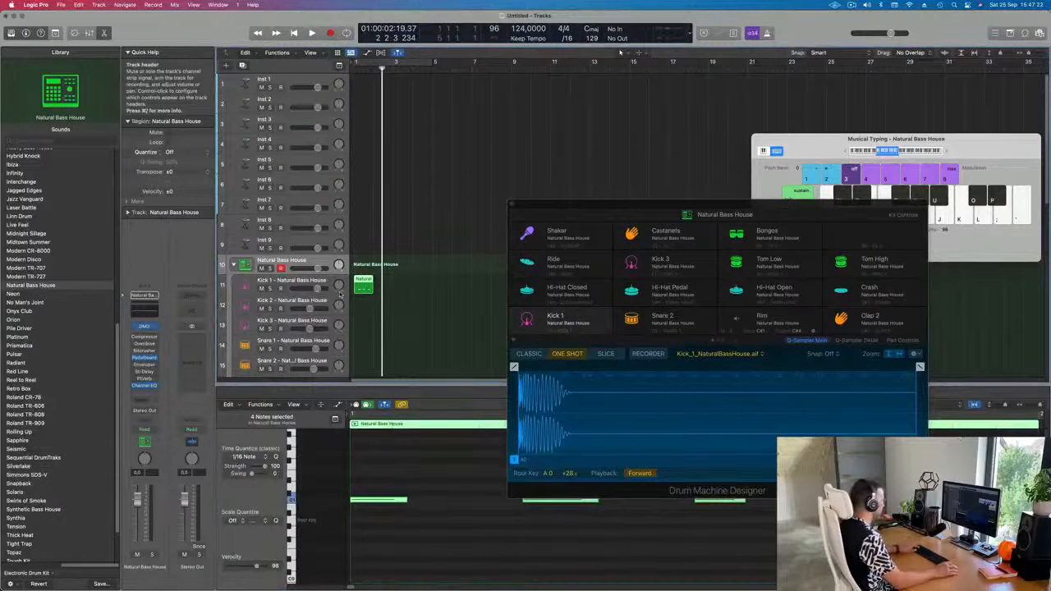
key(super+r)
key(super+r)
key(super+r)
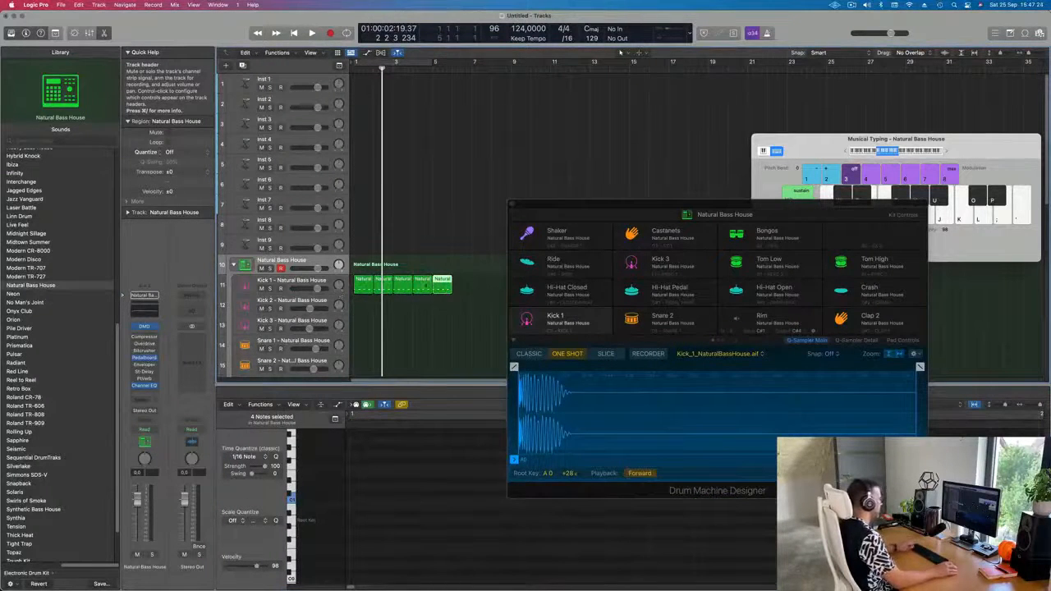
key(super+z)
- Move Drum Machine Designer aside, turn on the cycle over bars 1 to 4, and start playback
drag(567, 206, 603, 202)
click(397, 62)
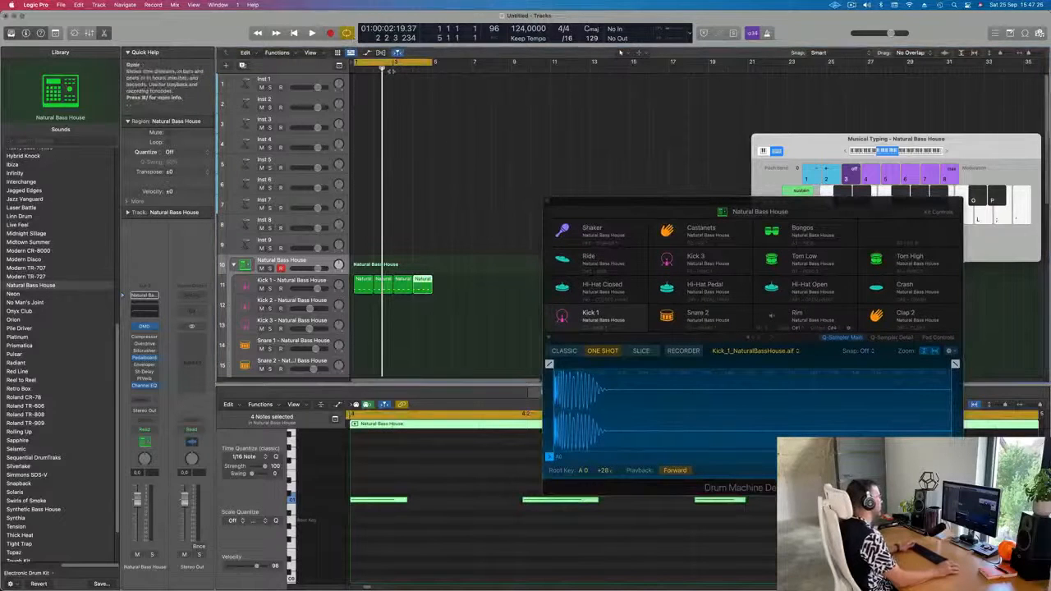
key(space)
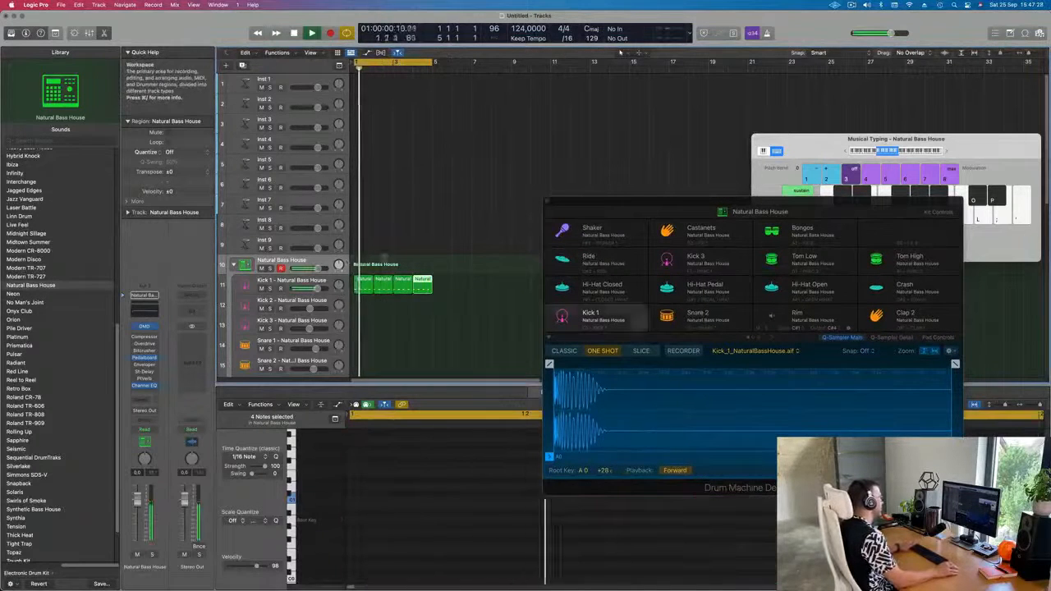
- Select the four Kick 1 regions and transpose all their notes down three semitones while the loop plays
click(292, 280)
click(465, 298)
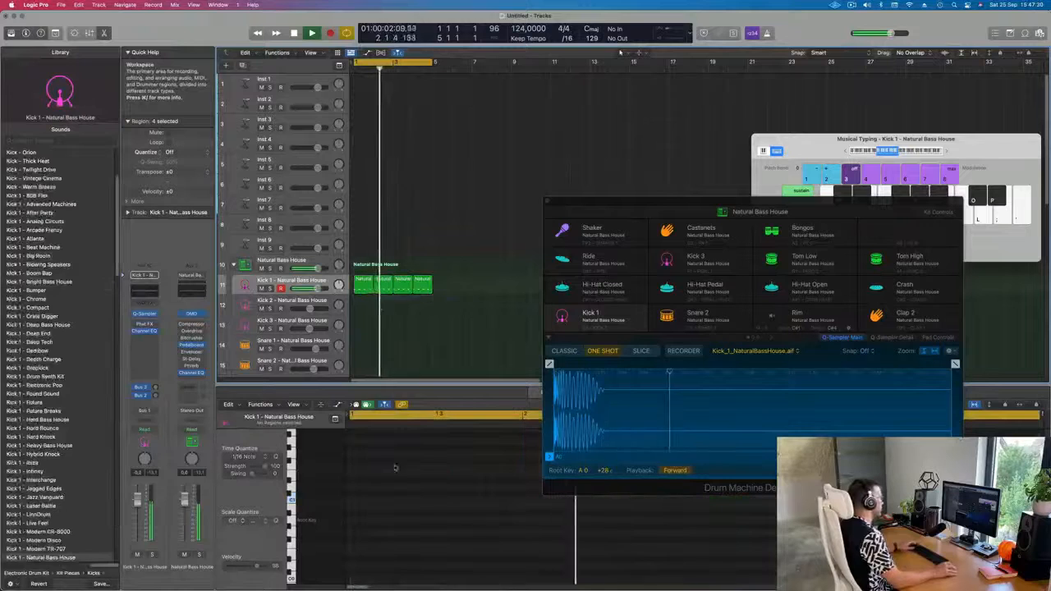
drag(458, 289, 367, 295)
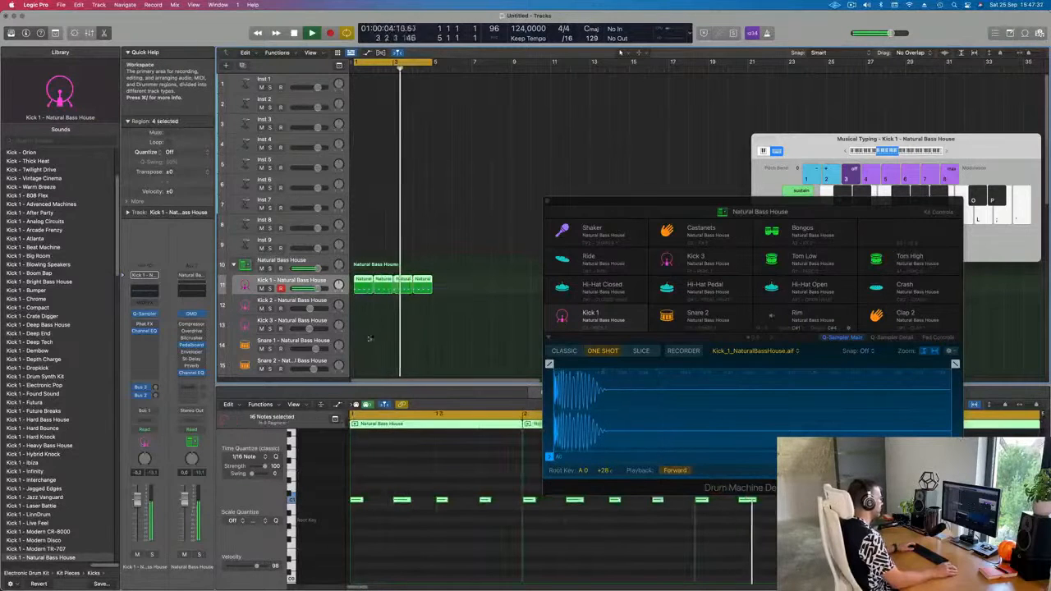
key(super+a)
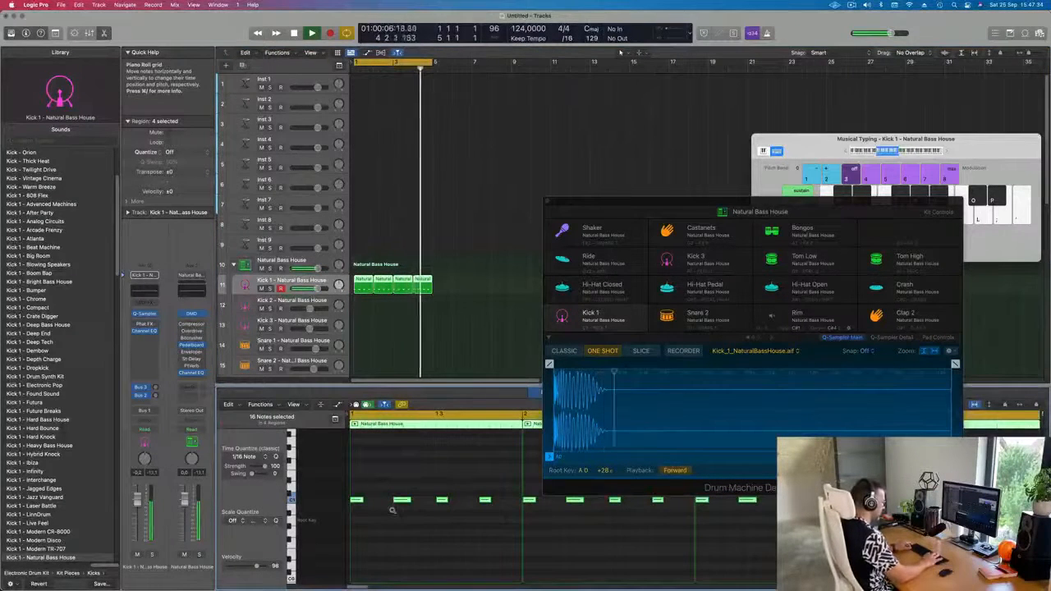
key(alt+Down)
key(alt+Down)
key(alt+Down)
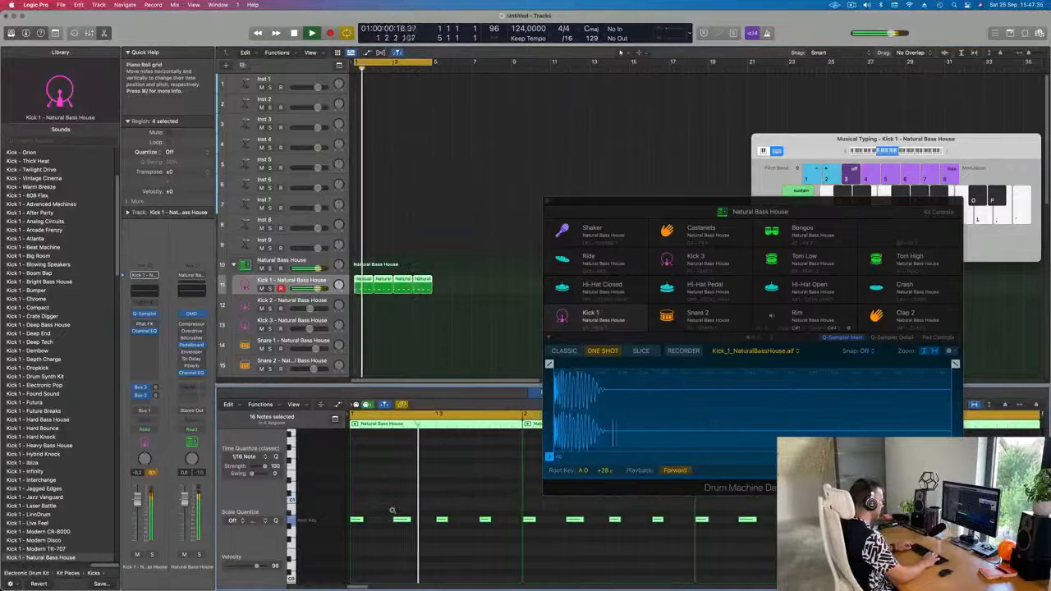
key(alt+Down)
key(alt+Down)
key(alt+Down)
key(alt+Down)
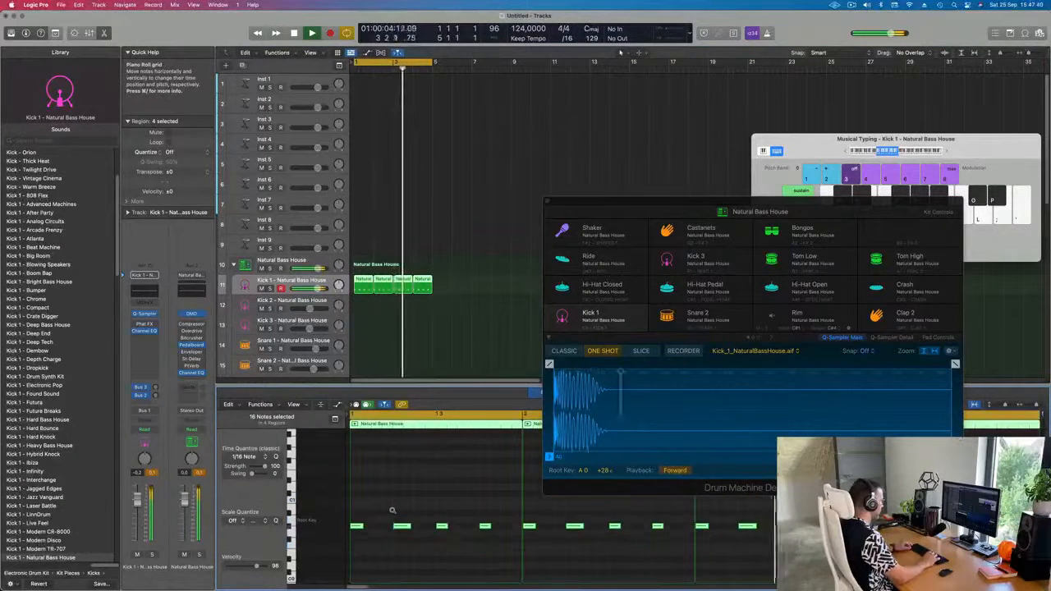
key(alt+Up)
key(alt+Up)
key(alt+Up)
key(alt+Up)
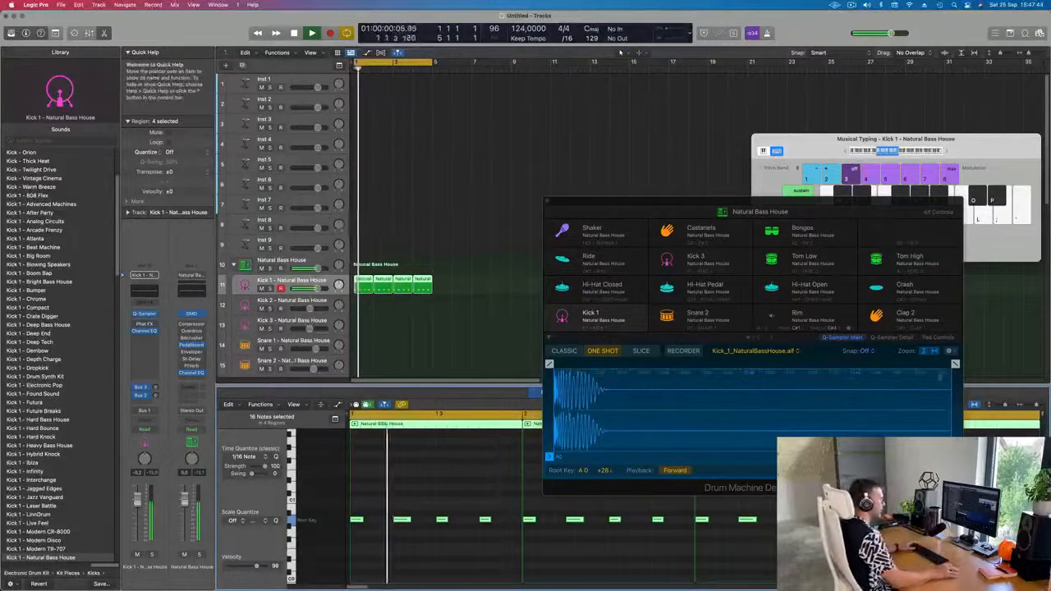
- Shorten the Kick 1 sample to end at 0.252 s and set its fade-out length to 0.174 s
drag(955, 364, 585, 384)
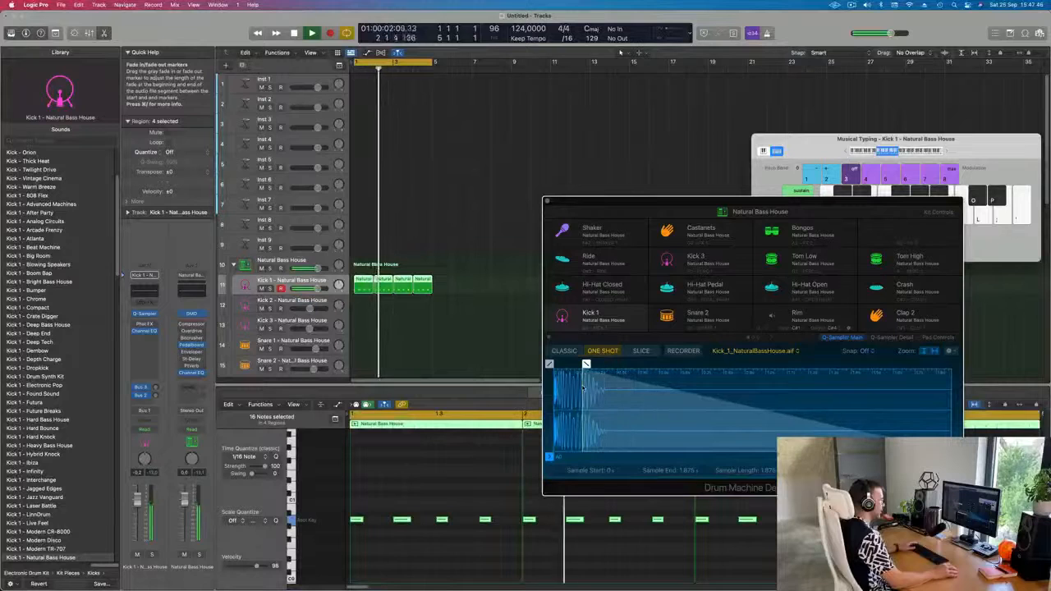
drag(951, 457, 612, 436)
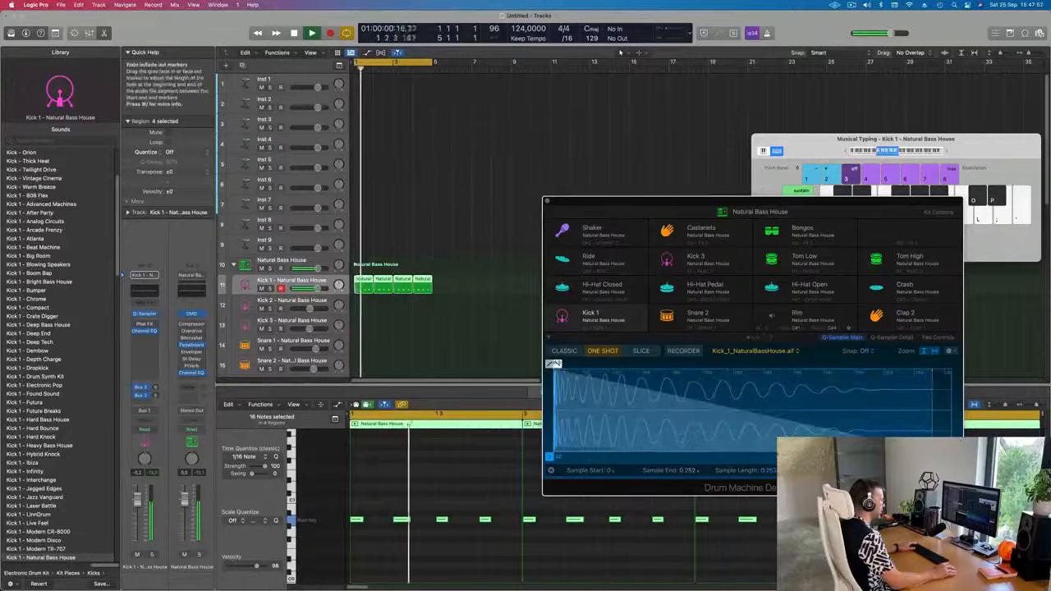
mouse_move(559, 363)
mouse_down()
mouse_move(784, 365)
mouse_move(665, 365)
mouse_move(675, 365)
mouse_up()
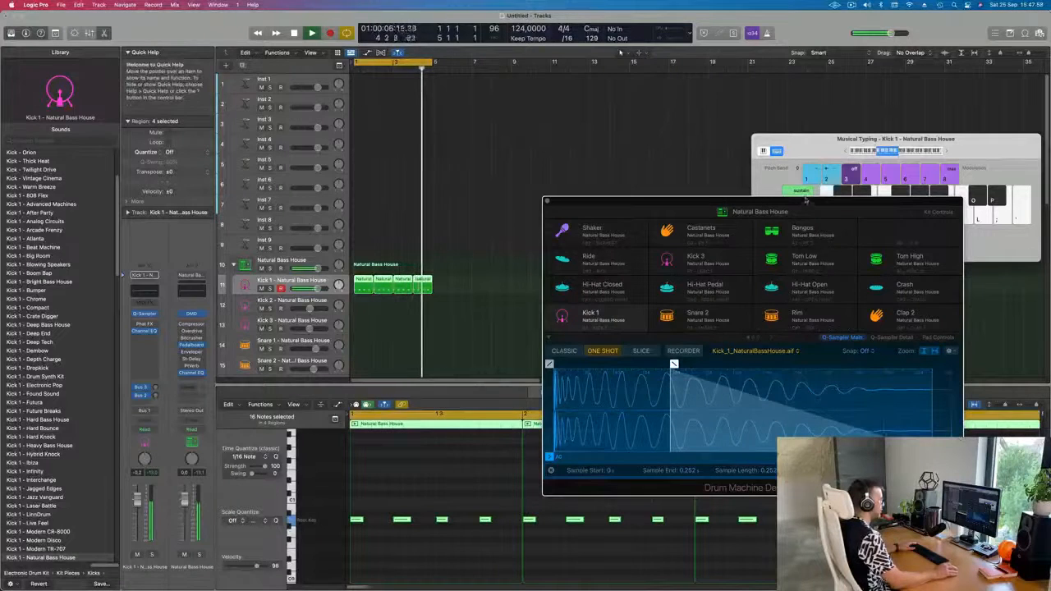
drag(805, 202, 711, 103)
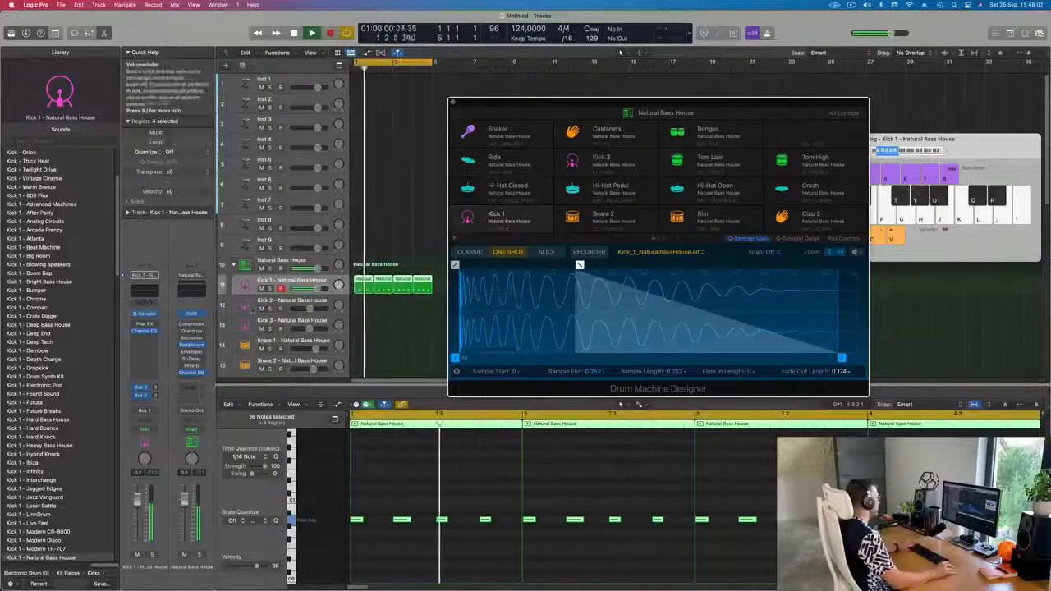
- Set the Kick 1 Channel EQ low shelf to +5.3 dB at 105 Hz, then close the EQ and Drum Machine Designer windows
click(141, 292)
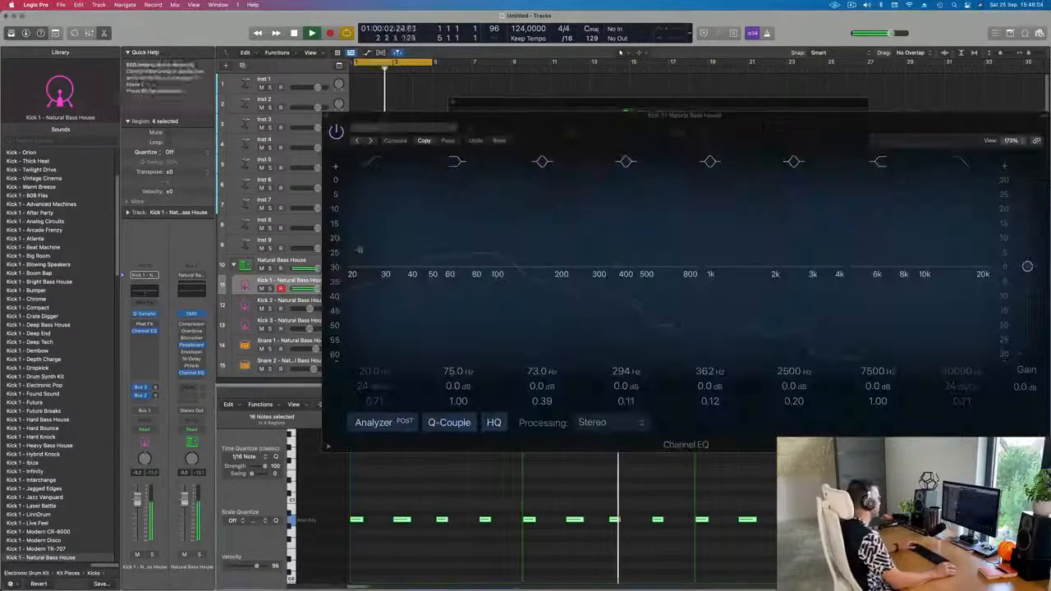
drag(465, 387, 458, 362)
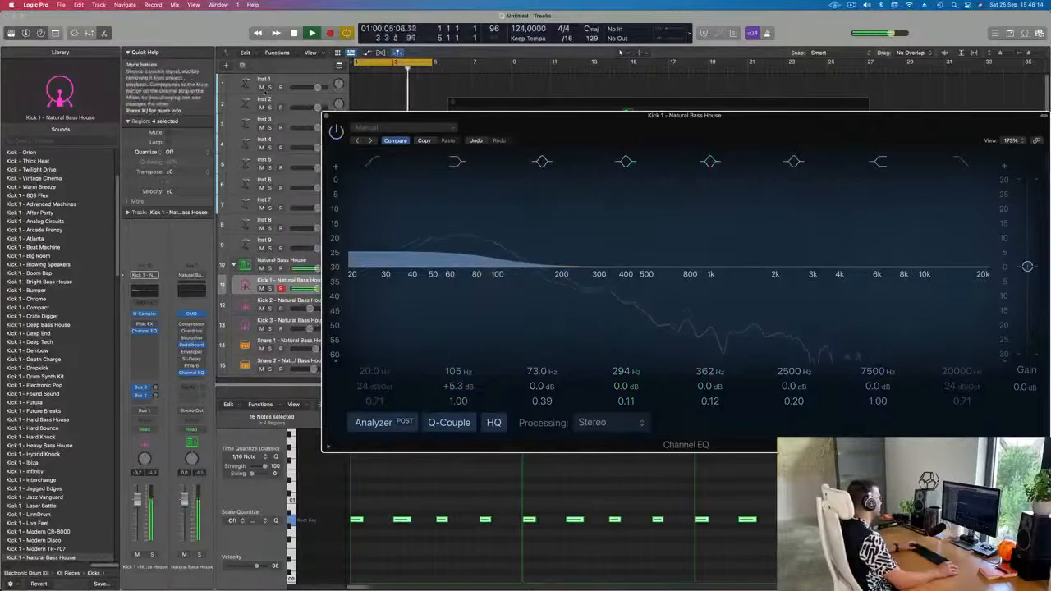
click(326, 115)
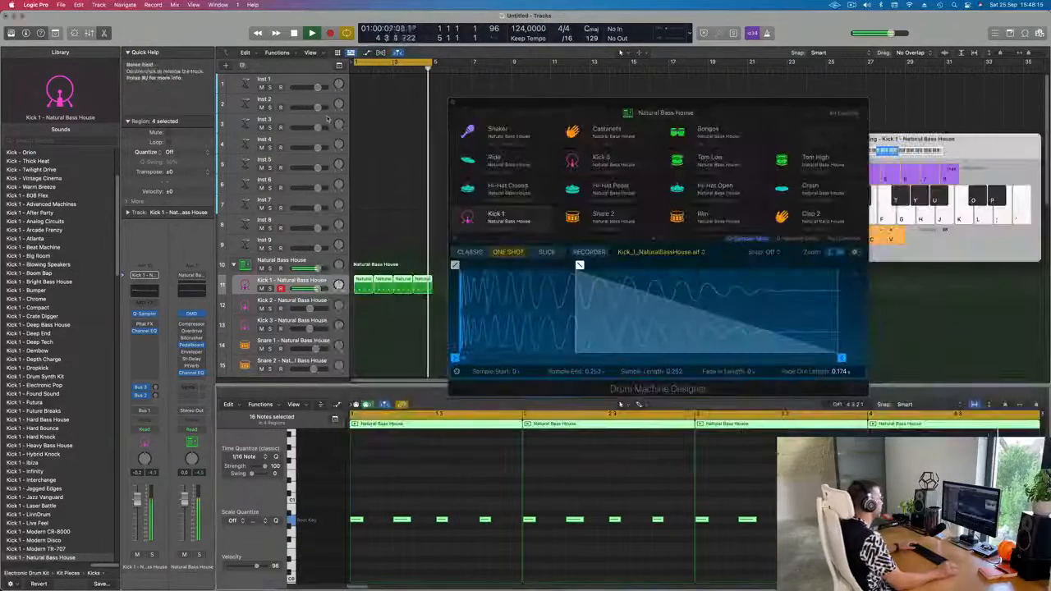
drag(652, 120, 554, 124)
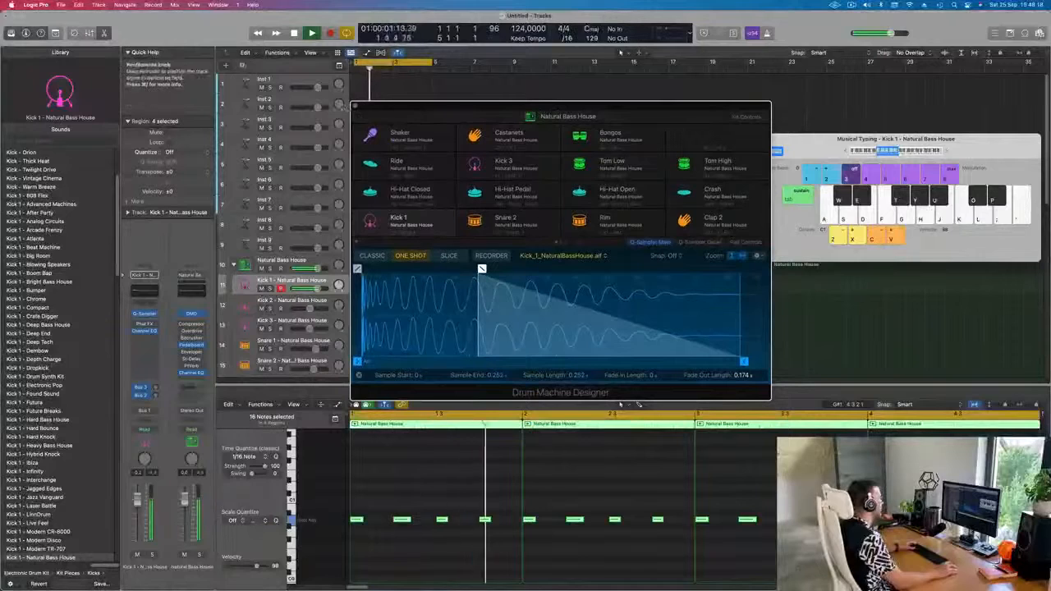
click(354, 108)
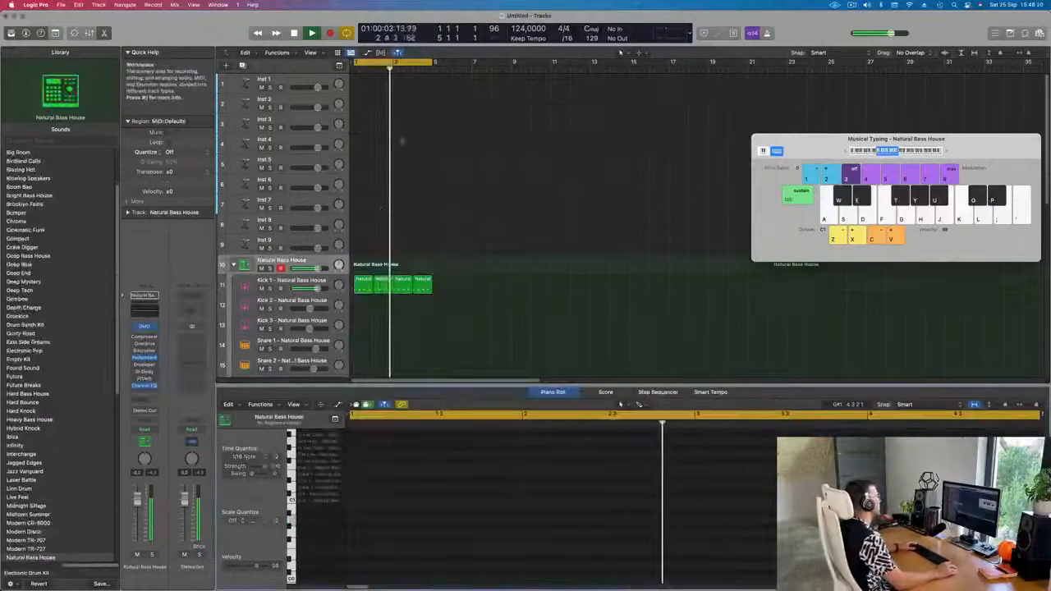
- Copy the first kick region onto the Snare 1 track at bar 1
scroll(388, 248, down, 6)
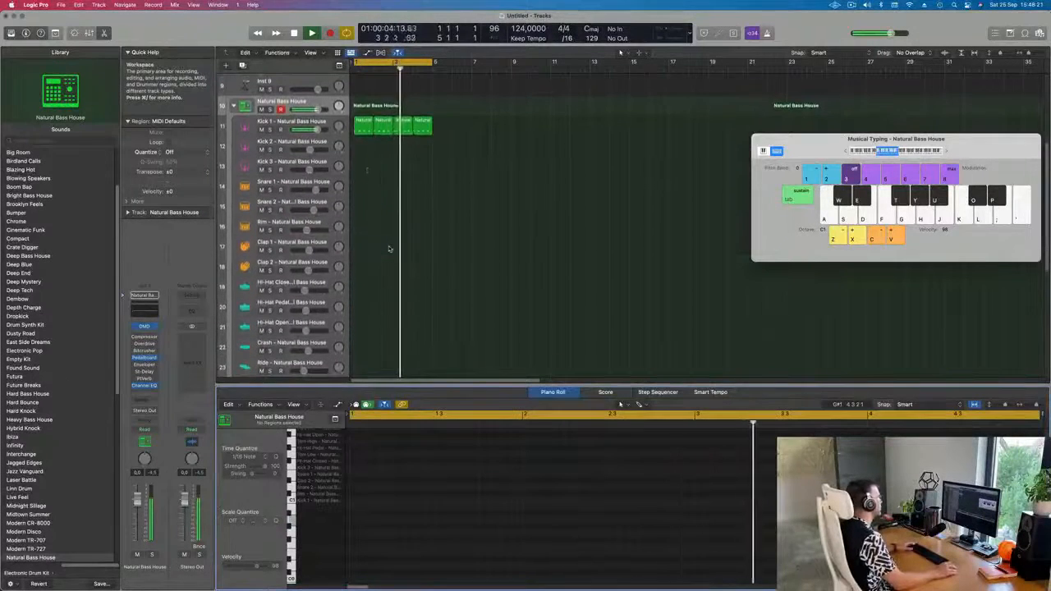
click(358, 130)
drag(359, 130, 361, 188)
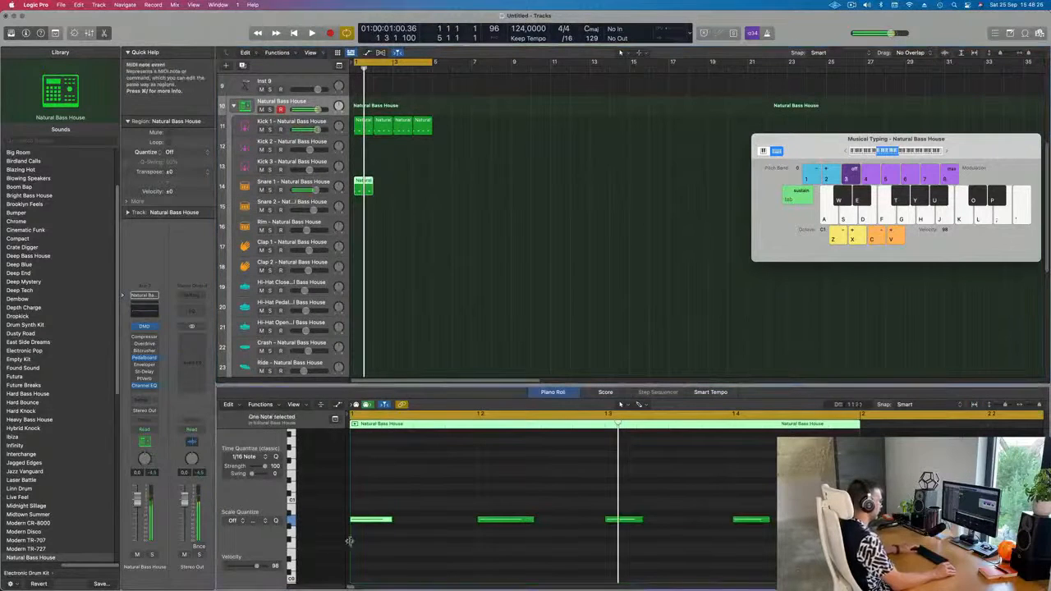
- Delete the snare region's notes on beats 1 and 3 and raise the remaining two notes by an octave
key(Delete)
drag(478, 481, 776, 584)
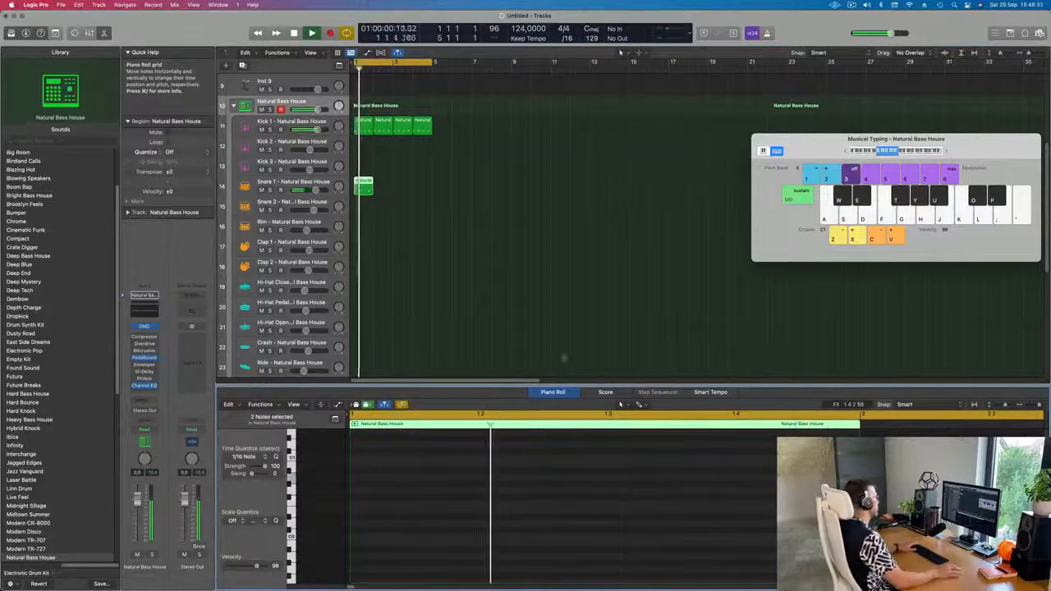
- Lower the Snare 1 track volume to -12.4 dB and repeat its region to fill bars 1 to 4
click(313, 181)
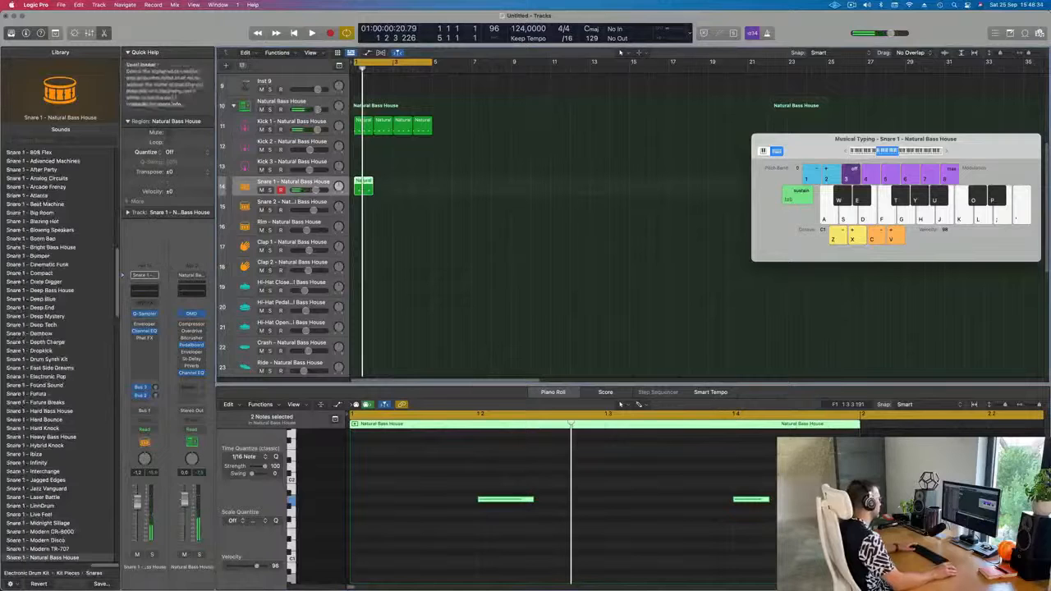
key(space)
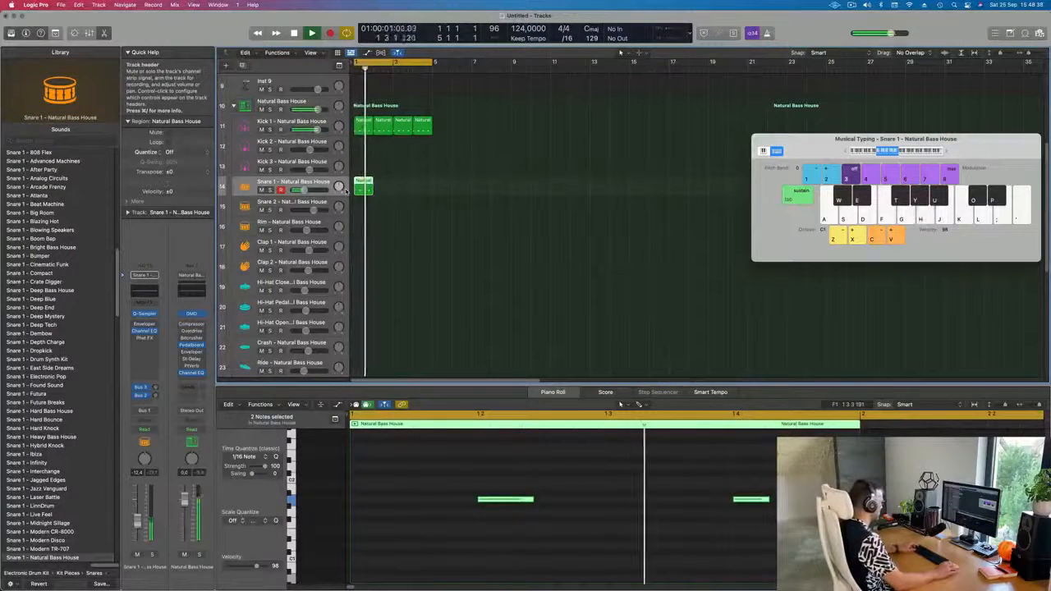
click(502, 174)
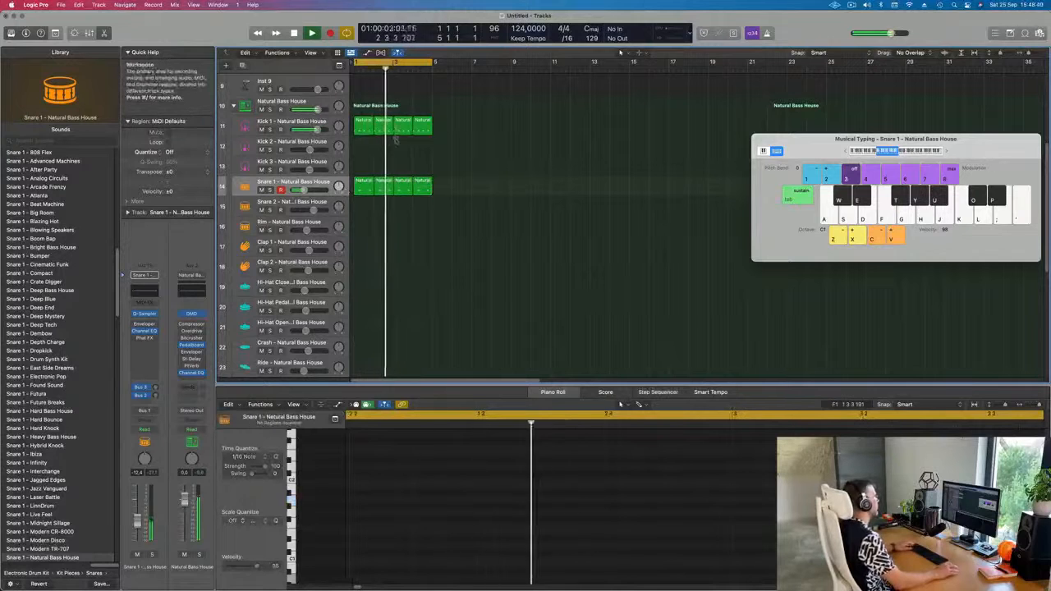
- Copy the first kick region onto the Hi-Hat Closed track at bar 1 and repeat the copy to fill bars 1 to 4
click(360, 129)
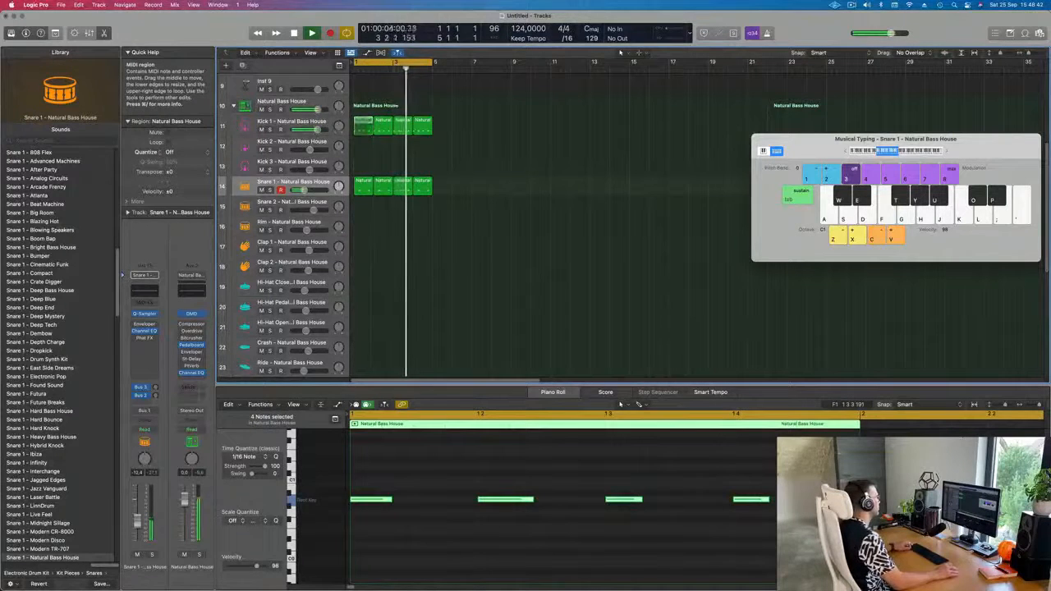
drag(361, 129, 361, 288)
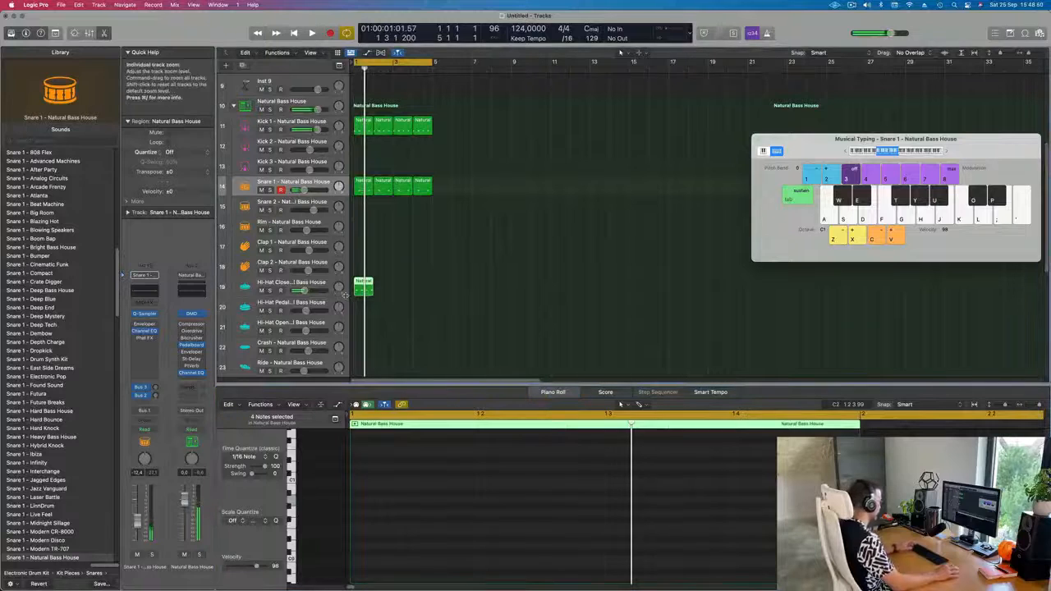
key(super+r)
scroll(488, 289, down, 6)
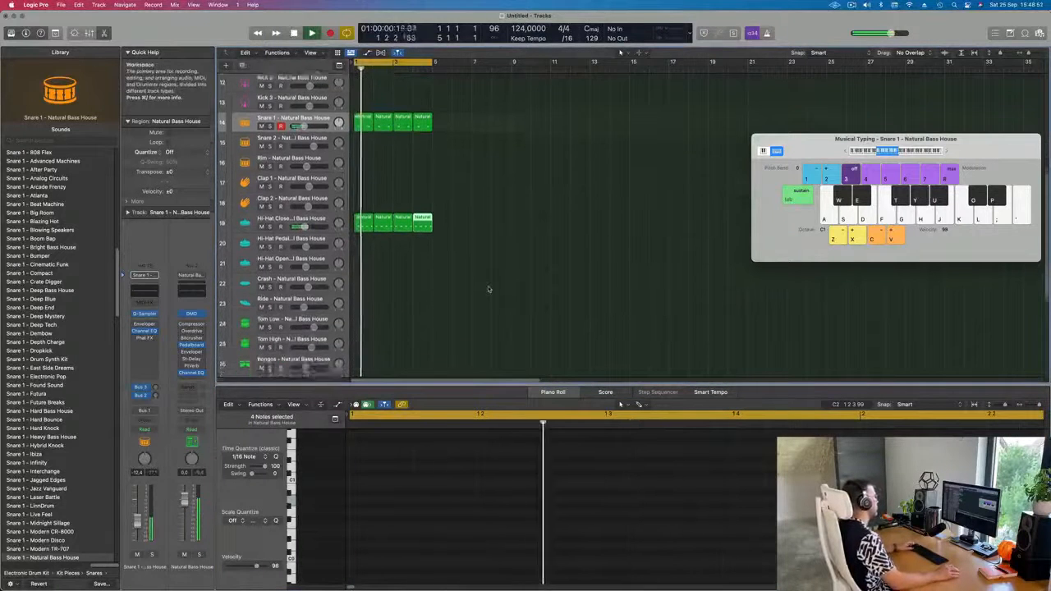
- Copy the first closed hi-hat region onto the Hi-Hat Open track at bar 1 and repeat it to fill bars 1 to 4
drag(358, 164, 361, 208)
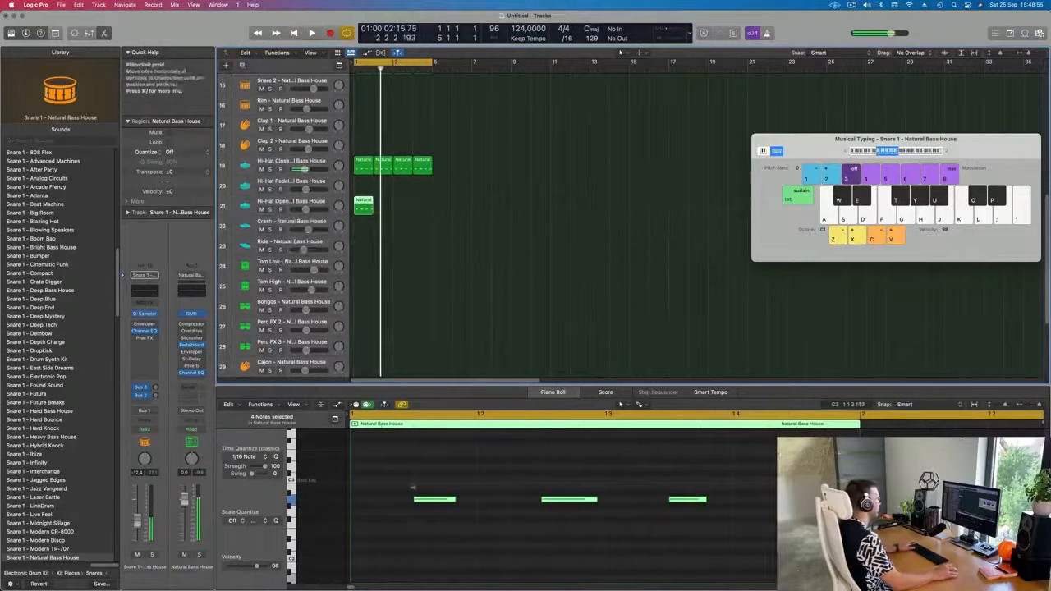
click(447, 226)
click(365, 208)
key(super+r)
key(super+r)
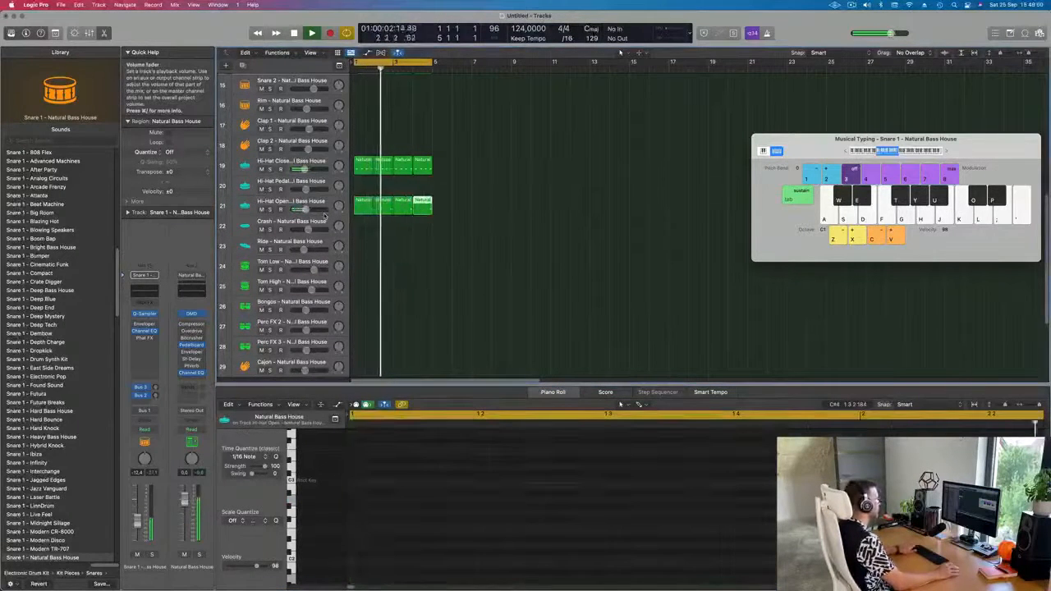
- In the Hi-Hat Open track's Quick Sampler, end the sample at 0.382 s with a fade-out of 0.295 s, and close the sampler
click(279, 205)
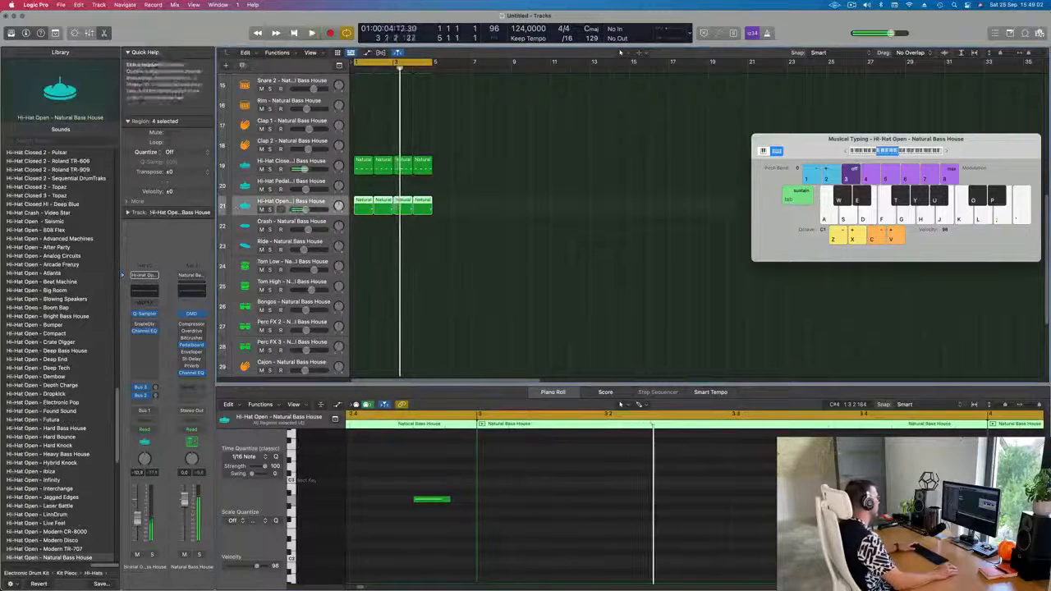
click(144, 316)
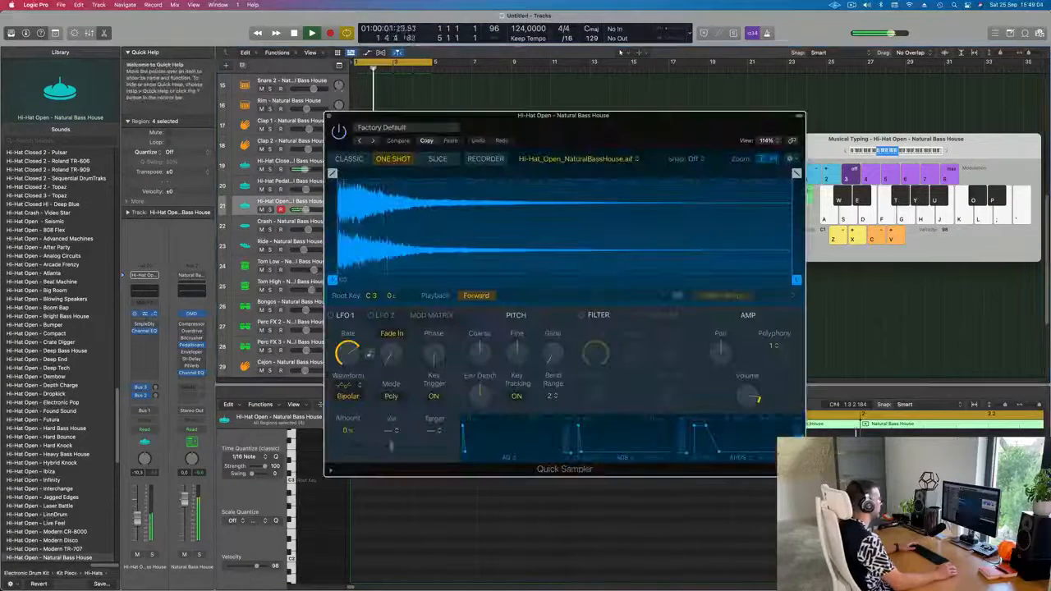
drag(792, 174, 441, 173)
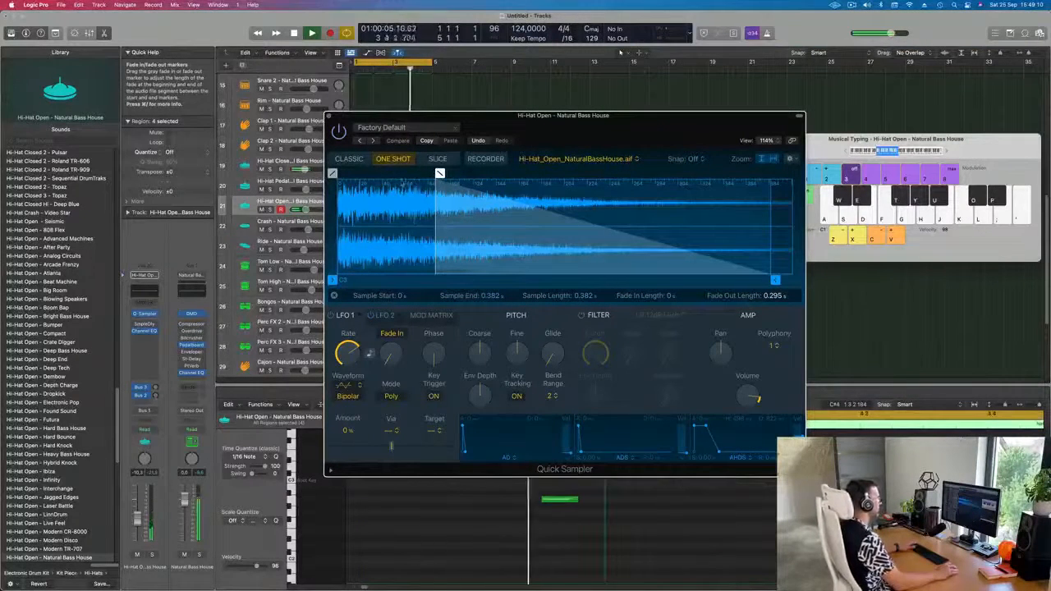
click(333, 116)
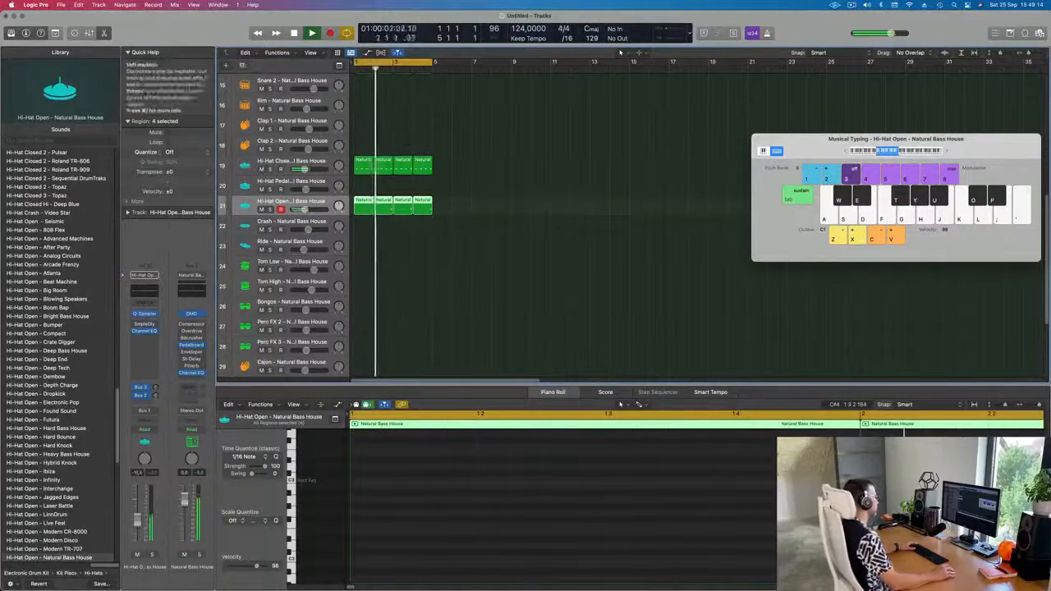
- Copy the first closed hi-hat region onto the Shaker track and align it to bar 1
scroll(476, 249, down, 3)
scroll(536, 250, down, 4)
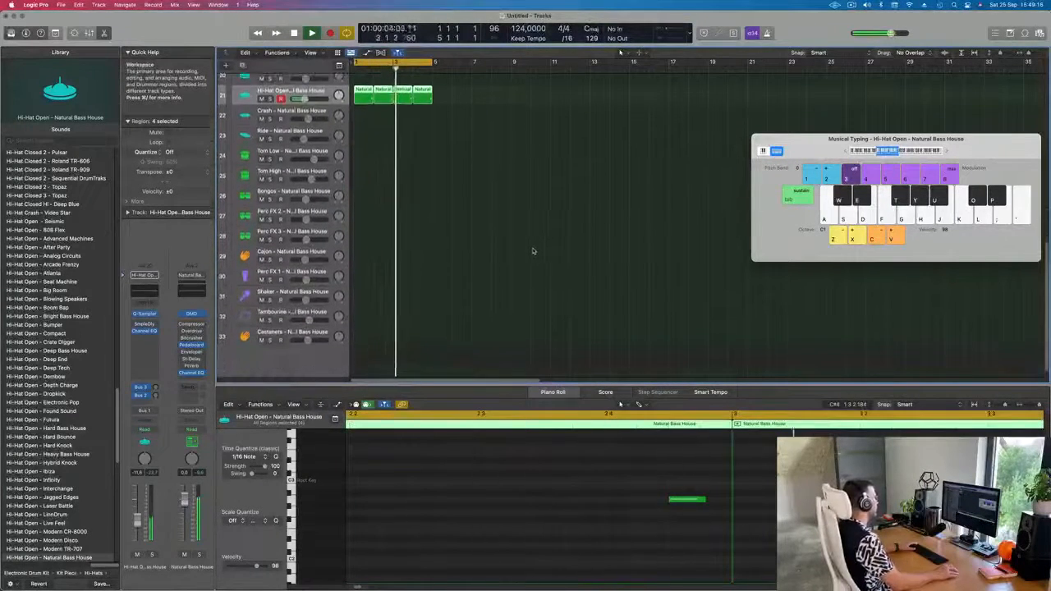
scroll(410, 132, up, 4)
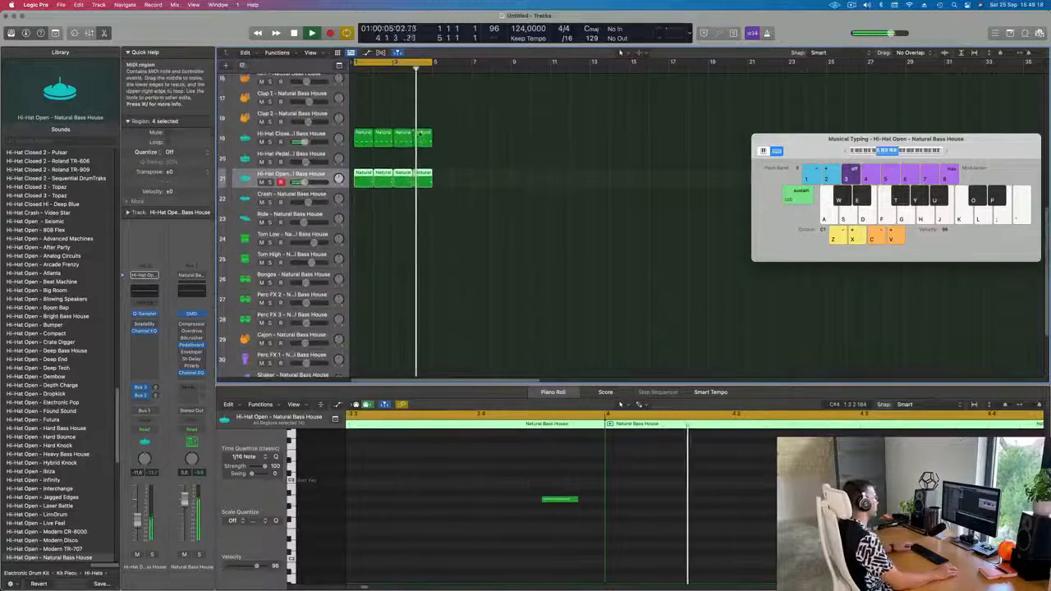
drag(362, 134, 364, 285)
key(space)
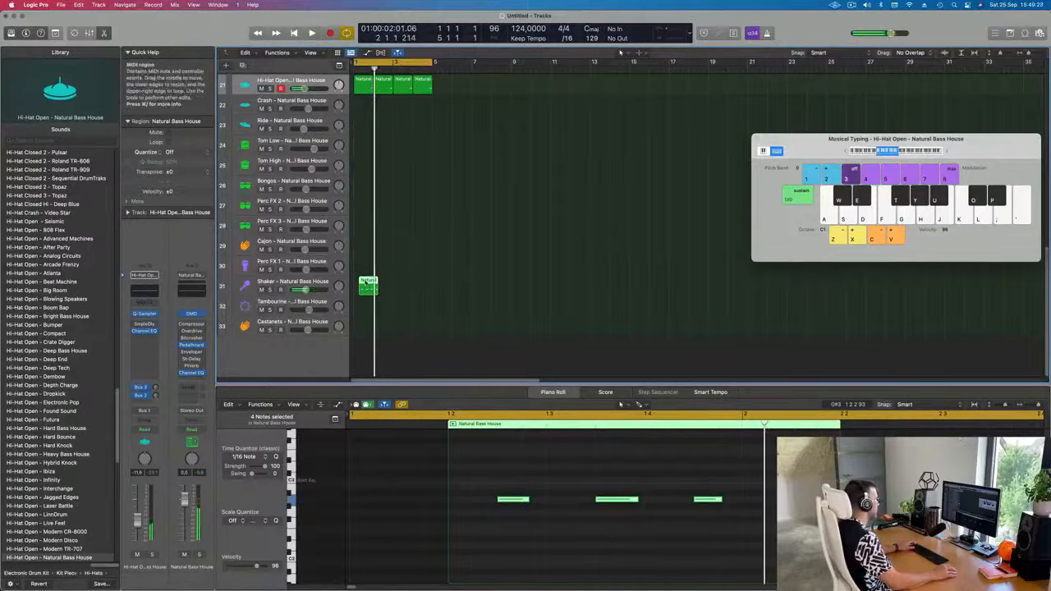
drag(366, 283, 360, 282)
- Shorten the shaker notes to sixteenths and duplicate them within bar 1 to build a syncopated 12-note pattern
key(space)
drag(387, 483, 763, 538)
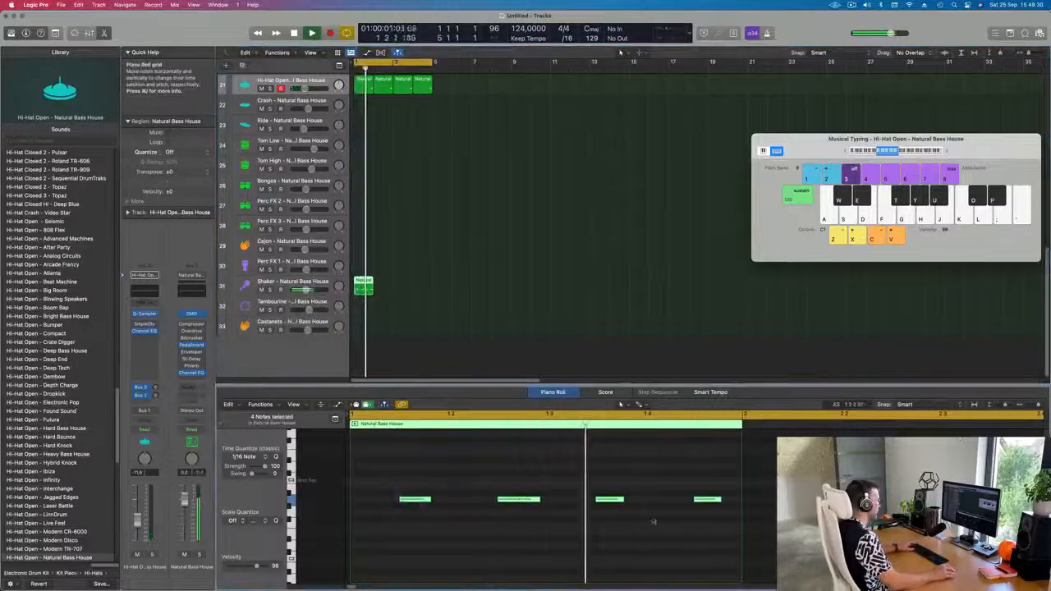
key(space)
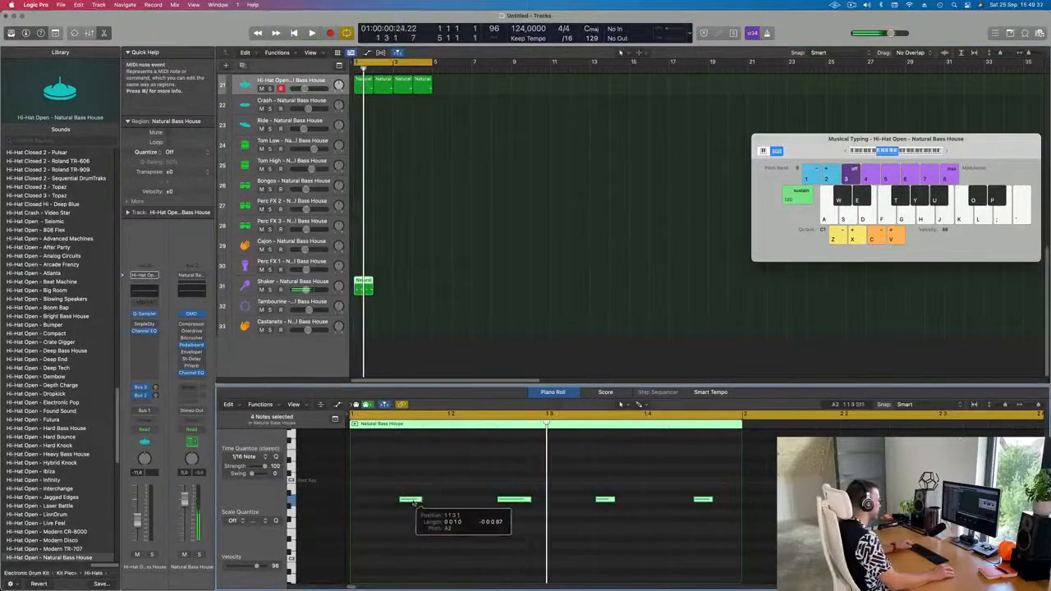
drag(401, 502, 441, 508)
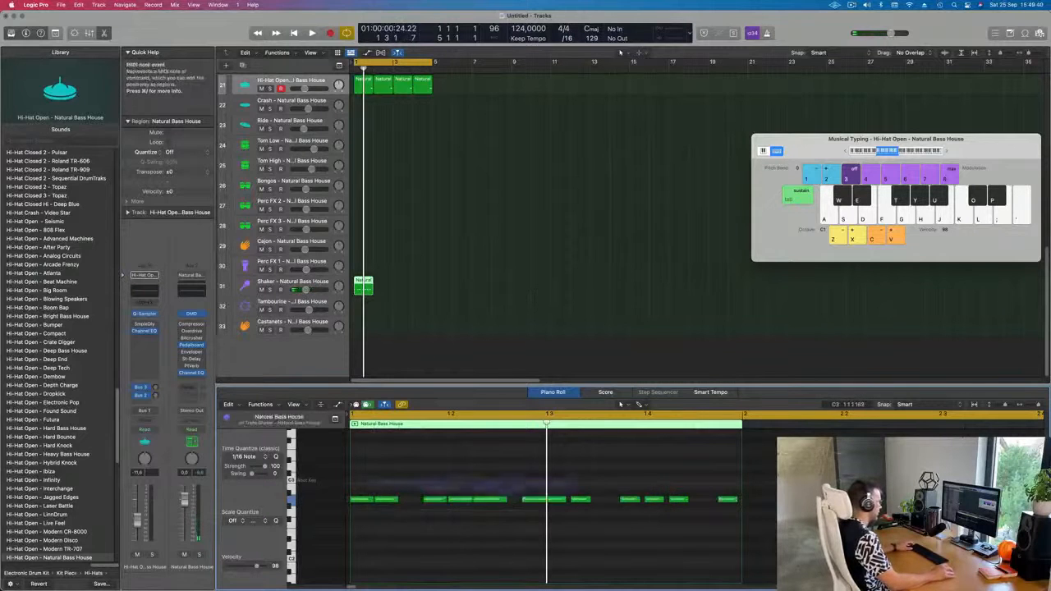
click(472, 488)
drag(472, 487, 564, 499)
click(558, 501)
key(space)
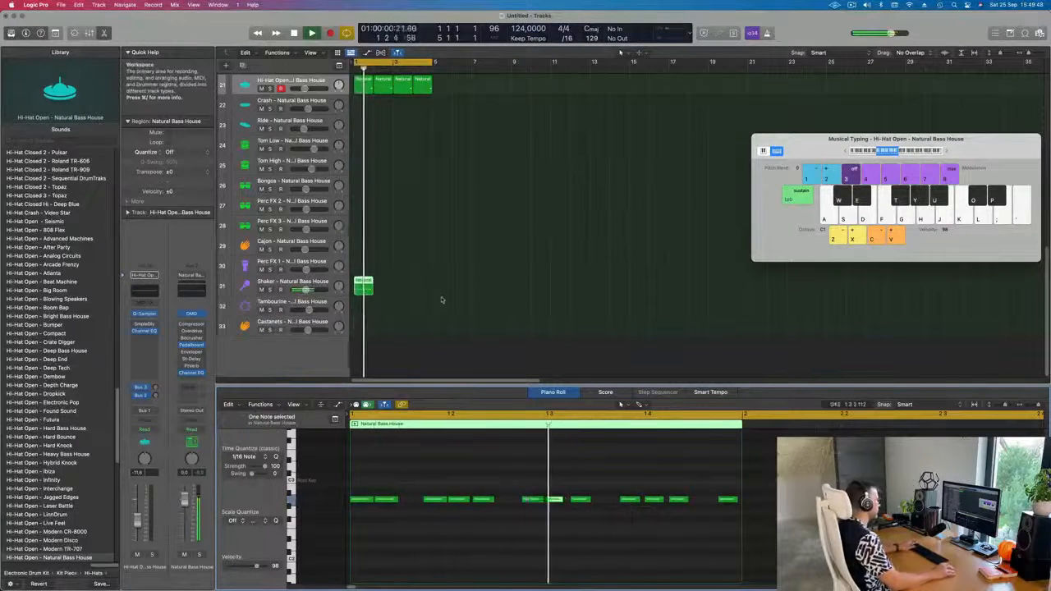
- Select the Shaker track and lower its volume to -15.6 dB
key(space)
click(247, 286)
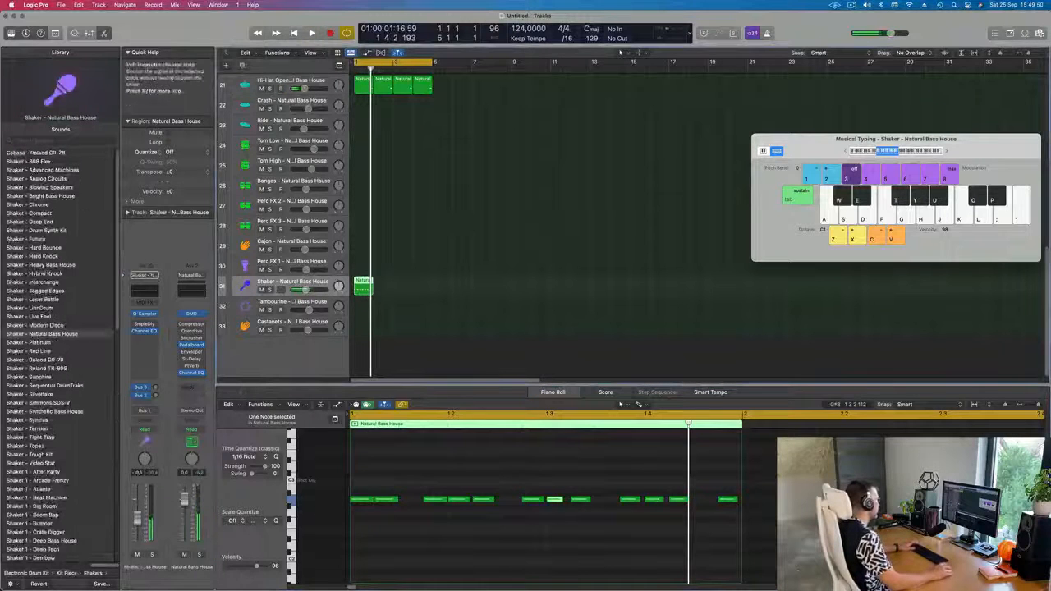
key(space)
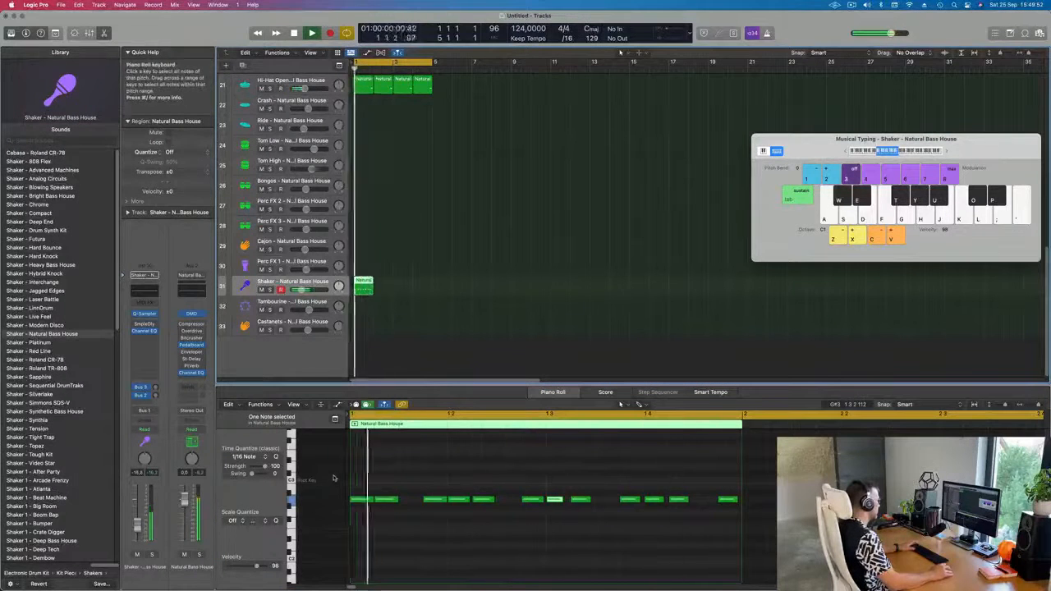
- Try all 12 shaker notes an octave lower and an octave higher during playback
drag(350, 483, 721, 541)
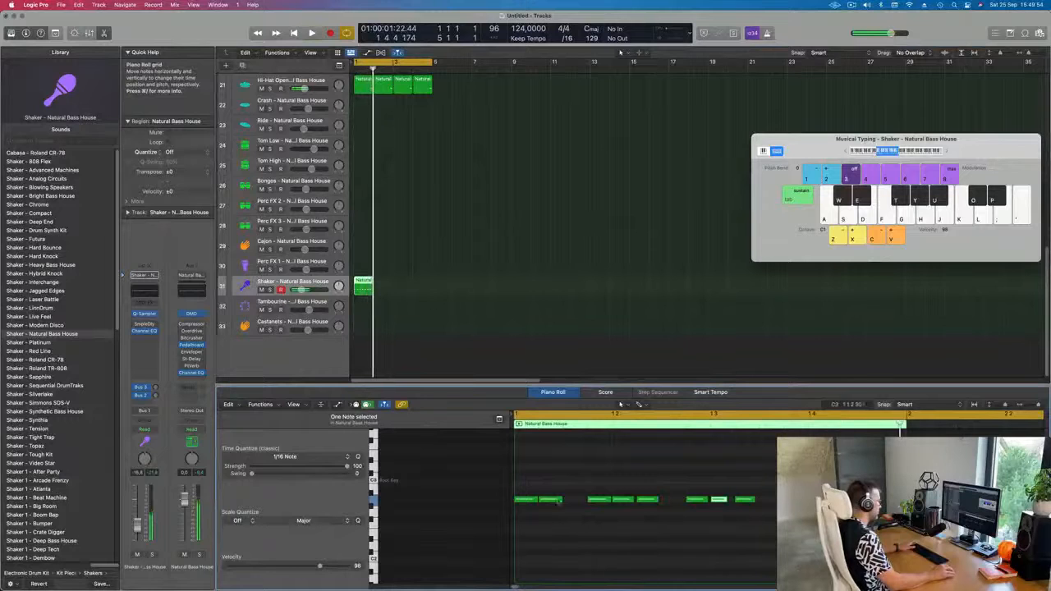
drag(538, 477, 931, 544)
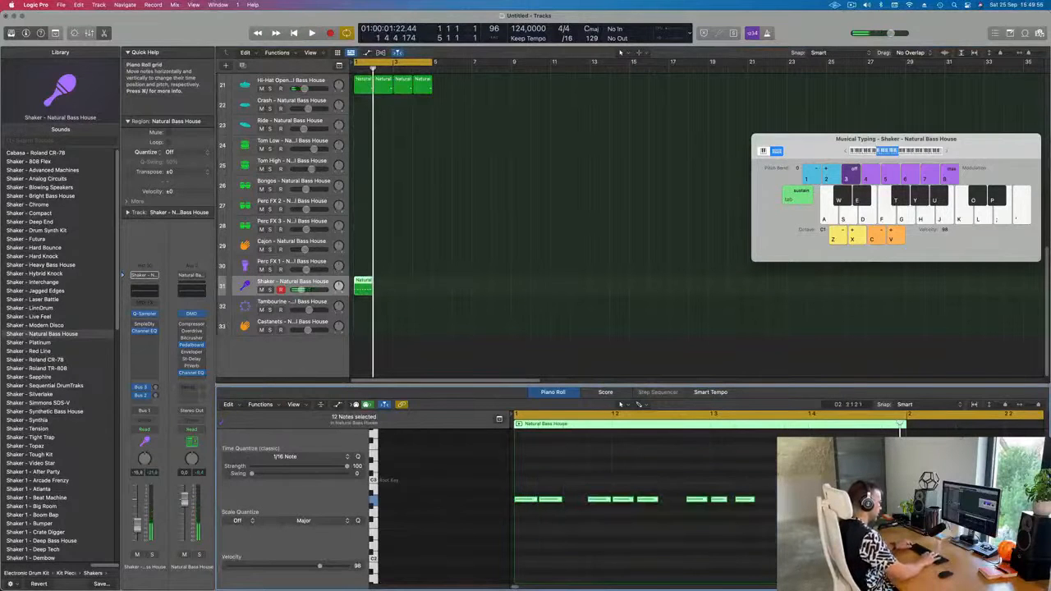
key(alt+shift+Down)
key(alt+shift+Up)
key(alt+shift+Down)
key(space)
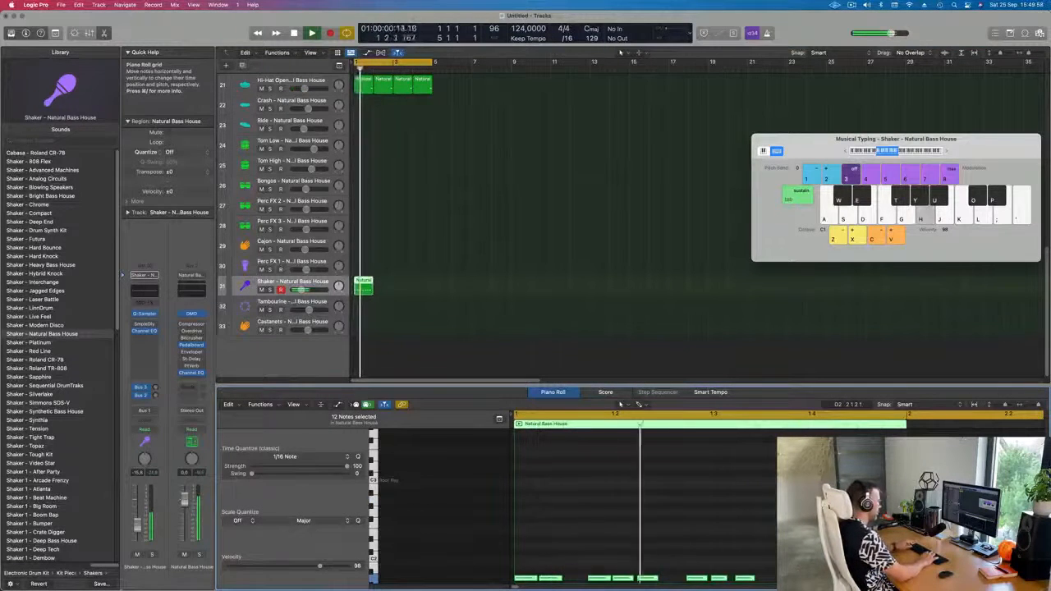
key(alt+shift+Up)
key(alt+shift+Up)
key(alt+shift+Down)
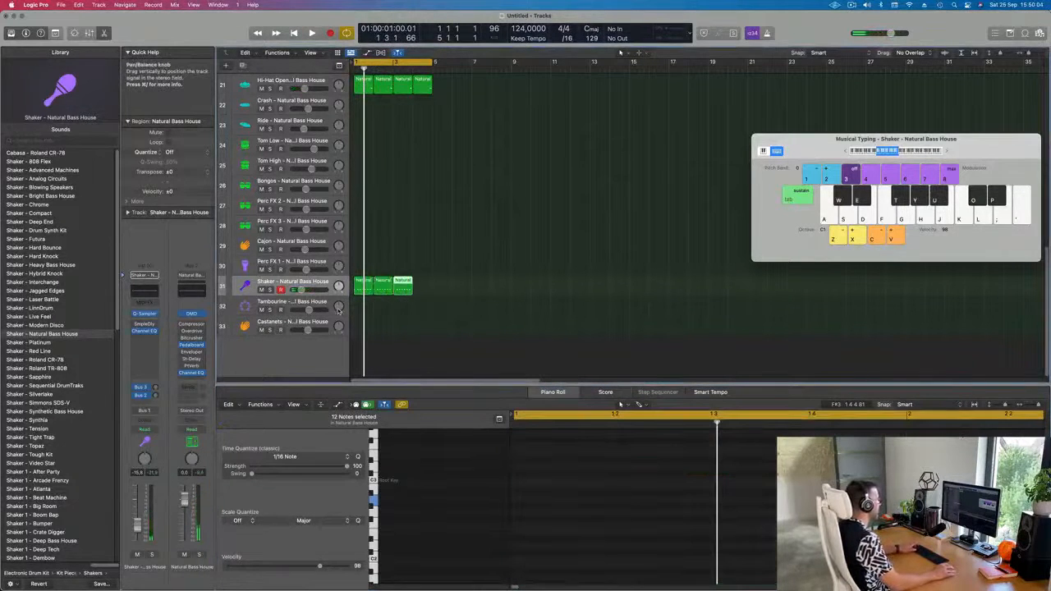
- Repeat the shaker region to fill bars 1 to 4 and raise the Shaker track's send to the delay bus
click(552, 155)
key(space)
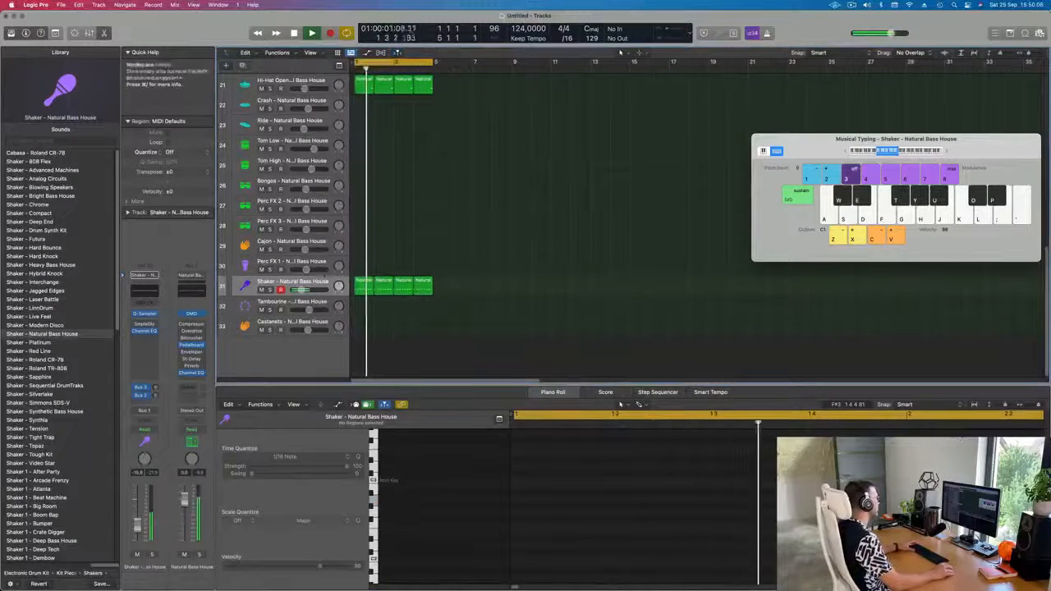
click(308, 284)
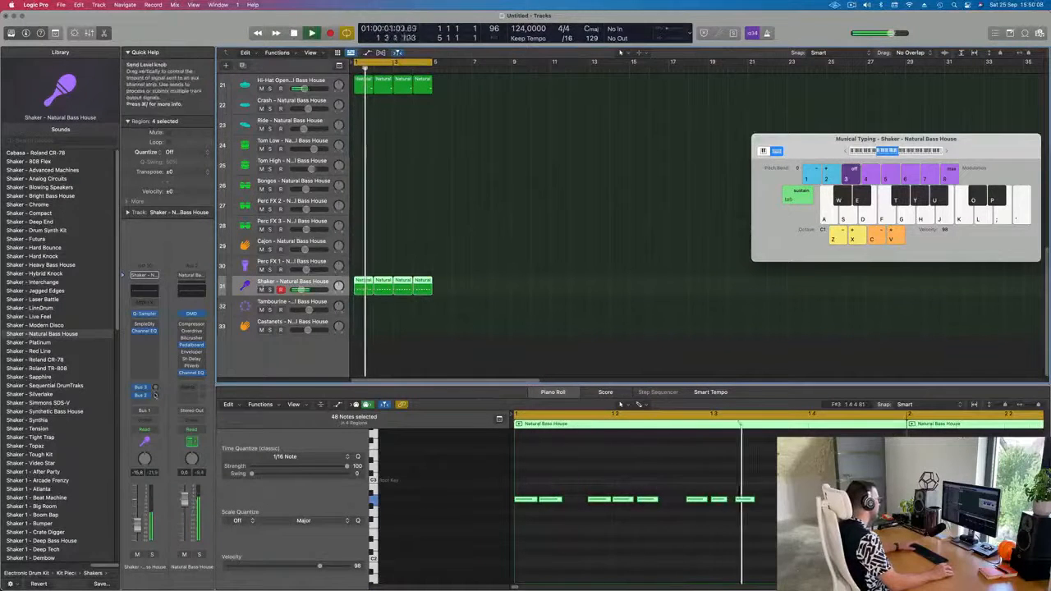
drag(156, 395, 155, 391)
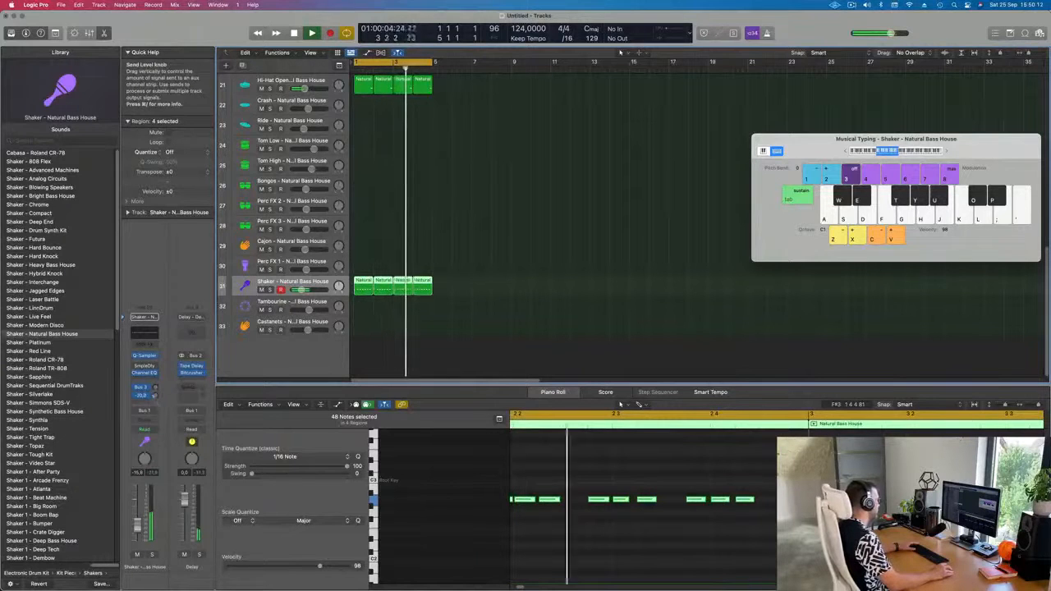
- Open the Alchemy synth on the Inst 1 track and move its window clear of the arranged regions
scroll(441, 294, up, 3)
click(441, 294)
scroll(441, 294, up, 10)
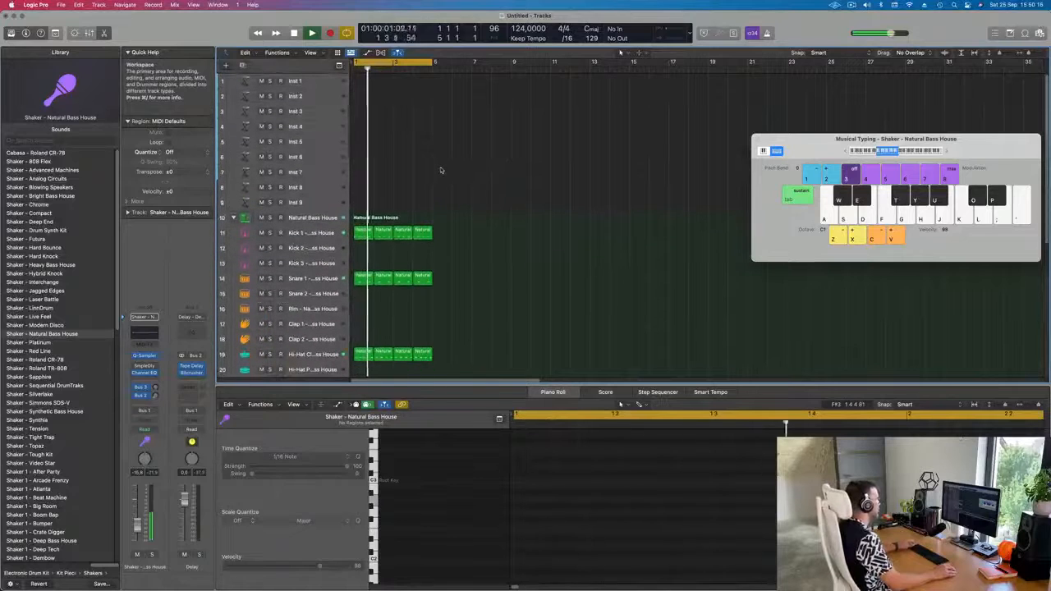
click(320, 81)
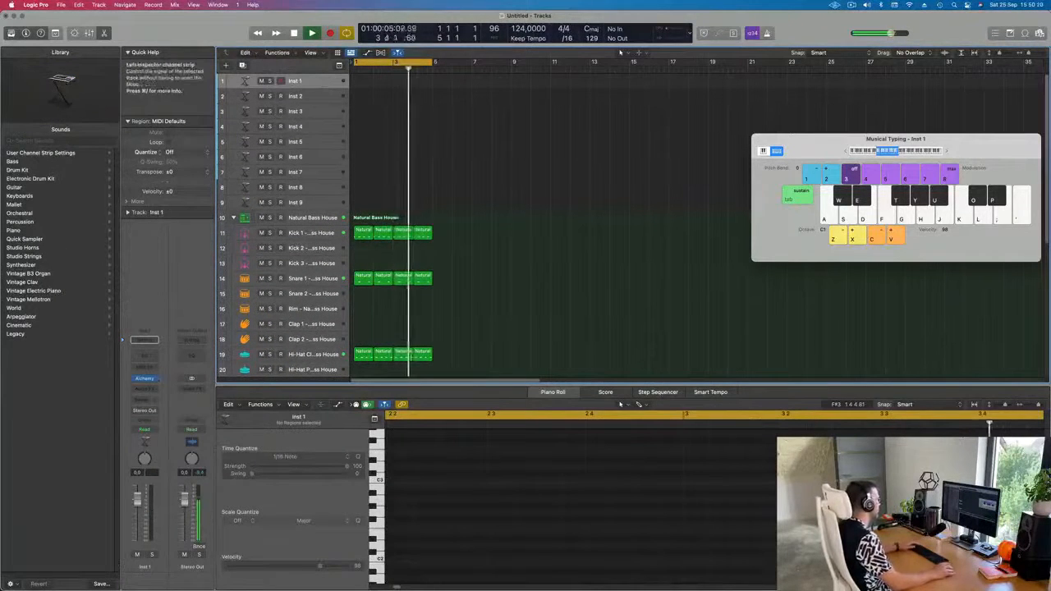
key(Return)
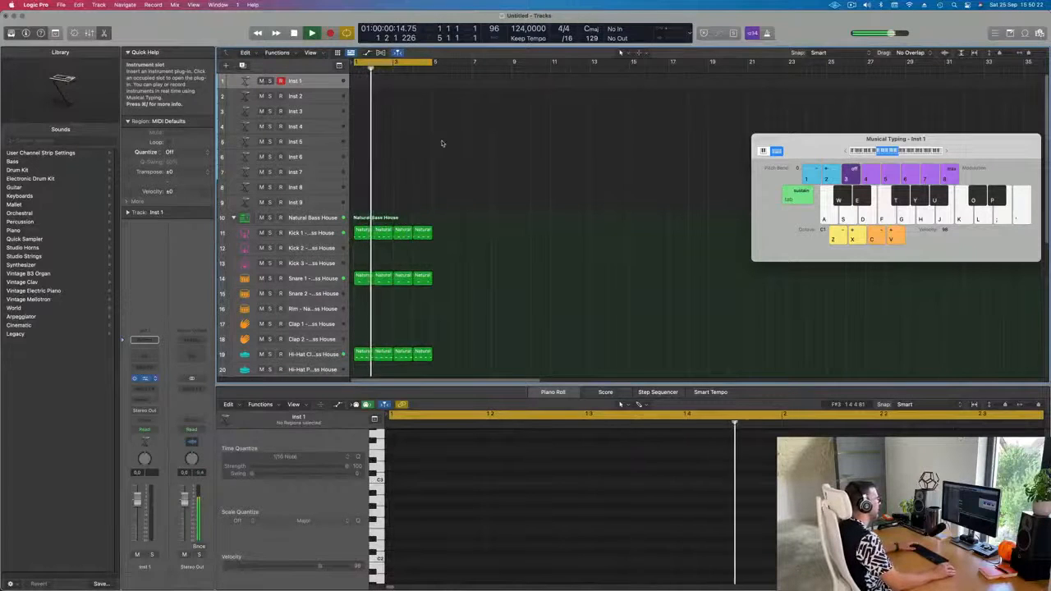
drag(468, 114, 874, 125)
- Repeat all the four-bar drum regions three times so the beat fills bars 1 to 16
key(space)
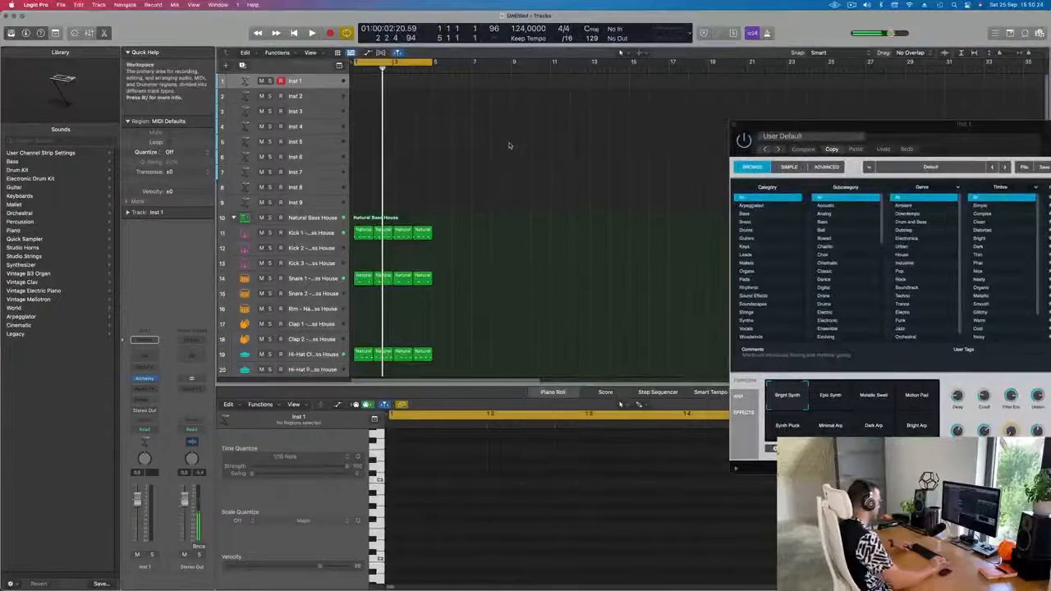
key(super+r)
key(super+r)
key(super+r)
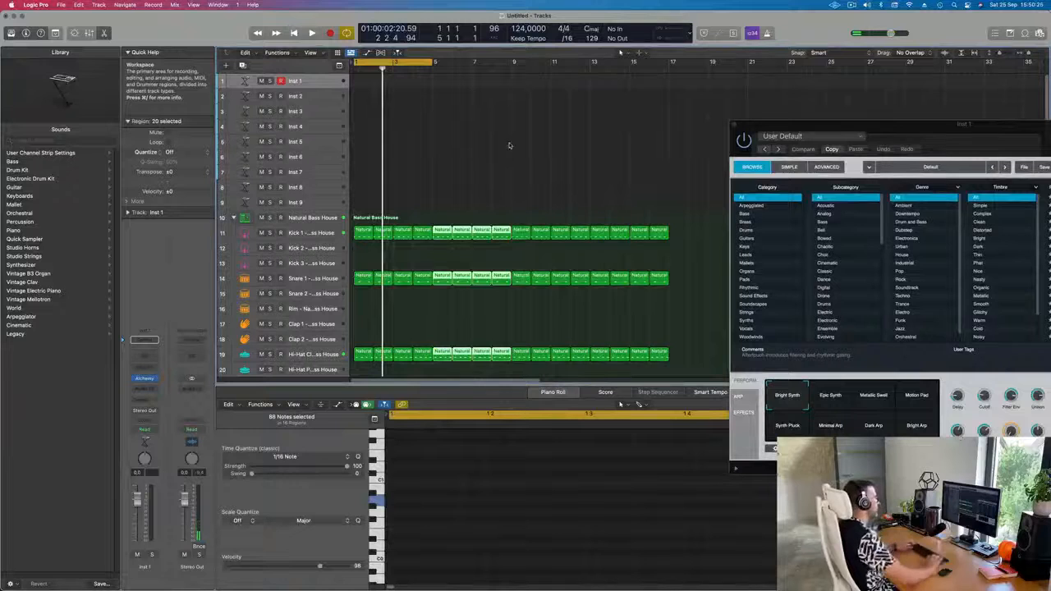
- Play the beat from the start and extend the cycle range to end at bar 17
key(Return)
key(space)
key(super+Left)
key(super+Left)
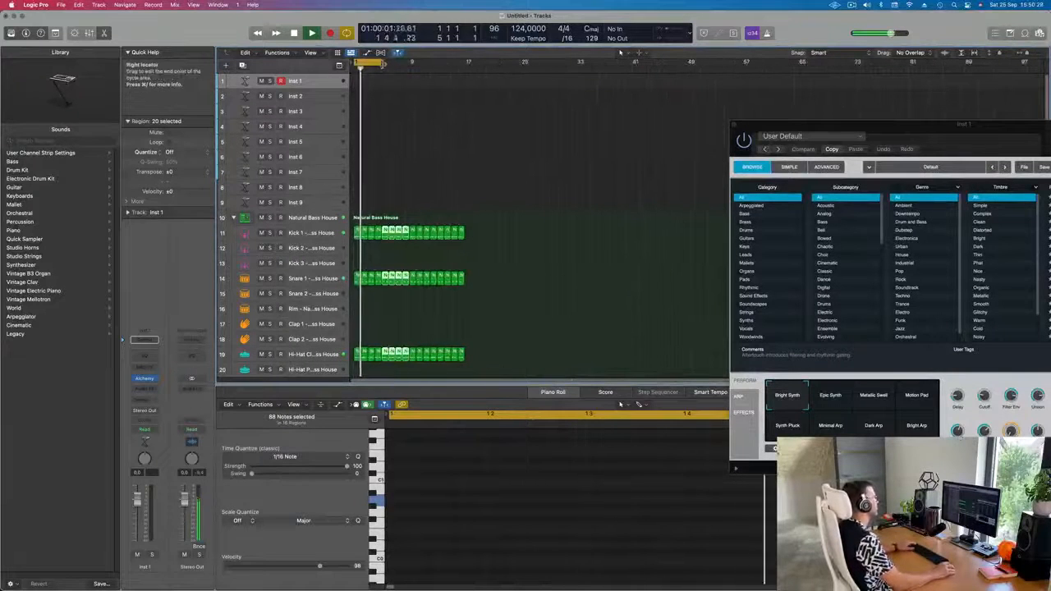
drag(385, 63, 461, 67)
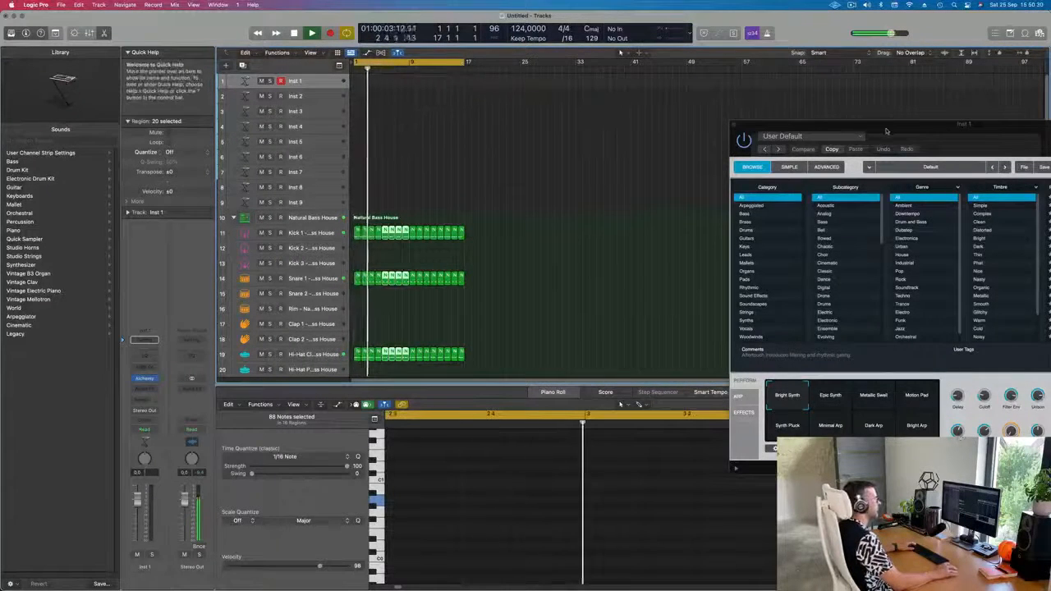
- Filter Alchemy's presets to the Bass category and load the Bamboo Slurp preset on Inst 1
drag(884, 131, 493, 113)
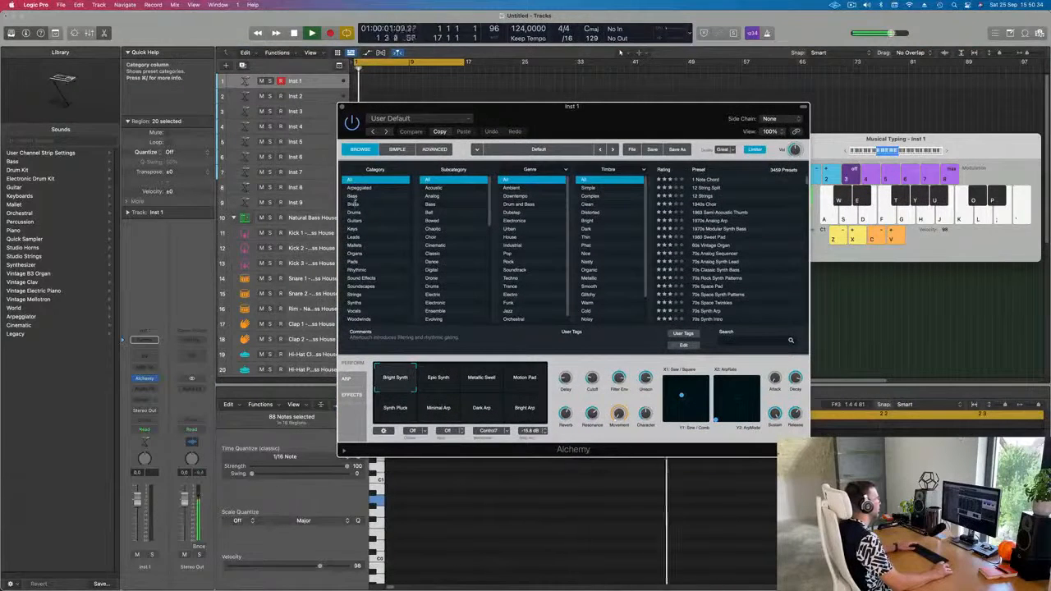
click(353, 196)
scroll(738, 237, down, 5)
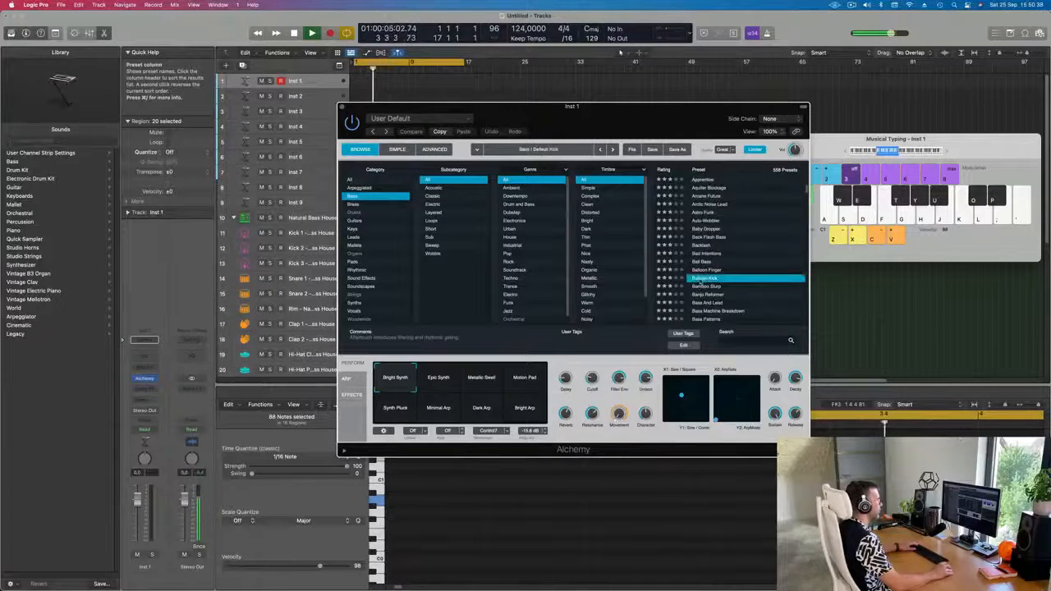
click(708, 286)
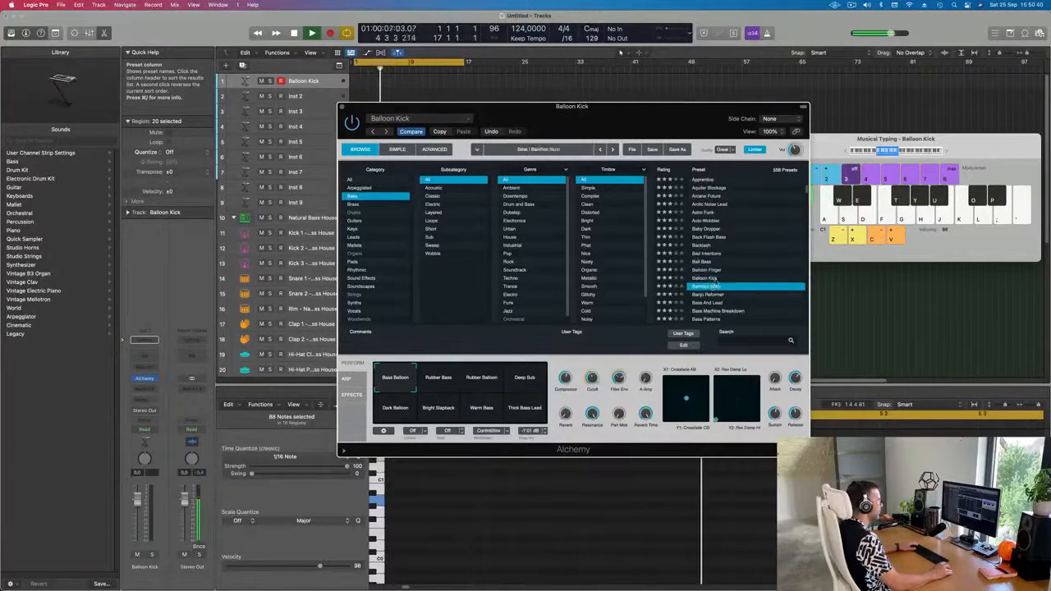
- Position the Alchemy and Musical Typing windows so both can be seen, and select the Roomy Buzz performance snapshot
drag(594, 125, 605, 186)
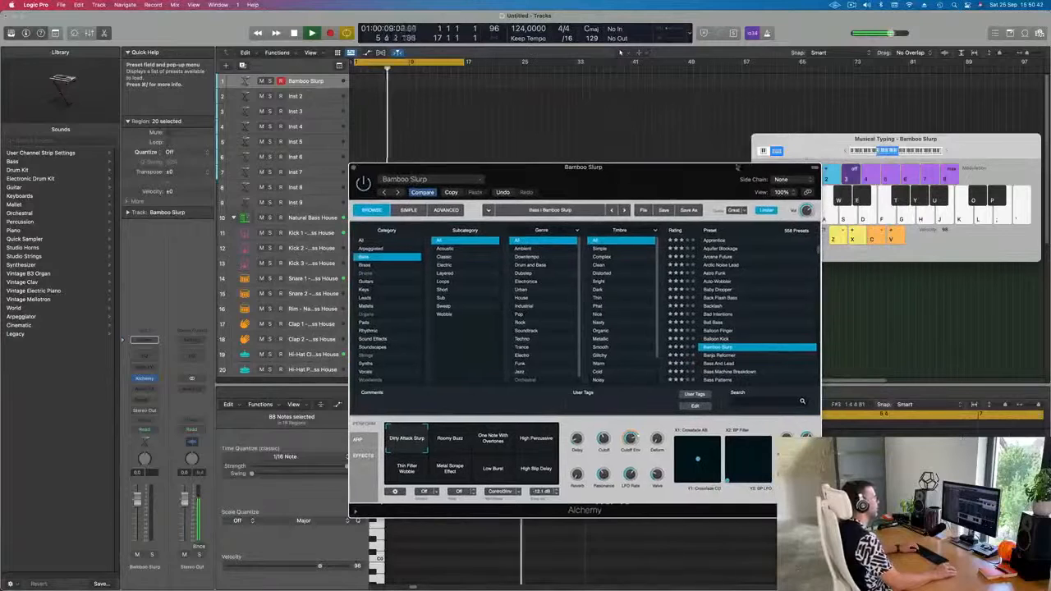
drag(810, 154, 783, 77)
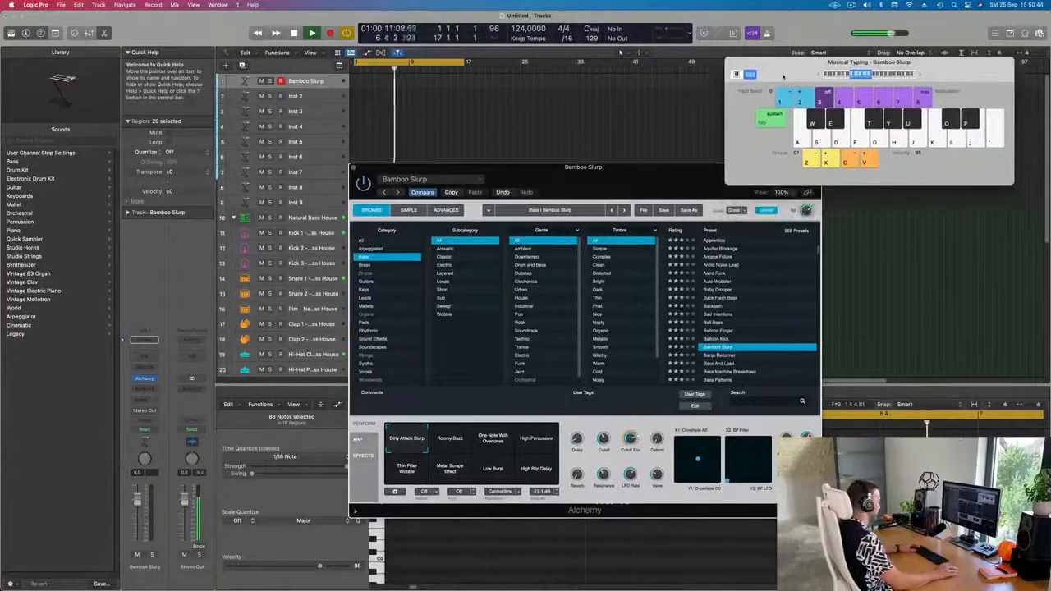
drag(617, 171, 596, 169)
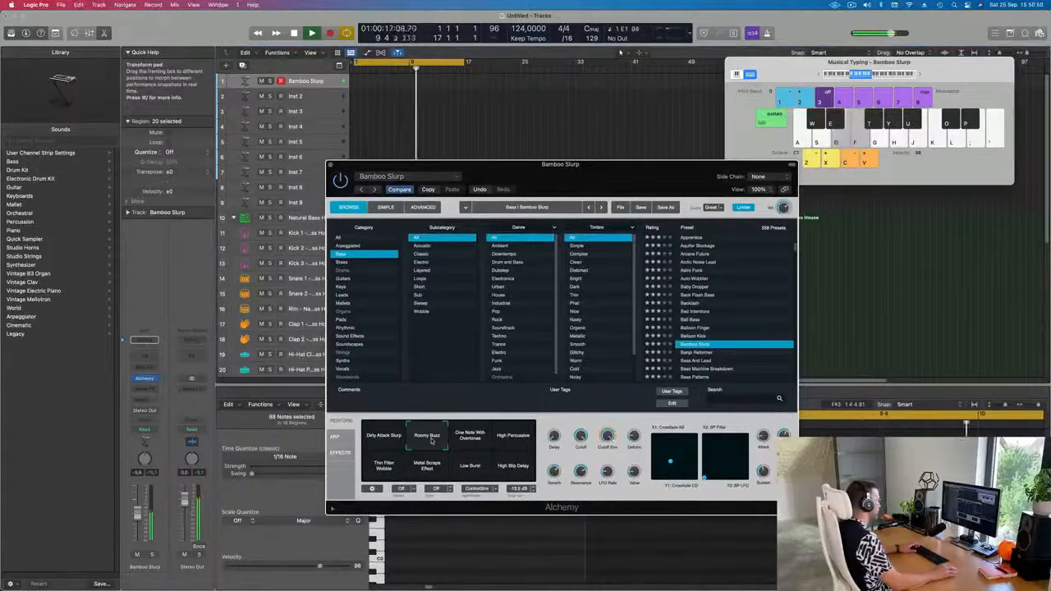
- Audition Bamboo Slurp's High Percussive and Thin Filter Wobble snapshots, lowering the Musical Typing octave to C0
click(510, 444)
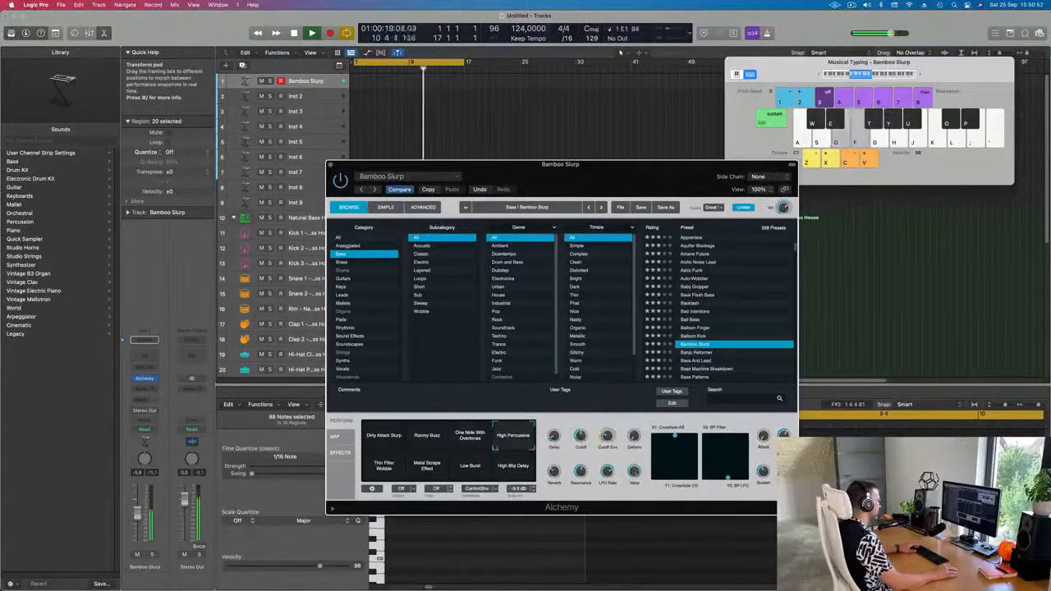
key(s)
click(819, 75)
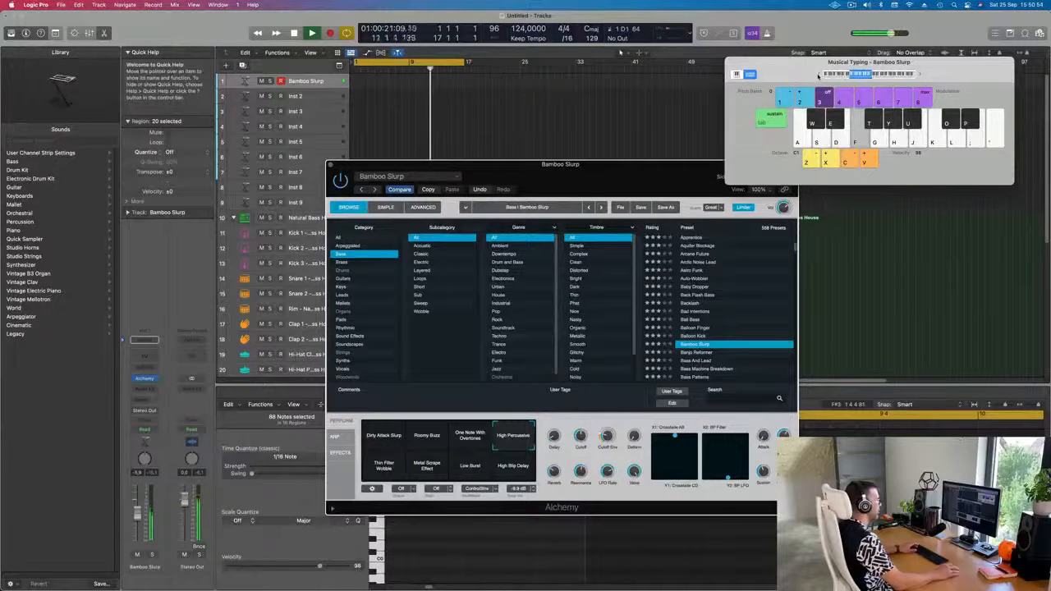
key(s)
key(d)
key(d)
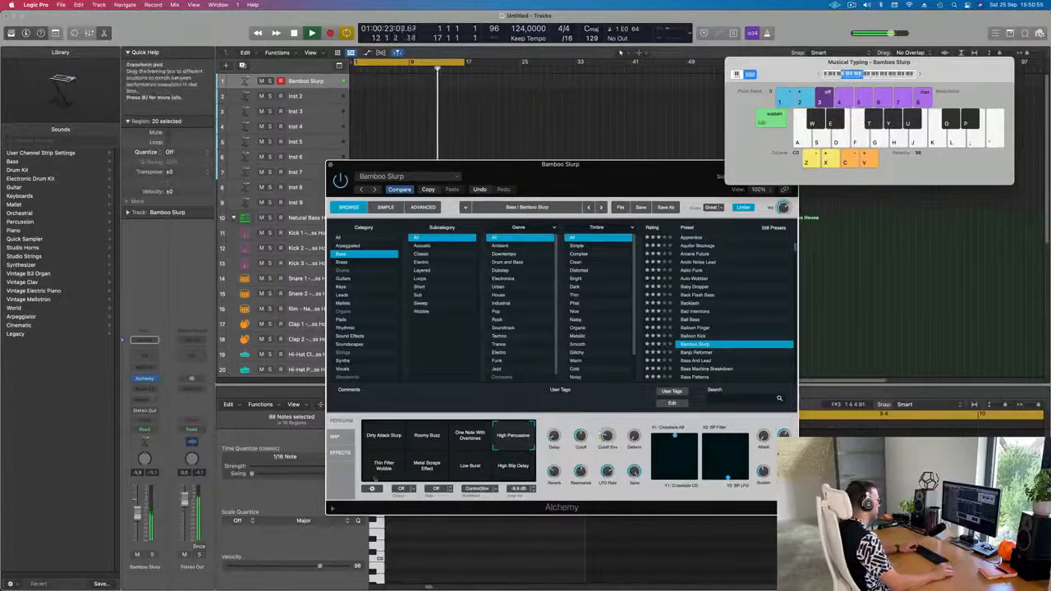
click(384, 466)
key(s)
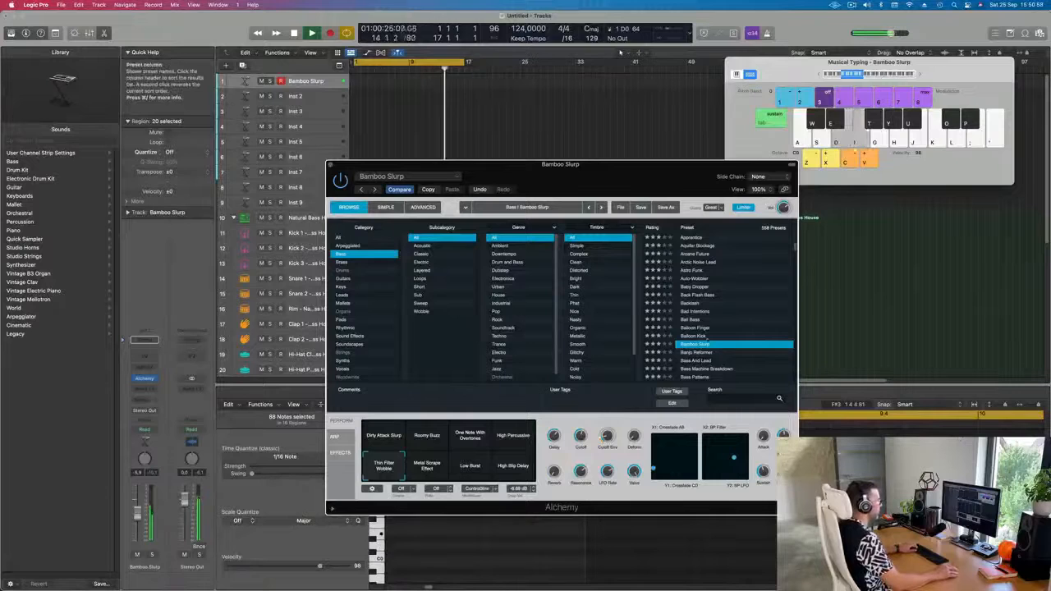
- Audition the Battered Bass and Big Boss presets in Alchemy's Bass category
scroll(698, 332, down, 3)
click(698, 333)
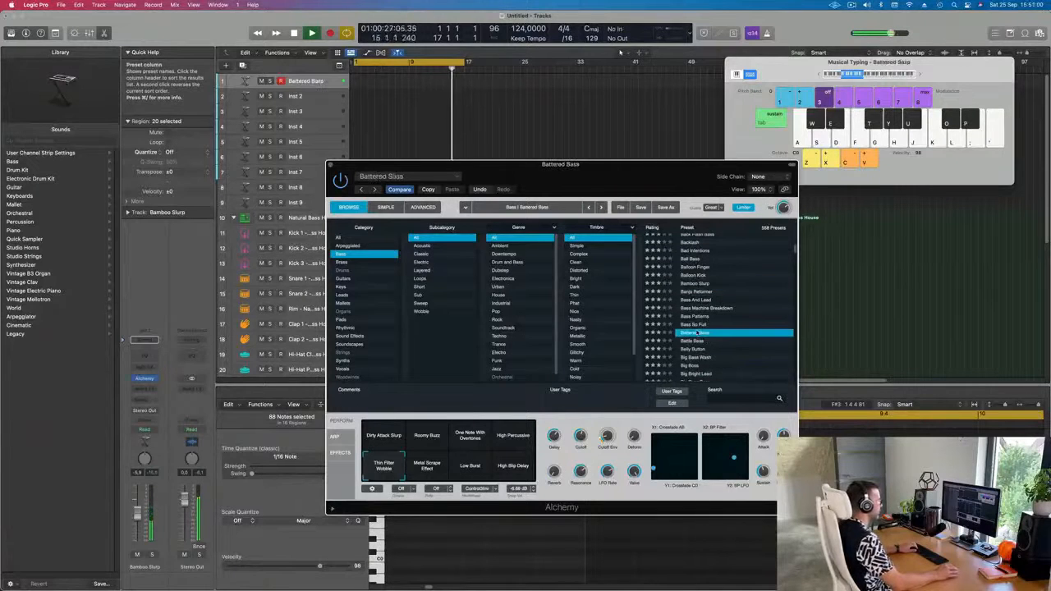
scroll(720, 329, down, 2)
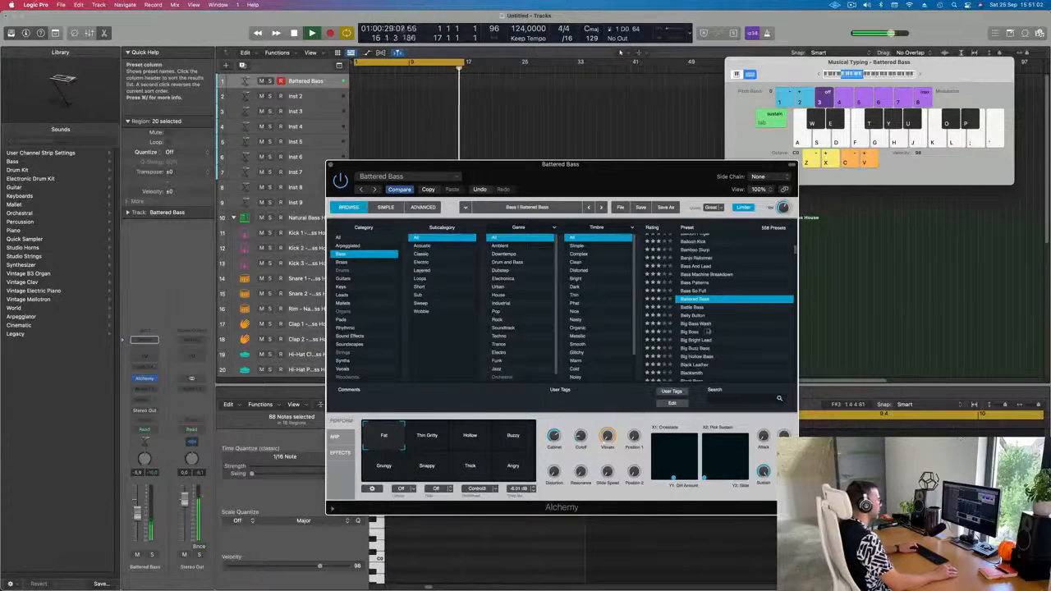
click(698, 333)
scroll(742, 331, down, 1)
key(s)
scroll(743, 331, down, 4)
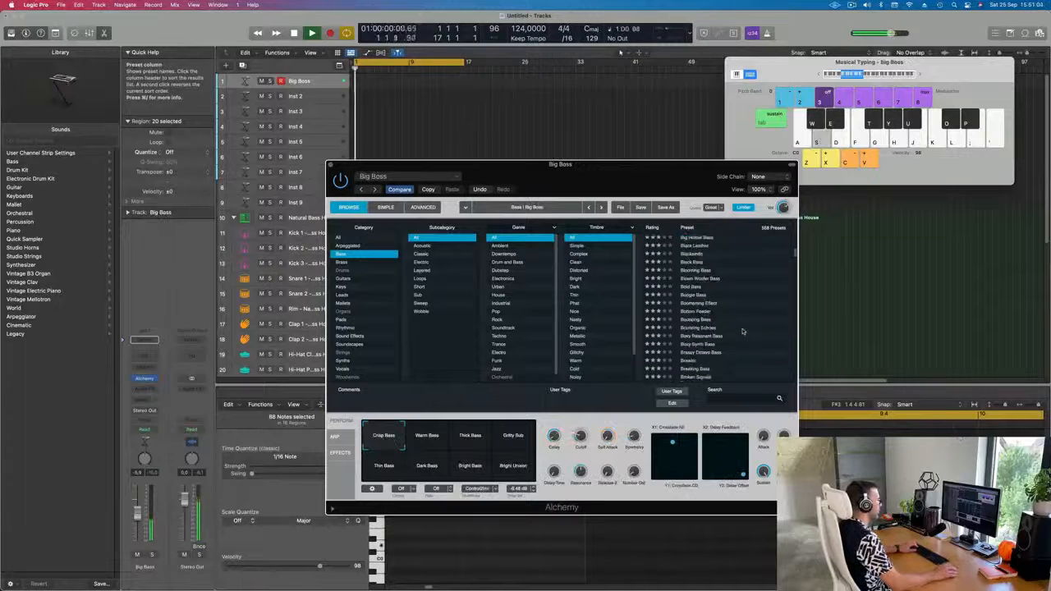
- Try the Bottom Feeder and Bouncing Bass presets, raising the Musical Typing octave to C2 for Bouncing Bass
click(689, 312)
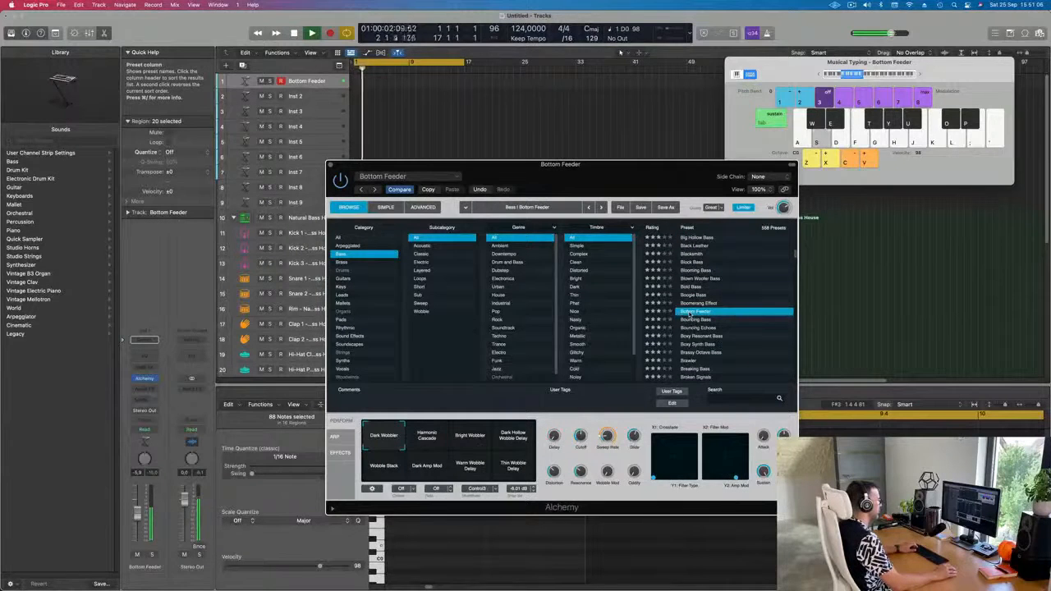
click(694, 320)
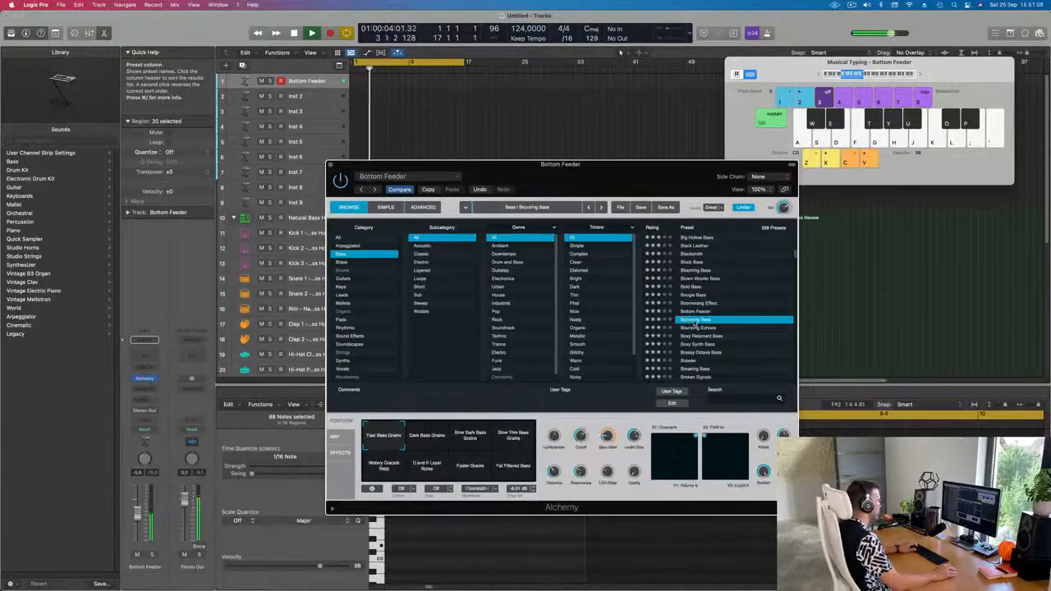
key(d)
key(f)
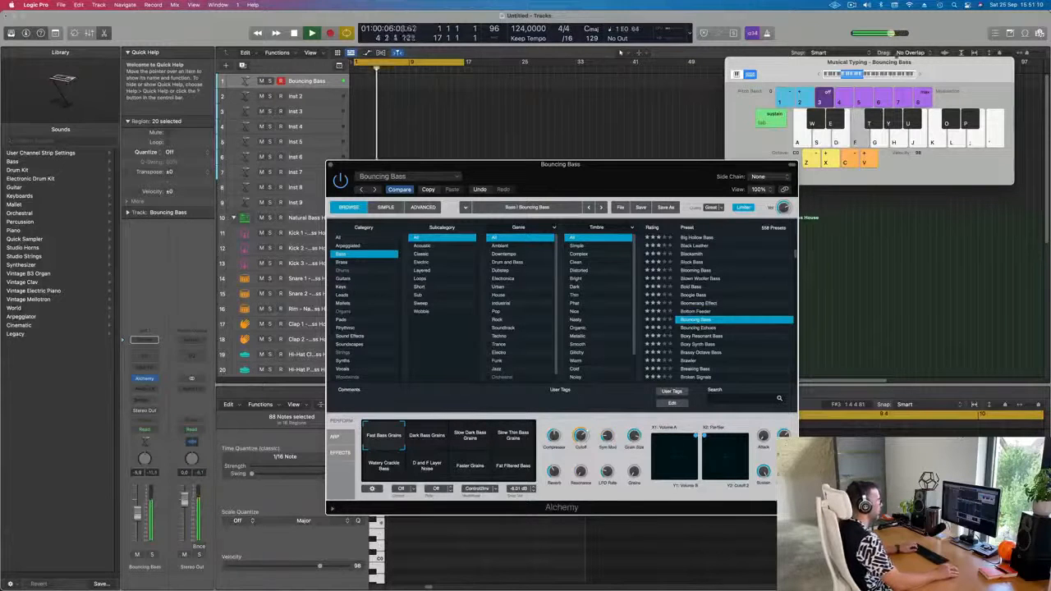
click(920, 74)
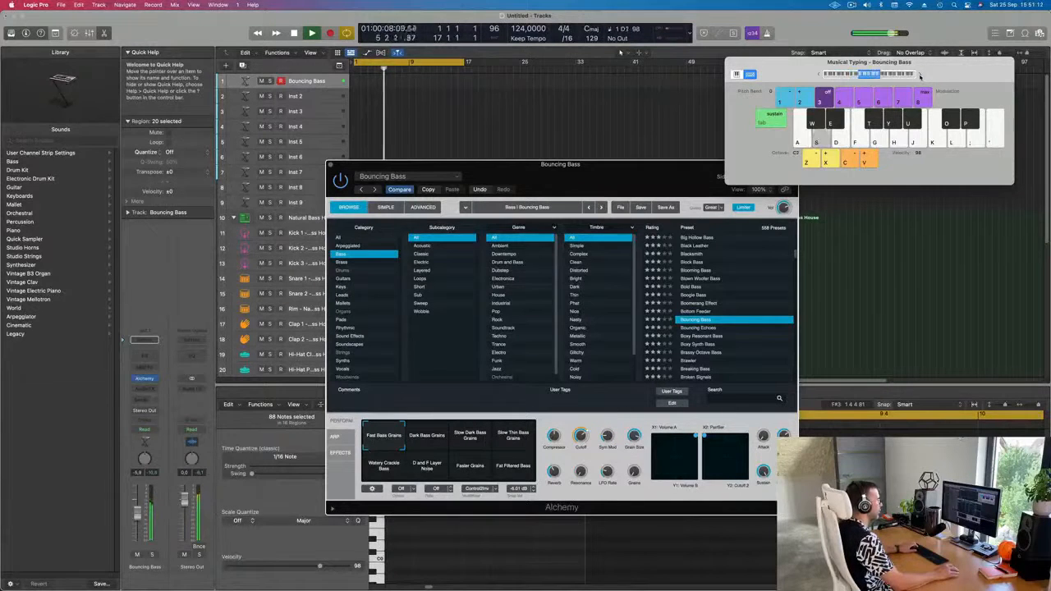
key(f)
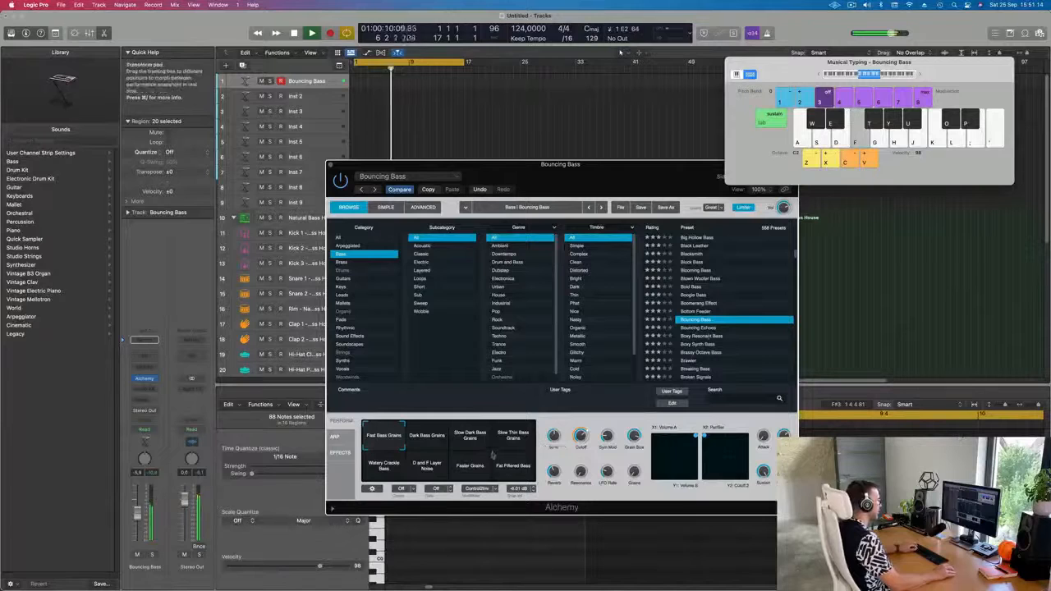
- Compare Bouncing Bass snapshots from Slow Dark Bass Grains through Dark Bass Grains, D and F Layer Noise and Faster Grains to Fat Filtered Bass
click(471, 440)
key(d)
click(427, 441)
key(s)
click(427, 466)
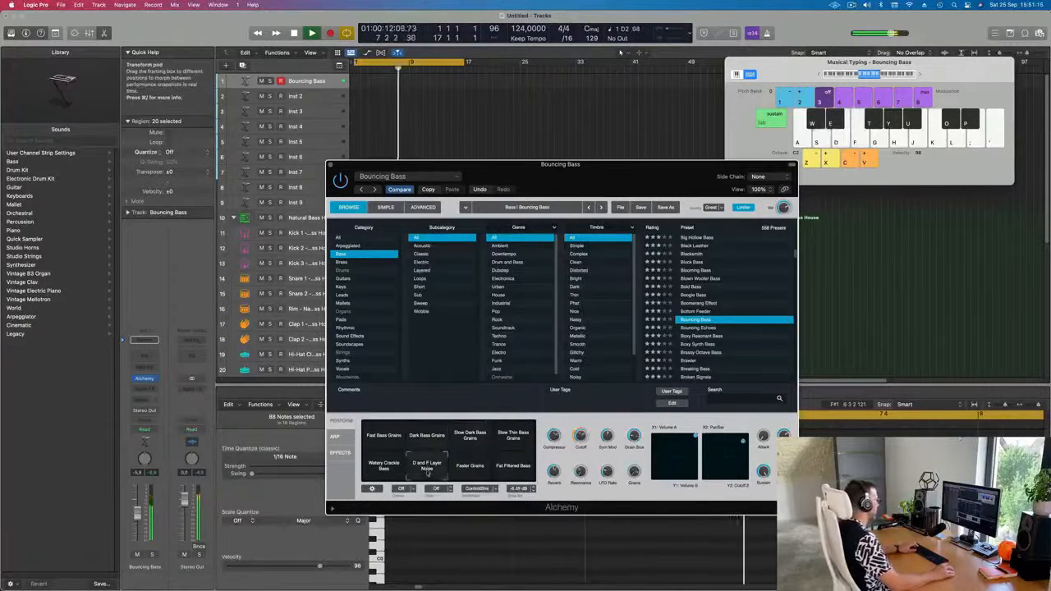
click(470, 466)
key(s)
click(513, 466)
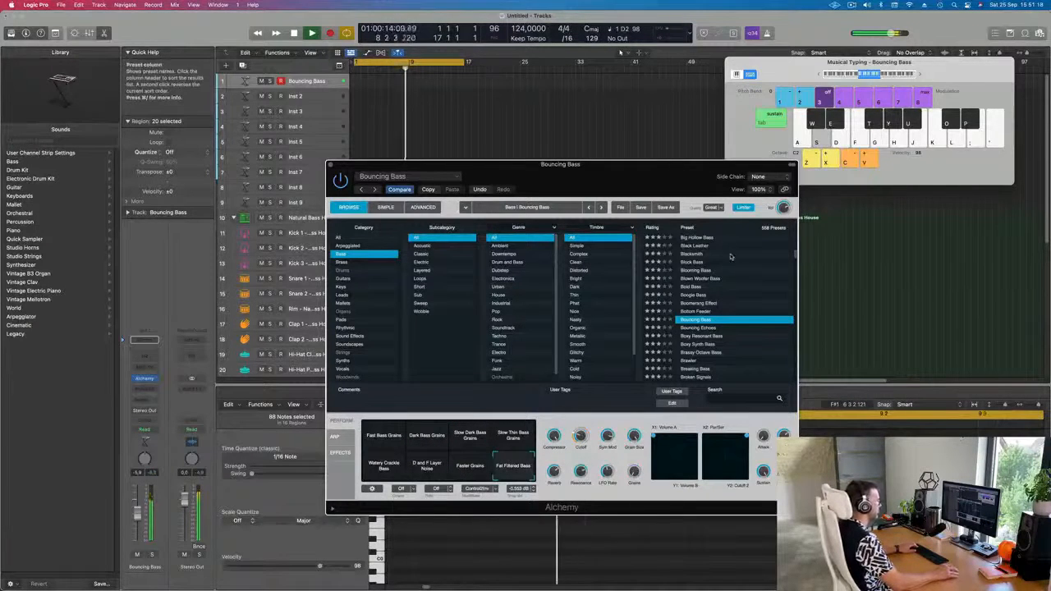
- Audition the Boxy Resonant Bass and Brassy Octave Bass presets, playing the latter with the Musical Typing octave at C0
scroll(730, 258, down, 4)
click(693, 290)
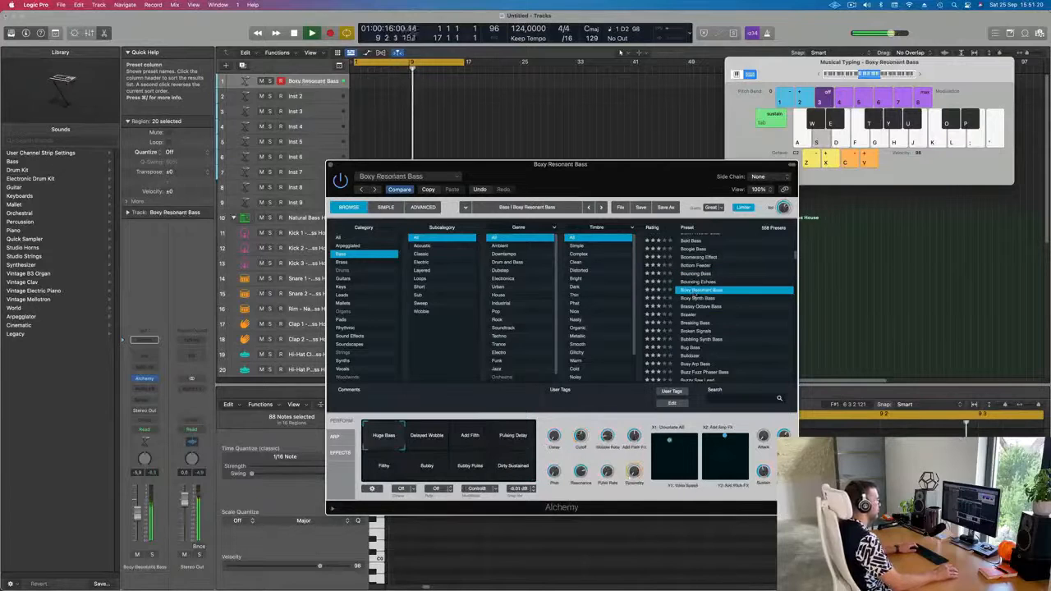
scroll(696, 292, down, 1)
click(698, 290)
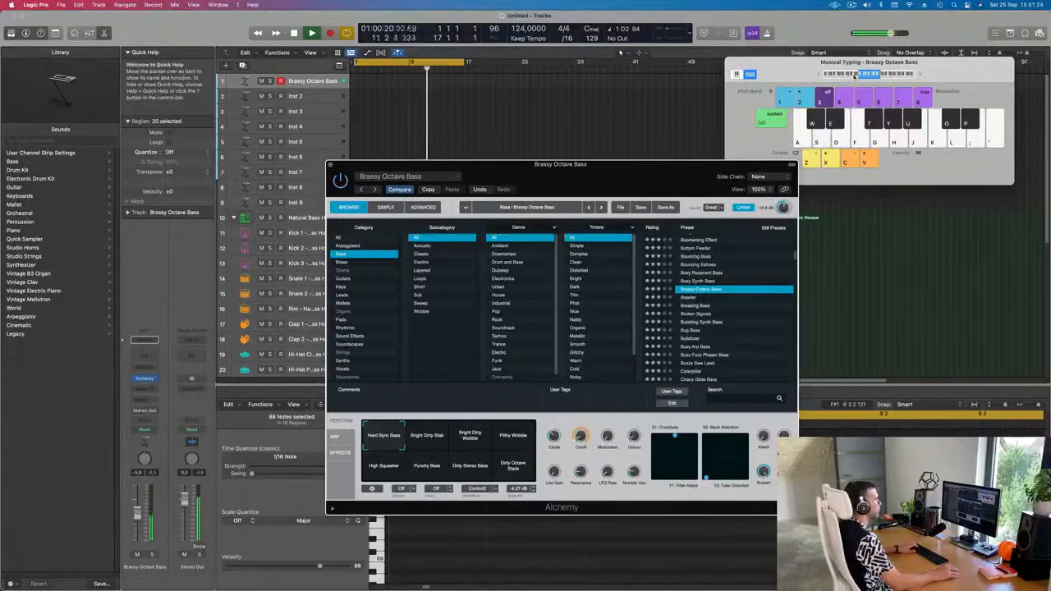
click(855, 73)
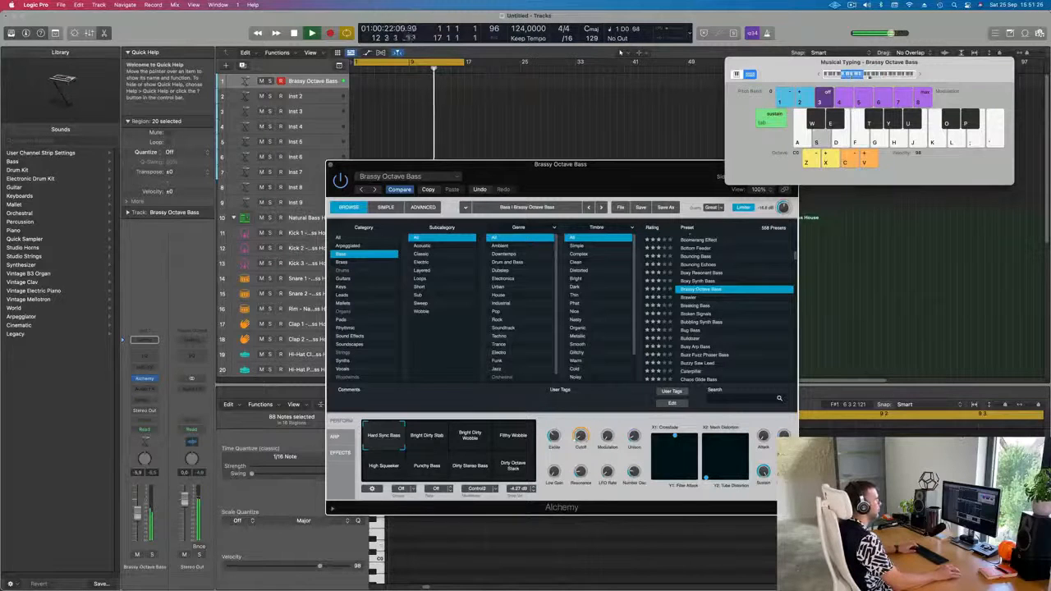
- Try the Bug Bass, Busy Arp Bass and Caterpillar presets, including Caterpillar's Thick Filter Mod, Dense Wobble and Fat Decay snapshots
scroll(698, 271, down, 3)
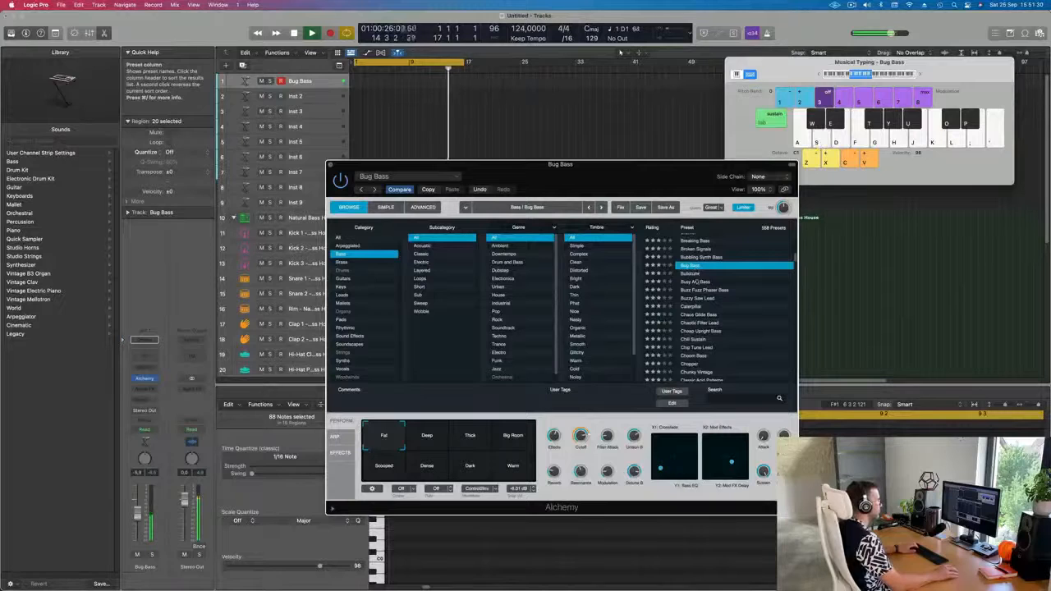
click(695, 281)
scroll(695, 283, down, 1)
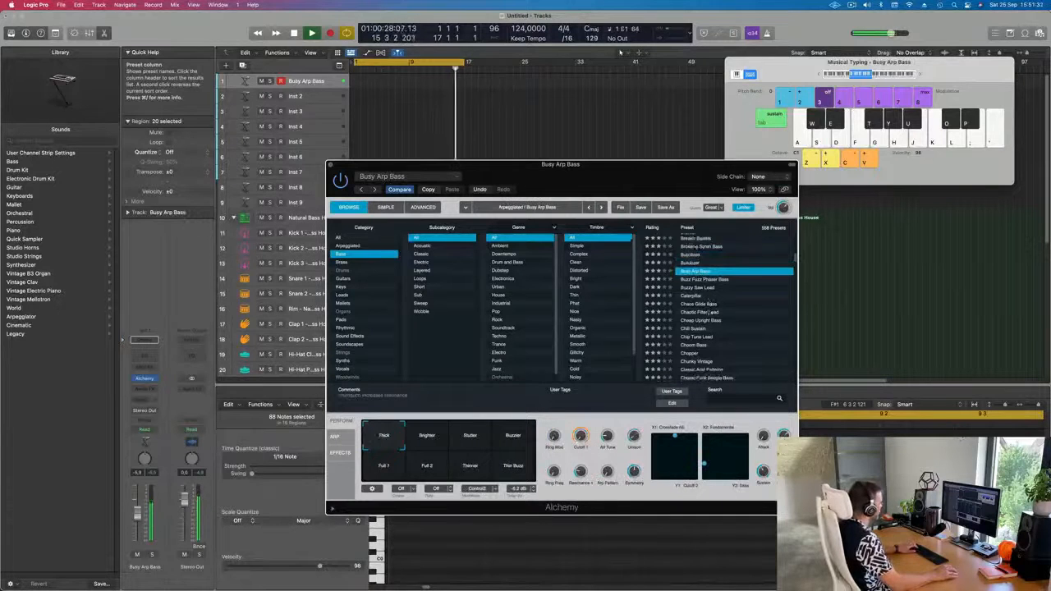
click(697, 285)
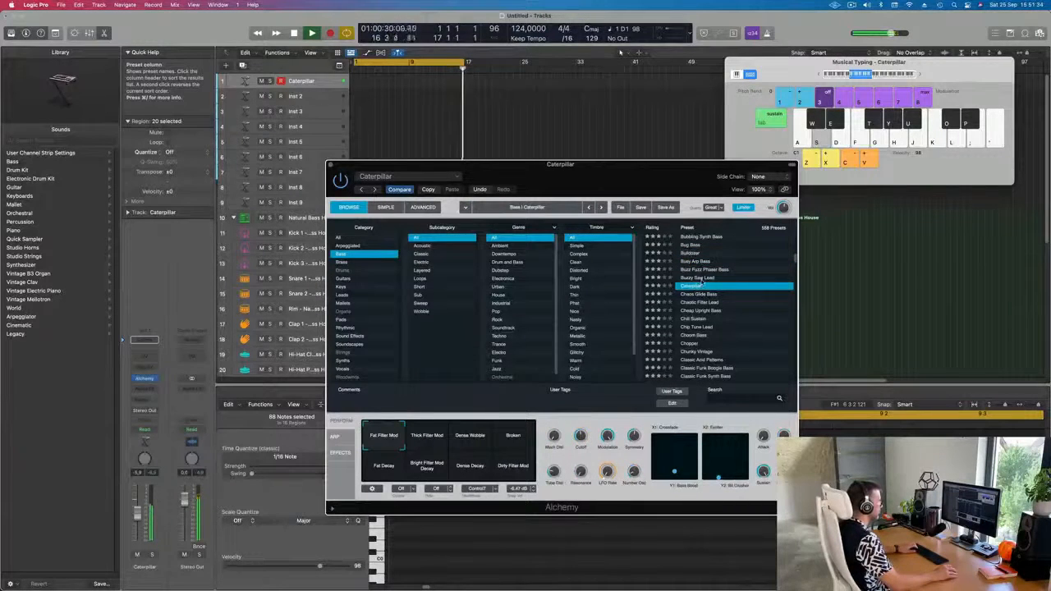
click(426, 439)
click(470, 440)
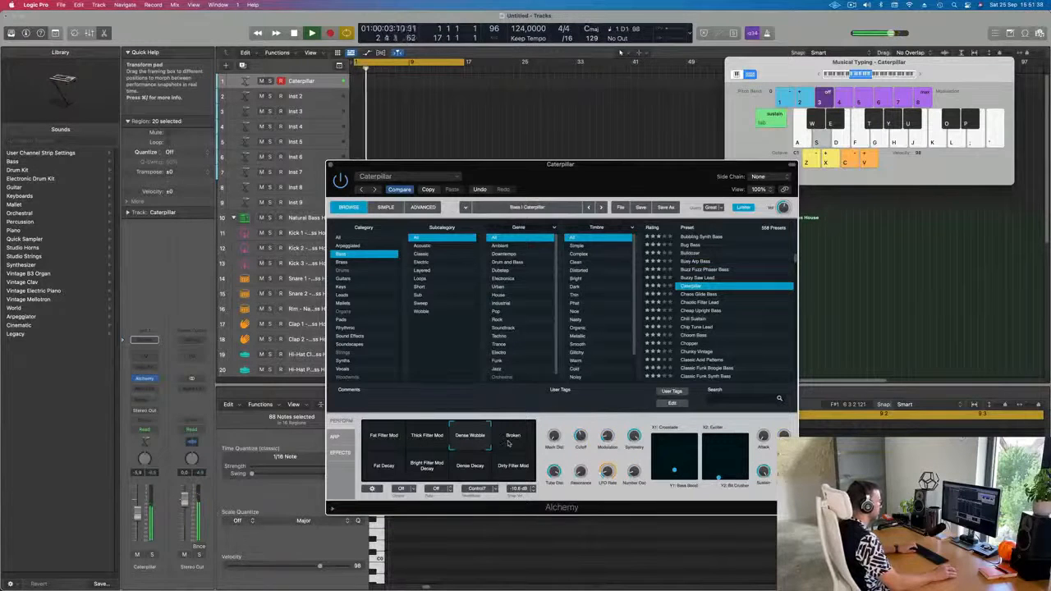
click(382, 466)
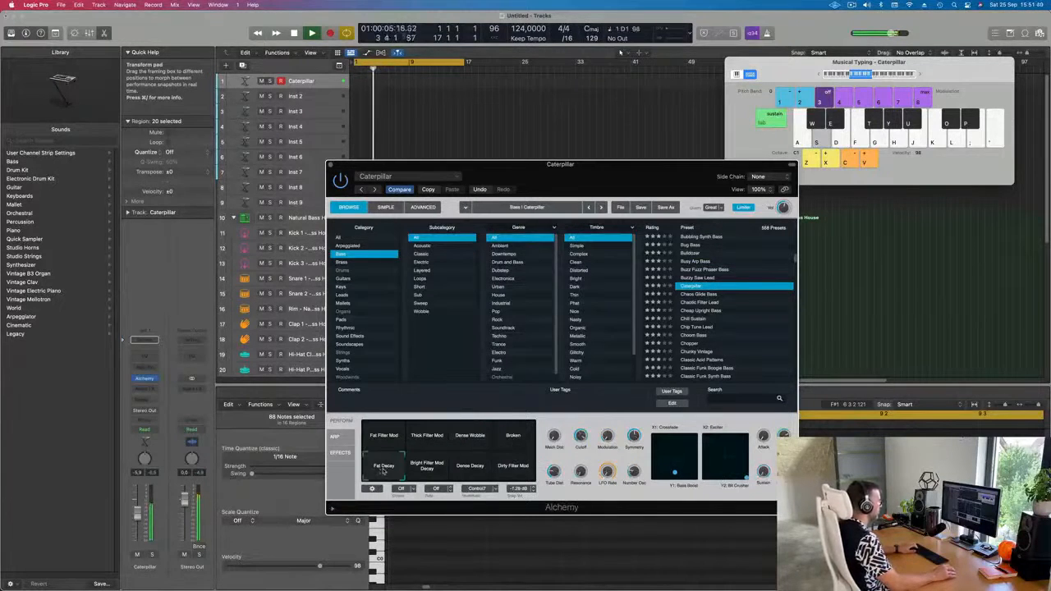
- Audition the Chip Tune Lead and Clean 70s Synth Bass presets
scroll(707, 340, down, 1)
click(708, 300)
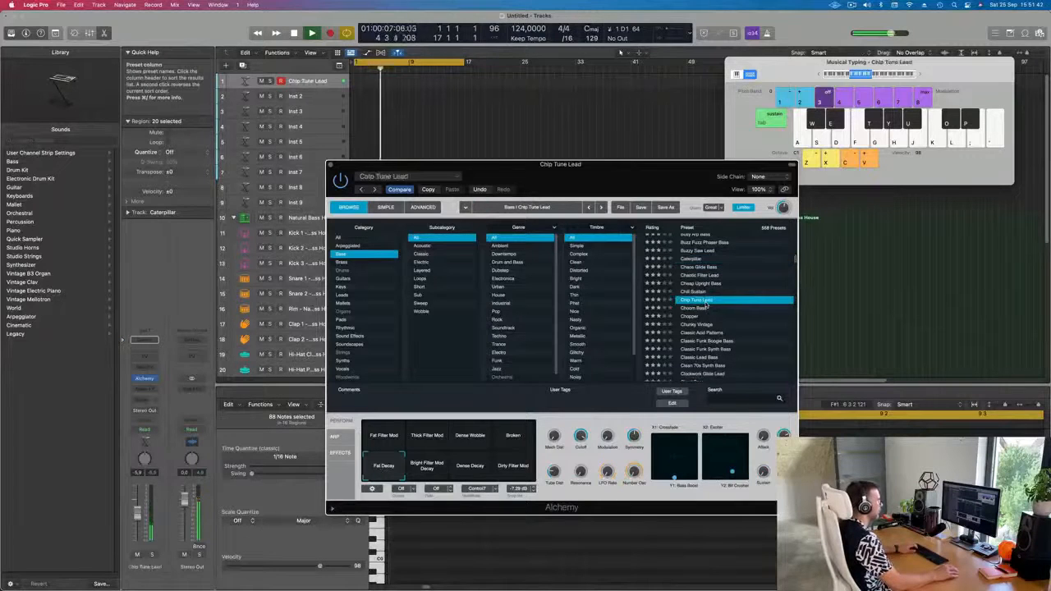
scroll(747, 318, down, 2)
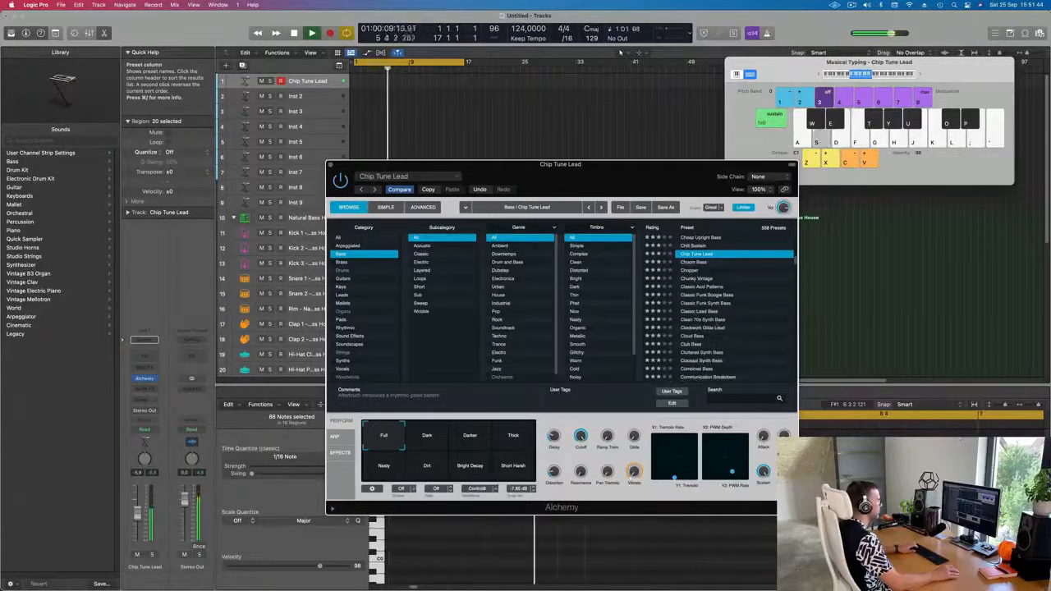
click(728, 321)
scroll(726, 323, down, 2)
scroll(726, 323, down, 2)
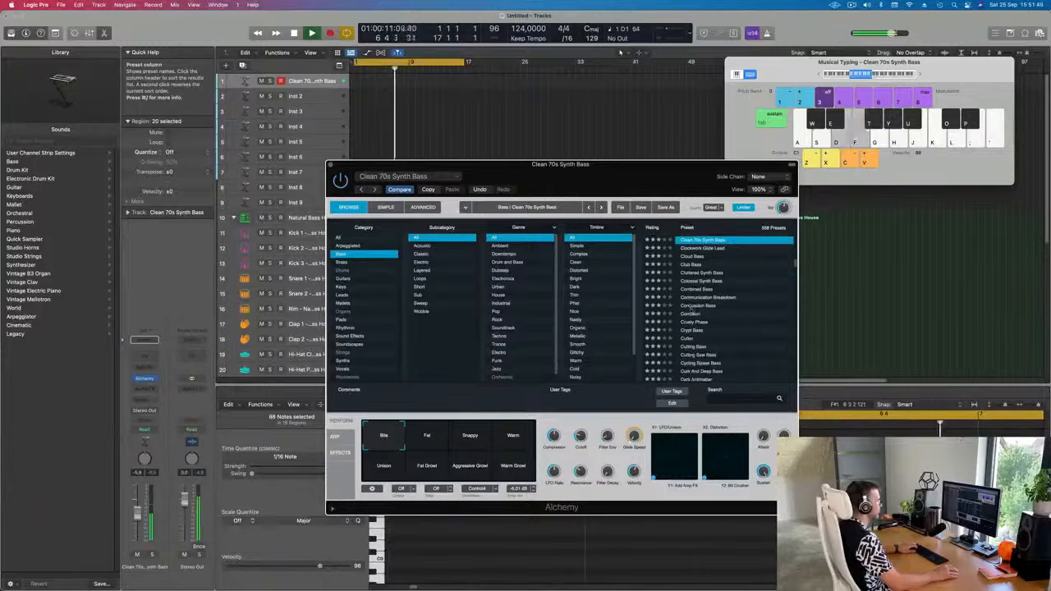
- Try the Concussion Bass and Crypt Bass presets, including Crypt Bass's Shimmer and Sub snapshots
click(702, 306)
scroll(722, 315, down, 2)
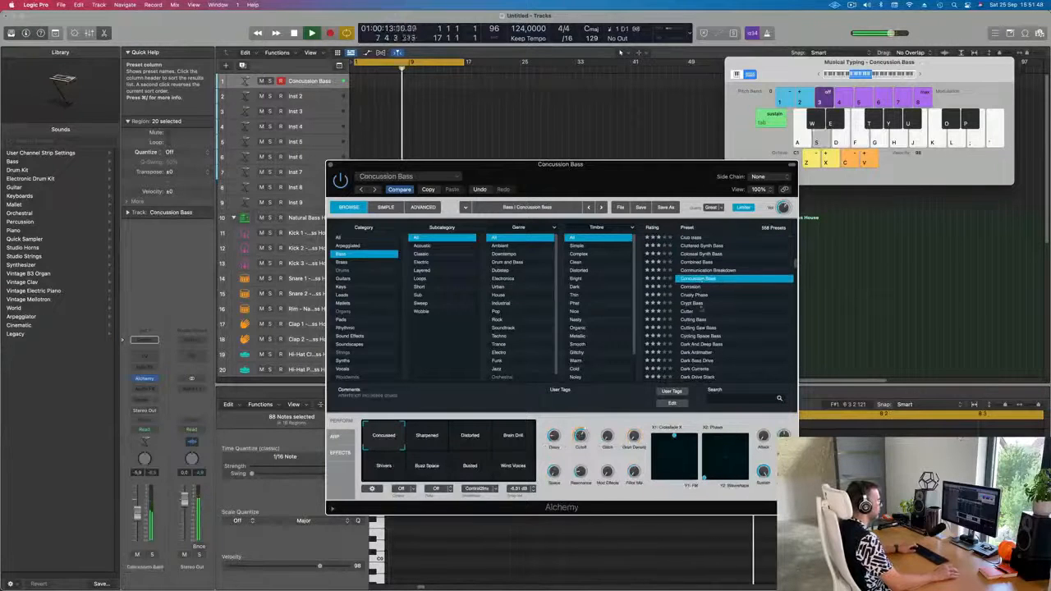
click(693, 304)
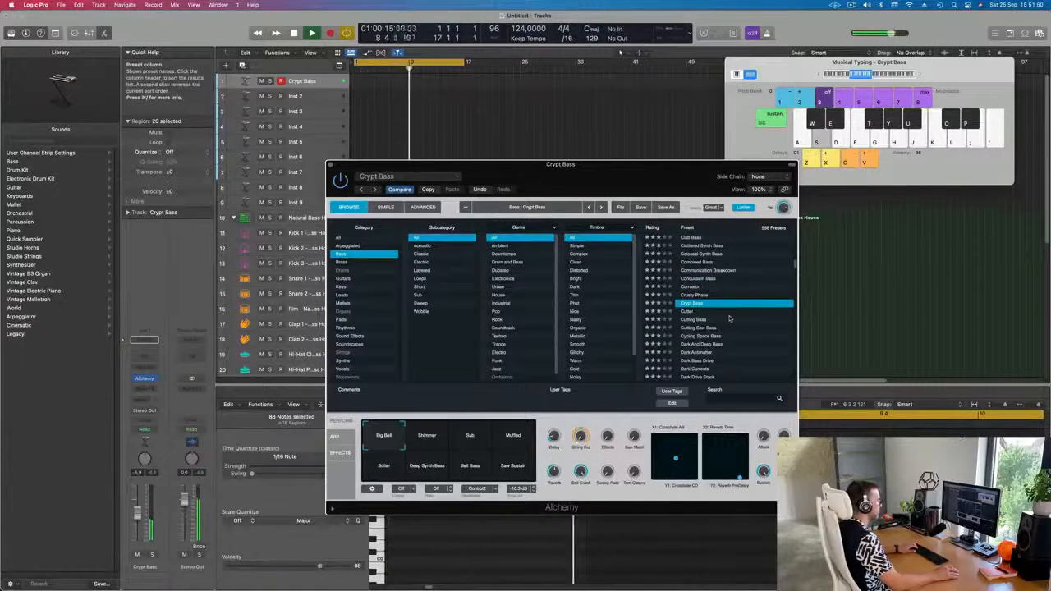
click(433, 436)
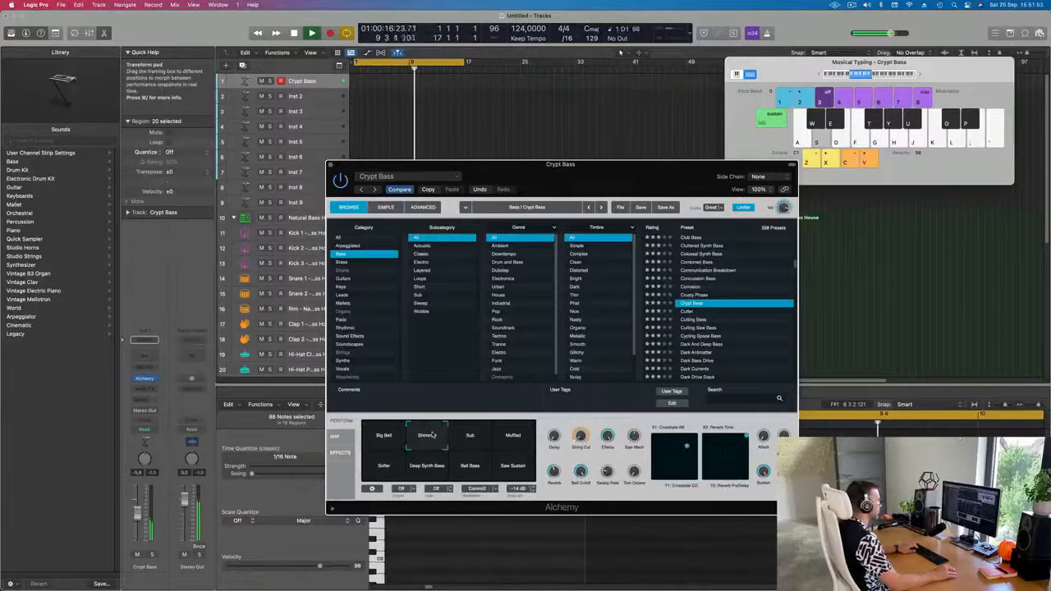
click(474, 438)
scroll(714, 339, down, 2)
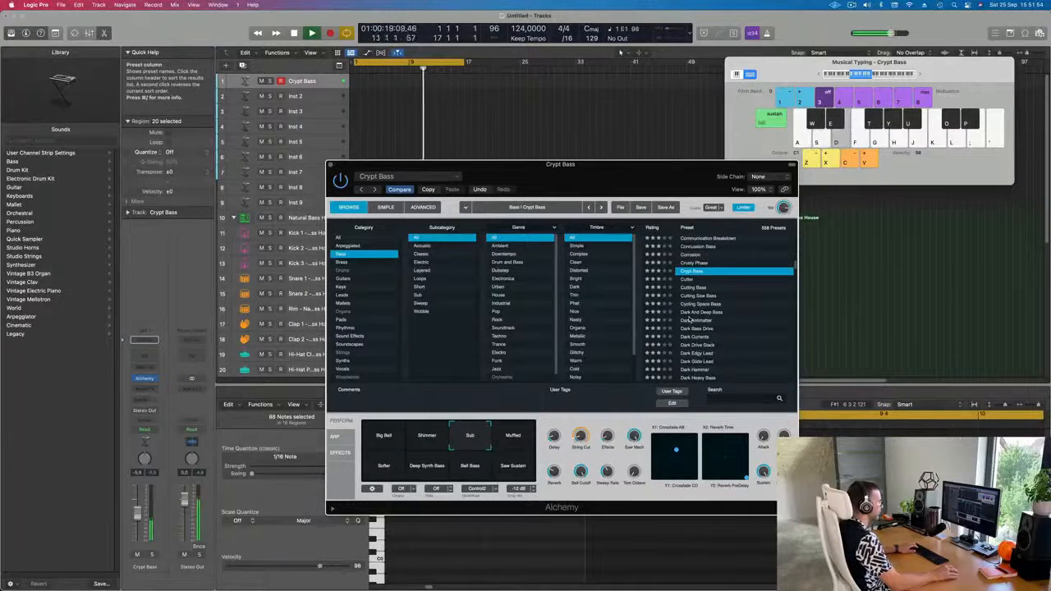
- Load the Dark And Deep Bass preset, set the Musical Typing octave to C2 and try out notes over the beat
click(692, 314)
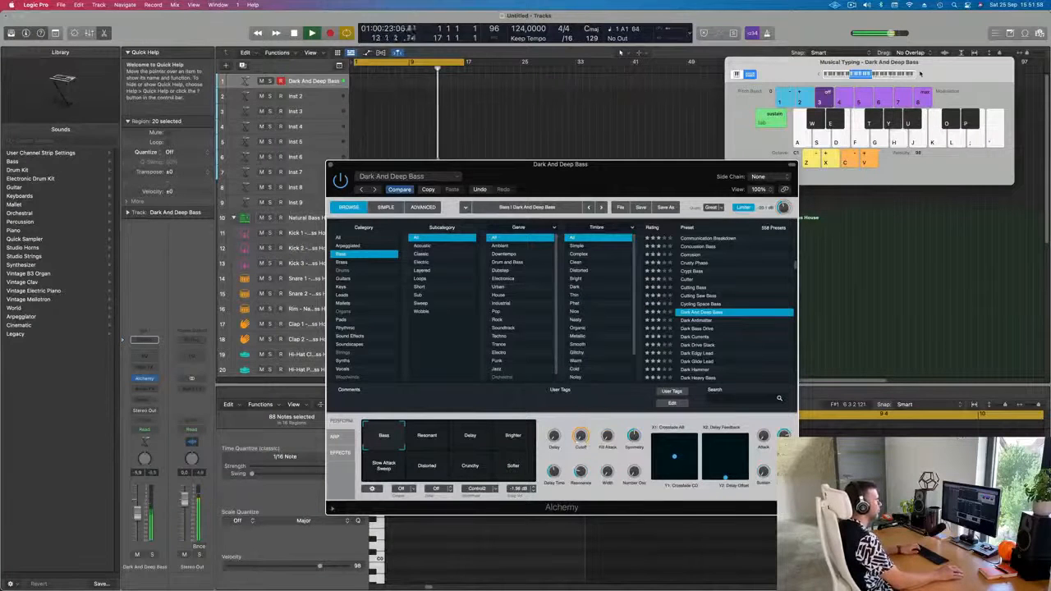
click(920, 74)
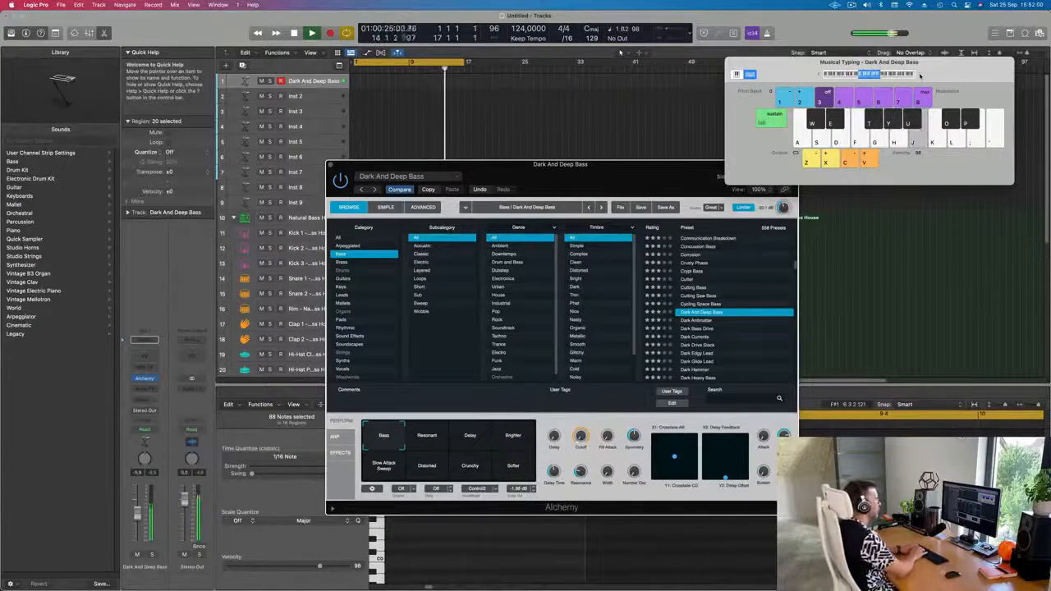
key(f)
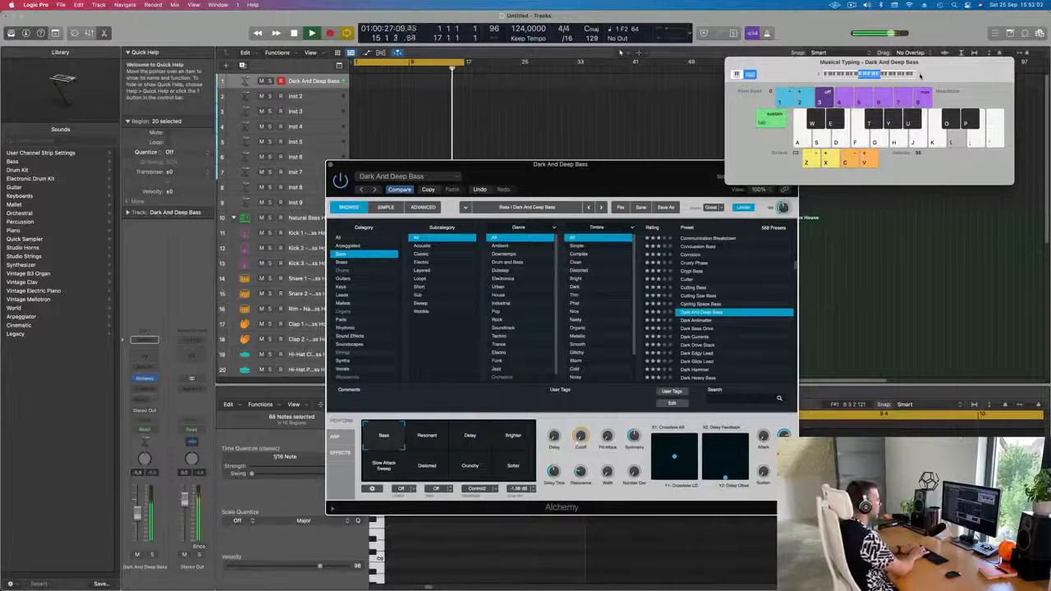
key(h)
key(g)
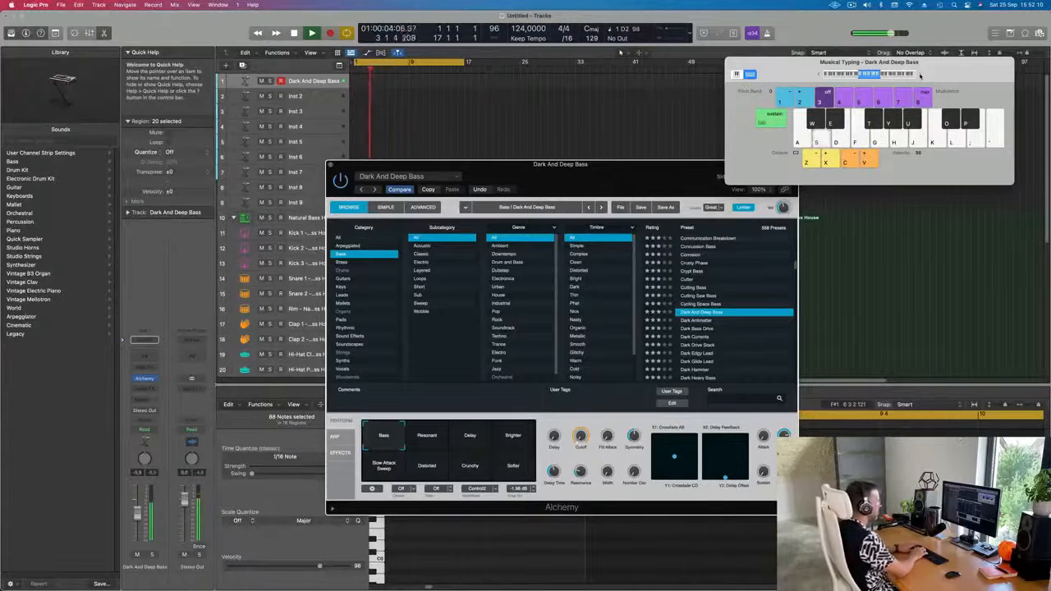
- Record a Dark And Deep Bass part over the beat from about bar 3 into bar 12
key(r)
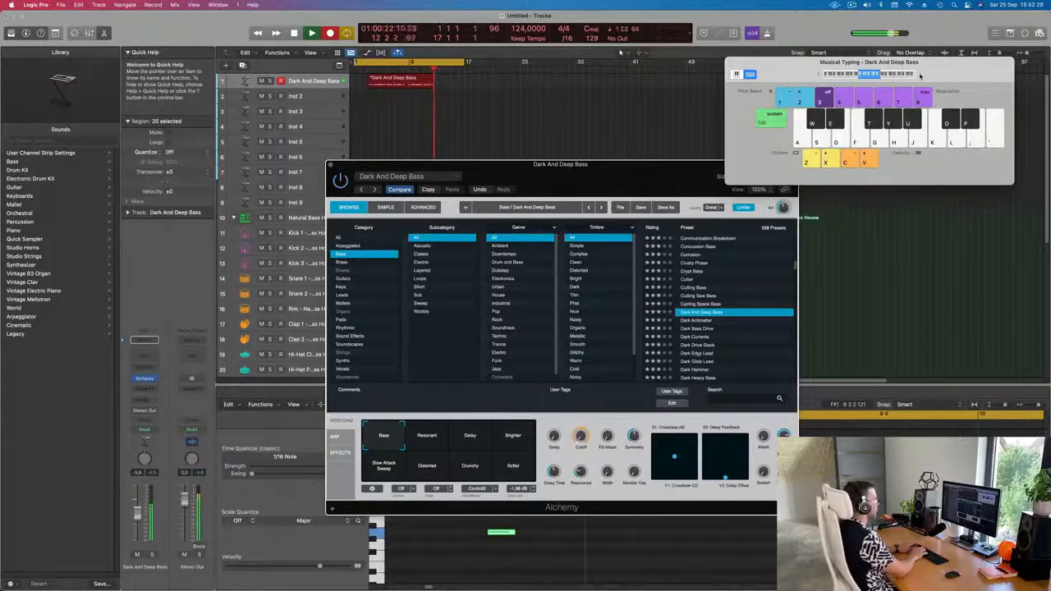
key(space)
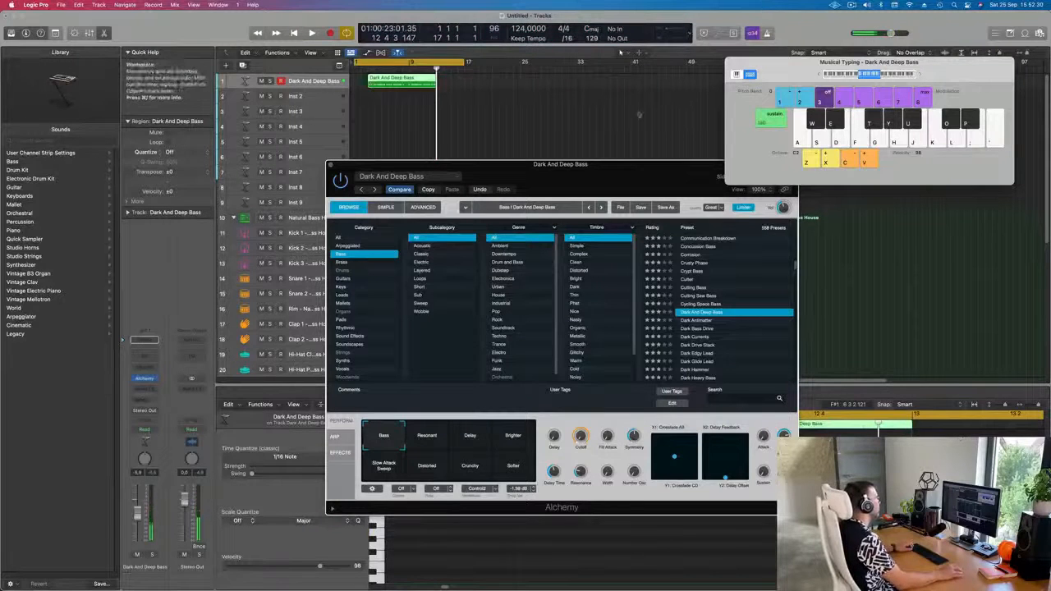
- Split the recorded bass region at bar 9, delete the earlier part, move the remainder to bar 1 and play it
double_click(409, 83)
click(391, 81)
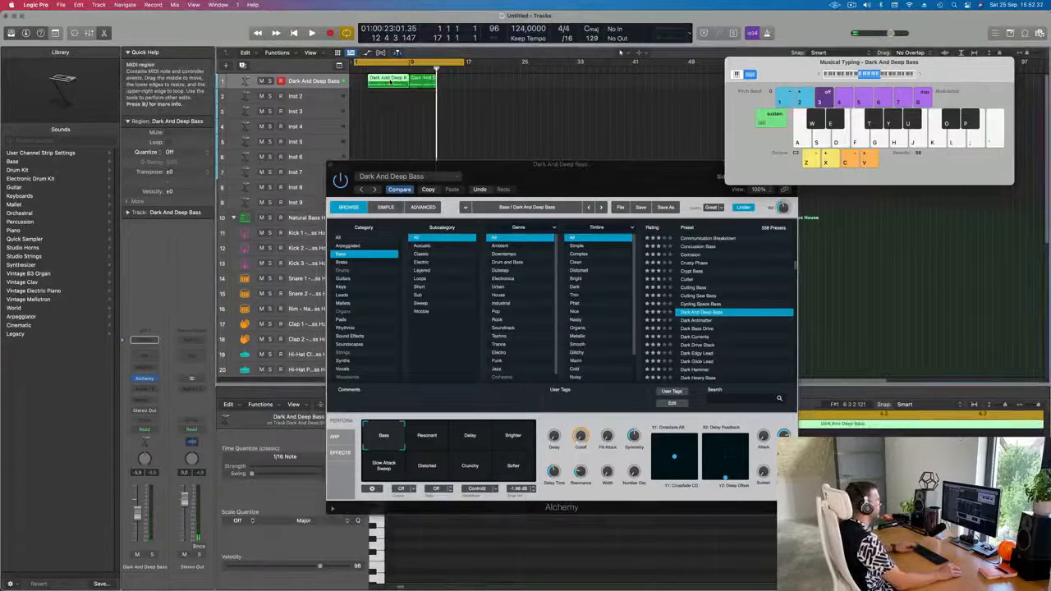
key(Delete)
drag(419, 82, 364, 89)
key(super+Right)
key(super+Right)
key(super+Right)
key(space)
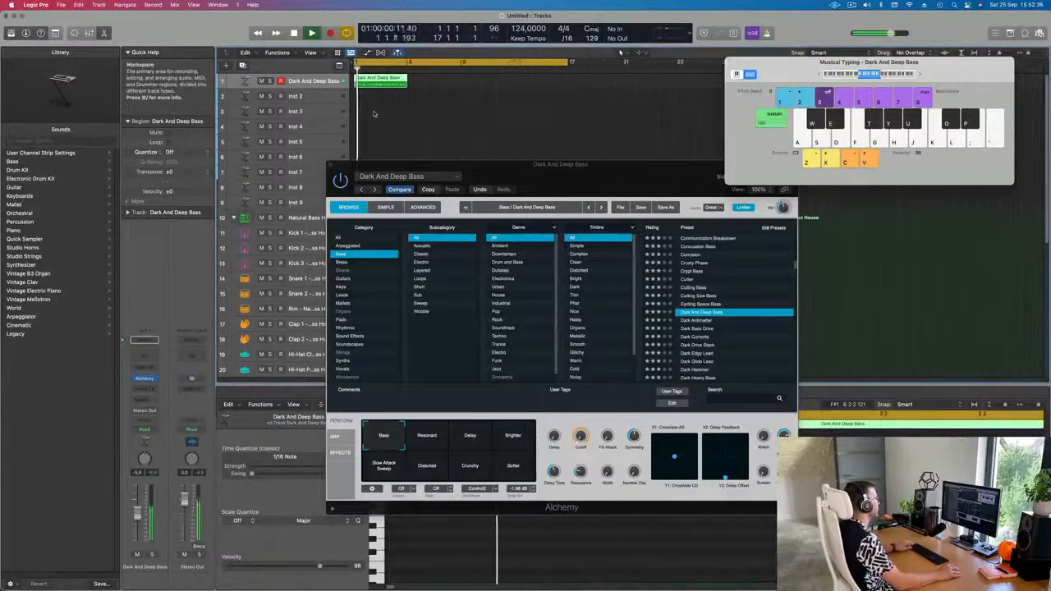
- Move the Alchemy window clear of the Piano Roll and quantize all notes of the bass region to 1/16 notes
drag(548, 170, 1050, 200)
key(space)
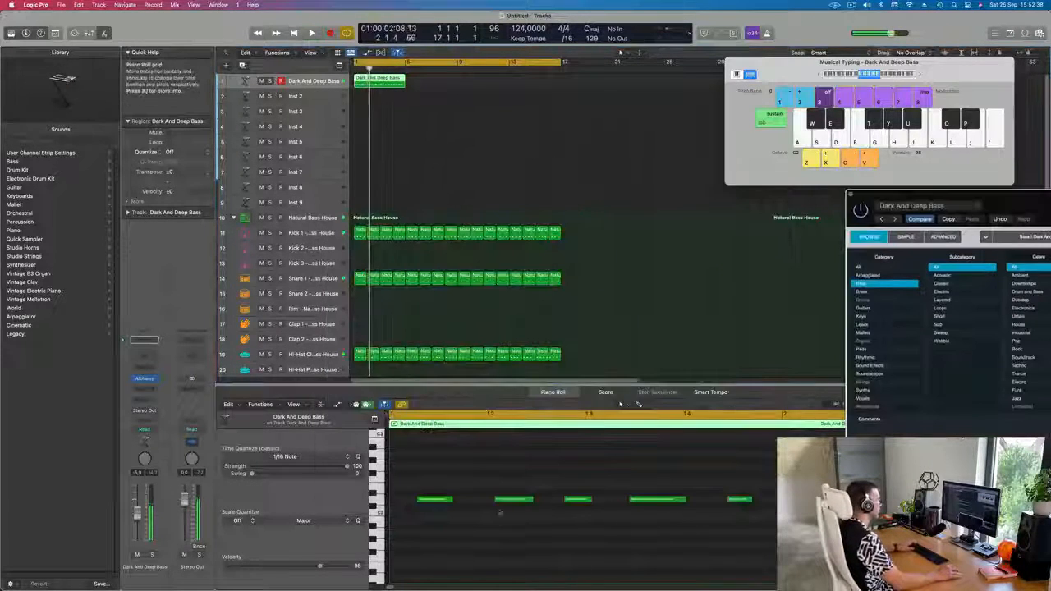
click(479, 471)
key(super+a)
key(space)
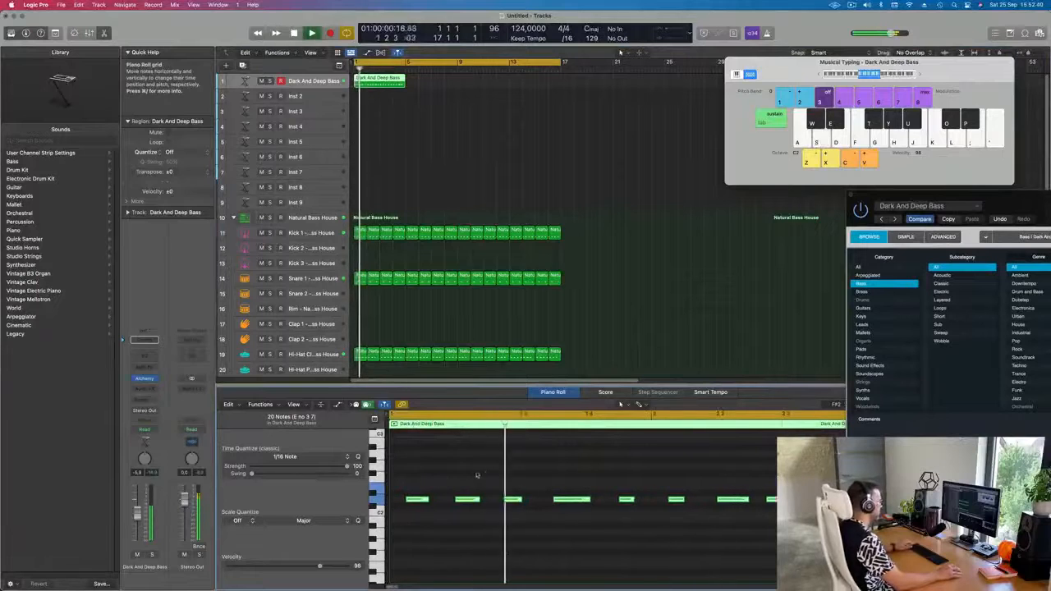
- Play the bass region through and lengthen the very short E2 note in bar 4 to about a 1/16 note
key(super+Left)
key(super+Left)
key(super+Left)
key(super+Left)
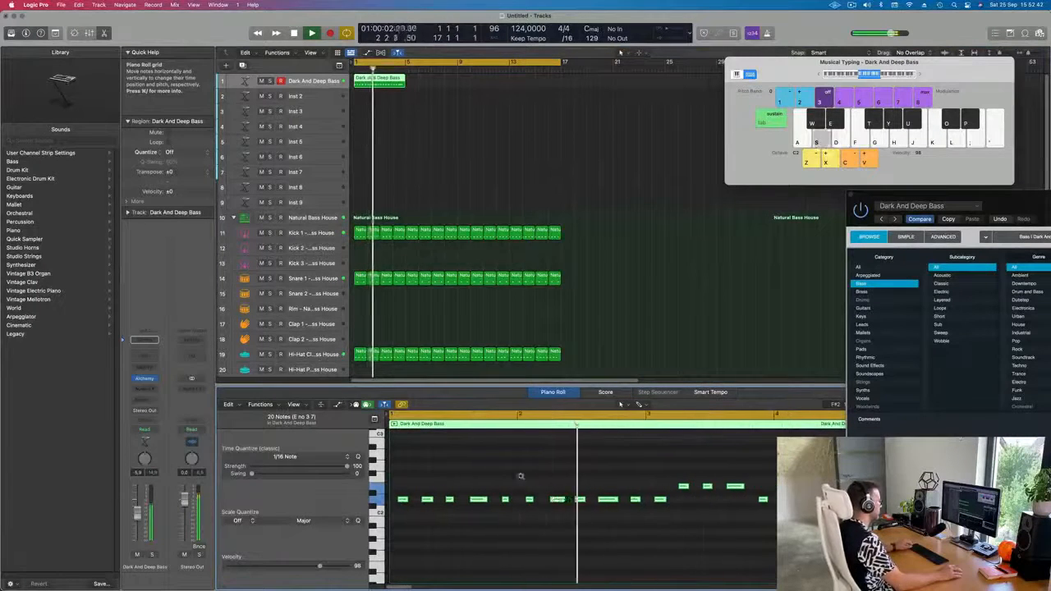
key(super+Left)
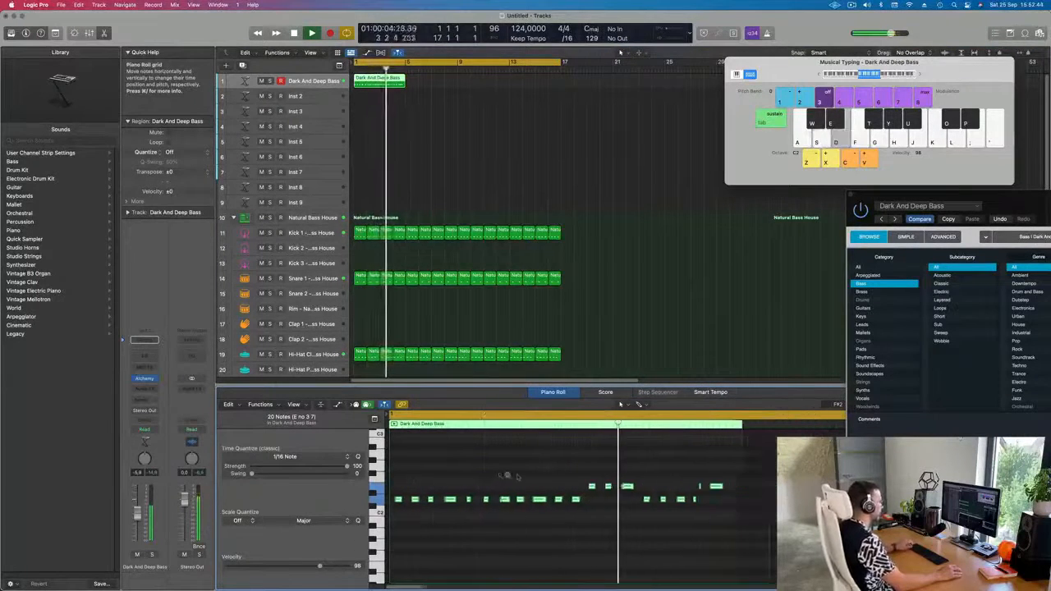
scroll(507, 477, right, 5)
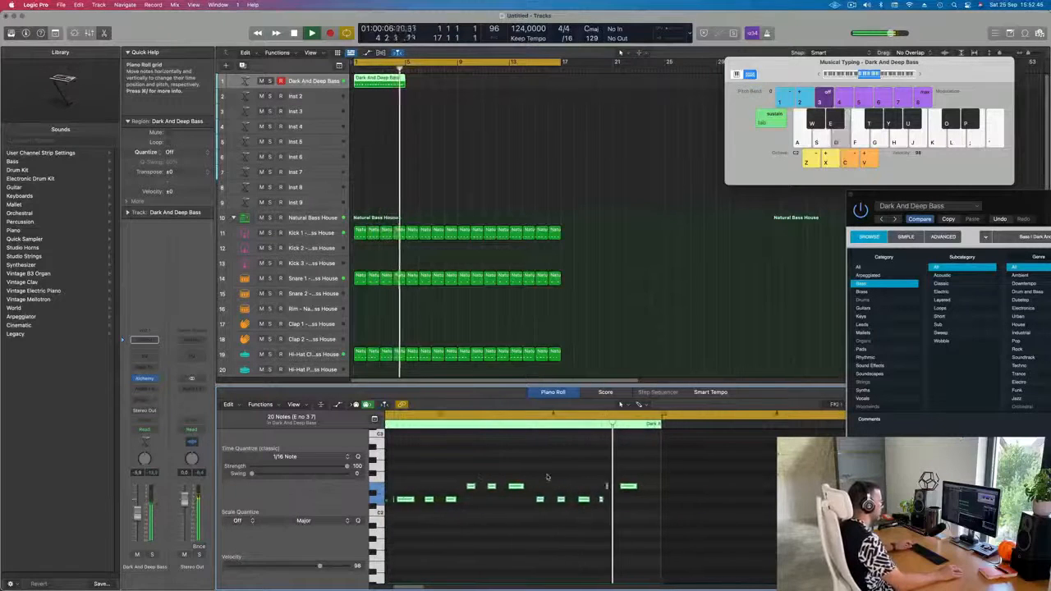
scroll(559, 476, right, 2)
key(space)
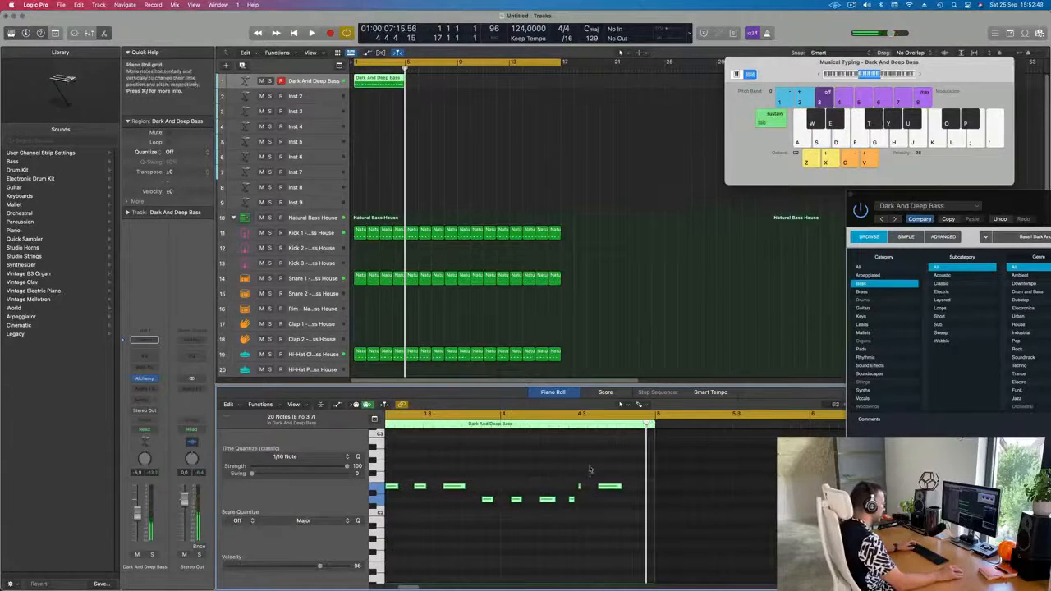
click(581, 490)
drag(581, 488, 588, 489)
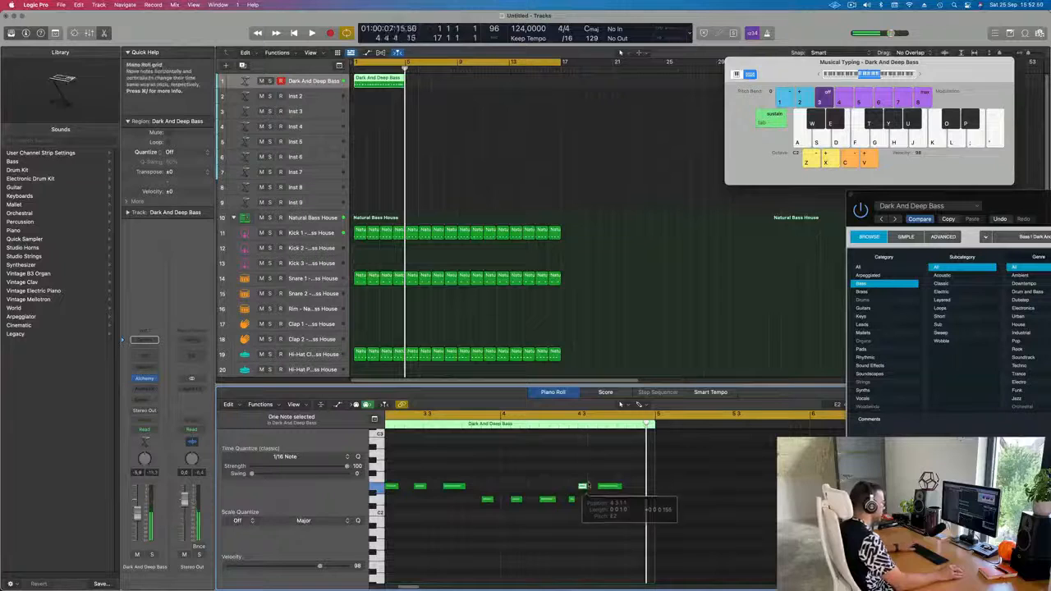
- Play the bass line from the start and check its notes against the beat in the Piano Roll
key(Return)
key(space)
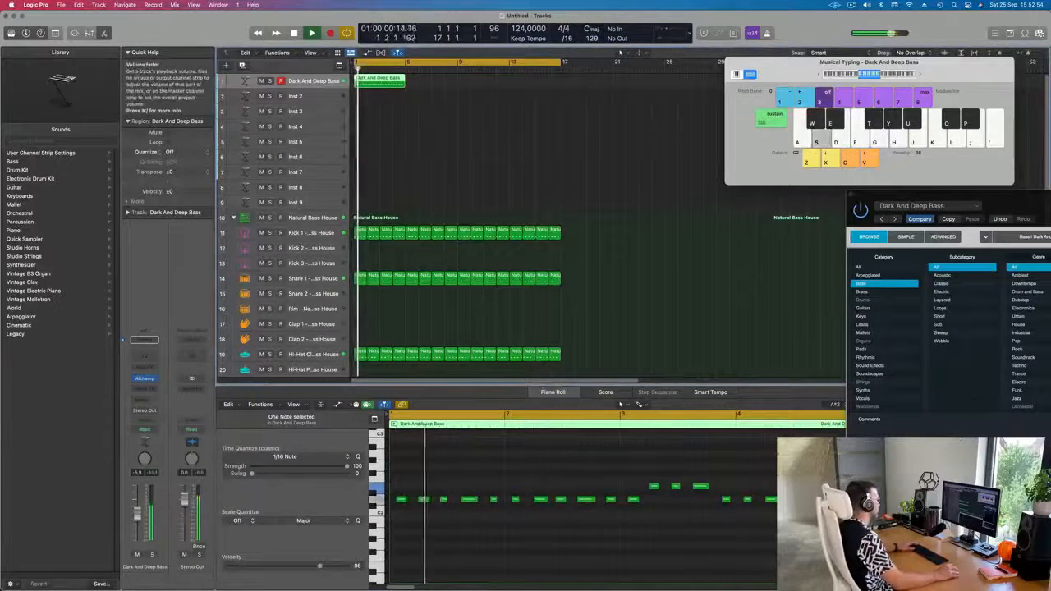
scroll(555, 552, down, 5)
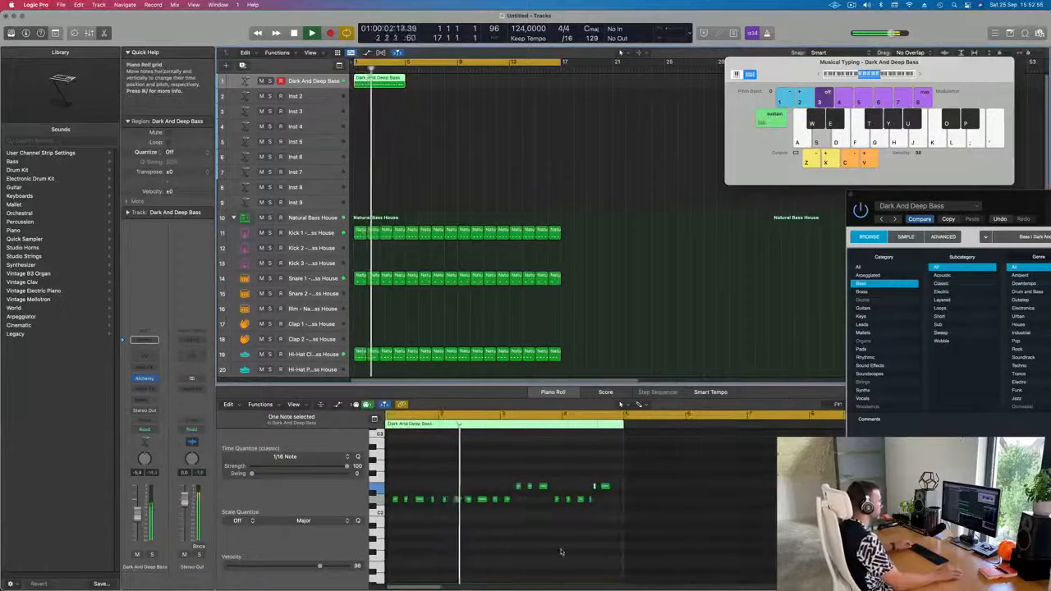
scroll(566, 552, up, 3)
scroll(571, 553, up, 1)
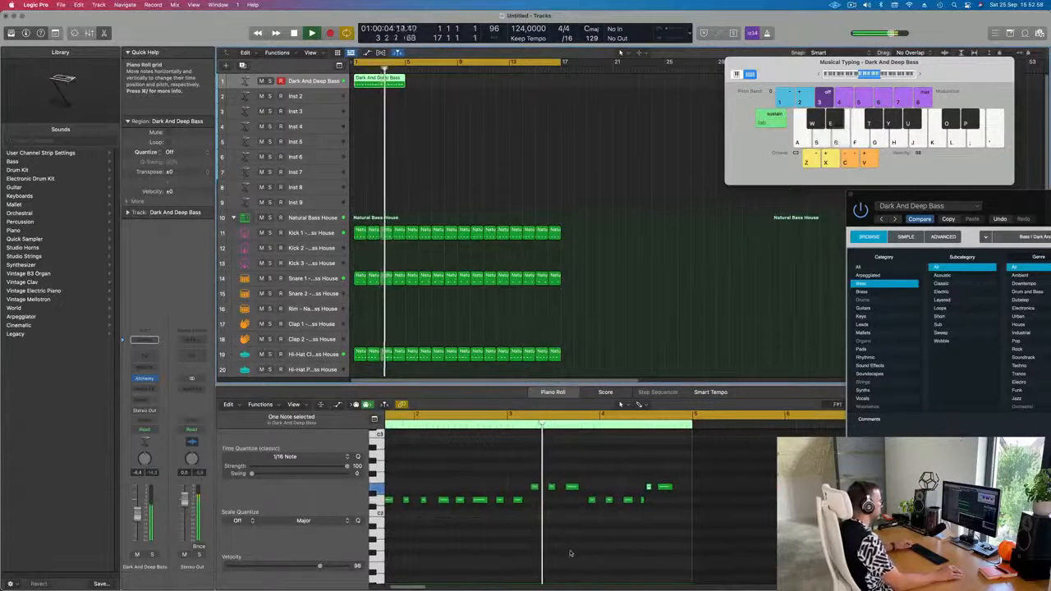
scroll(520, 551, down, 2)
scroll(545, 552, up, 3)
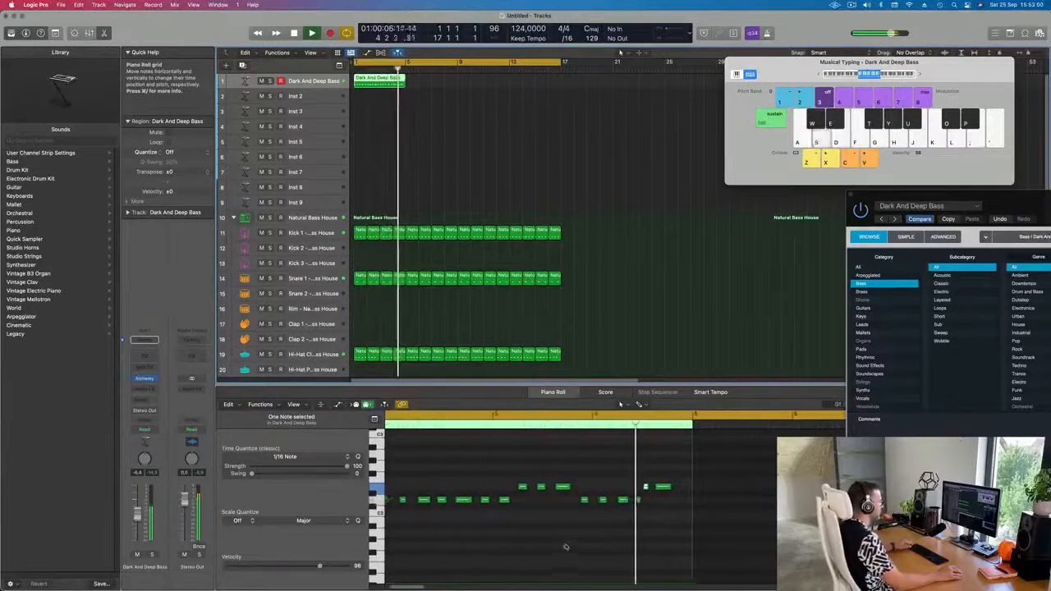
scroll(566, 550, down, 1)
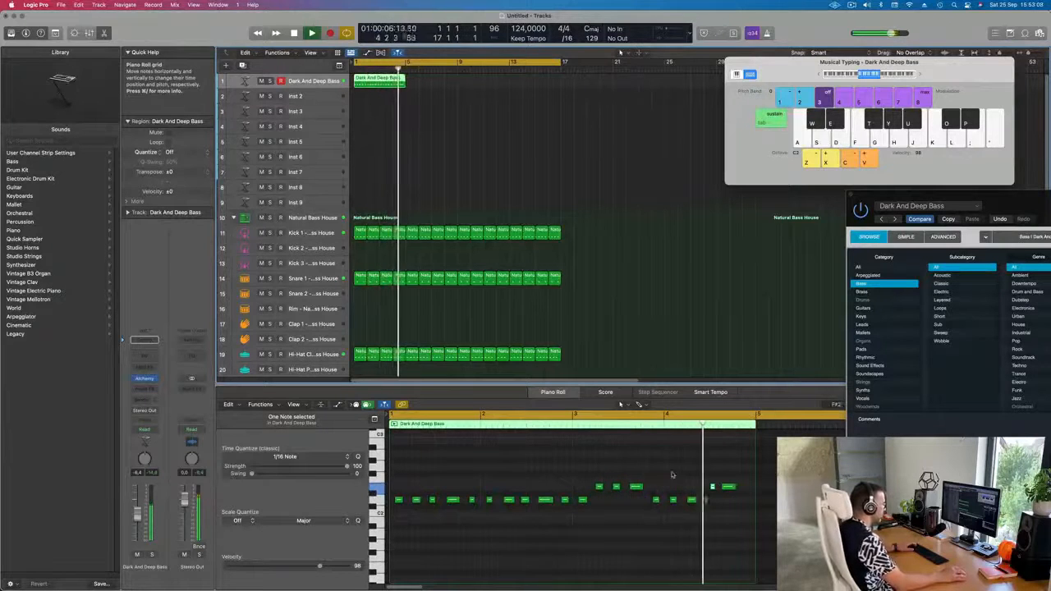
- Delete the five bass notes in bar 4 and replace them with a copy of bar 3's five-note phrase
drag(653, 478, 734, 509)
key(Delete)
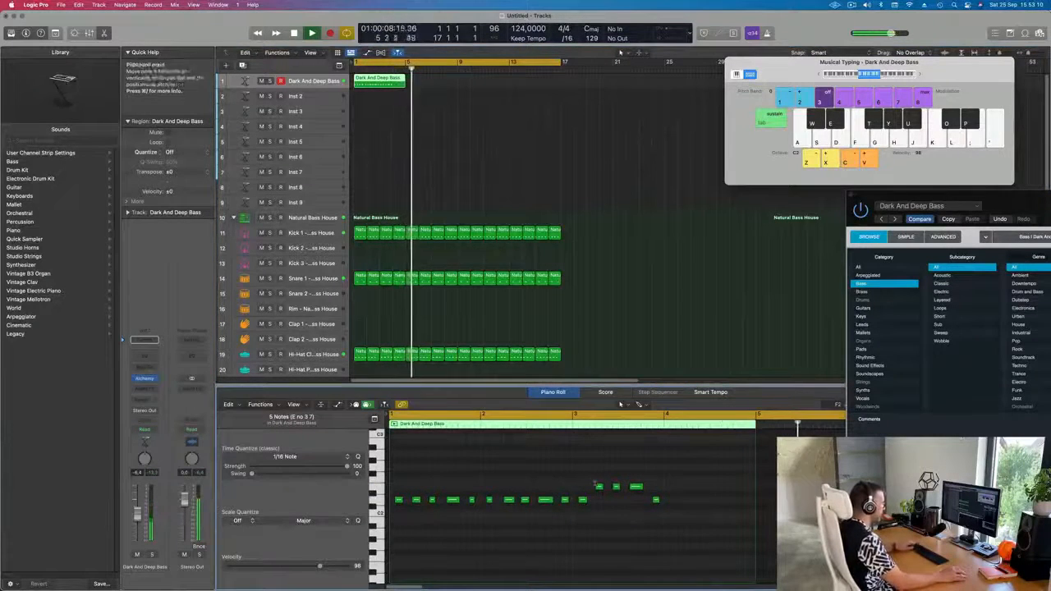
drag(593, 481, 681, 522)
key(space)
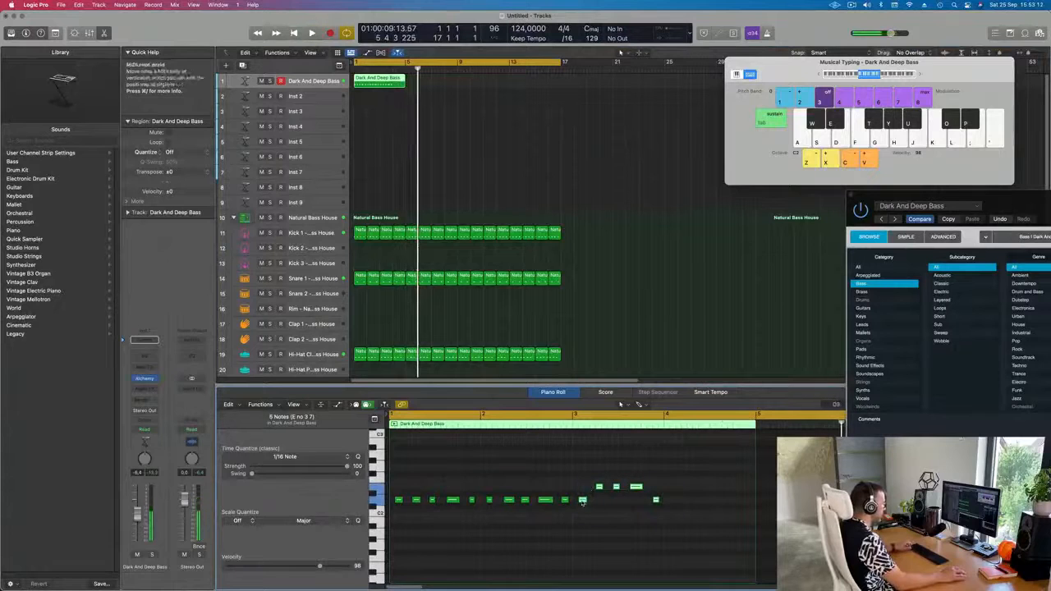
drag(582, 501, 673, 503)
key(space)
scroll(640, 523, down, 4)
click(547, 537)
scroll(546, 539, up, 1)
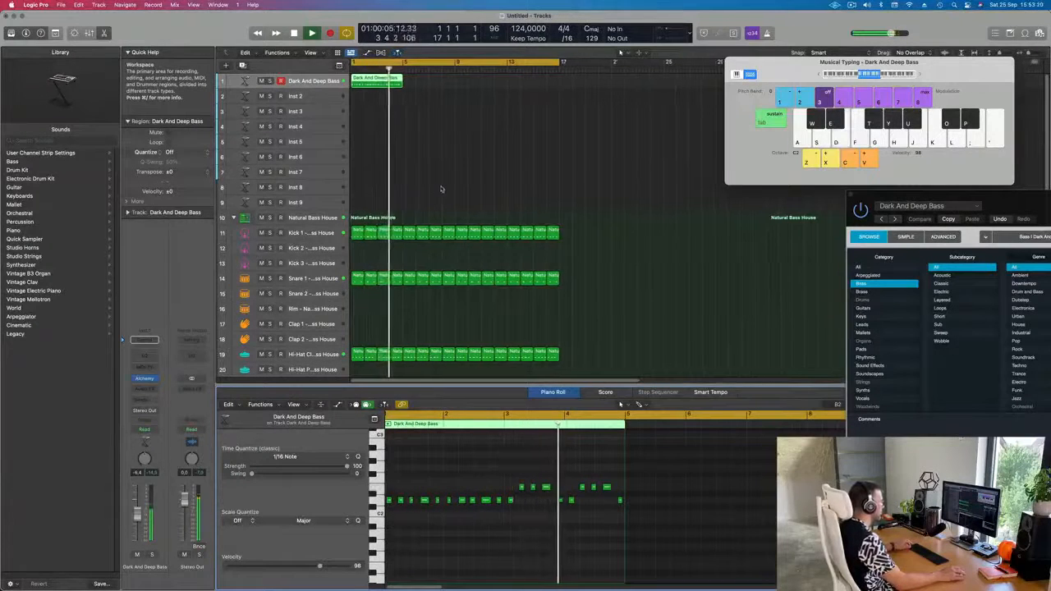
- Repeat the four-bar Dark And Deep Bass region three times to fill 16 bars
scroll(450, 190, up, 3)
scroll(459, 191, right, 1)
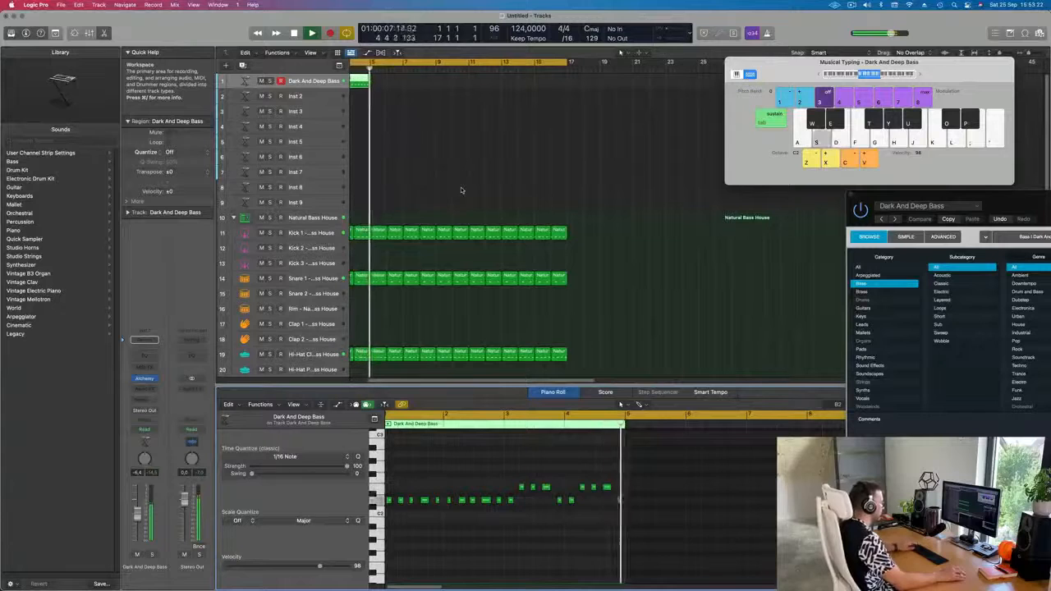
key(space)
key(space)
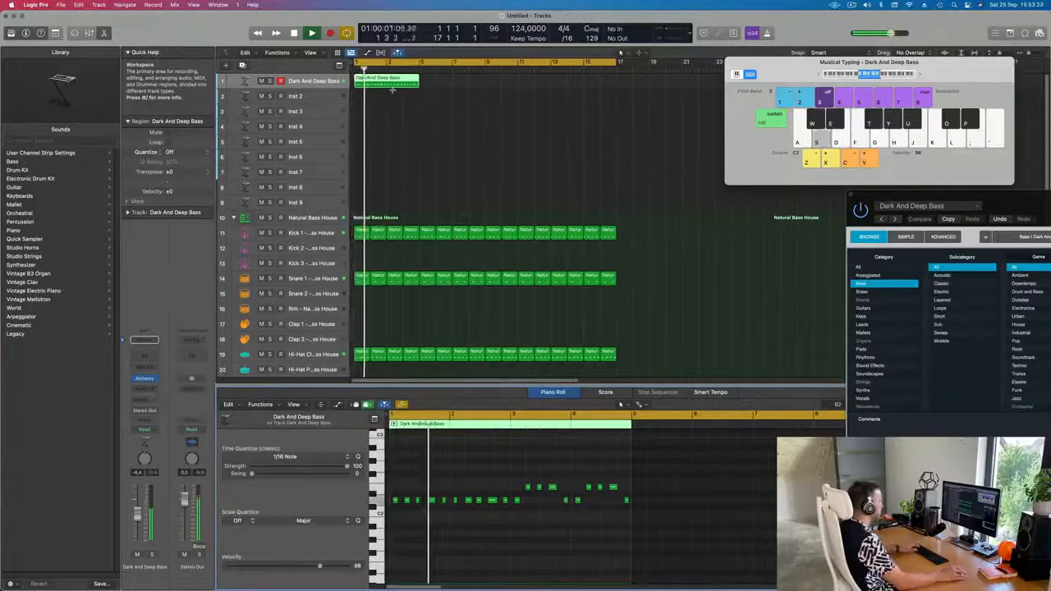
click(425, 96)
click(408, 81)
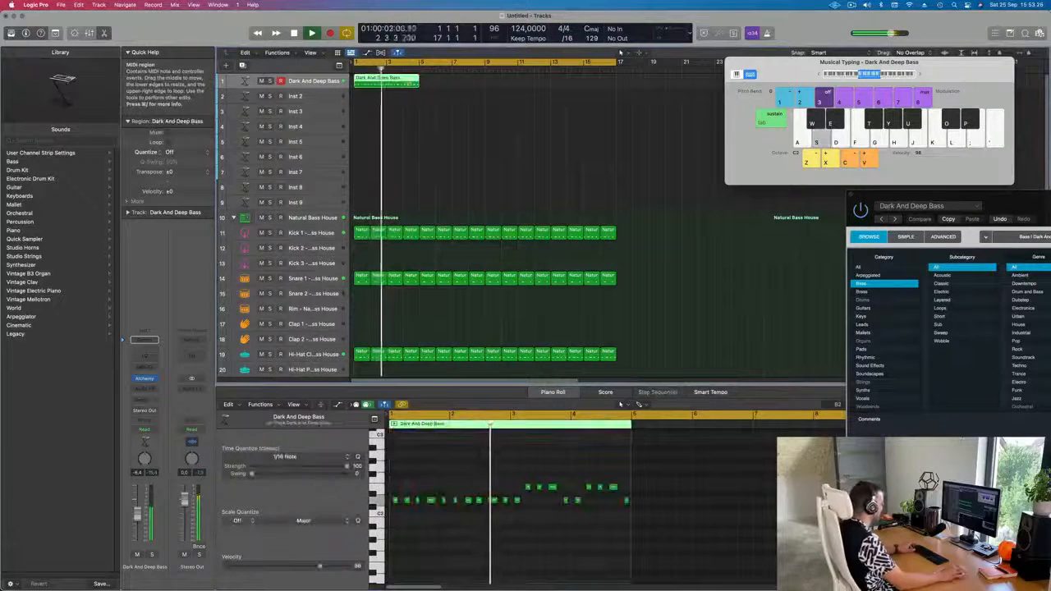
key(super+r)
key(super+r)
key(super+r)
click(400, 118)
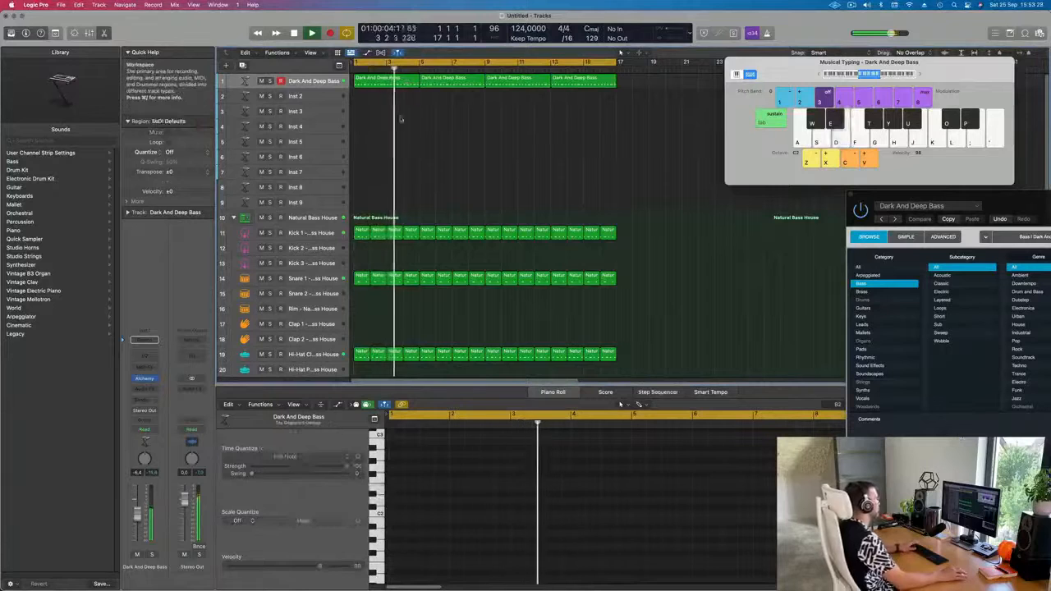
- Restart playback and bring the bass track's Alchemy window back into full view
click(316, 83)
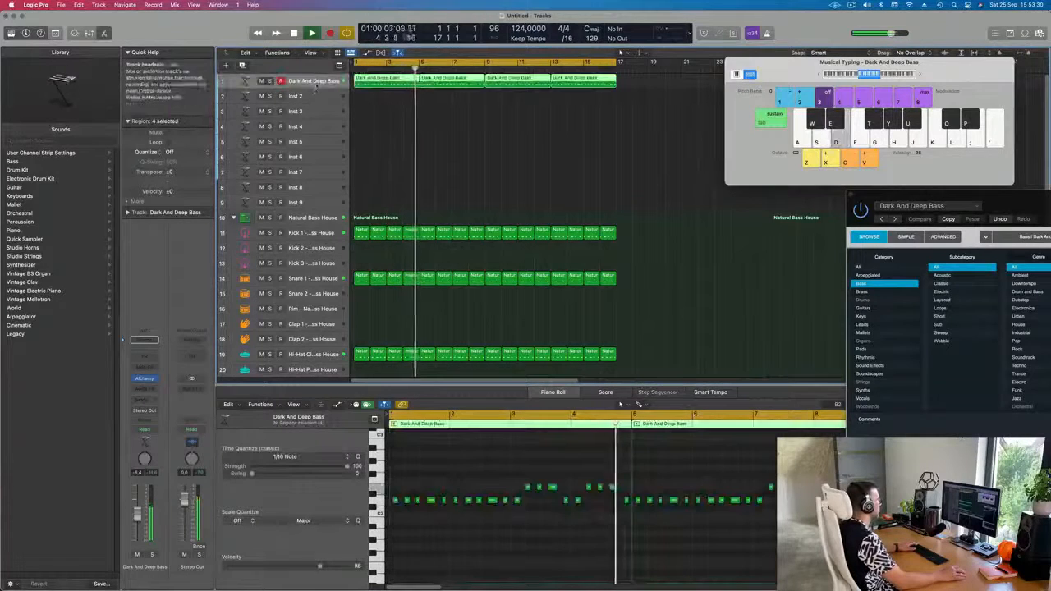
key(Return)
click(145, 379)
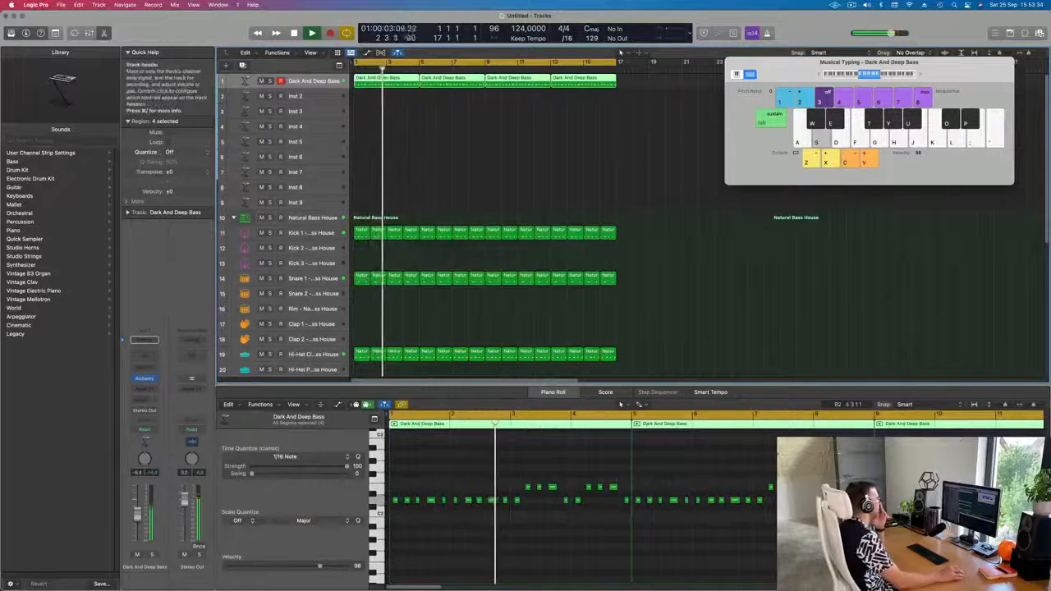
click(145, 380)
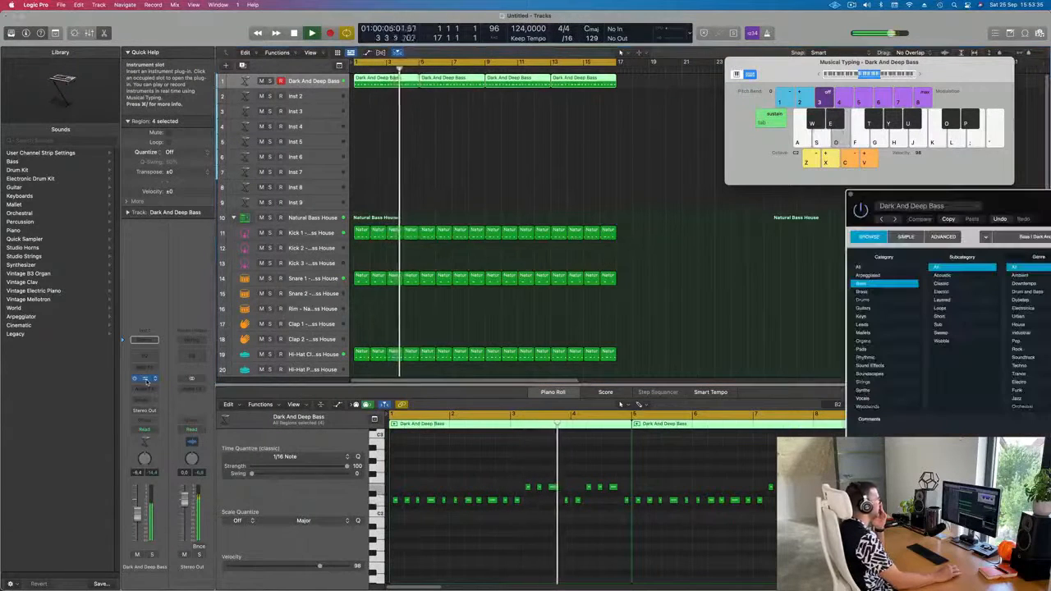
drag(854, 199, 404, 136)
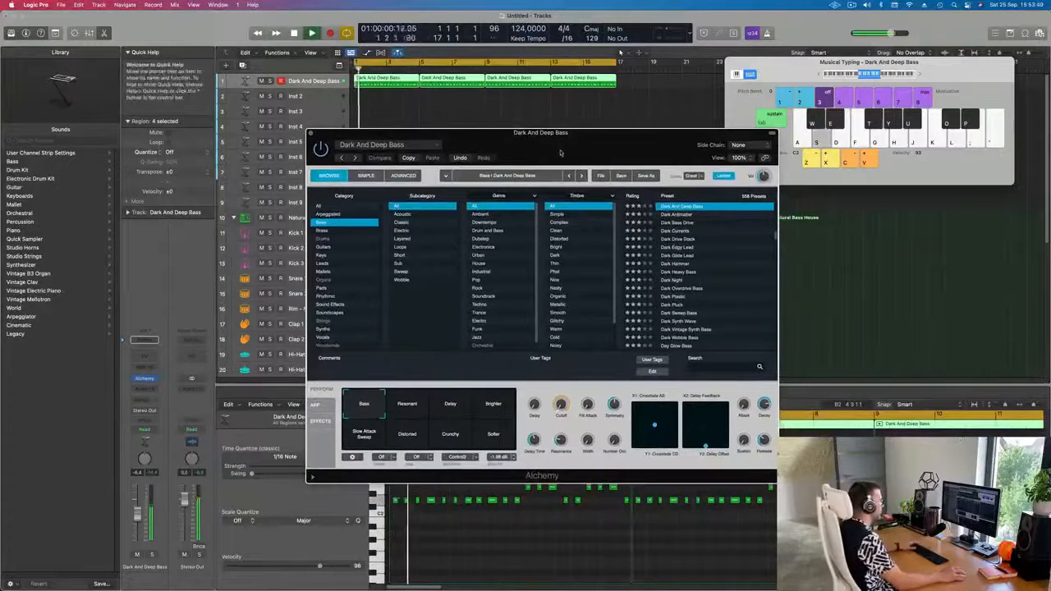
- Audition the Resonant, Delay, Brighter, Slow Attack Sweep, Distorted, Crunchy and Softer snapshots of the bass preset
click(408, 405)
click(453, 414)
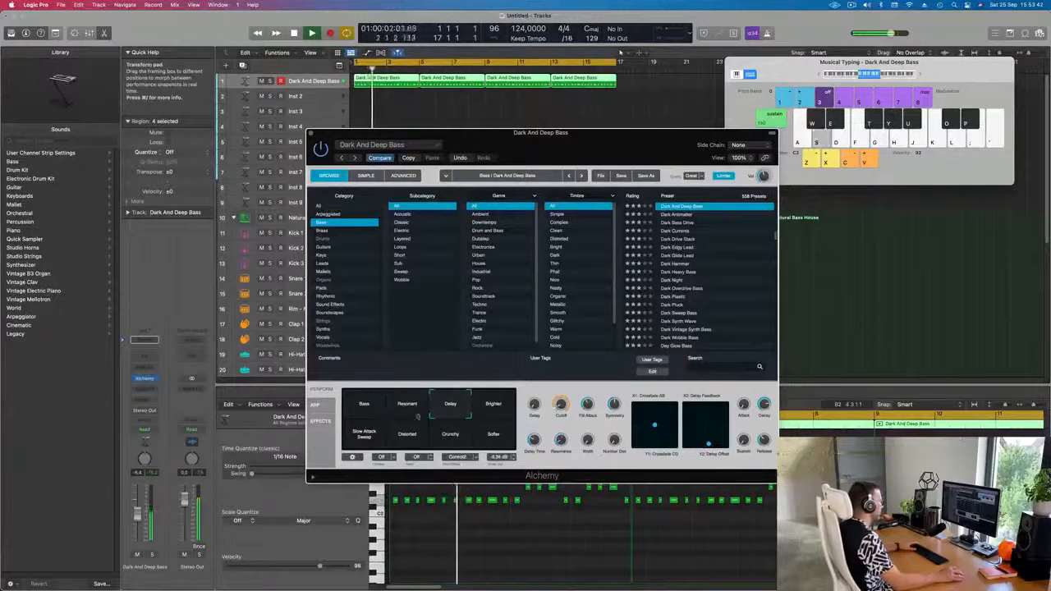
click(491, 408)
click(365, 435)
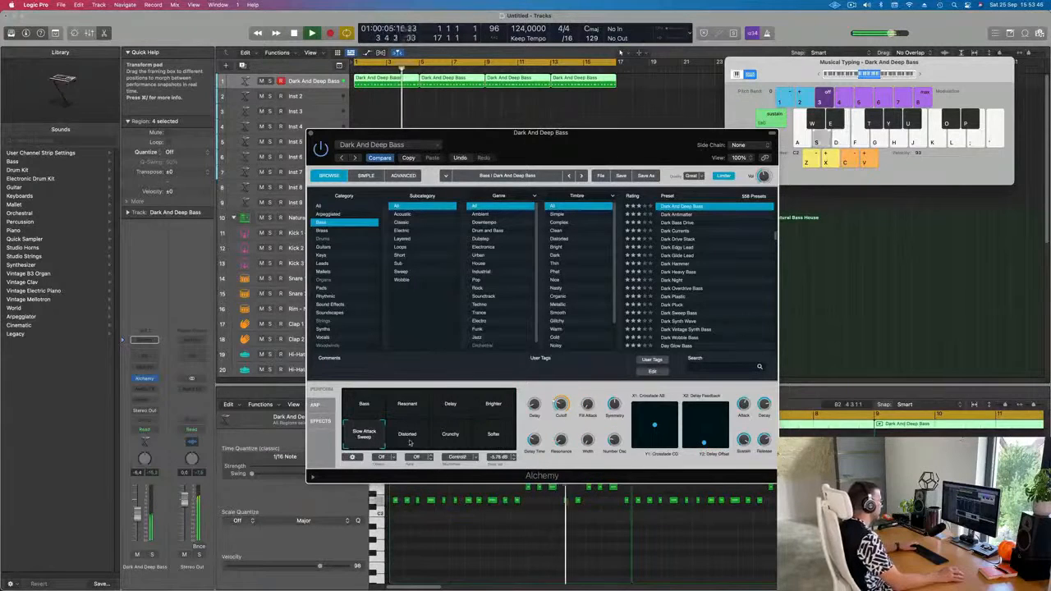
click(411, 442)
click(453, 440)
click(494, 437)
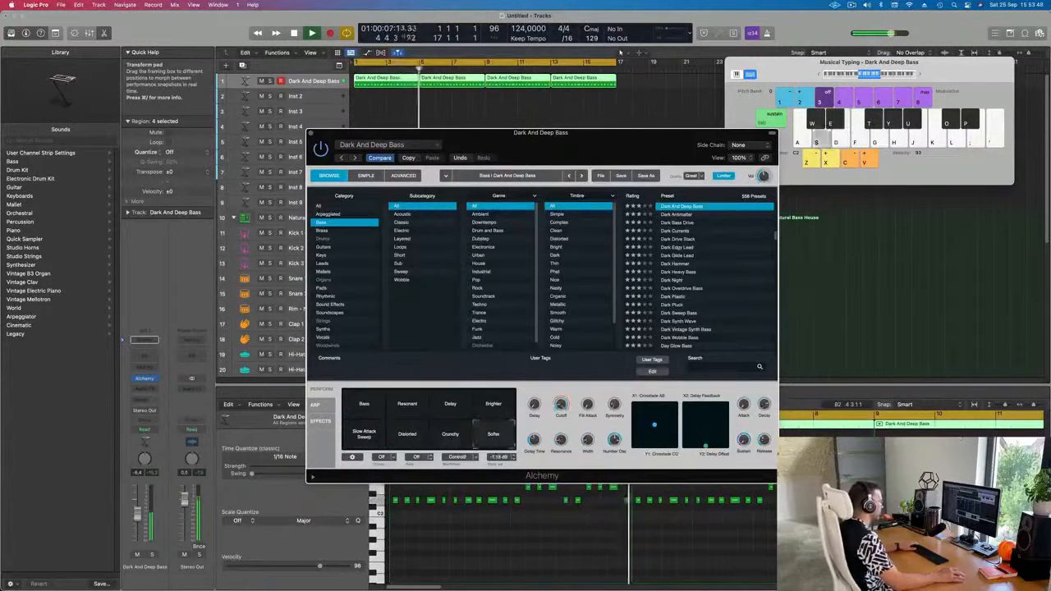
- Morph the bass sound to a blend between Delay, Brighter, Crunchy and Softer, and slightly adjust the bass track's volume
click(495, 405)
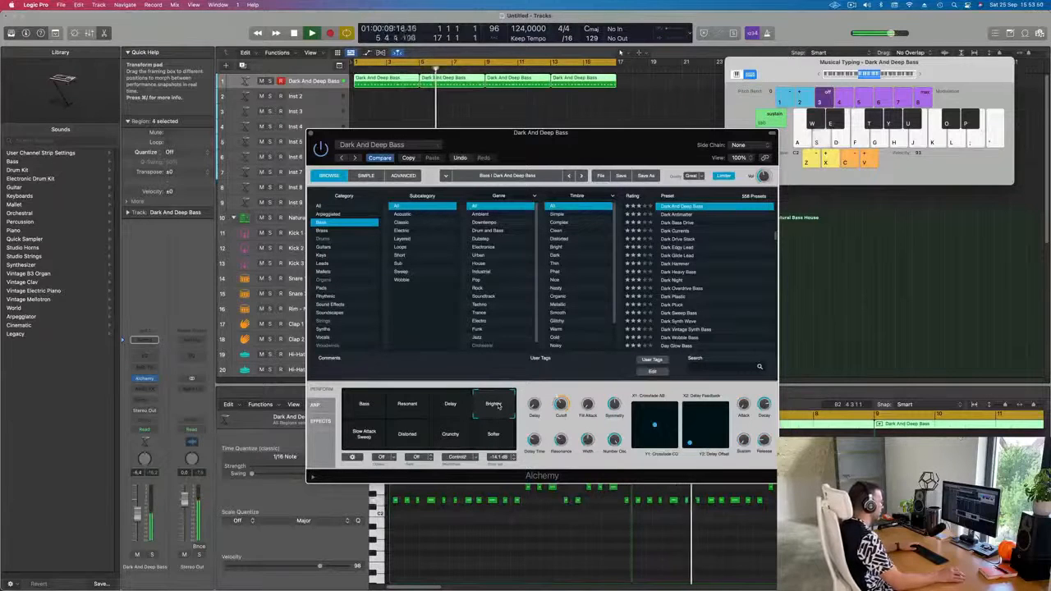
click(450, 405)
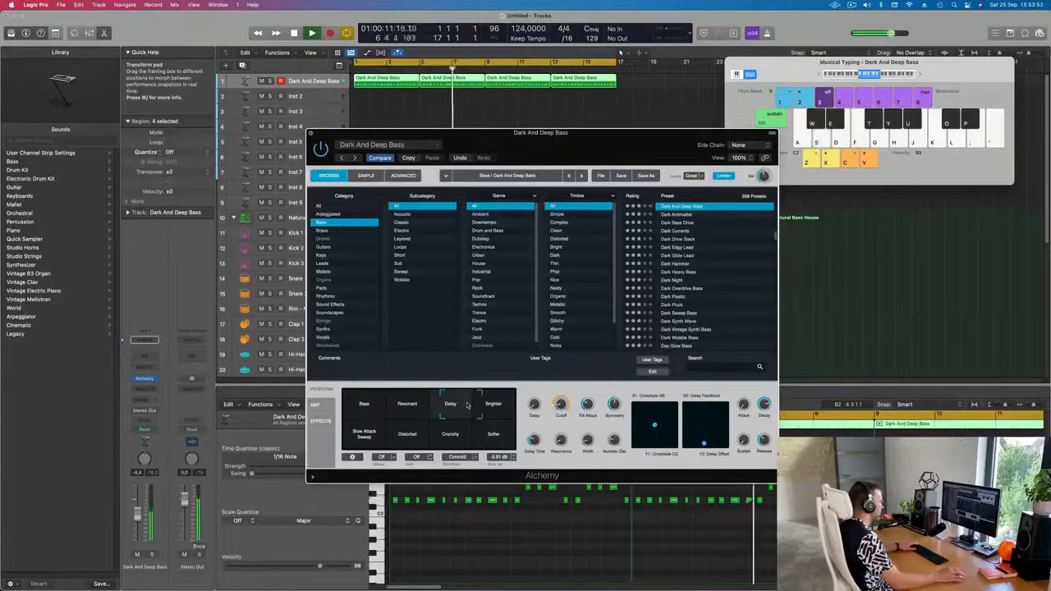
drag(453, 405, 469, 417)
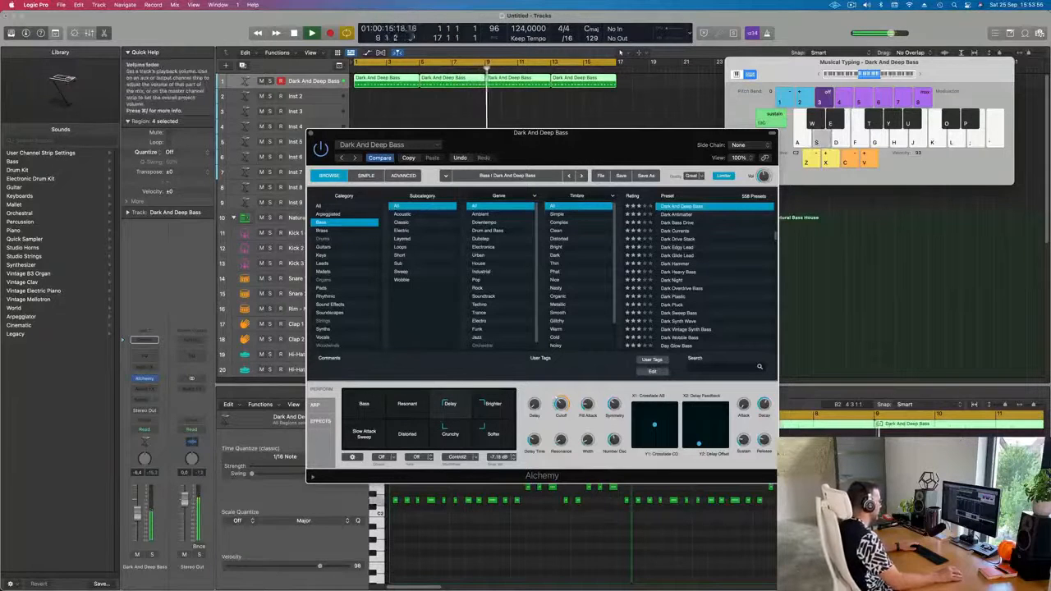
drag(138, 514, 139, 516)
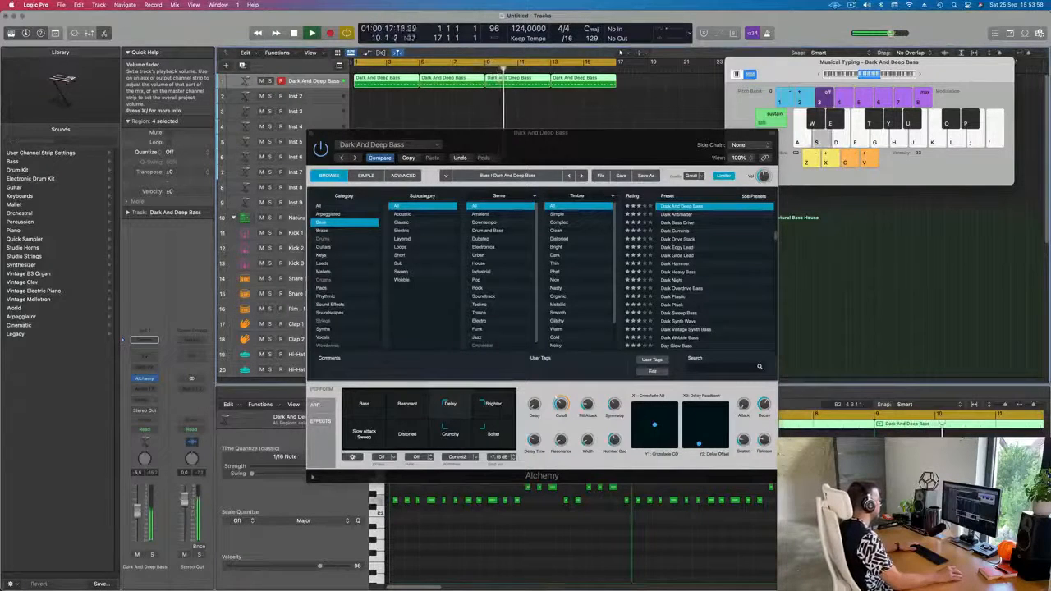
- Move the bass instrument window aside, select track Inst 2, restart playback and open the track's Alchemy instrument
drag(499, 133, 740, 188)
click(325, 97)
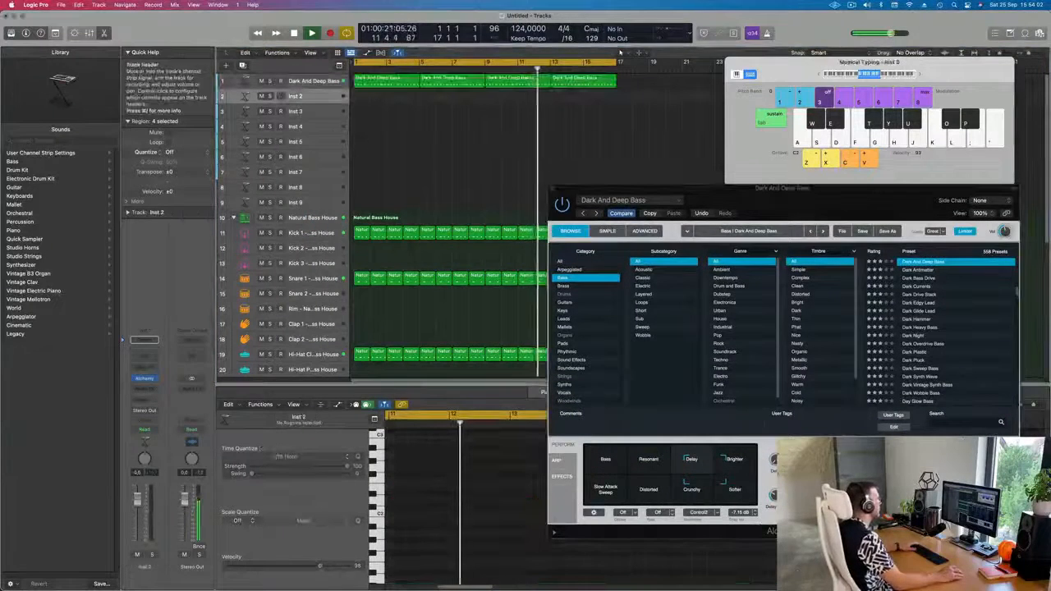
key(Return)
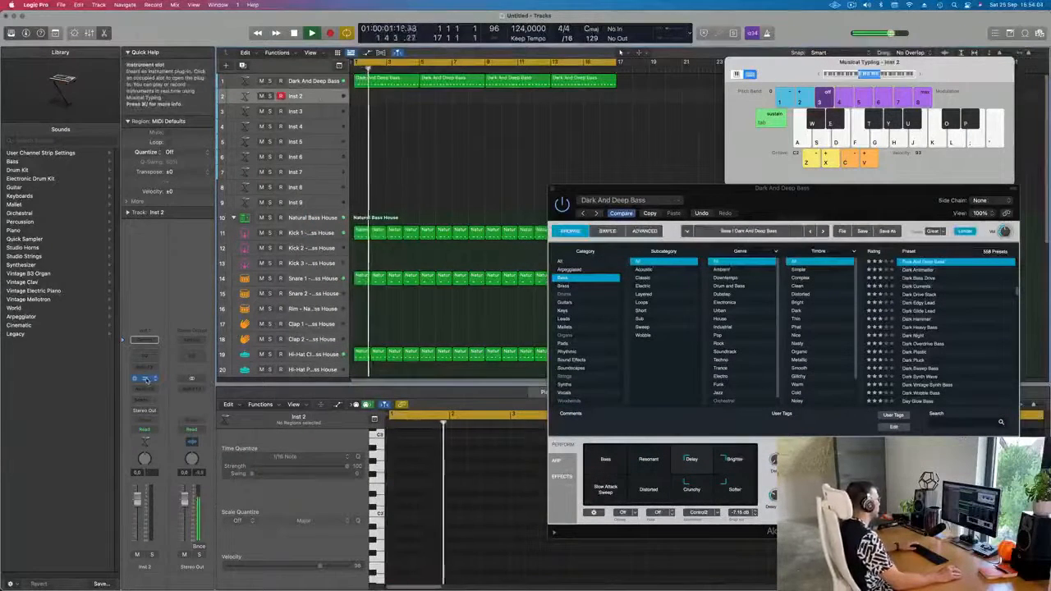
click(146, 379)
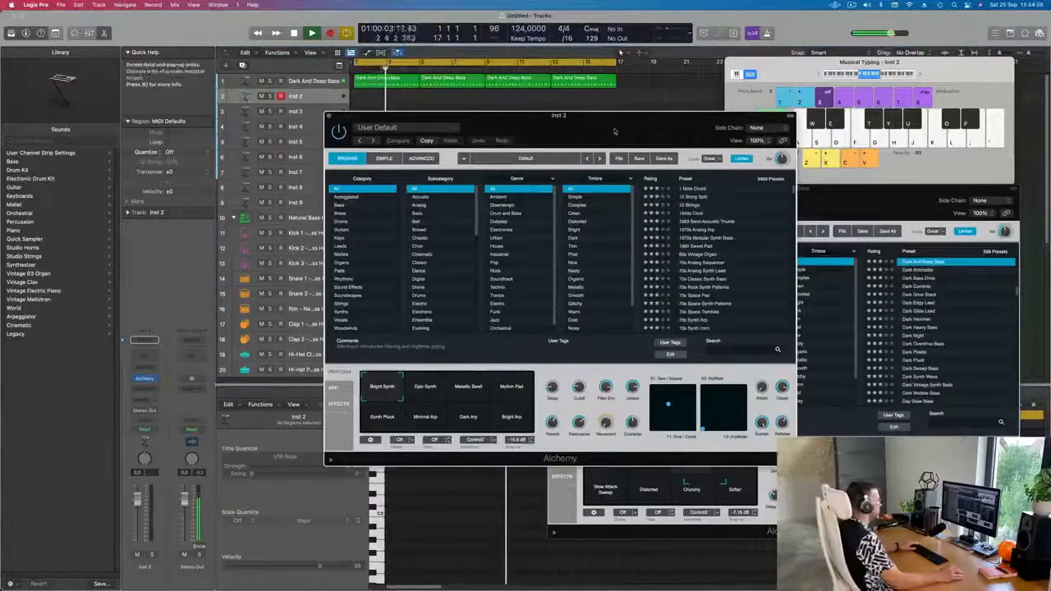
- Move the Inst 2 Alchemy window lower and filter its presets to the Organs category
drag(612, 132, 598, 186)
click(303, 299)
click(388, 314)
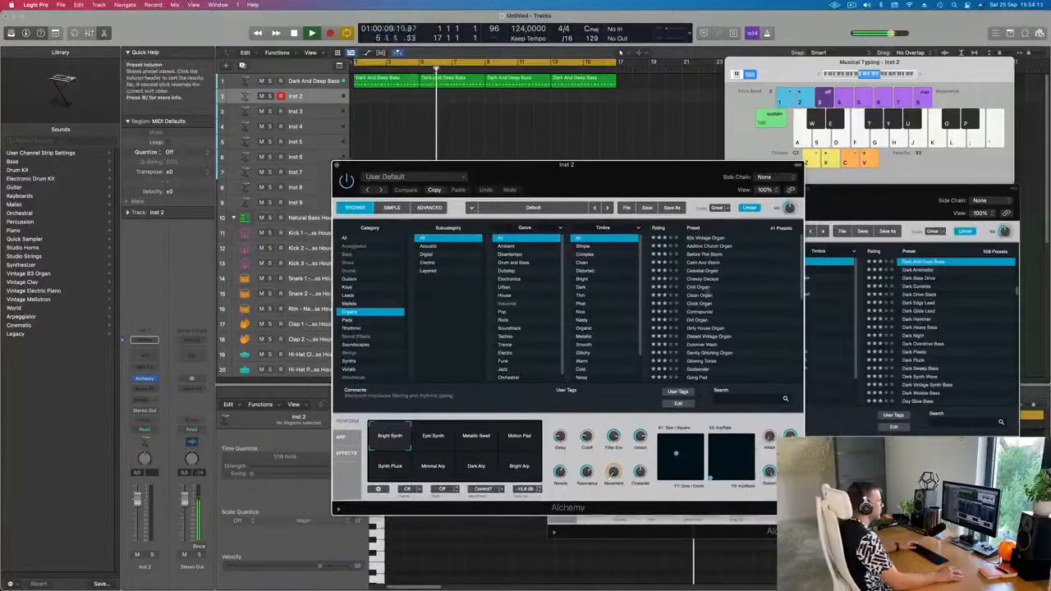
- Load the 60s Vintage Organ preset, then lower the Musical Typing keyboard one octave and play test notes
click(707, 238)
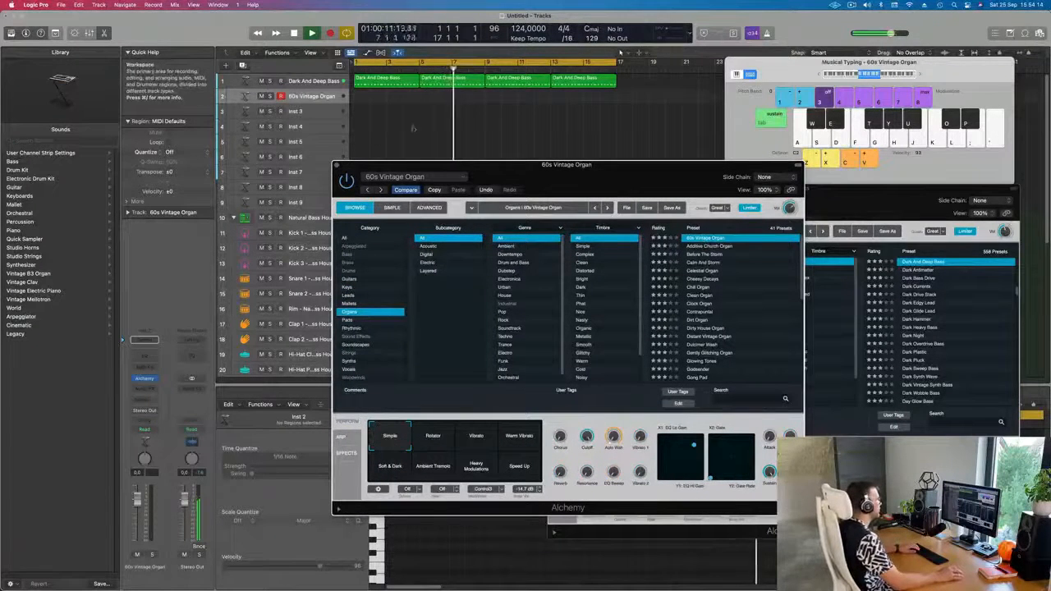
click(818, 75)
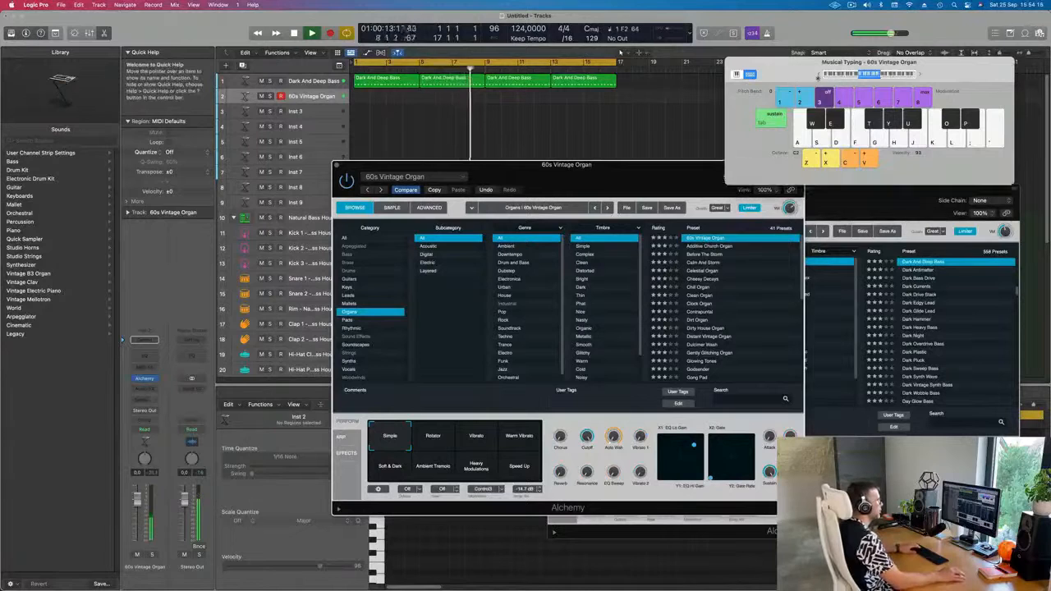
key(f)
key(g)
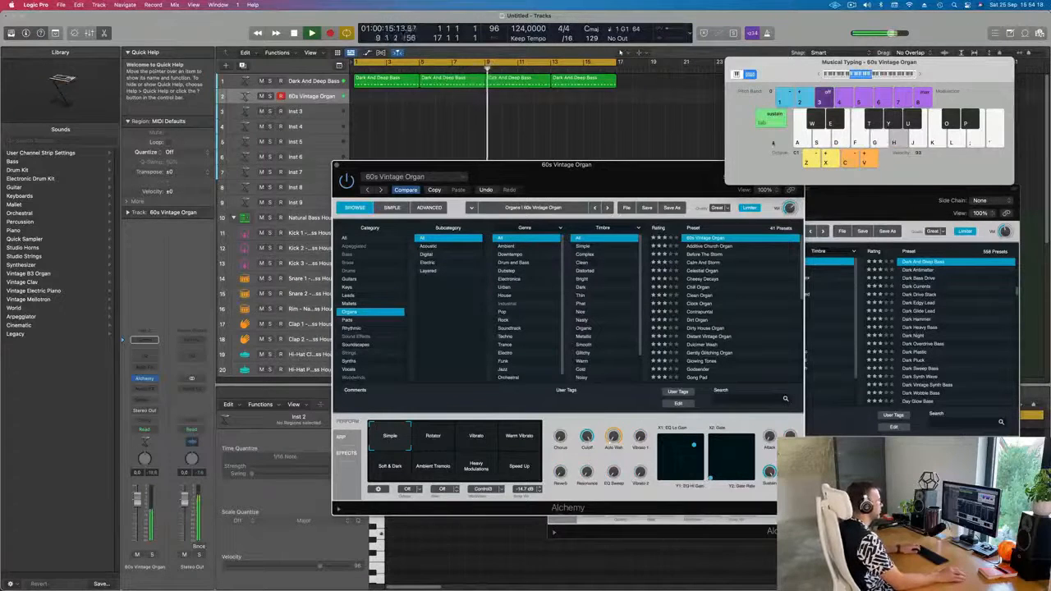
- Audition the Cheesy Decays preset with a few test notes and lower the instrument track's volume
click(698, 279)
key(f)
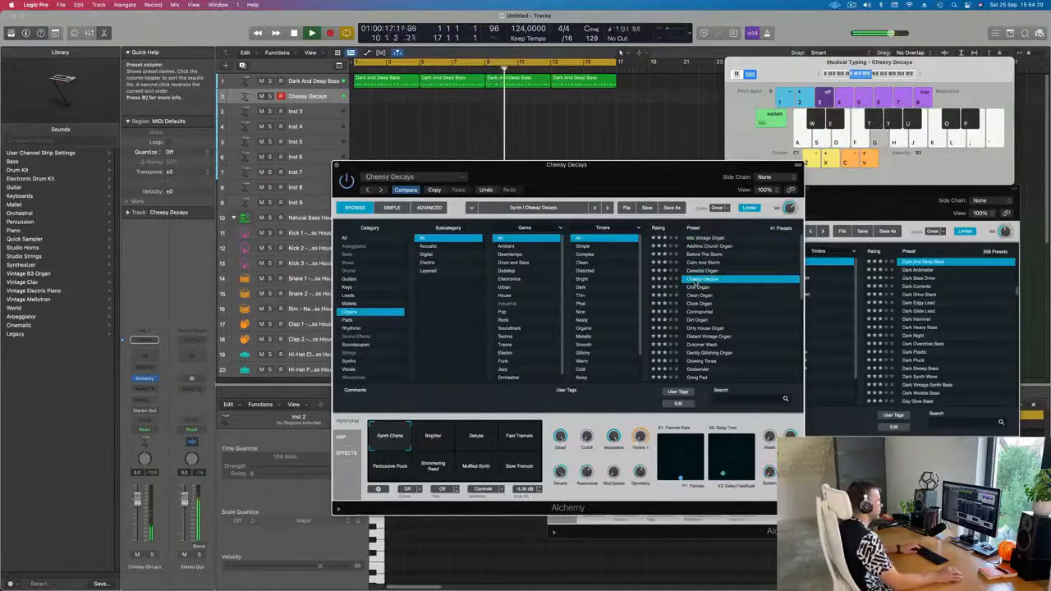
key(f)
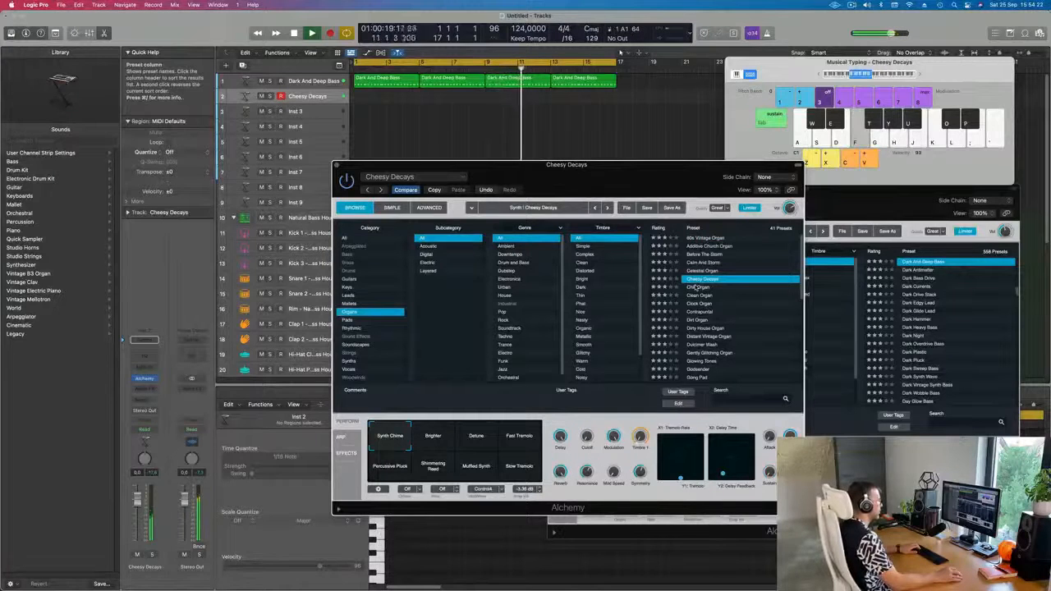
key(g)
key(h)
key(k)
key(f)
key(h)
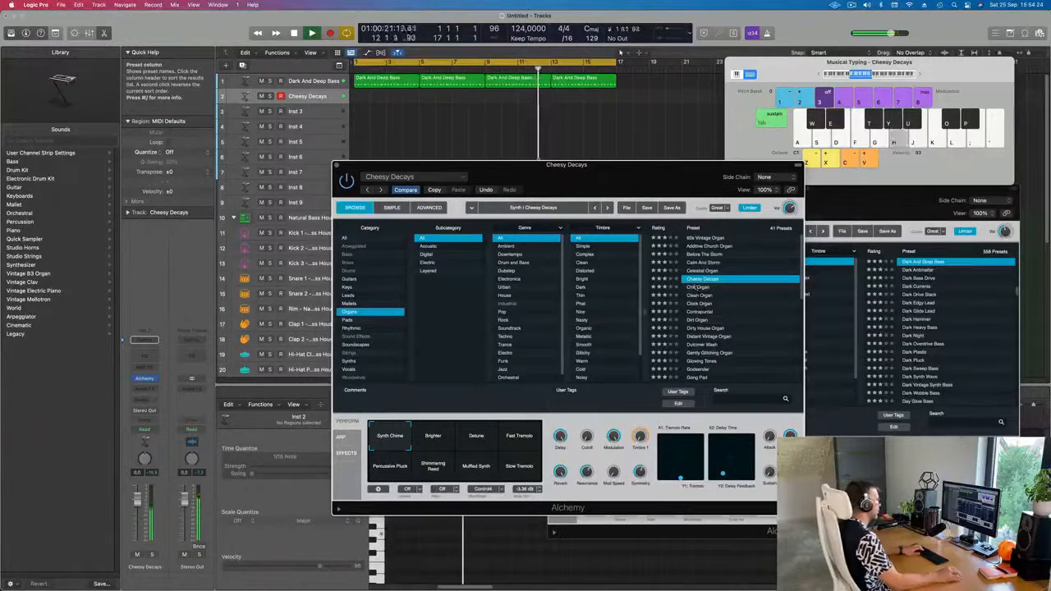
key(j)
key(h)
drag(137, 501, 138, 511)
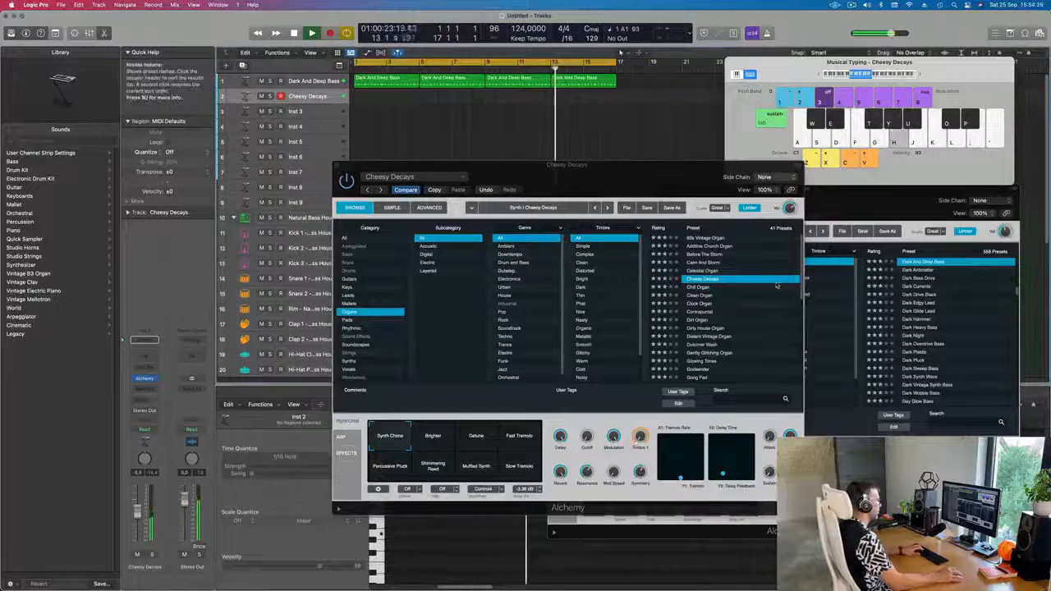
- Audition the Chill Organ, Dirt Organ, Dirty House Organ and Gently Glitching Organ presets
click(698, 288)
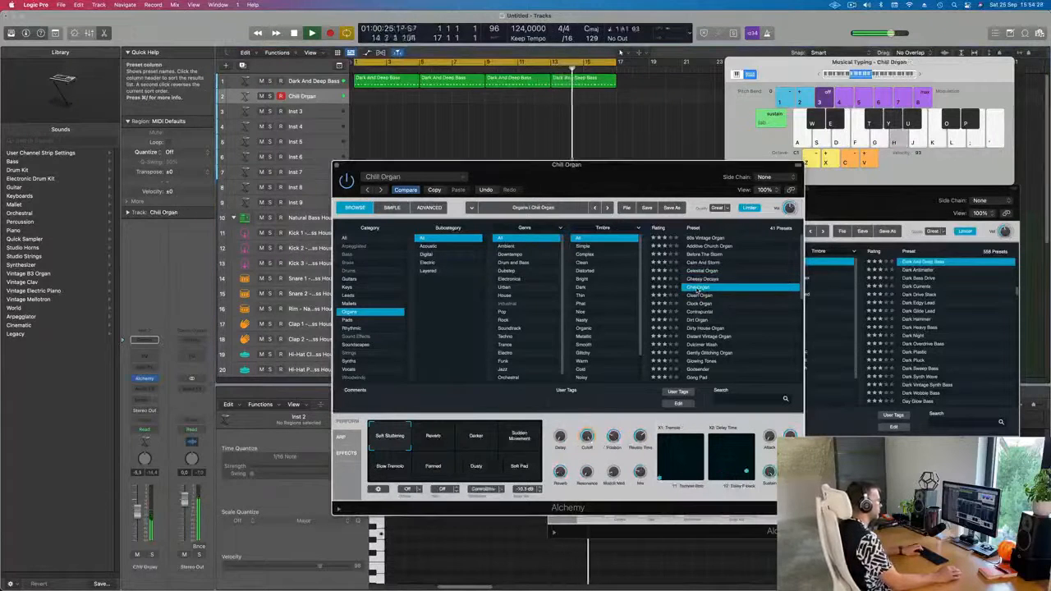
click(698, 321)
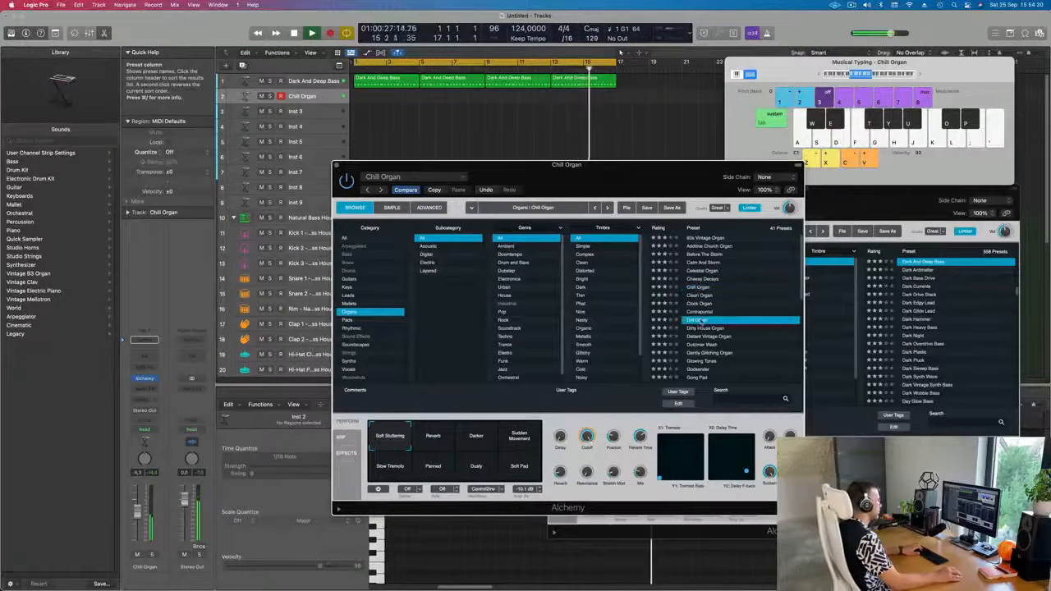
scroll(698, 312, down, 2)
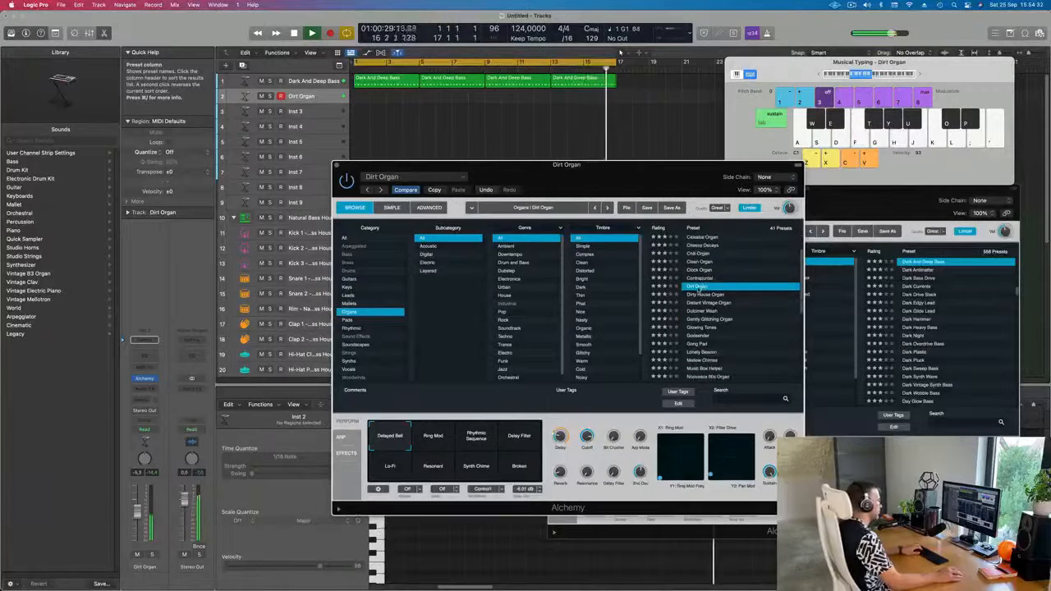
click(699, 293)
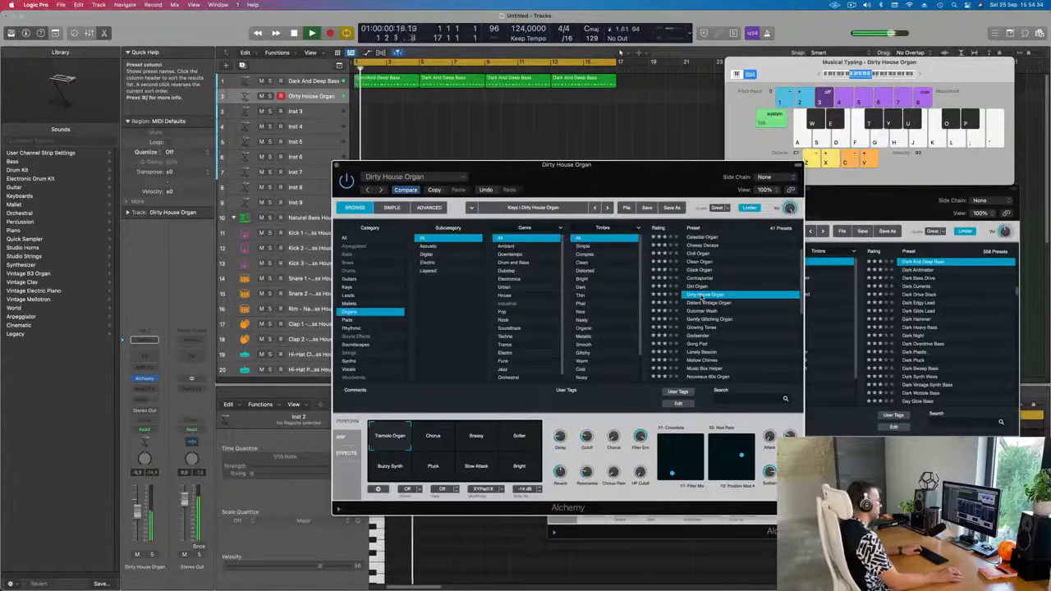
scroll(703, 300, down, 2)
click(704, 295)
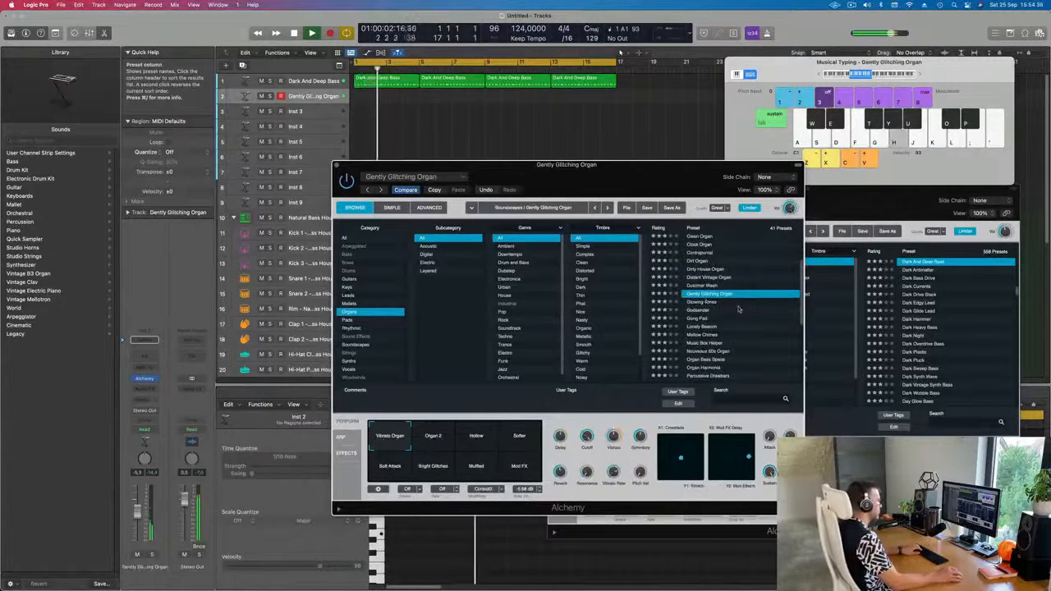
- Load the Godsender organ preset and slightly raise the instrument track's volume
scroll(741, 309, down, 2)
click(696, 269)
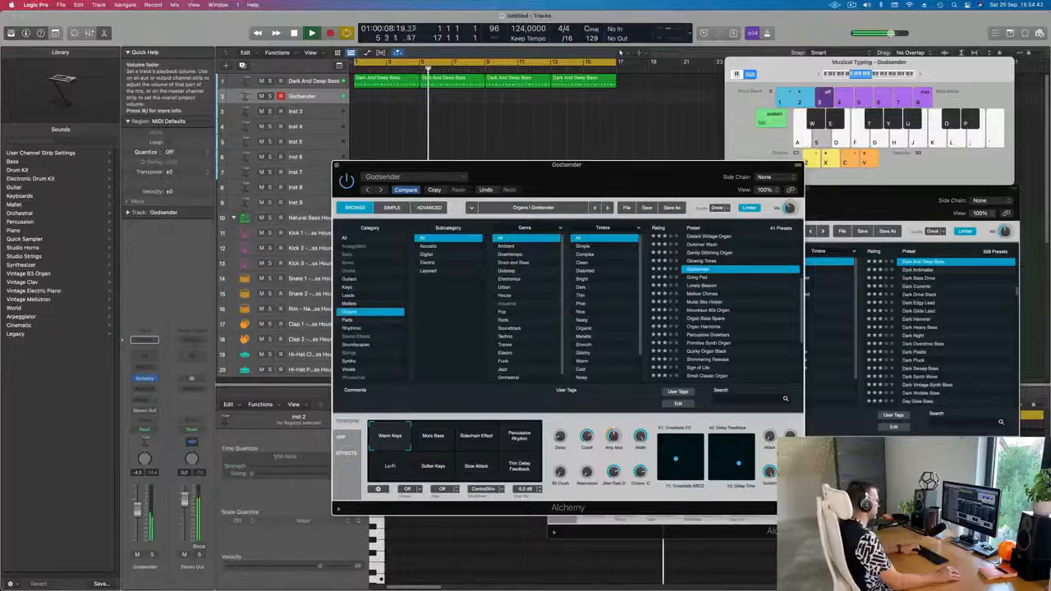
drag(137, 514, 137, 513)
key(d)
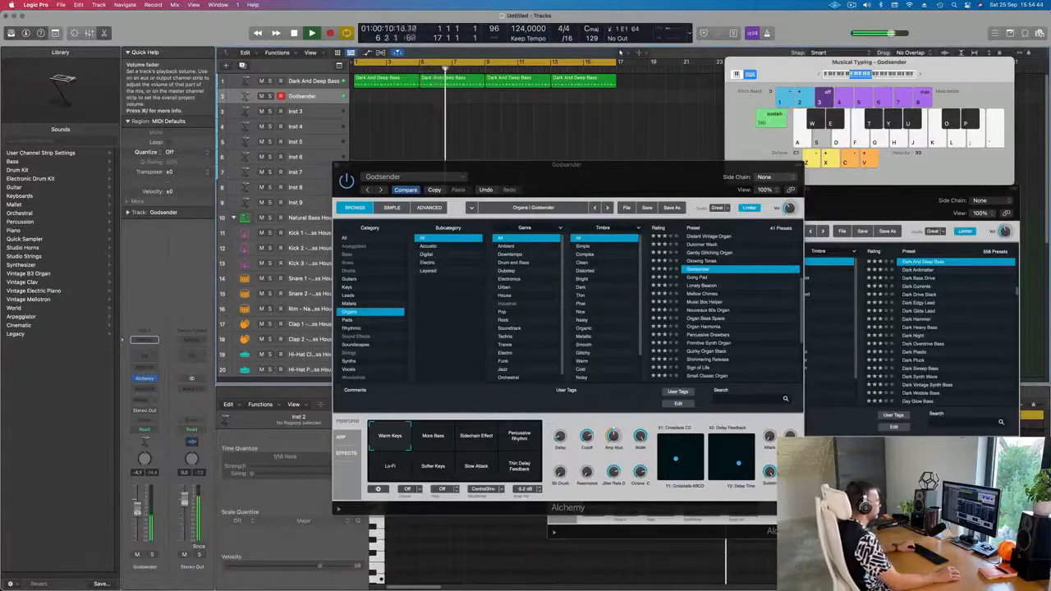
- Play test notes on Godsender, trying the Musical Typing keyboard one octave lower and returning to octave C1
click(819, 75)
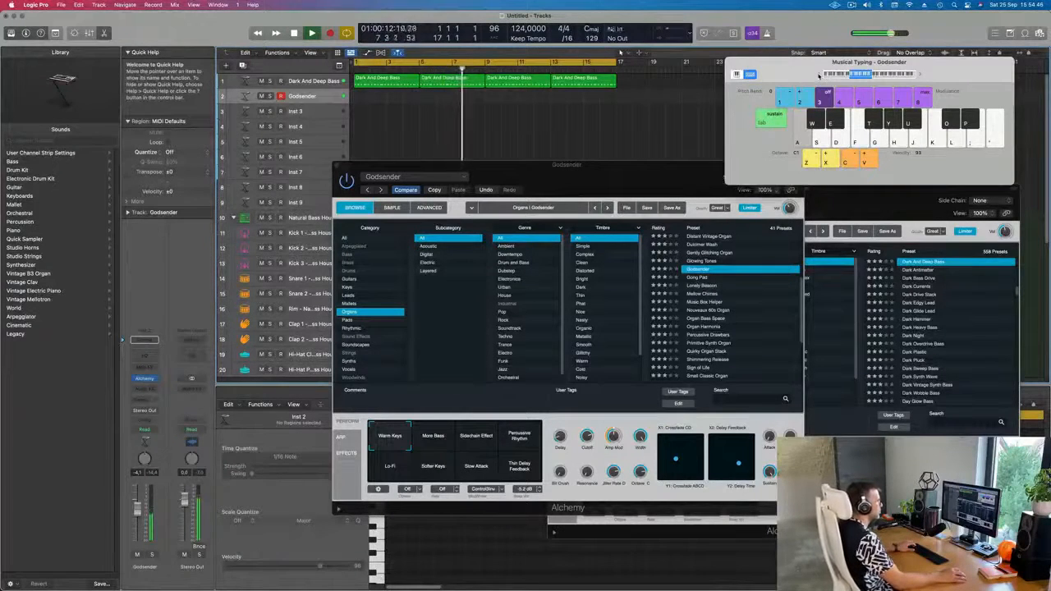
key(a)
key(s)
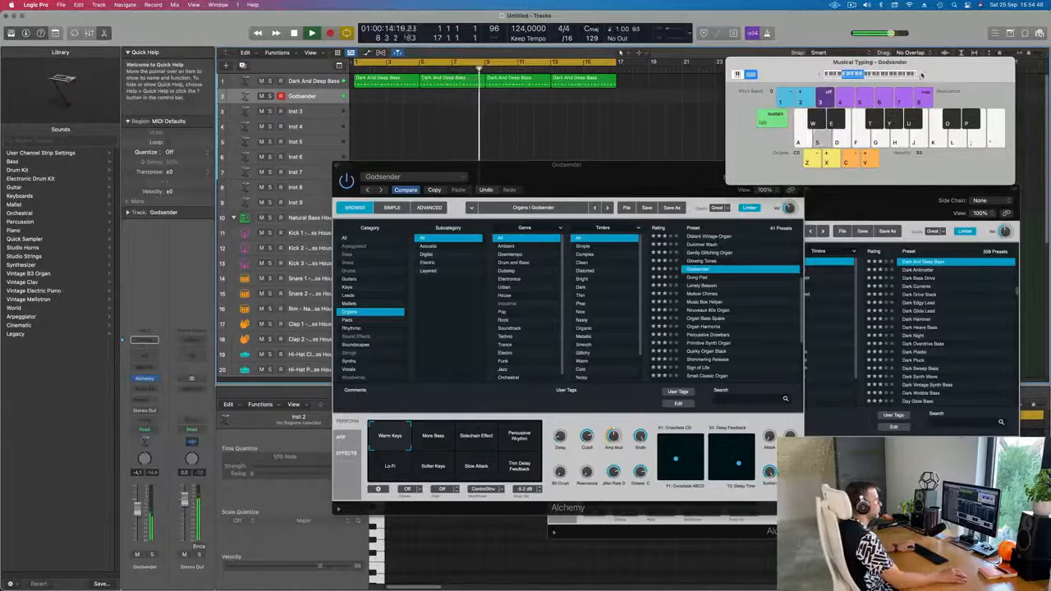
key(s)
key(a)
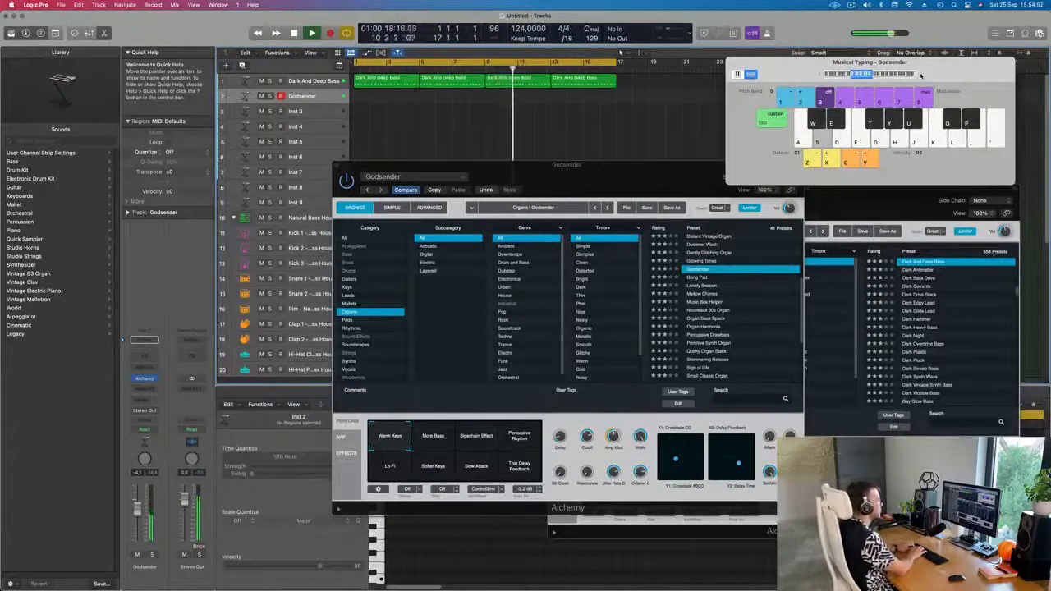
key(a)
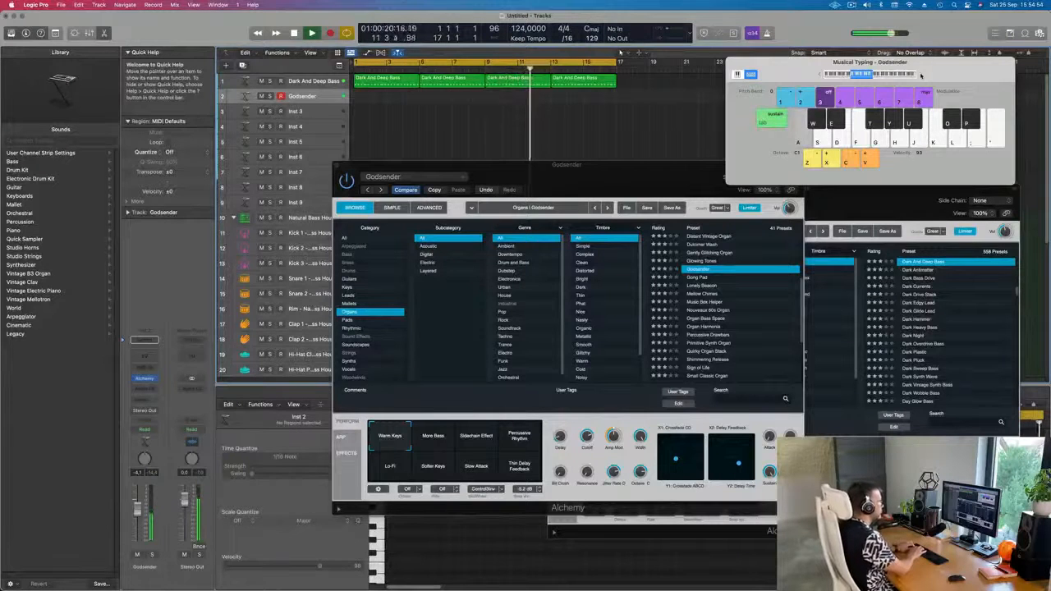
key(y)
key(t)
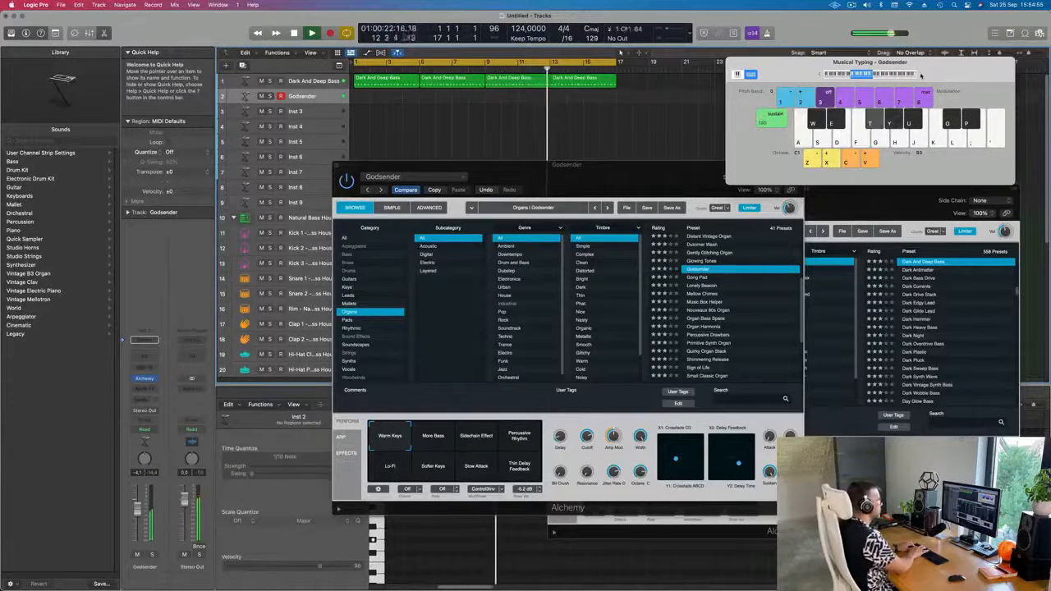
key(s)
key(a)
key(s)
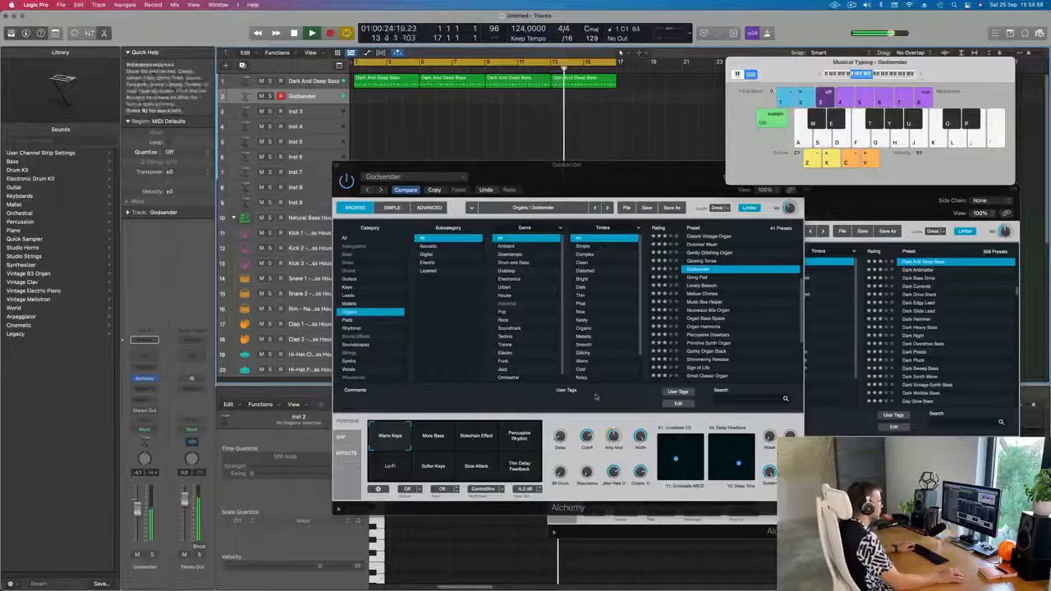
- Audition Godsender's More Bass snapshot and raise the track volume to -2.2 dB
click(444, 436)
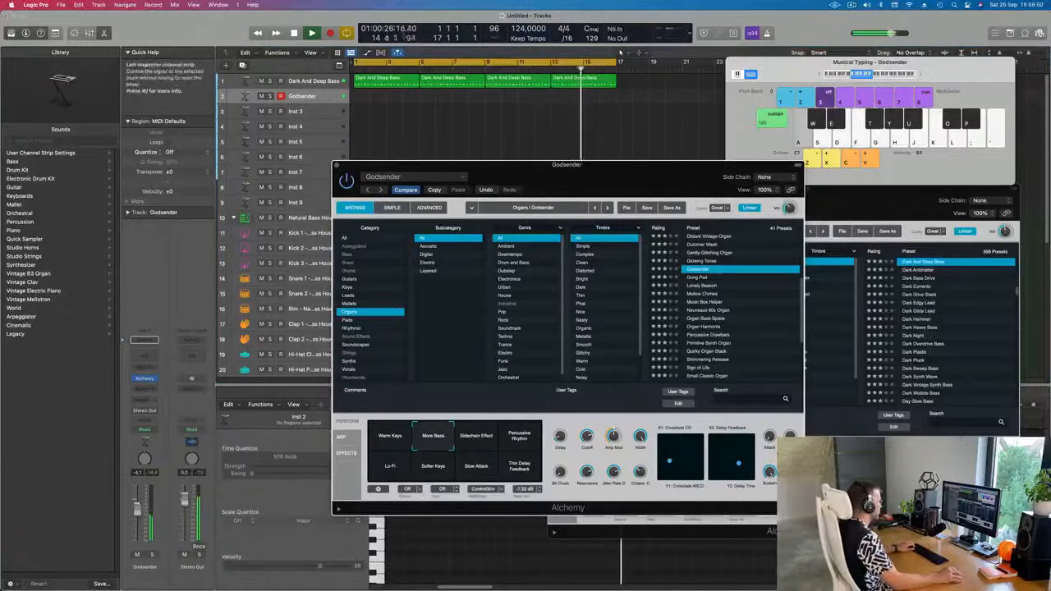
key(a)
key(s)
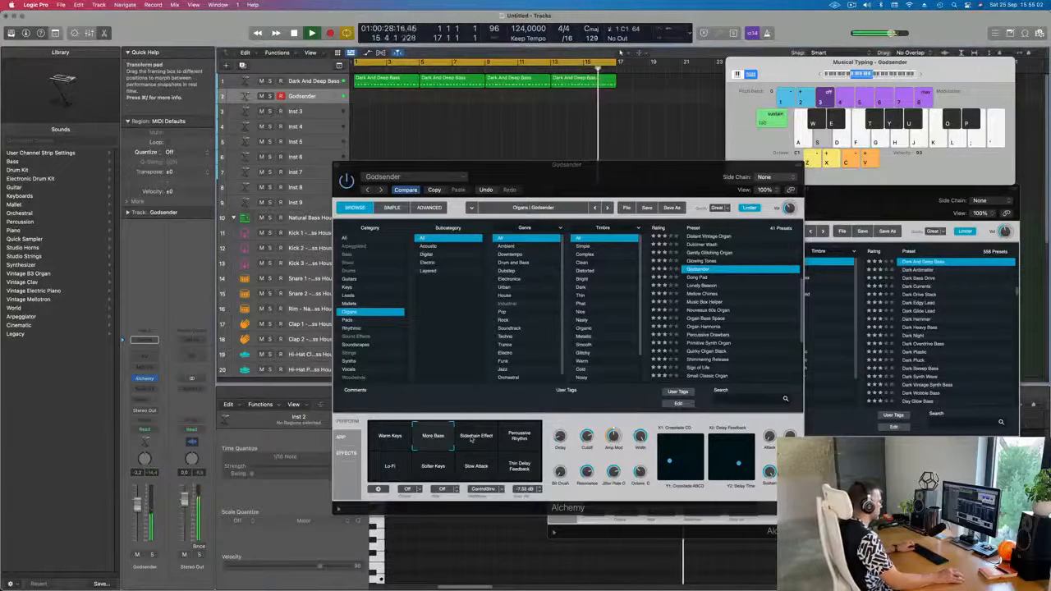
- Audition the Sidechain Effect, Percussive Rhythm and Lo-Fi snapshots of Godsender
click(473, 439)
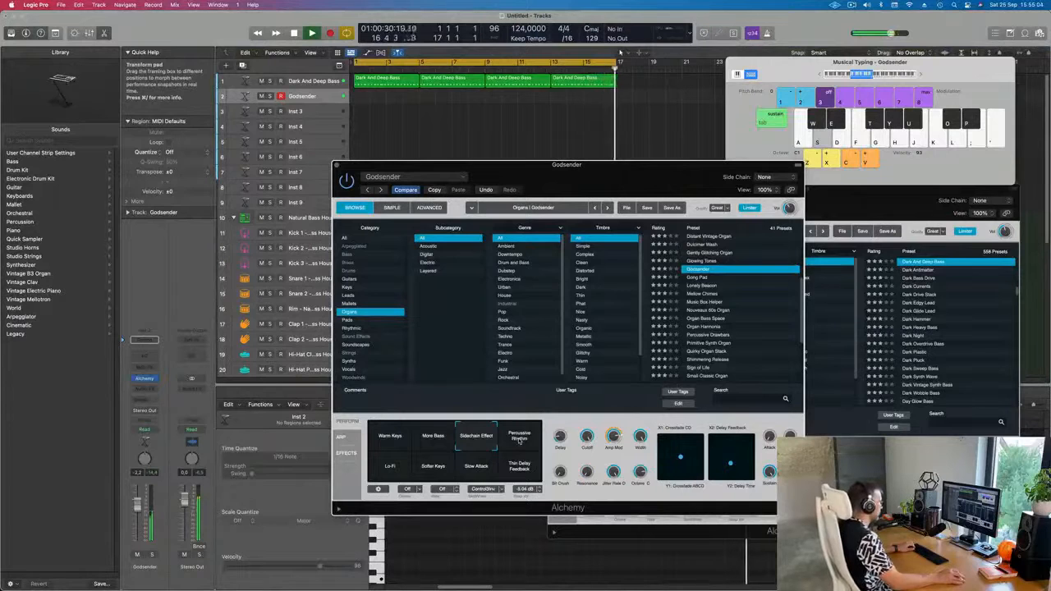
click(519, 439)
key(s)
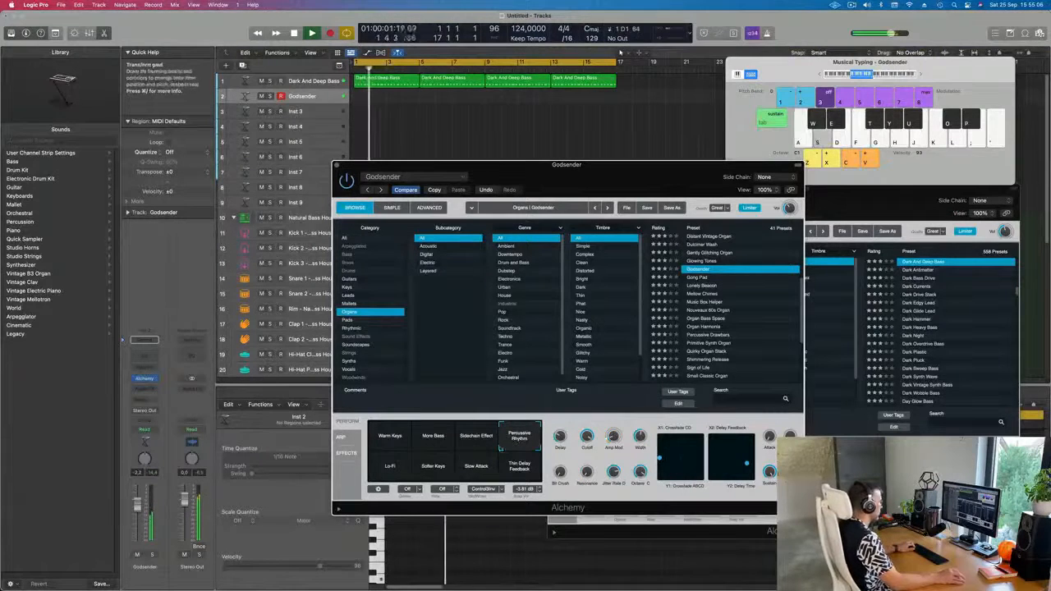
click(391, 466)
key(a)
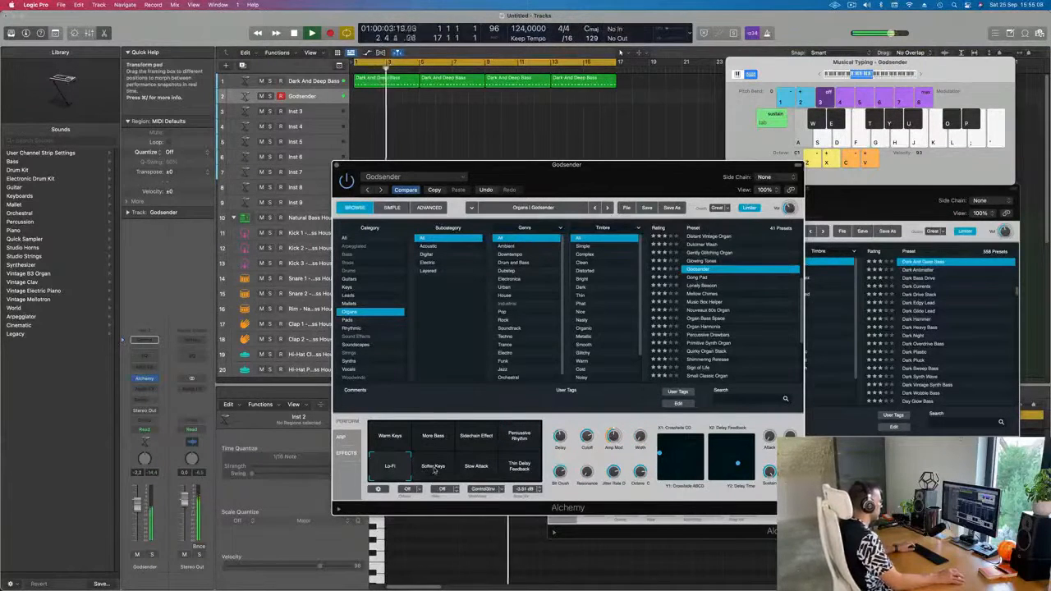
- Compare Godsender's Softer Keys and Slow Attack snapshots, settle on Softer Keys and rehearse the part
click(434, 466)
key(d)
click(478, 468)
key(a)
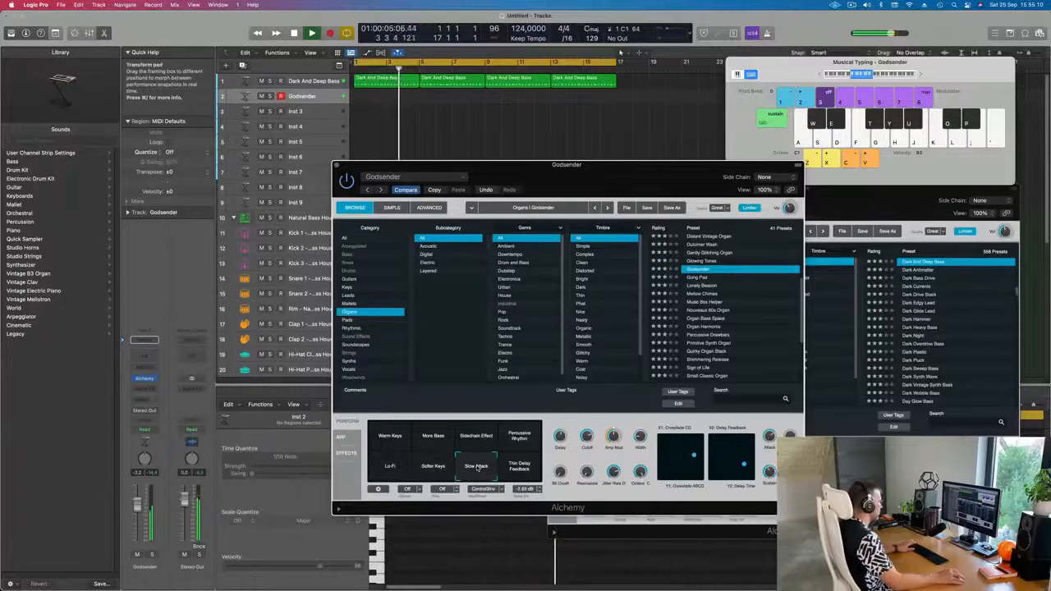
click(435, 468)
key(a)
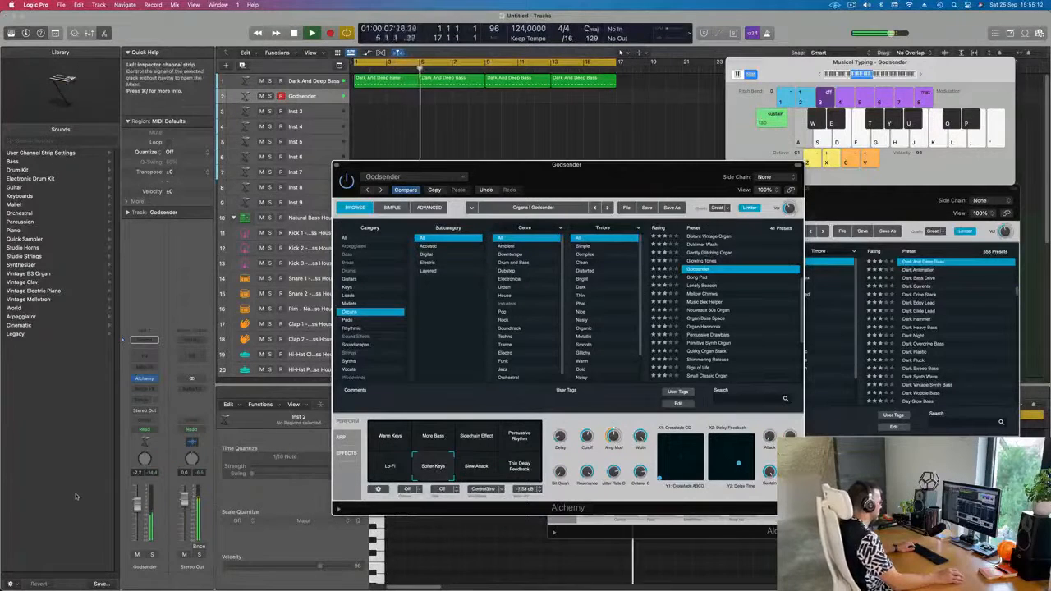
key(a)
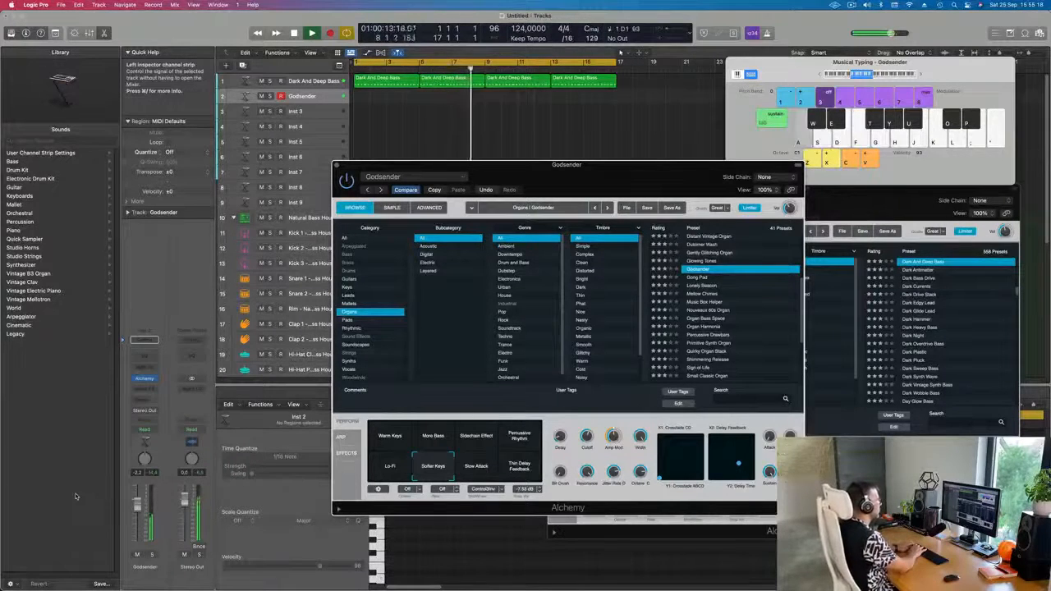
- Record a Godsender part from bar 9 to about bar 13 and move the region to bar 1
key(r)
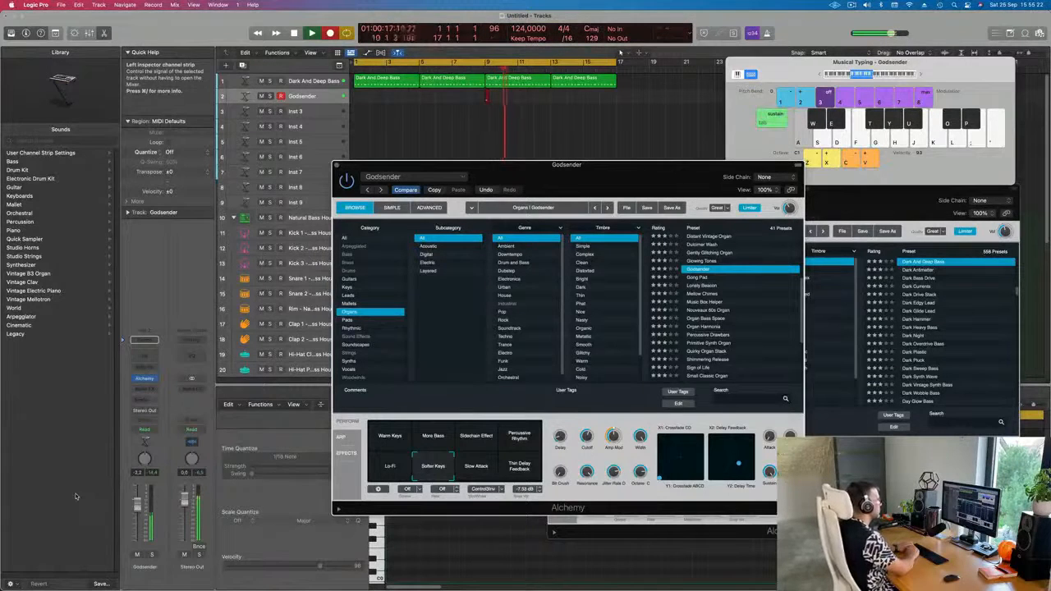
key(s)
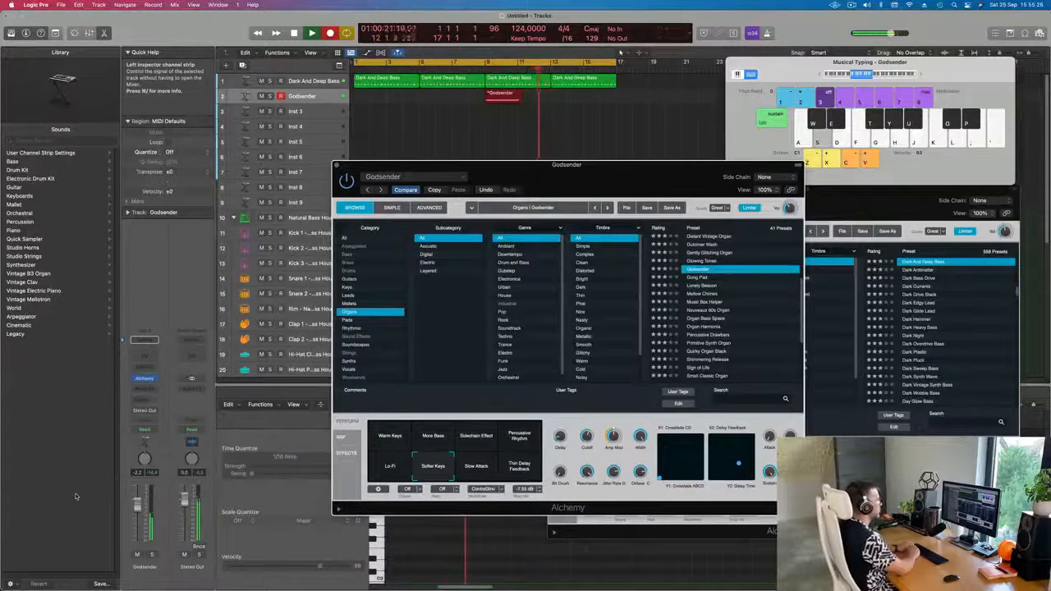
key(space)
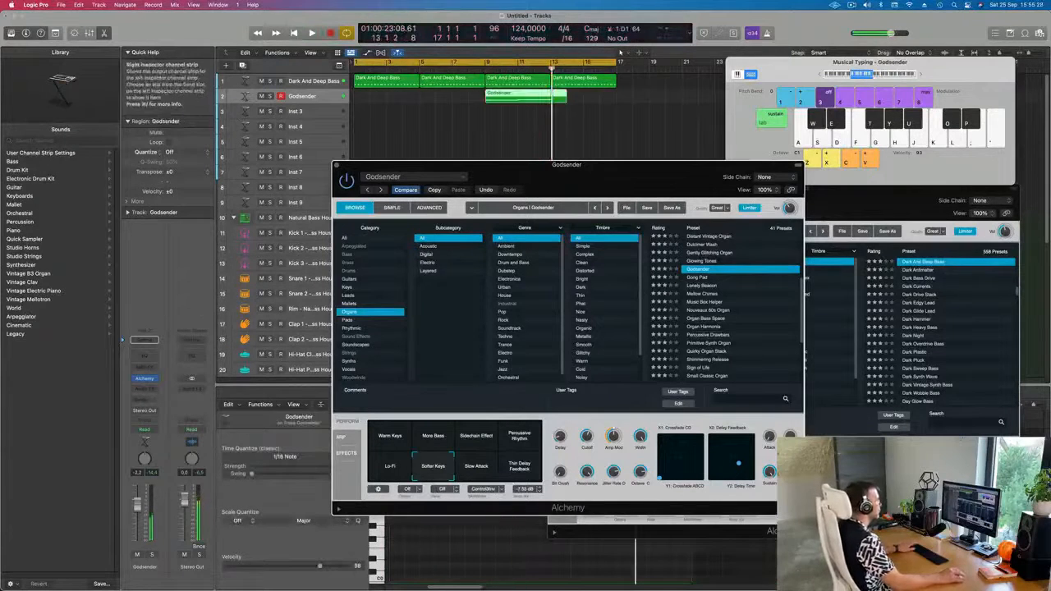
drag(515, 95, 385, 94)
- Open the Godsender region in the Piano Roll and examine where its notes start and end
key(e)
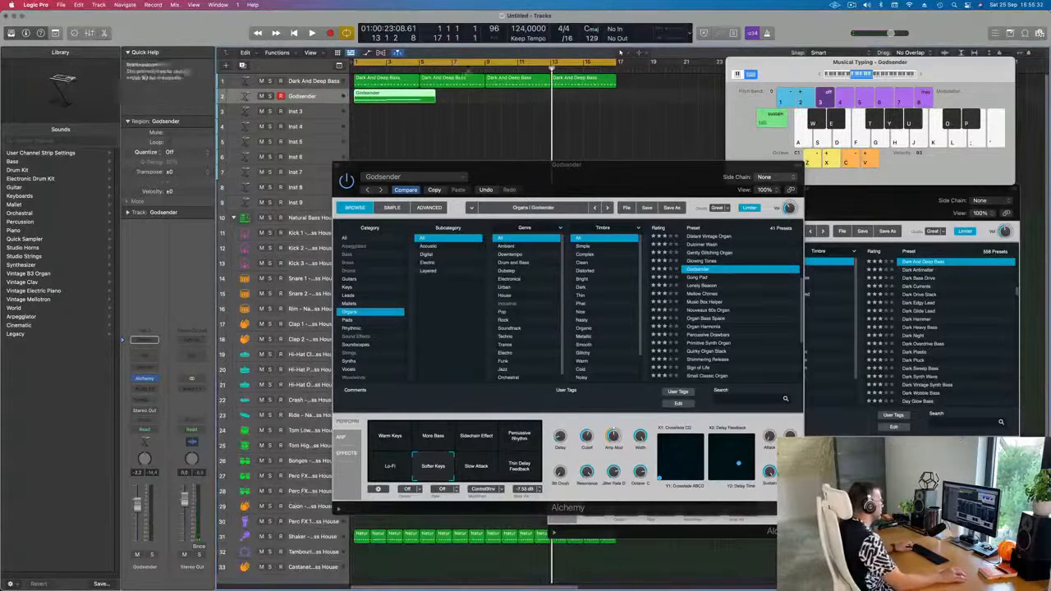
double_click(407, 99)
double_click(407, 100)
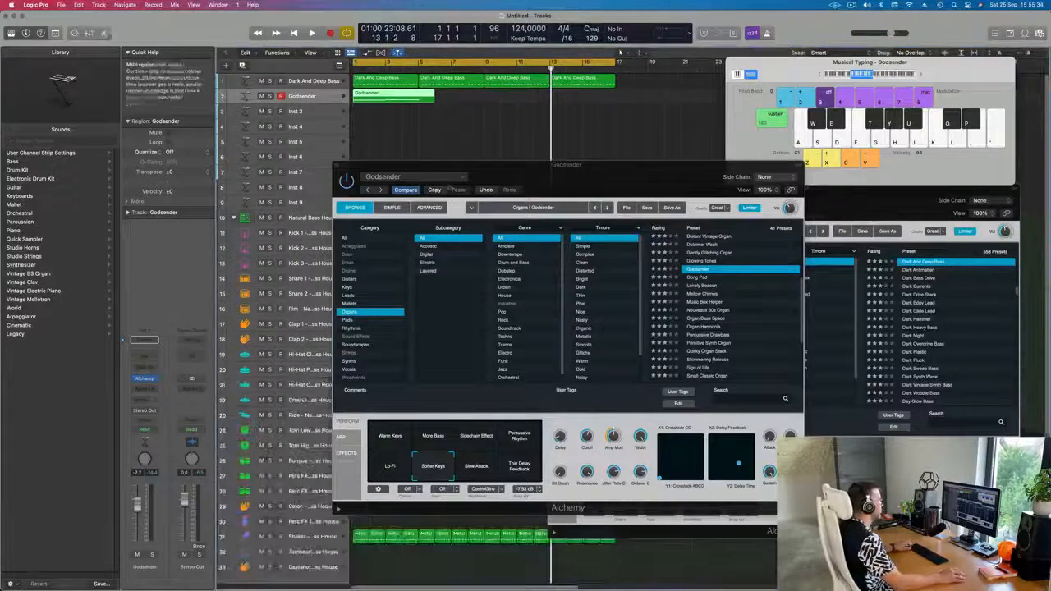
drag(513, 166, 781, 17)
double_click(403, 97)
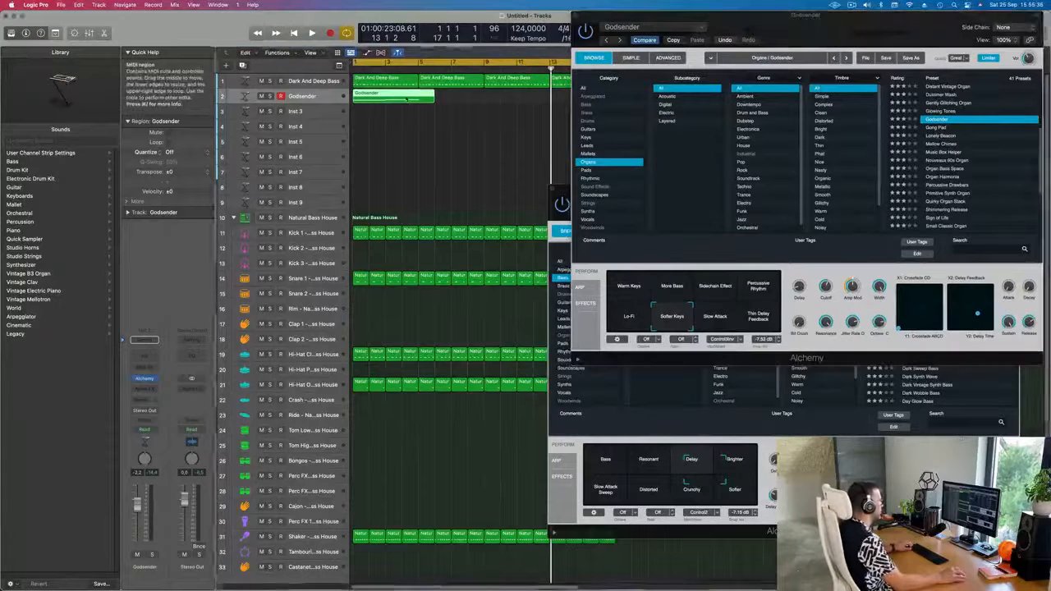
scroll(446, 530, down, 2)
key(super+a)
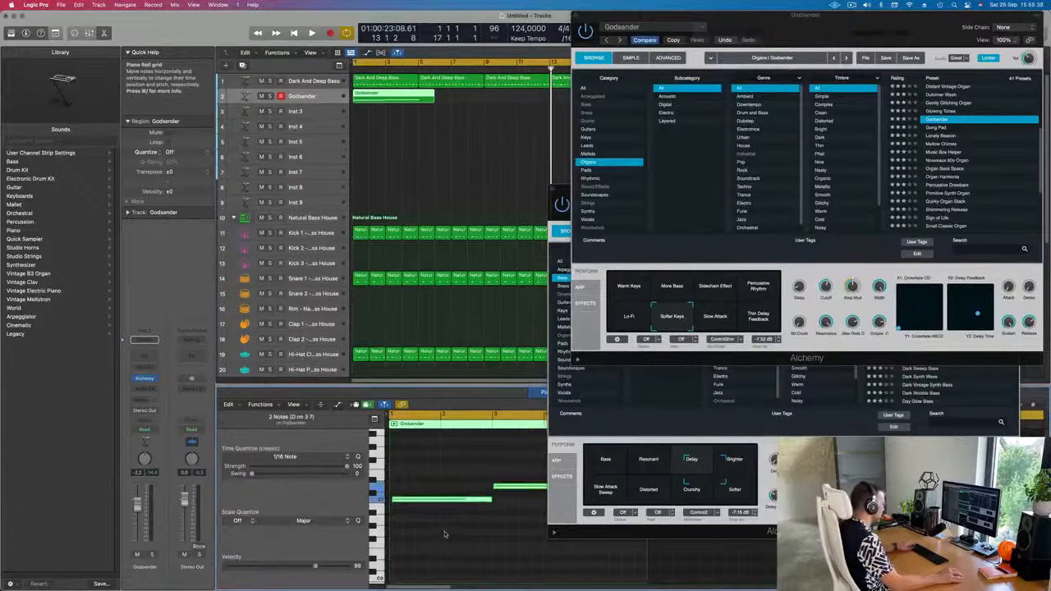
click(447, 499)
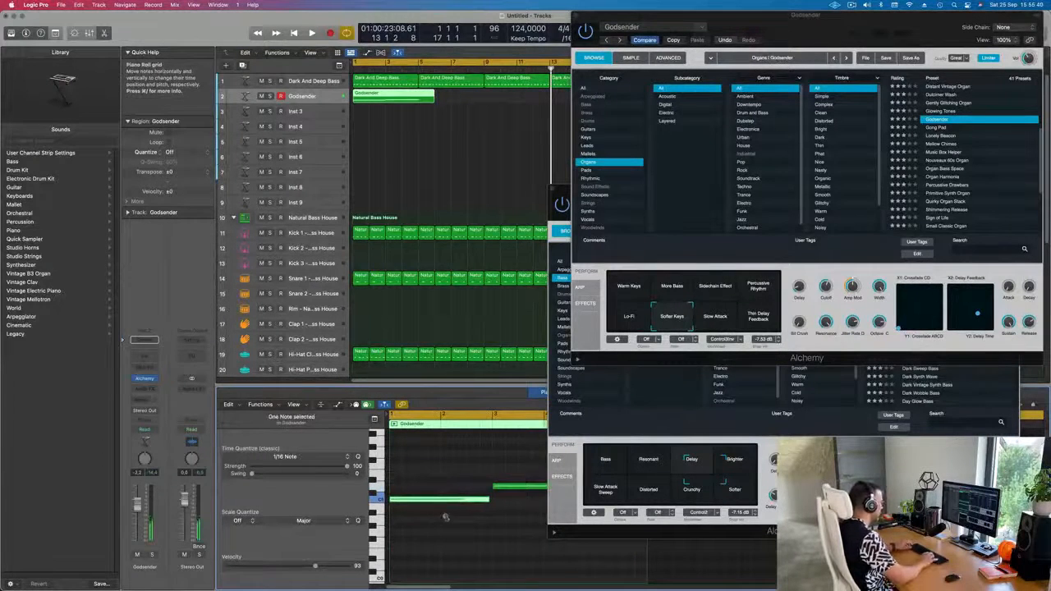
scroll(448, 513, right, 5)
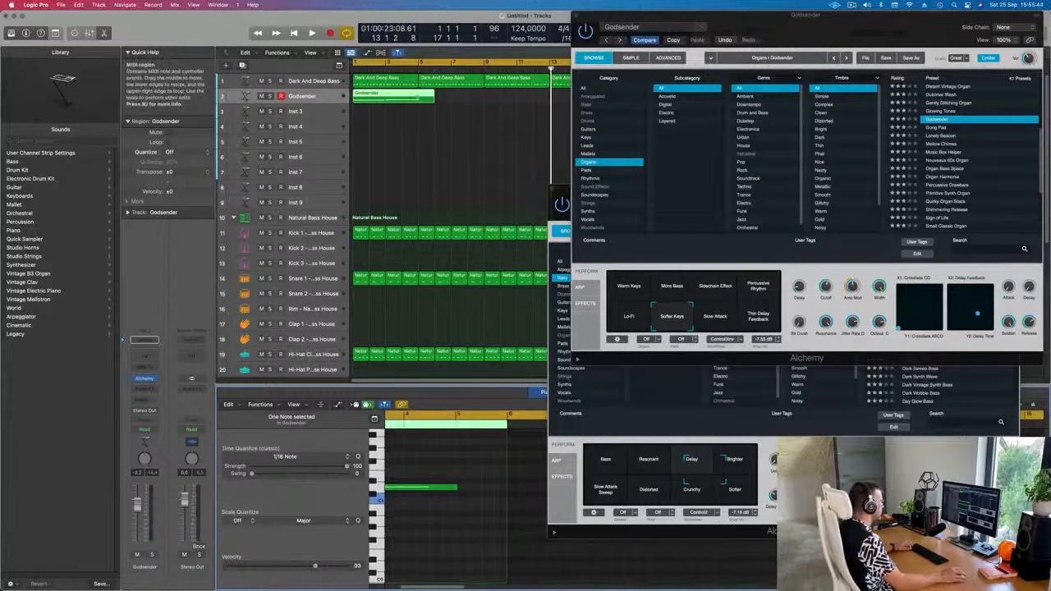
- Split the Godsender region at bar 5, splitting the overlapping notes, delete the leftover part and start playback
click(418, 97)
click(591, 206)
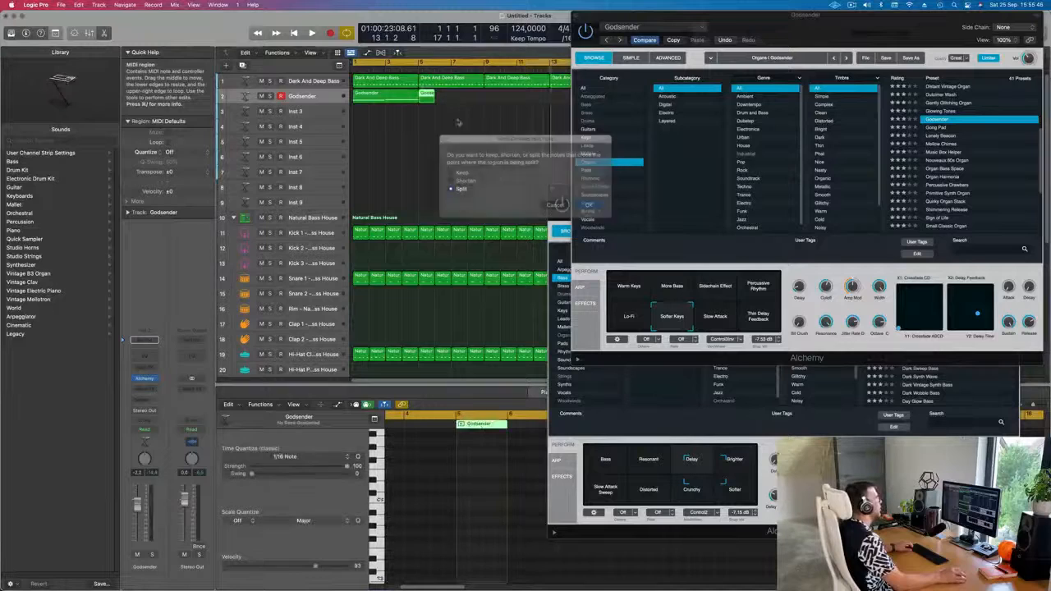
key(Delete)
key(space)
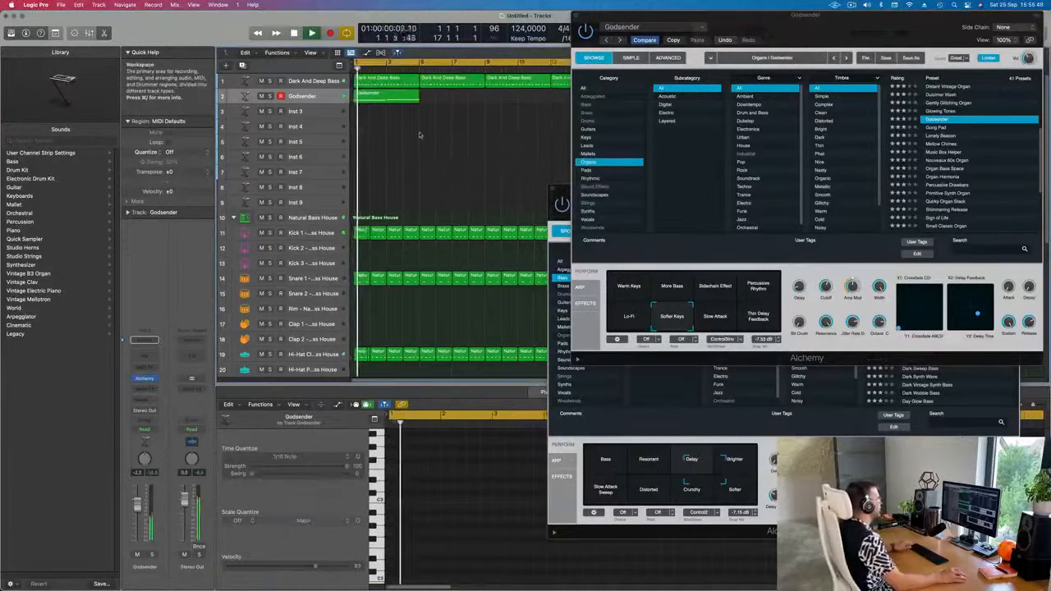
- Repeat the four-bar Godsender region three times so it fills bars 1 to 17
key(super+Left)
key(super+Left)
drag(743, 16, 494, 173)
key(Return)
click(376, 102)
key(super+r)
key(super+r)
key(super+r)
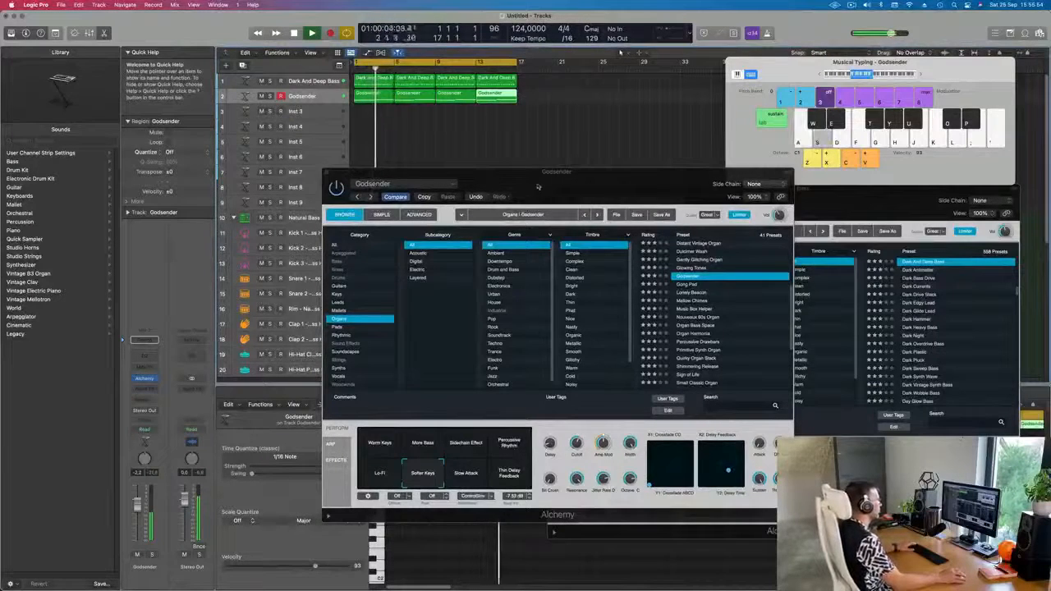
- Audition Godsender's Thin Delay Feedback, Percussive Rhythm, Sidechain Effect and More Bass snapshots during playback and settle on Warm Keys
drag(493, 172, 423, 139)
key(Return)
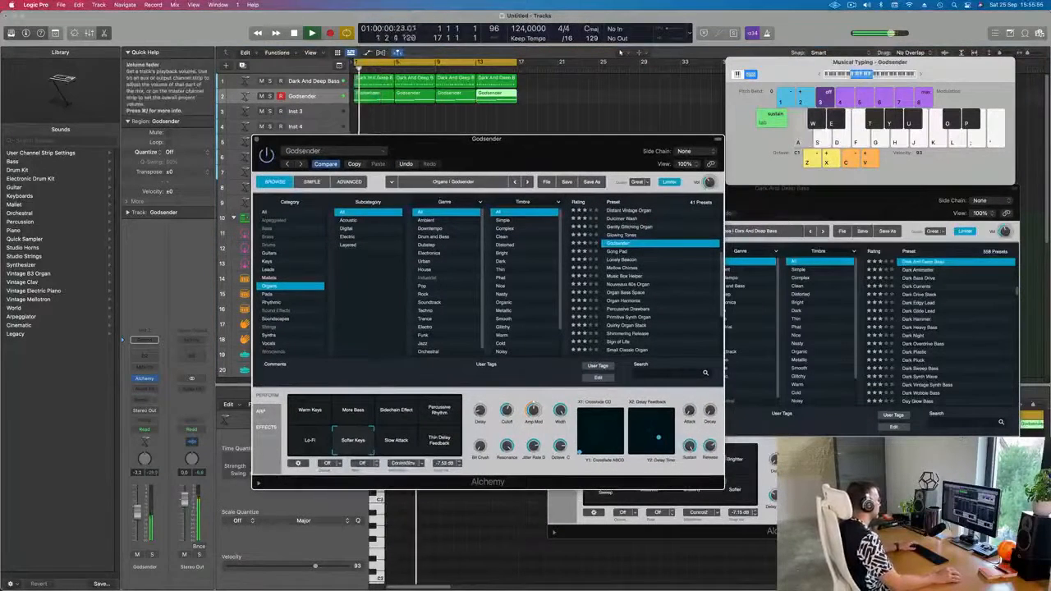
click(441, 440)
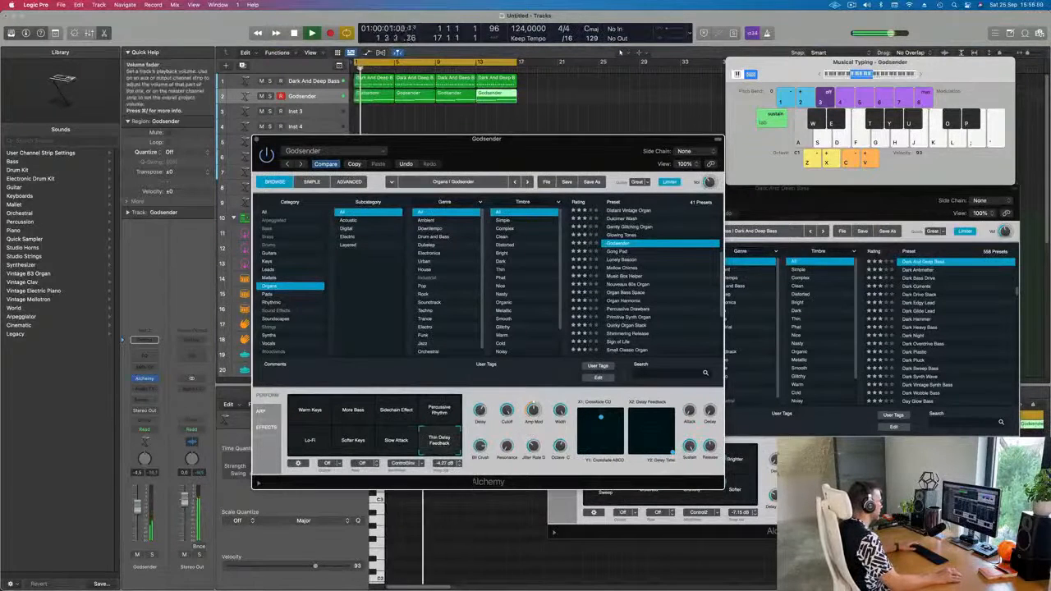
click(437, 411)
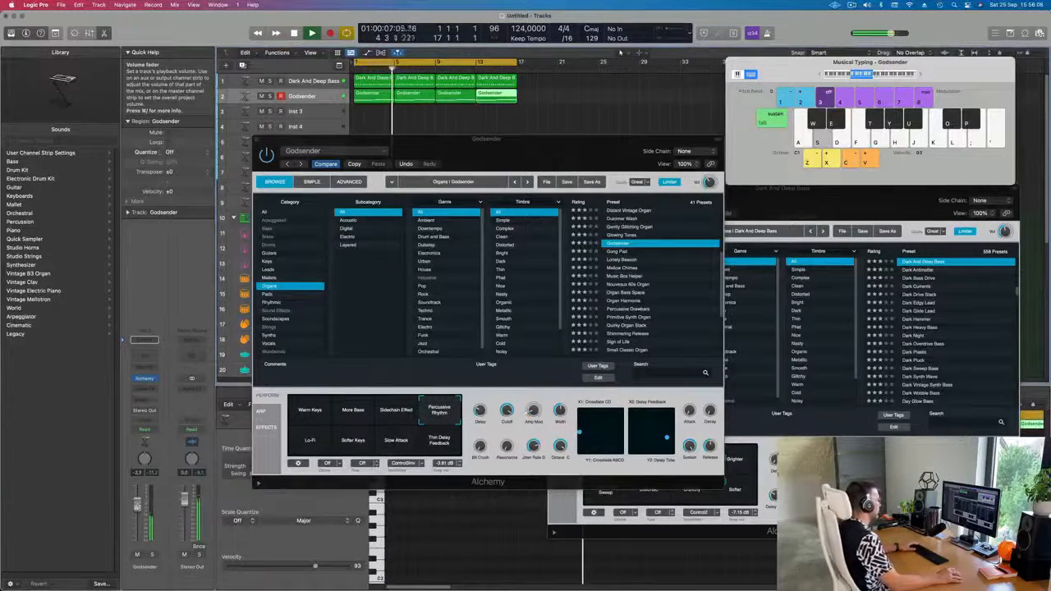
click(383, 424)
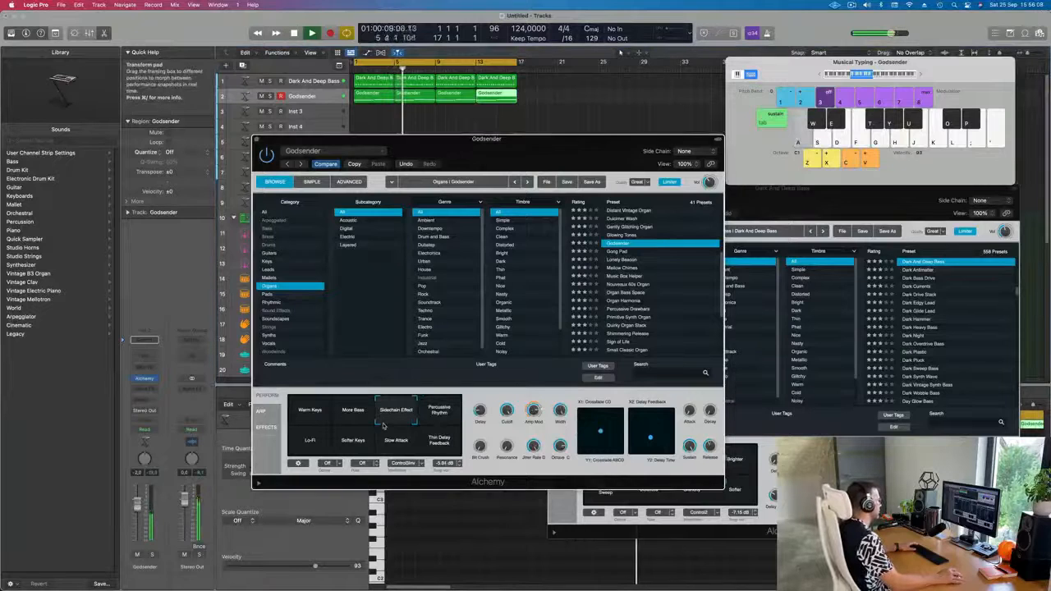
click(357, 418)
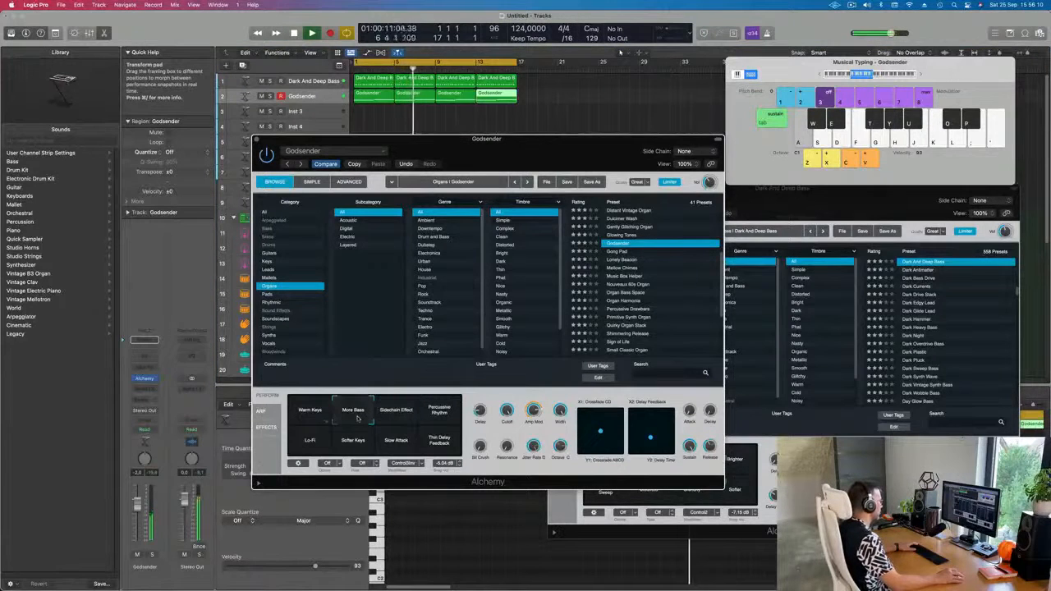
click(309, 417)
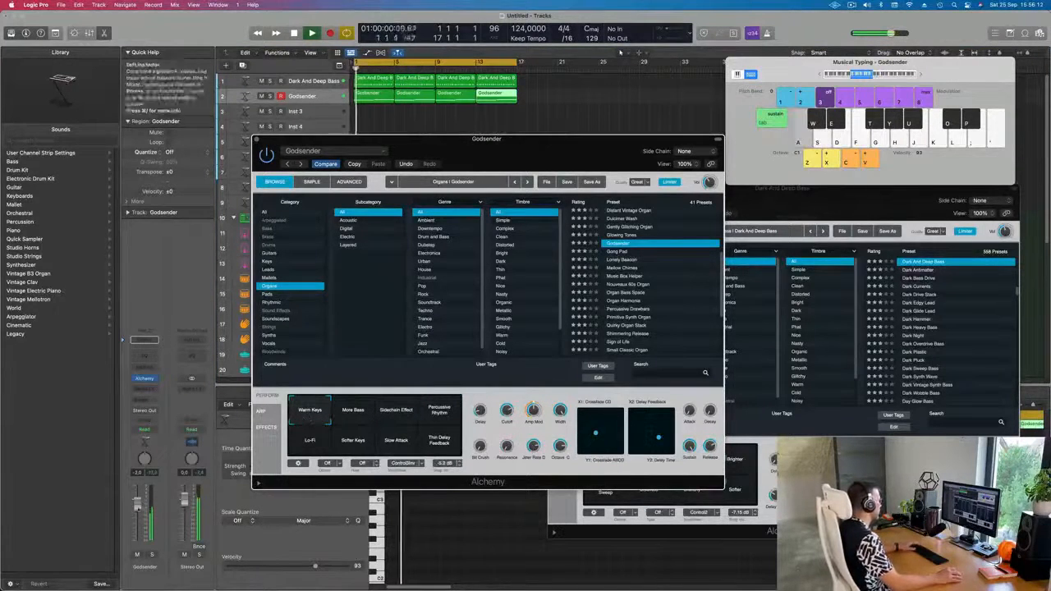
- Adjust Godsender's Cutoff and Amp Mod, lower the track volume to -7.6 dB and close its instrument window
drag(137, 515, 137, 516)
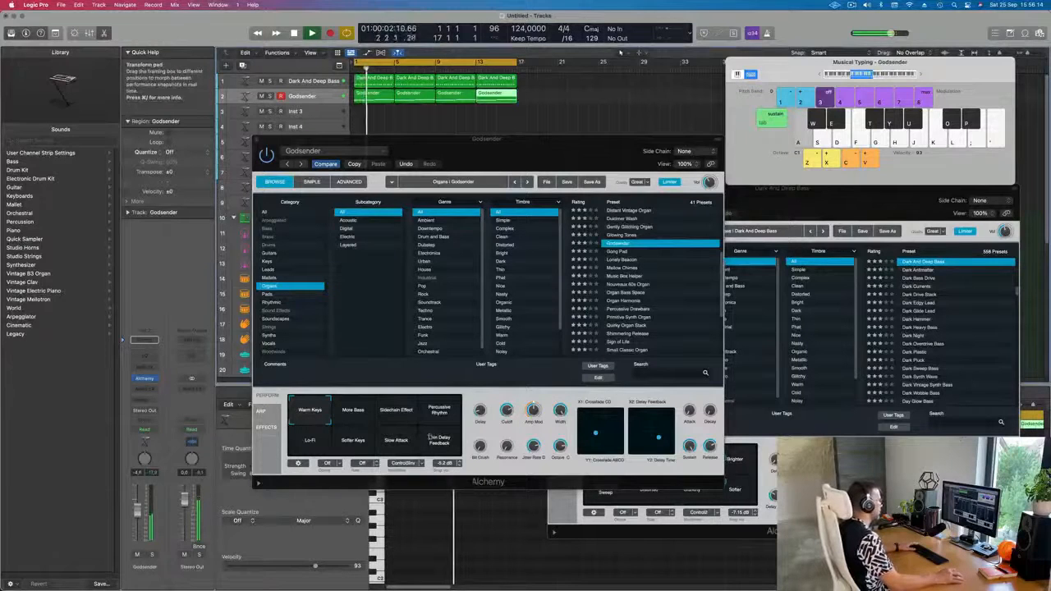
drag(508, 411, 511, 396)
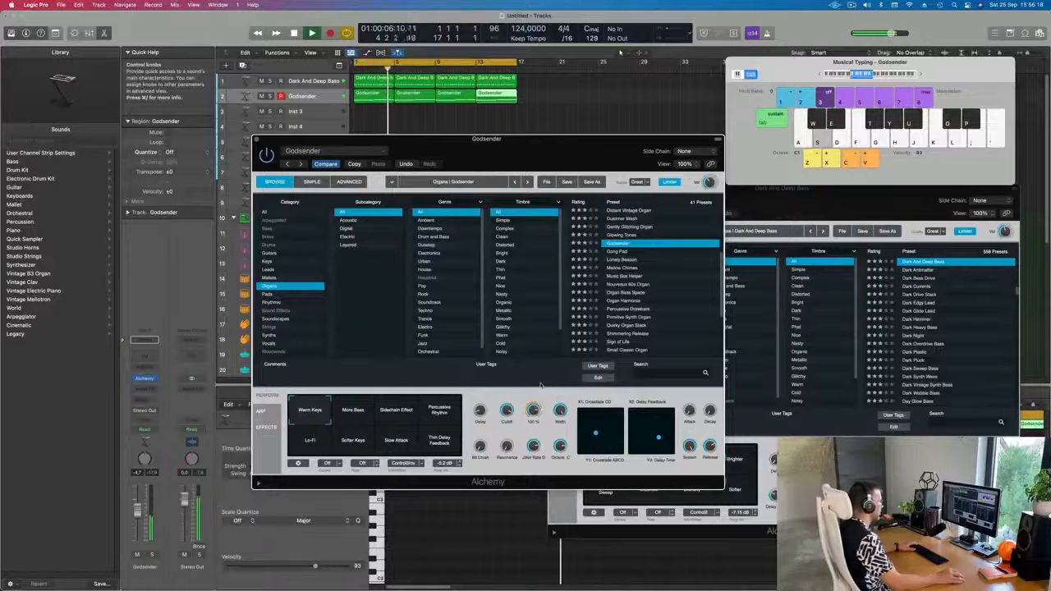
drag(537, 422, 539, 402)
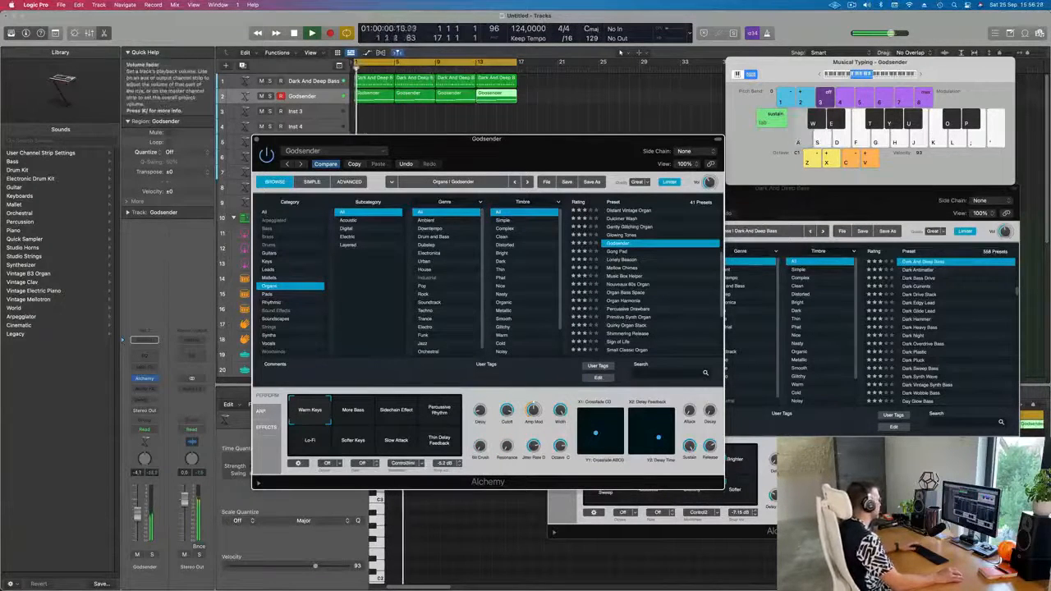
drag(278, 139, 256, 179)
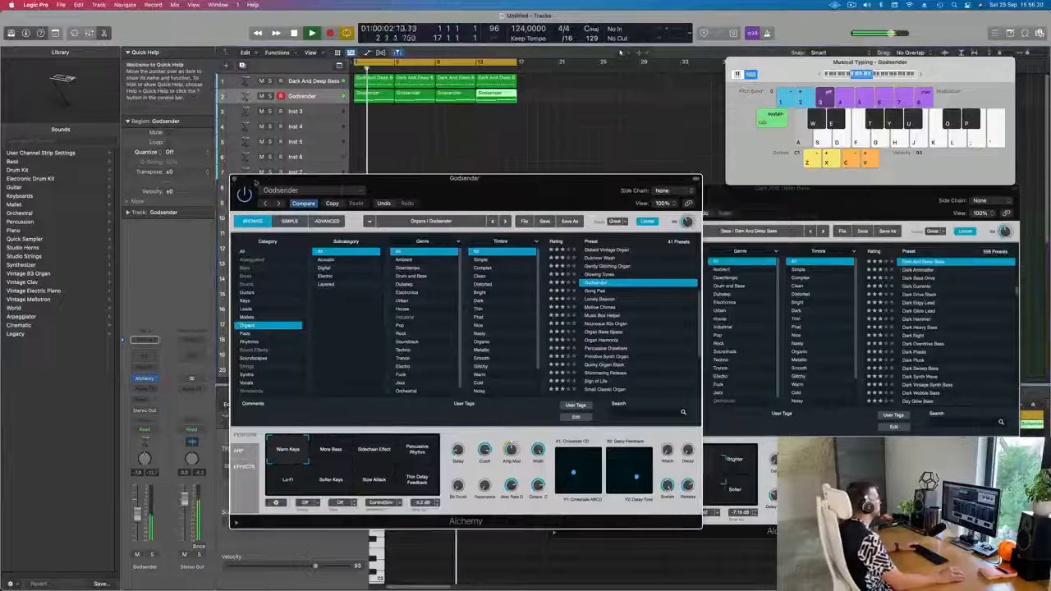
click(236, 178)
- Select the Inst 3 track and enlarge its height, with playback restarted from bar 1
click(319, 117)
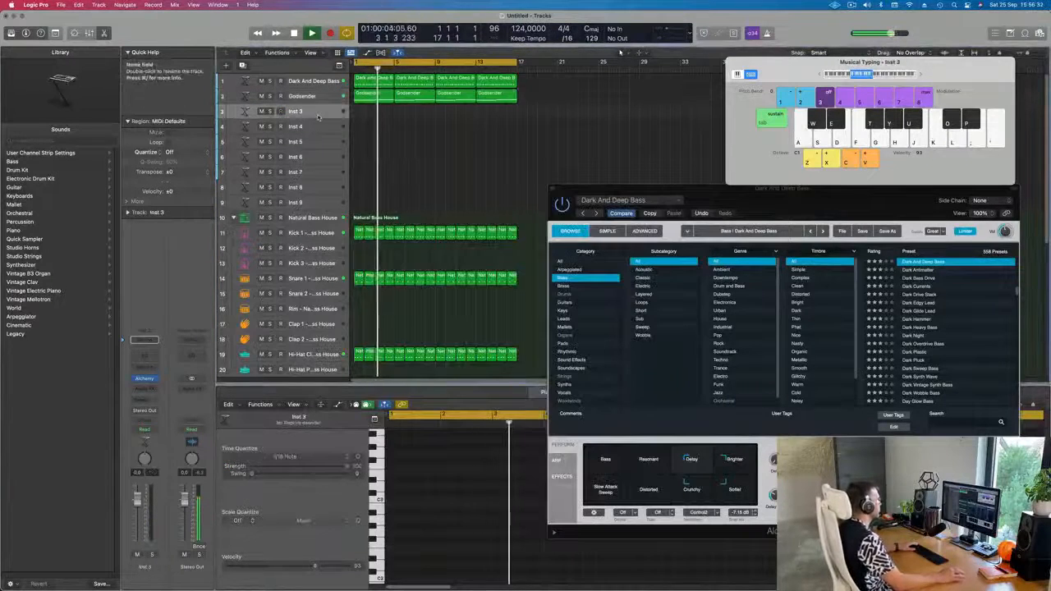
drag(263, 118, 260, 160)
key(Return)
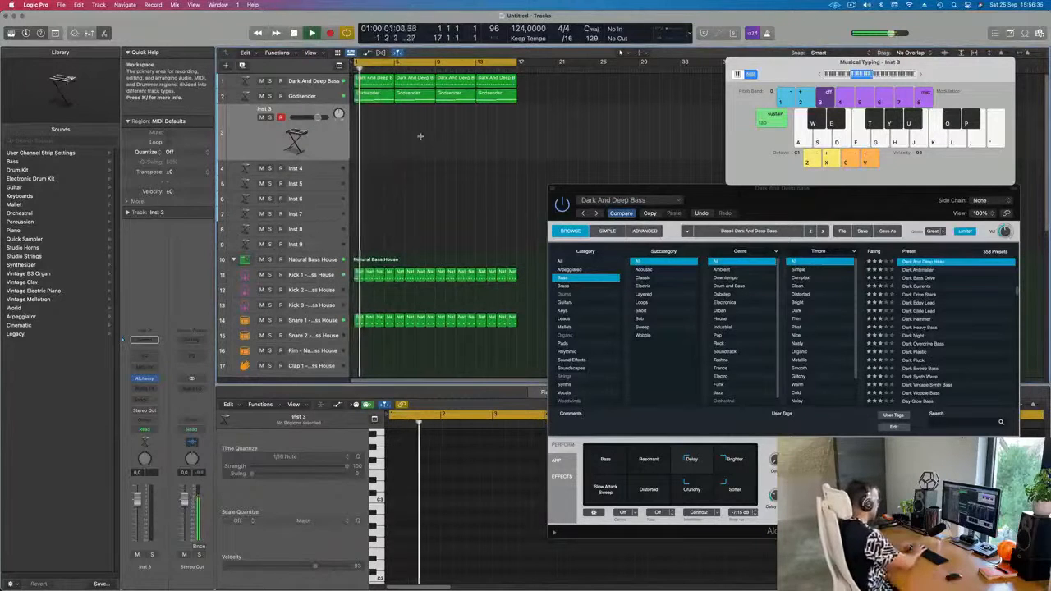
- Repeat all regions once and extend the cycle area so the arrangement runs to bar 33
key(super+a)
key(super+r)
key(super+Left)
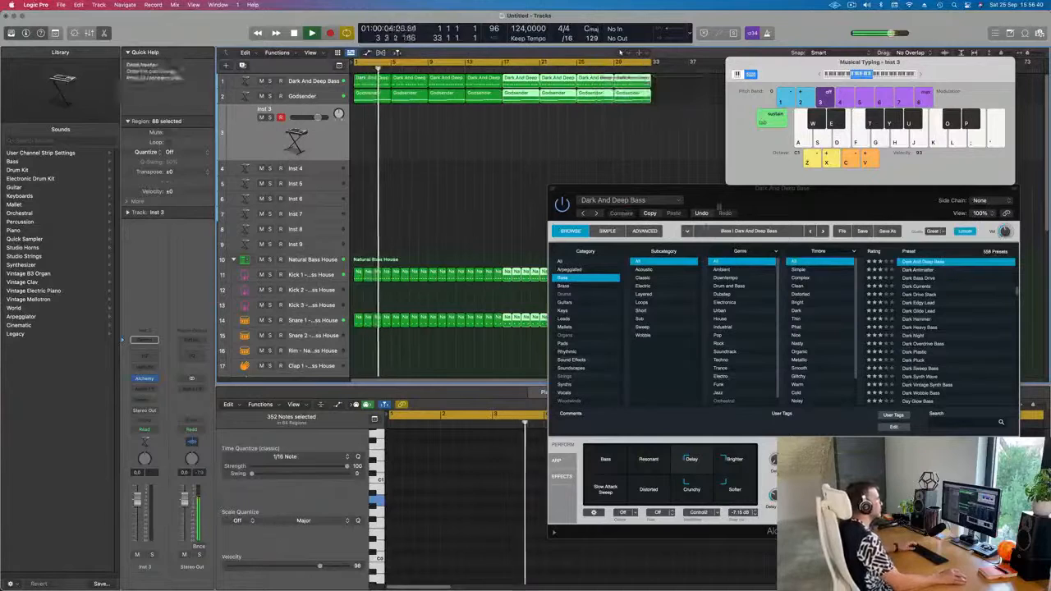
drag(735, 190, 544, 182)
key(Return)
click(509, 141)
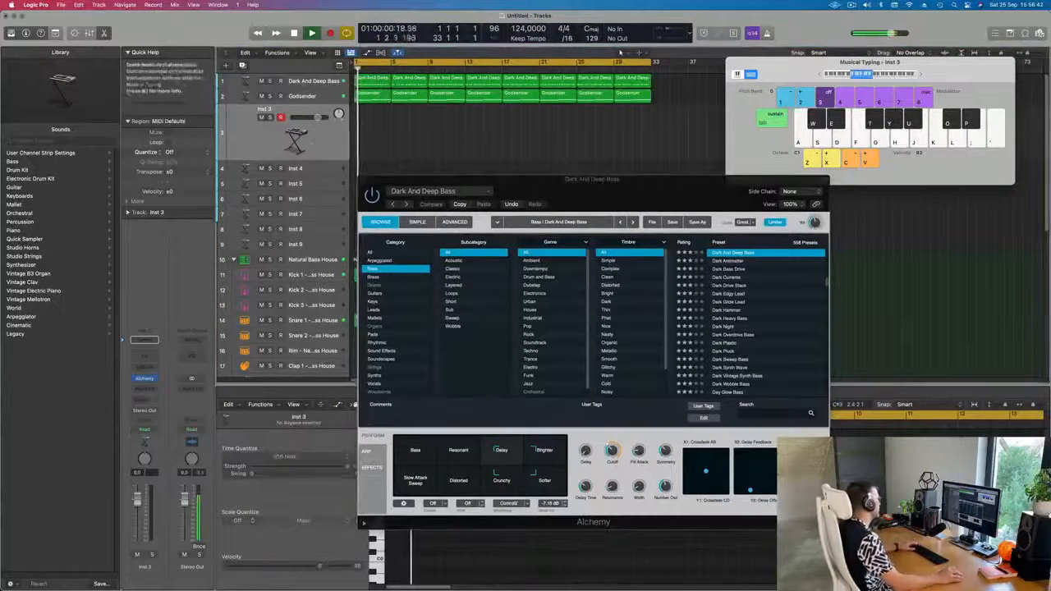
- Open Alchemy on the Inst 3 track and add a send from its channel to Bus 4
click(145, 378)
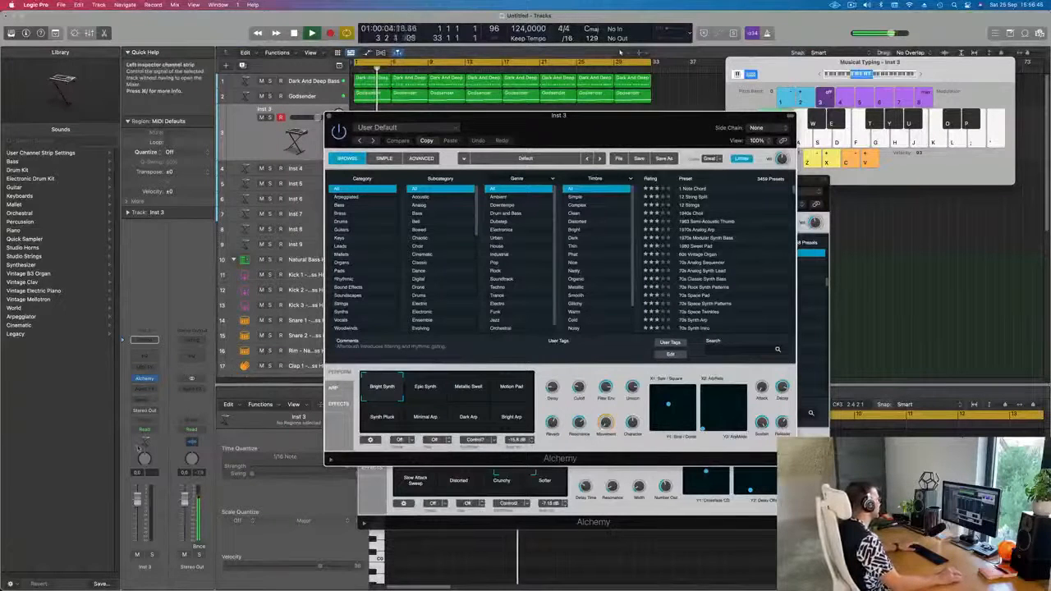
click(138, 404)
mouse_move(142, 413)
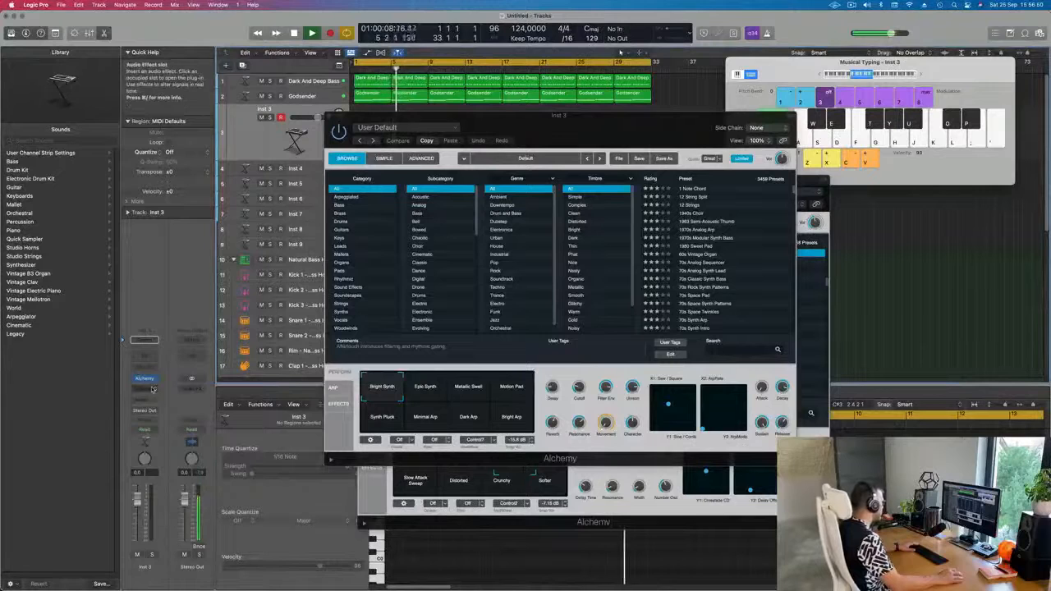
click(141, 400)
mouse_move(144, 413)
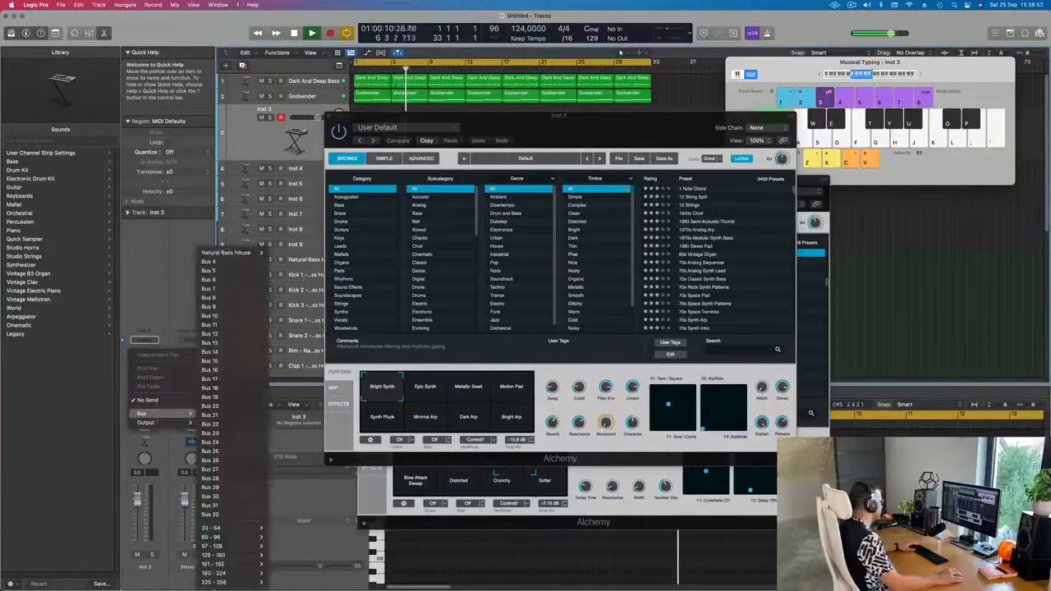
click(210, 261)
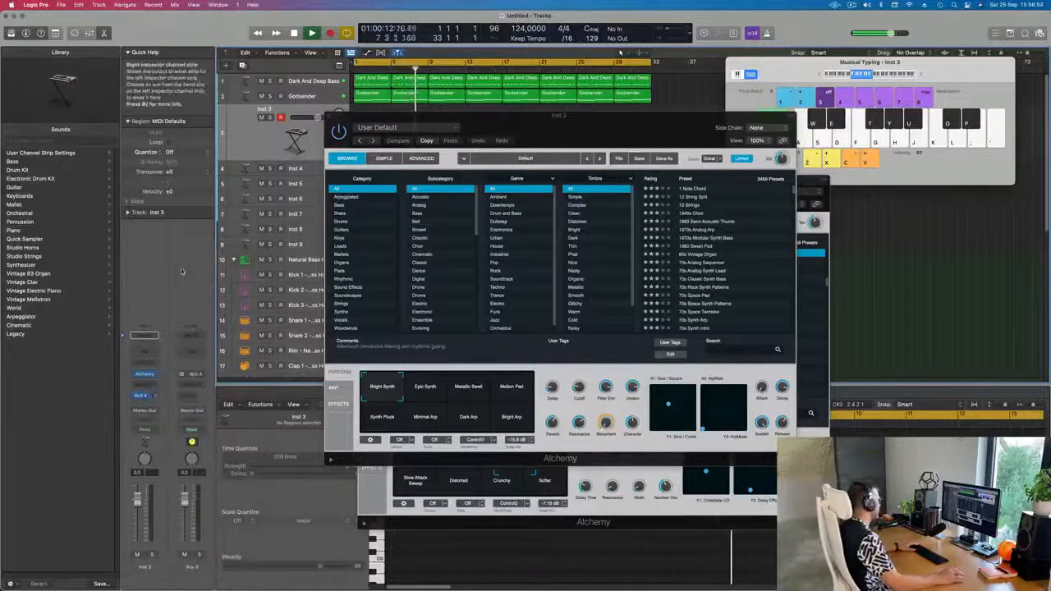
- Insert a Channel EQ followed by a stereo SilverVerb on the Bus 4 aux channel
click(194, 349)
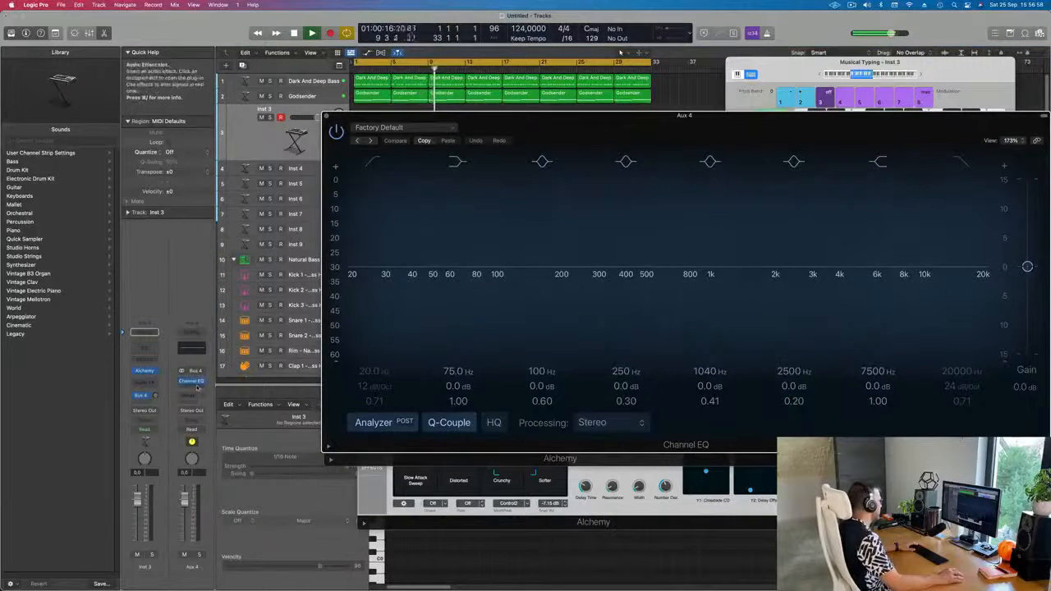
click(197, 388)
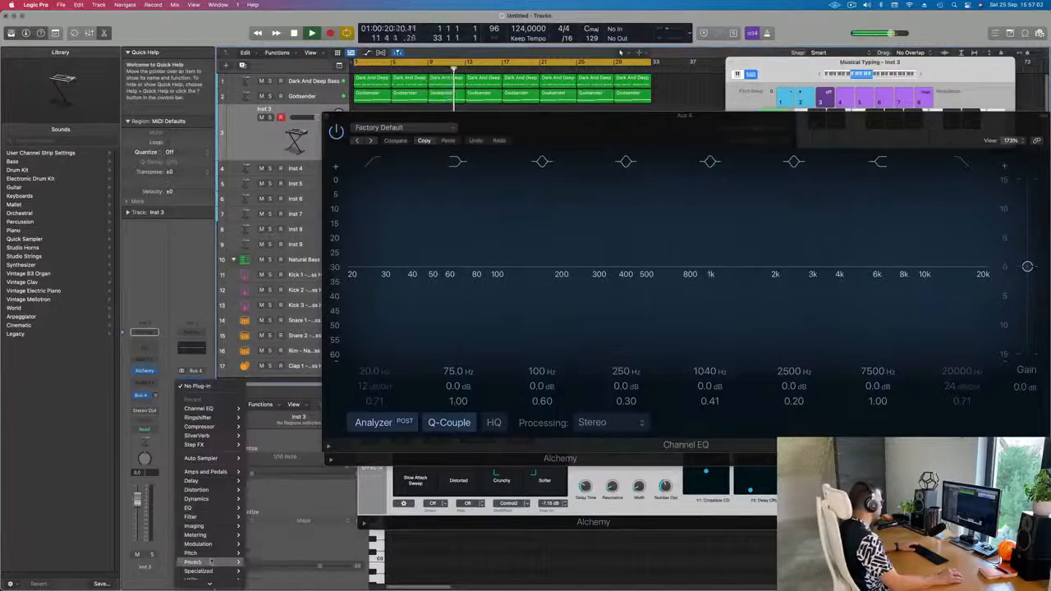
mouse_move(211, 561)
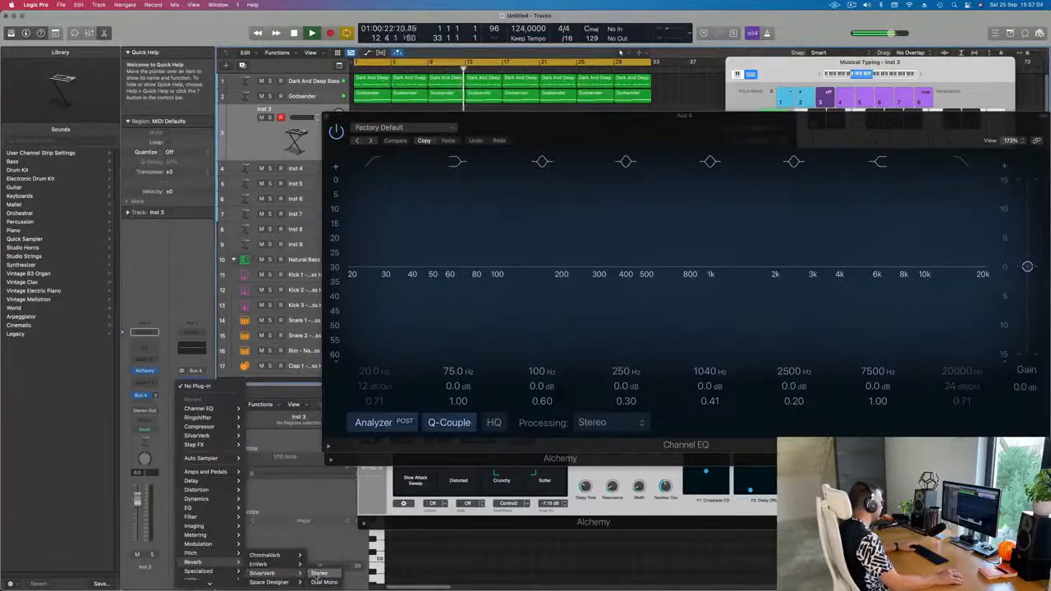
click(319, 574)
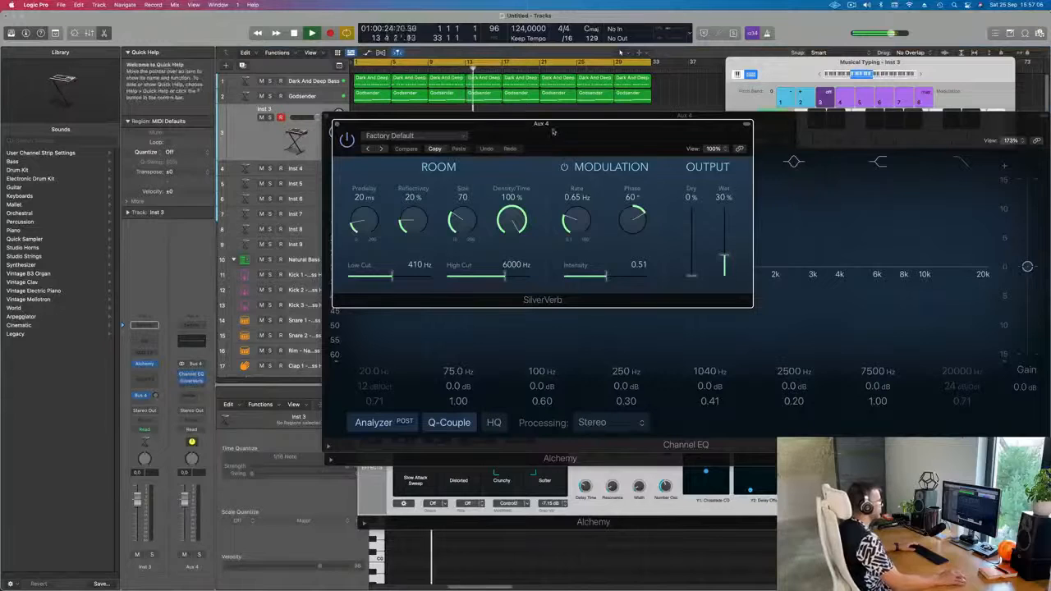
- Load SilverVerb's grandiose setting with Wet at 100%, close it and rearrange the Channel EQ and Inst 3 Alchemy windows
click(427, 135)
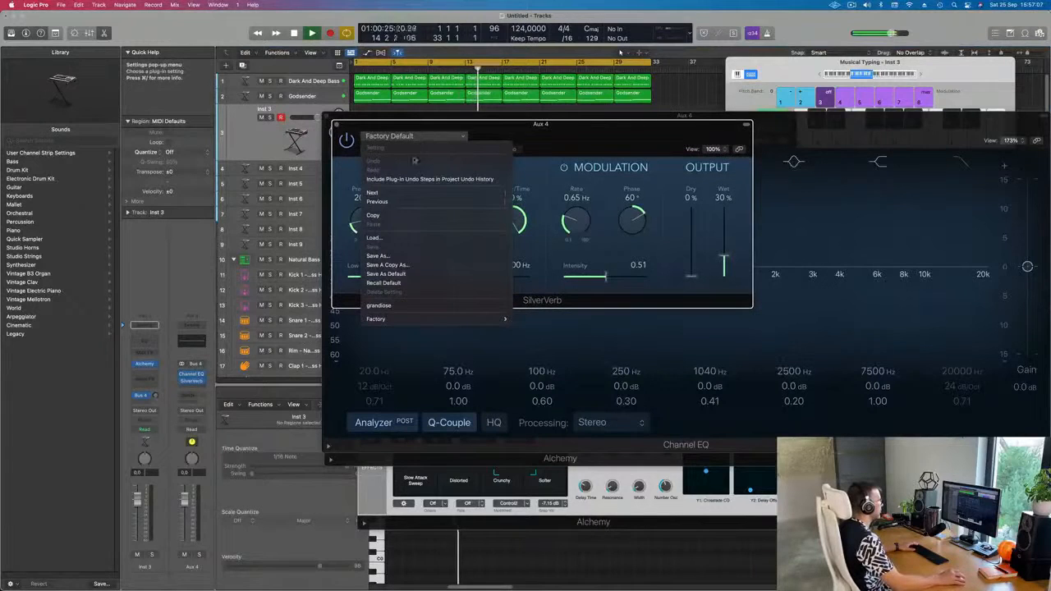
click(385, 300)
drag(724, 217, 723, 205)
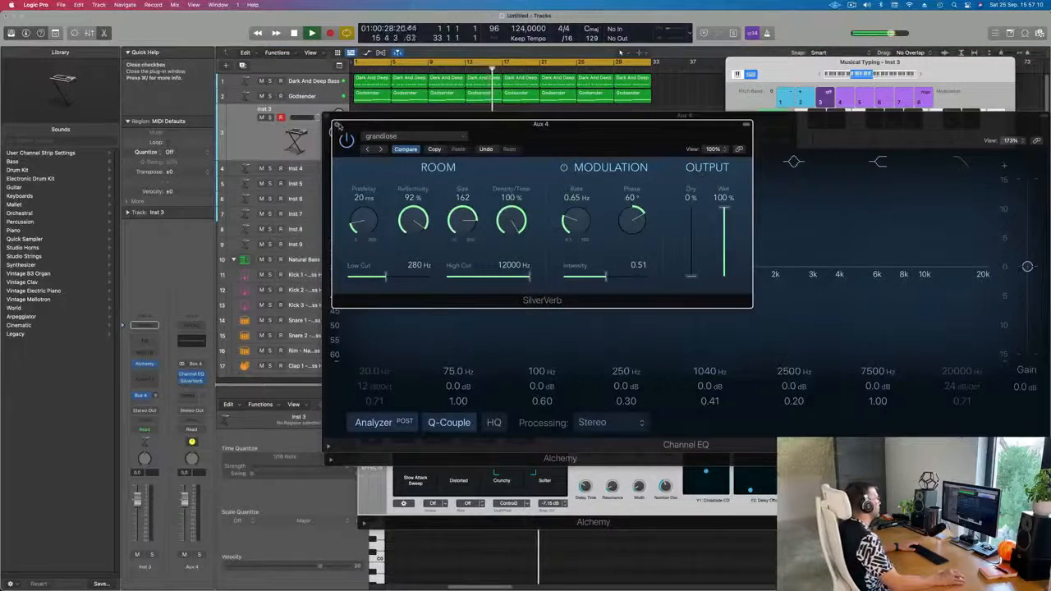
click(336, 124)
drag(414, 121, 549, 267)
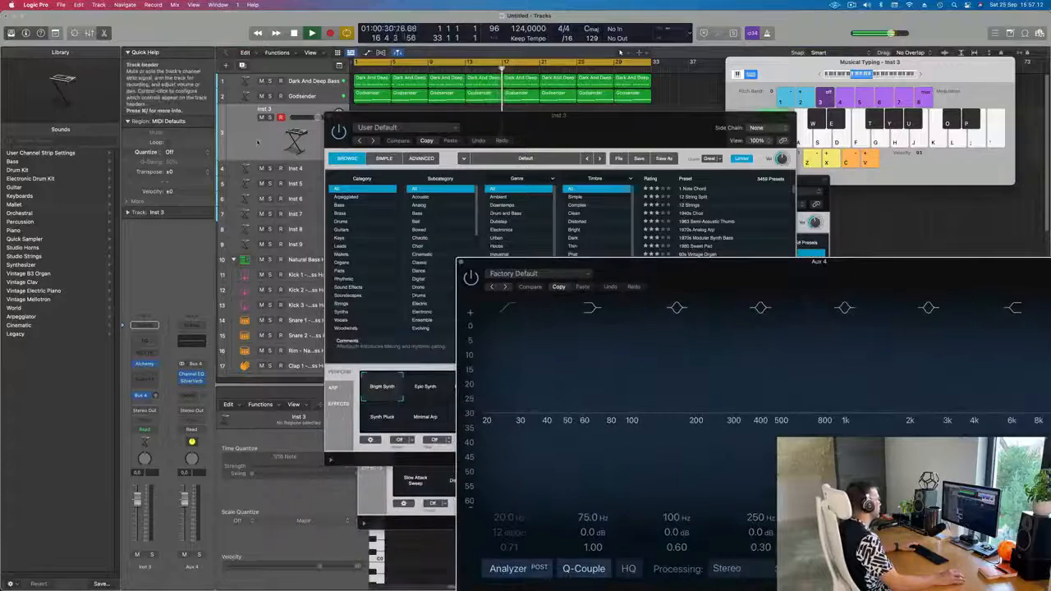
drag(481, 122, 443, 147)
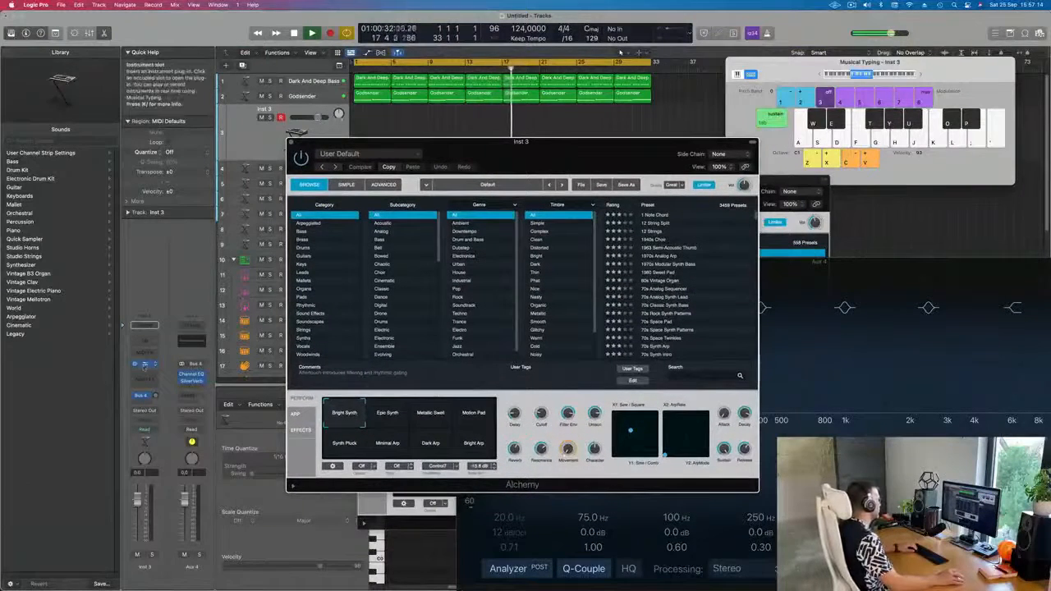
- Load the Brass preset 80s Slow Pop Sweep into the Inst 3 track's Alchemy and position its window over the arrangement
click(145, 366)
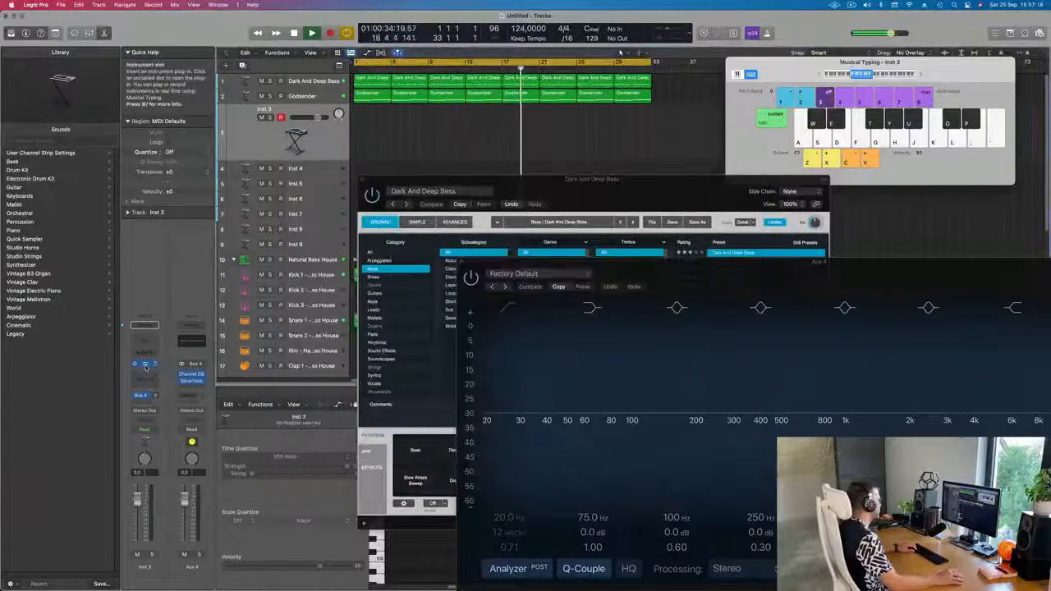
click(153, 363)
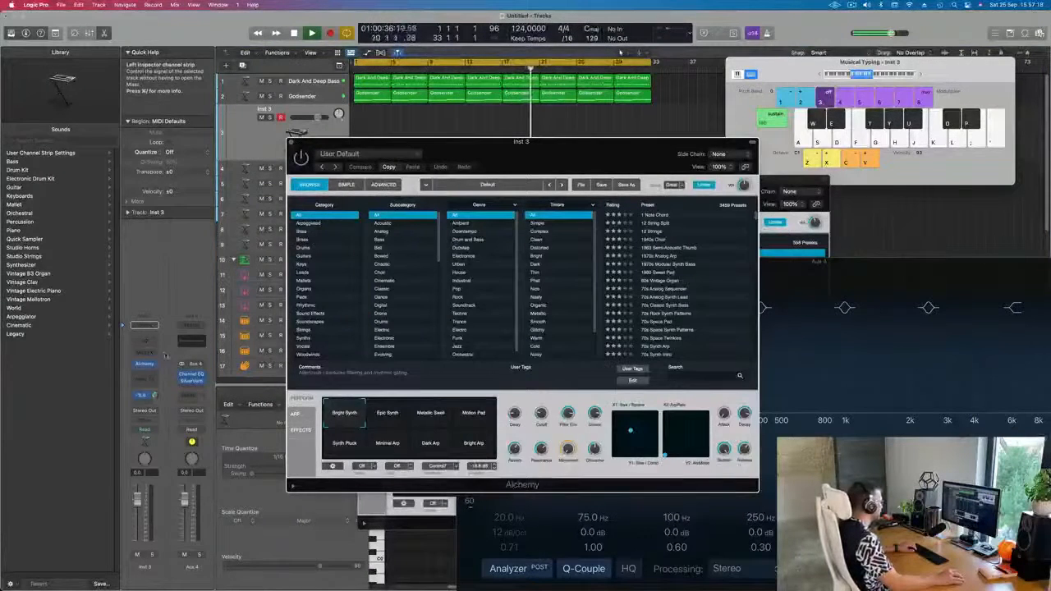
drag(549, 151, 524, 172)
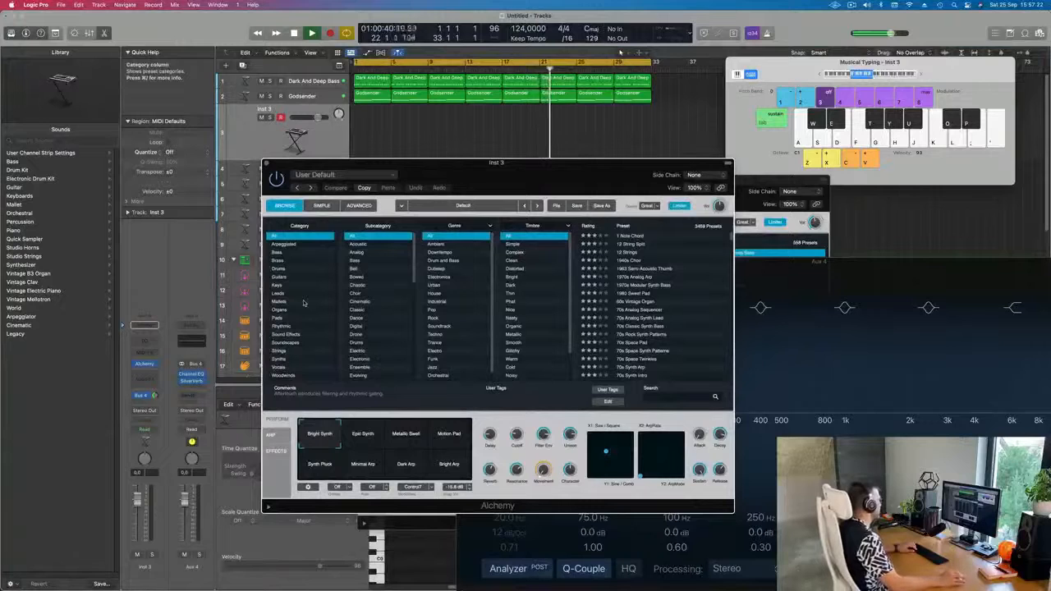
click(280, 261)
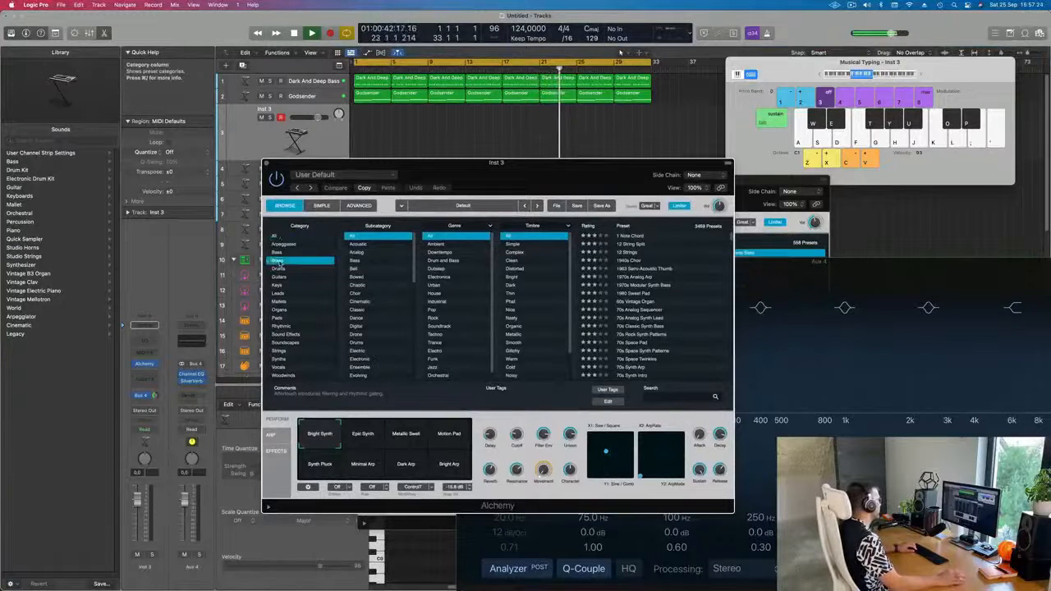
drag(552, 177, 747, 165)
click(717, 249)
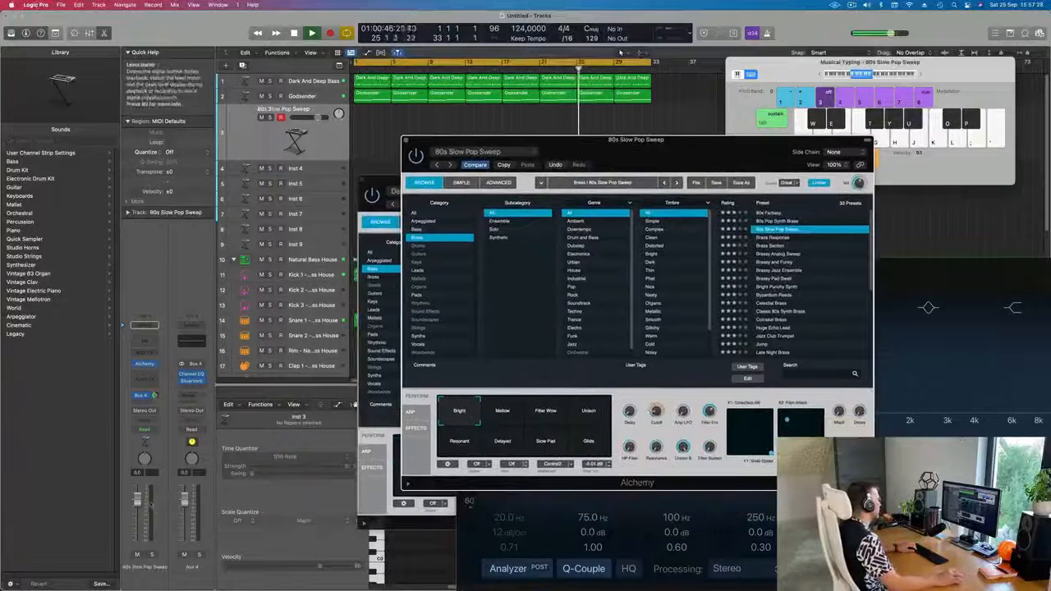
- Lower the 80s Slow Pop Sweep track's volume, set the Musical Typing octave to C3 and play test notes
drag(138, 521, 138, 519)
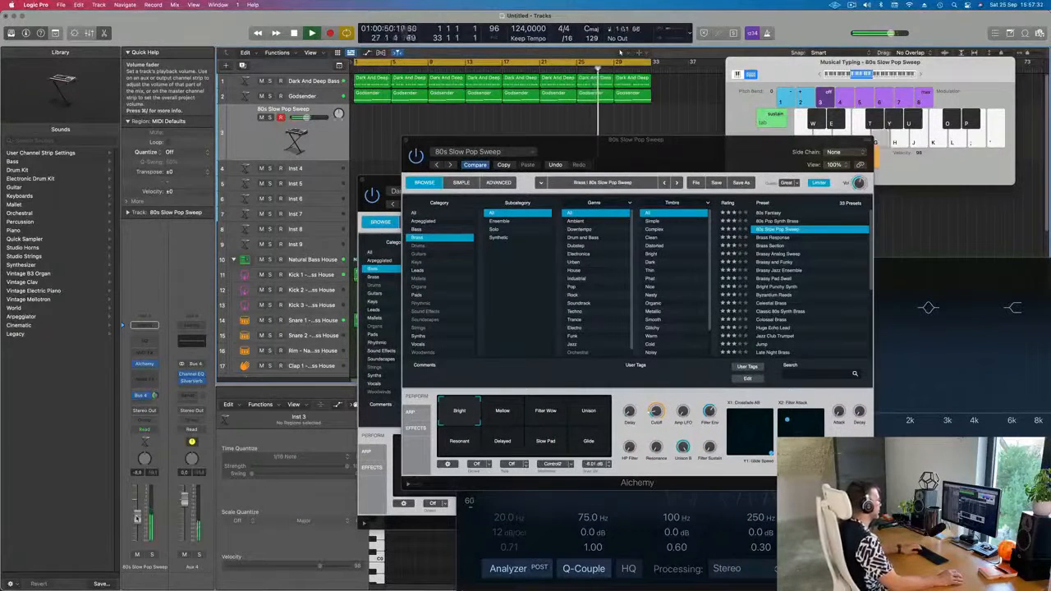
key(j)
click(920, 75)
key(k)
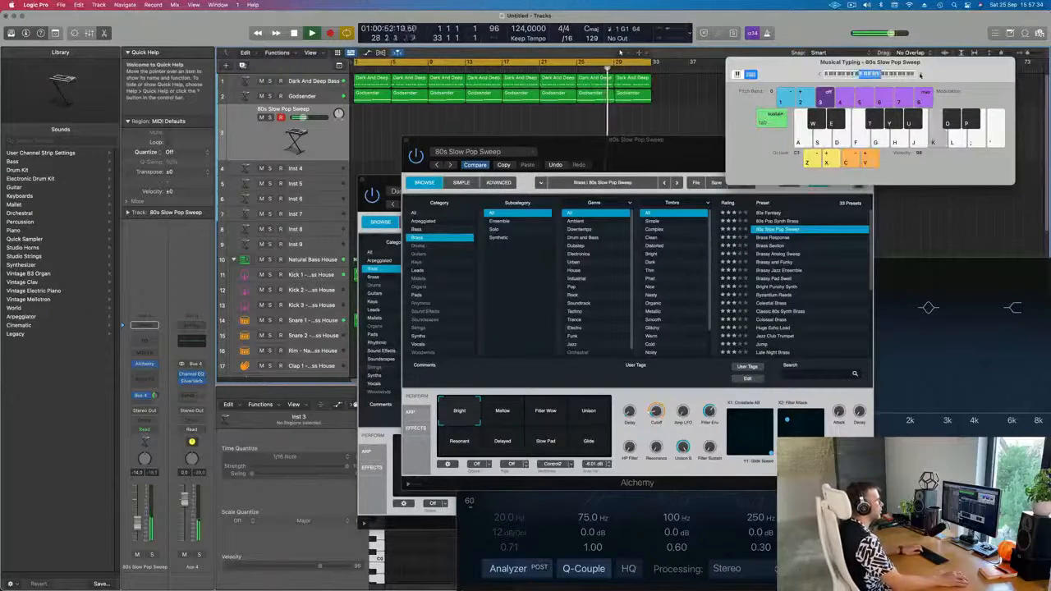
key(h)
key(f)
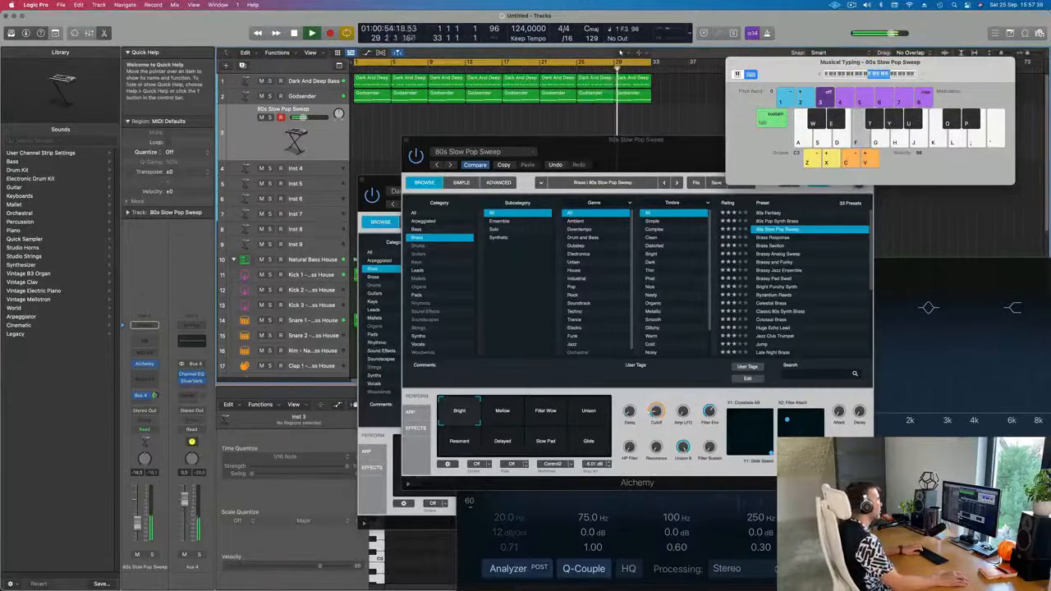
key(h)
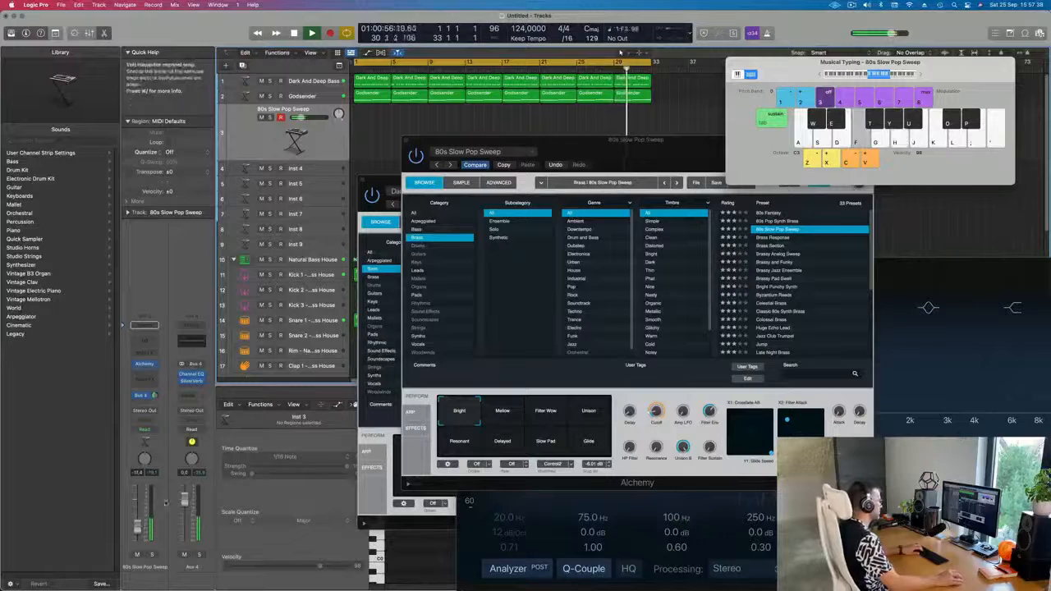
- Audition Alchemy's Mellow and Filter Wow snapshots with played notes and raise the track volume to about -4.6 dB
click(503, 414)
click(542, 419)
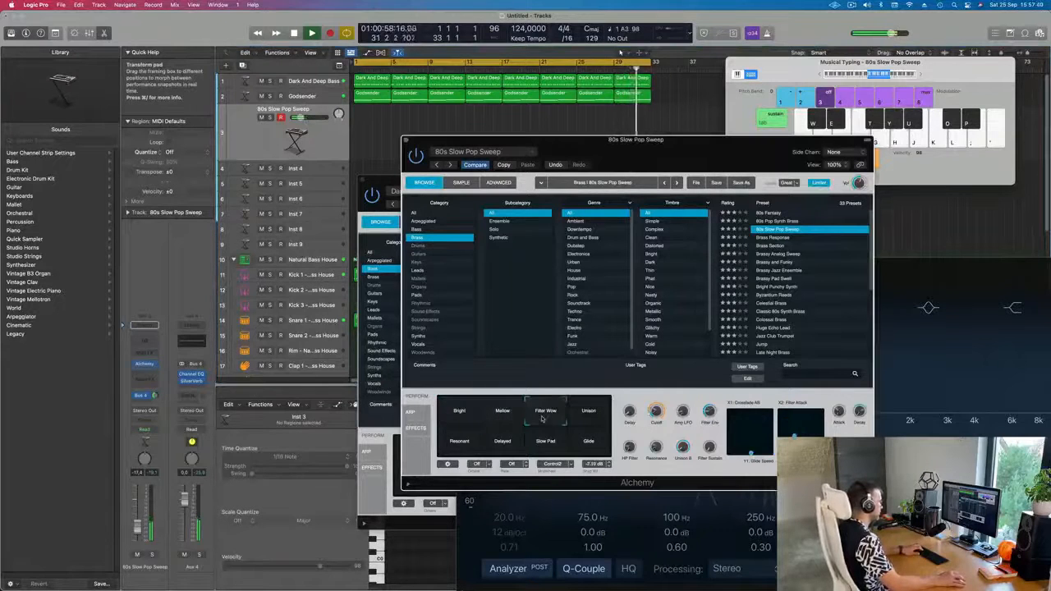
key(j)
key(k)
drag(140, 529, 141, 519)
key(h)
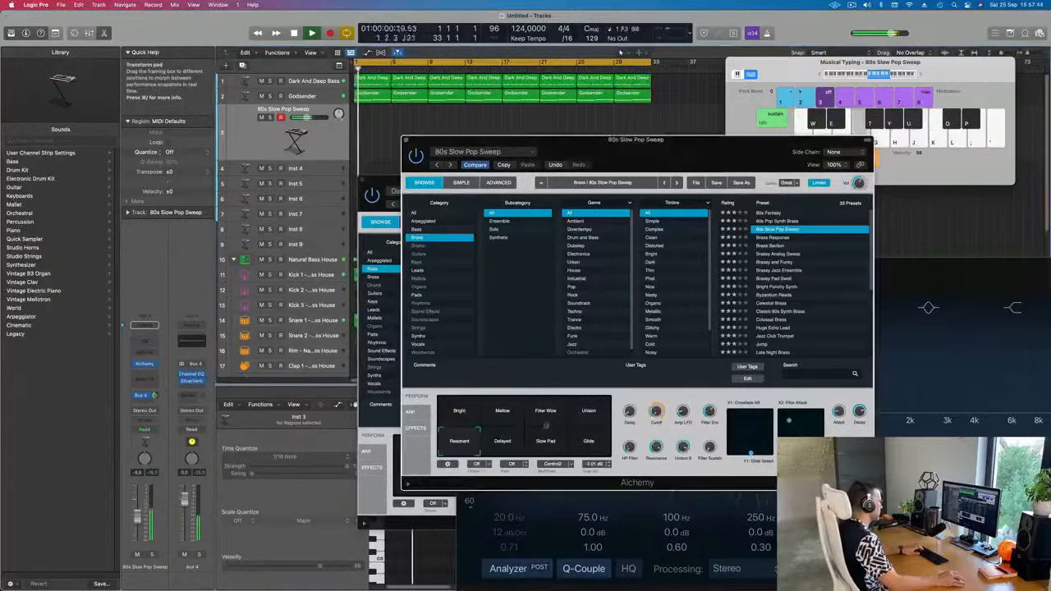
- Try the Unison, Glide, Slow Pad and Delayed snapshots while playing notes, and settle on the Mellow snapshot
click(592, 418)
key(f)
key(h)
click(589, 440)
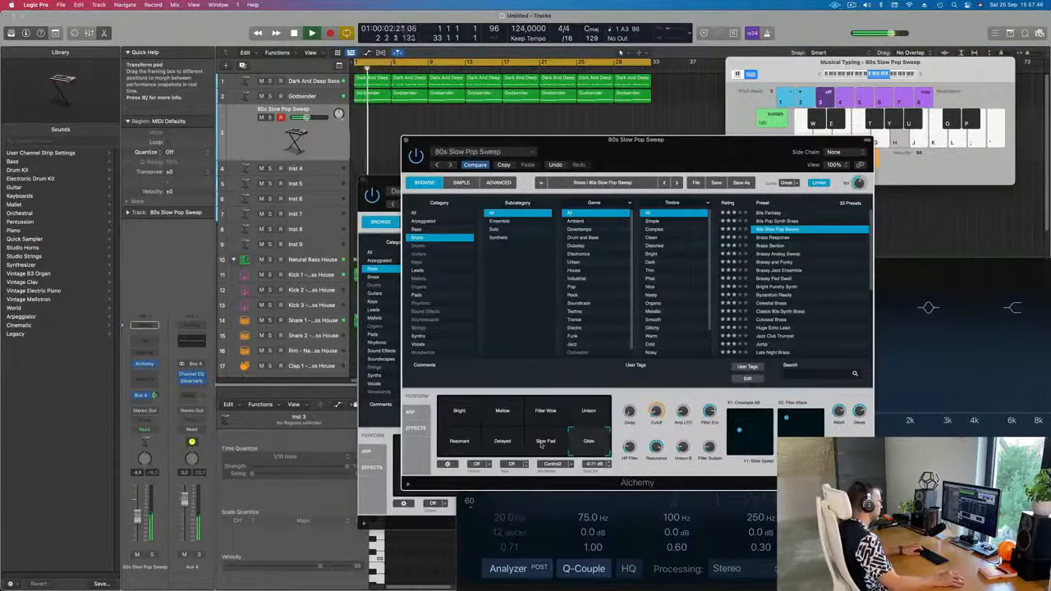
click(541, 445)
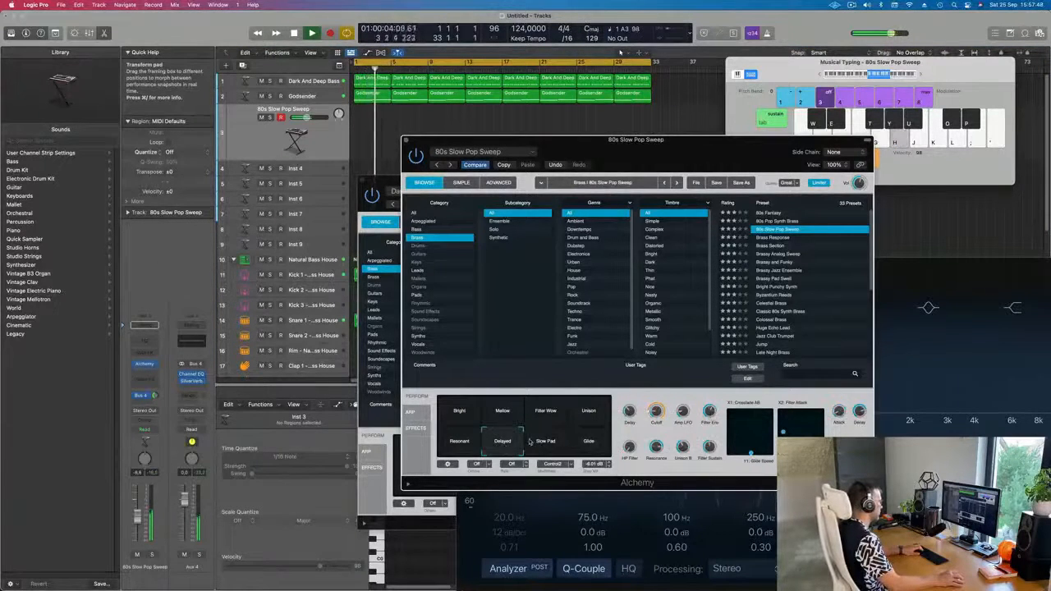
click(503, 419)
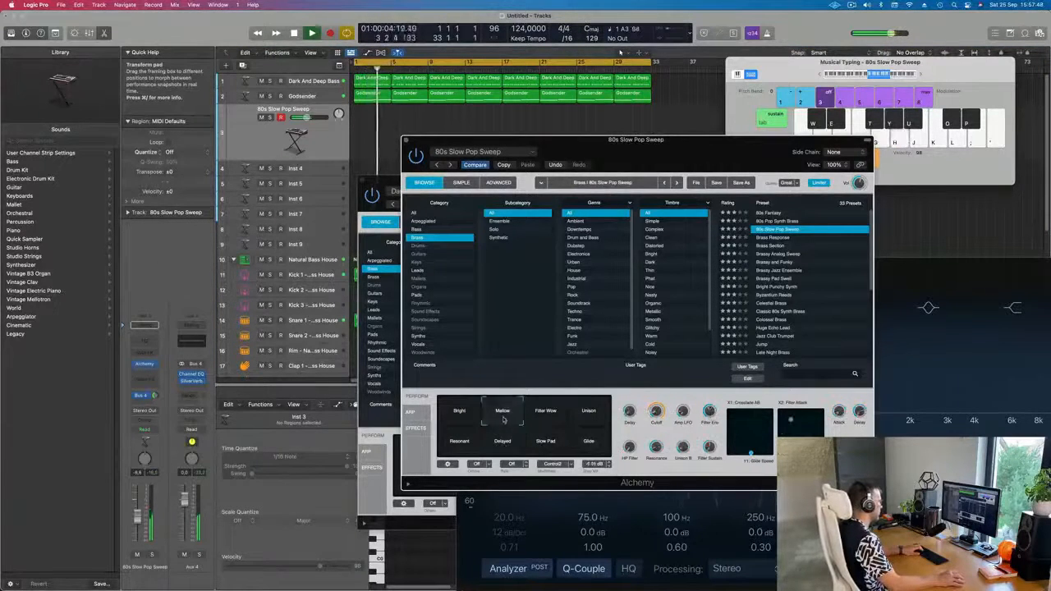
- Rehearse a short melody with the Mellow snapshot in octave C3 over the looping arrangement
key(j)
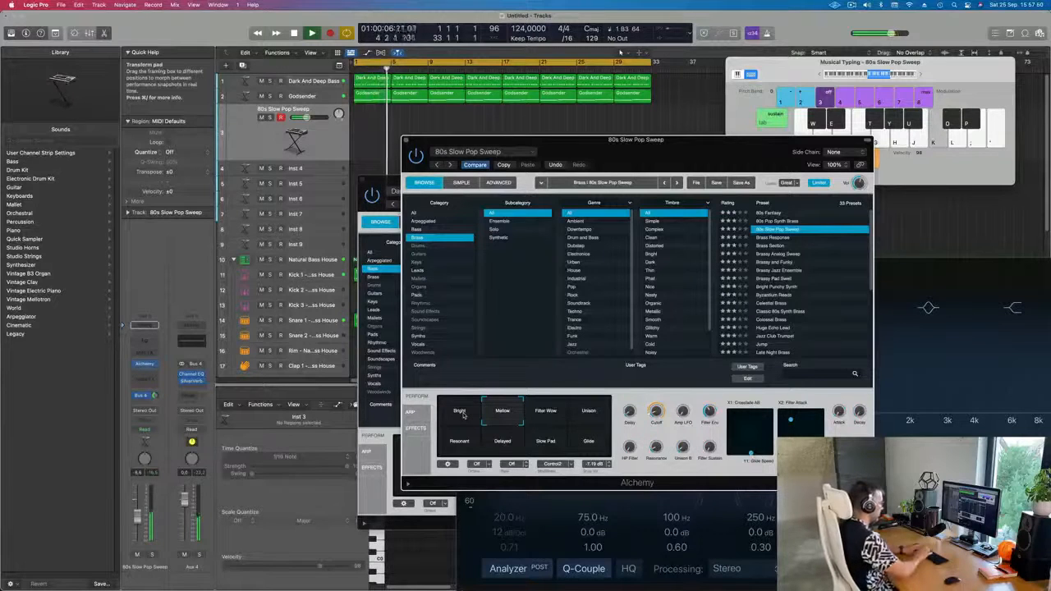
key(apostrophe)
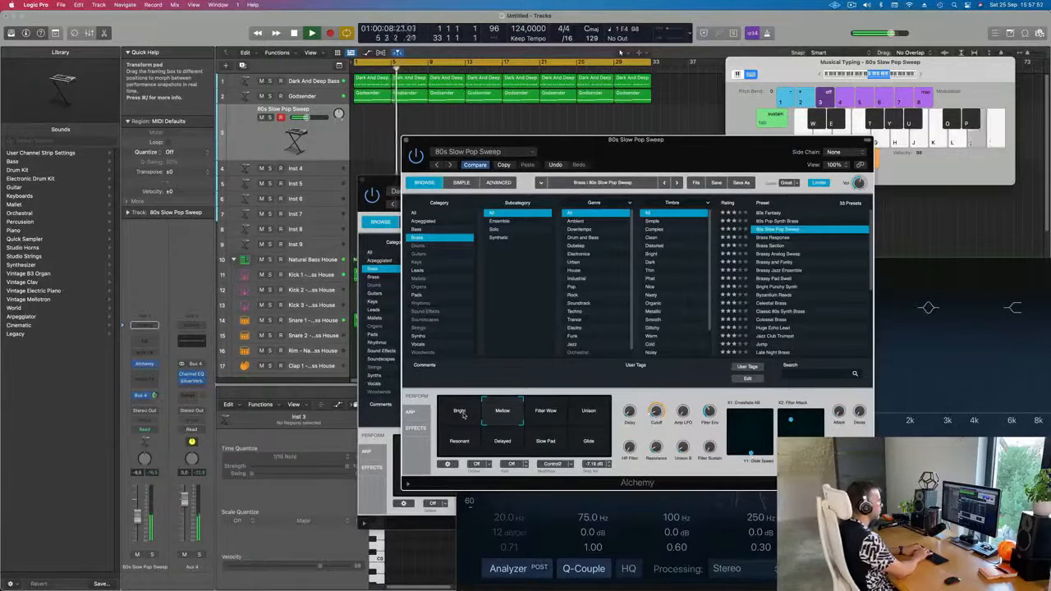
key(l)
key(k)
key(f)
key(h)
key(j)
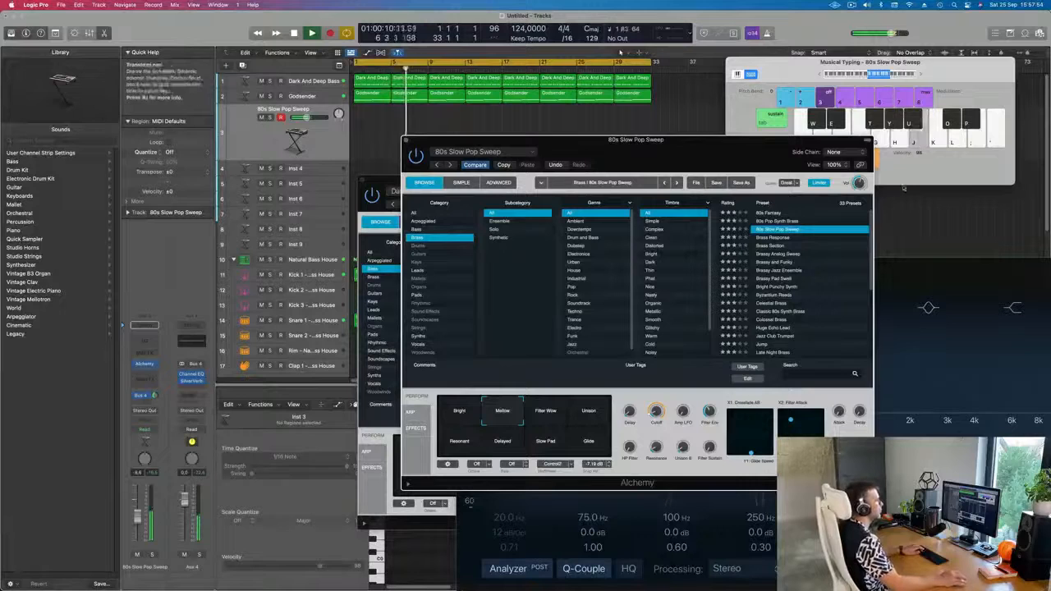
key(k)
key(f)
- Raise the Musical Typing octave to C4 and rehearse the A, B, C, F melody over the playing track
click(919, 75)
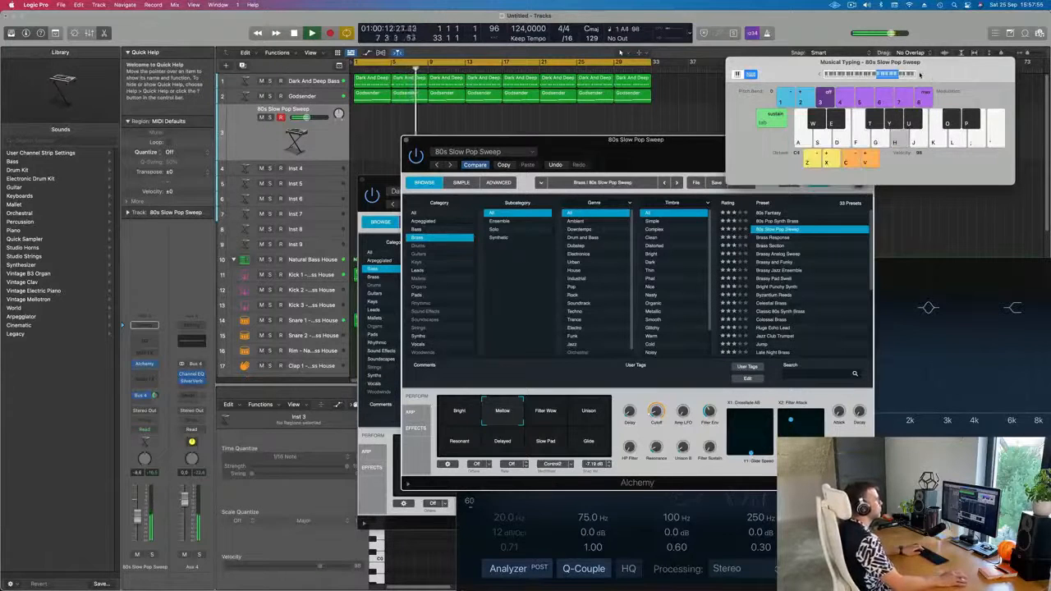
key(j)
key(k)
key(f)
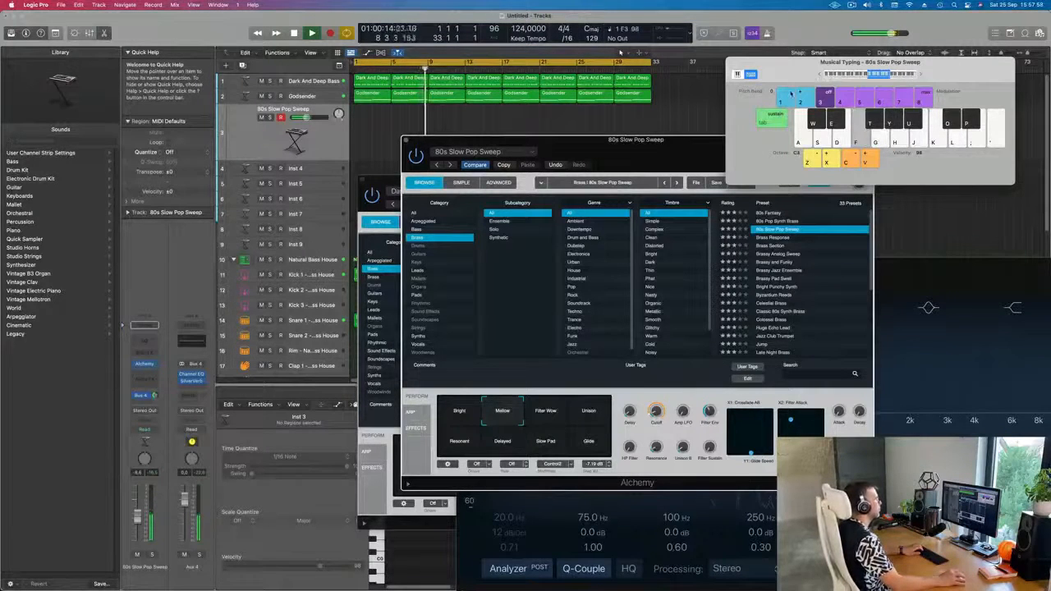
key(h)
key(j)
key(k)
key(f)
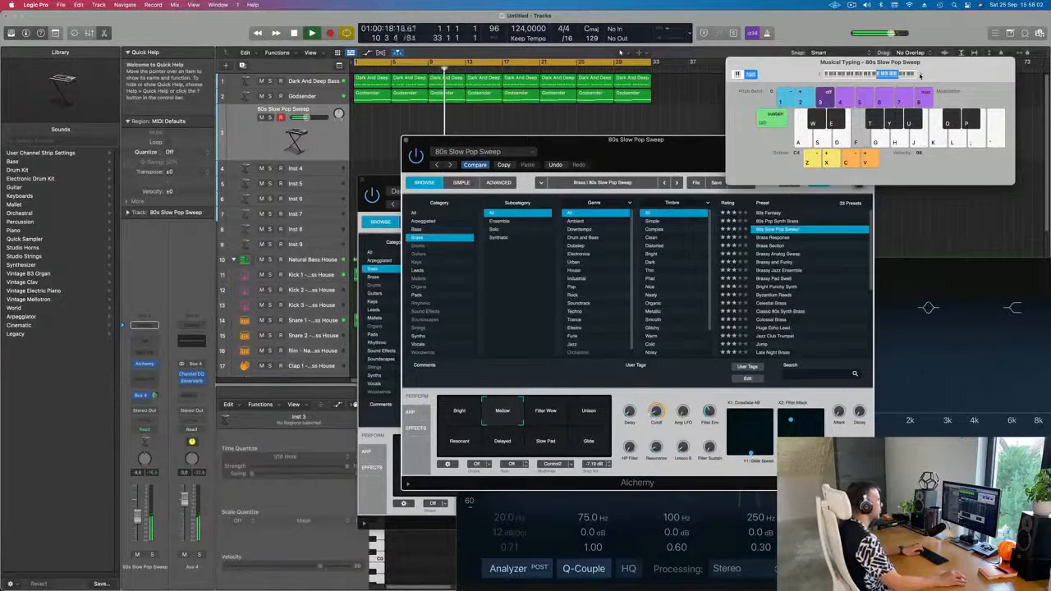
key(h)
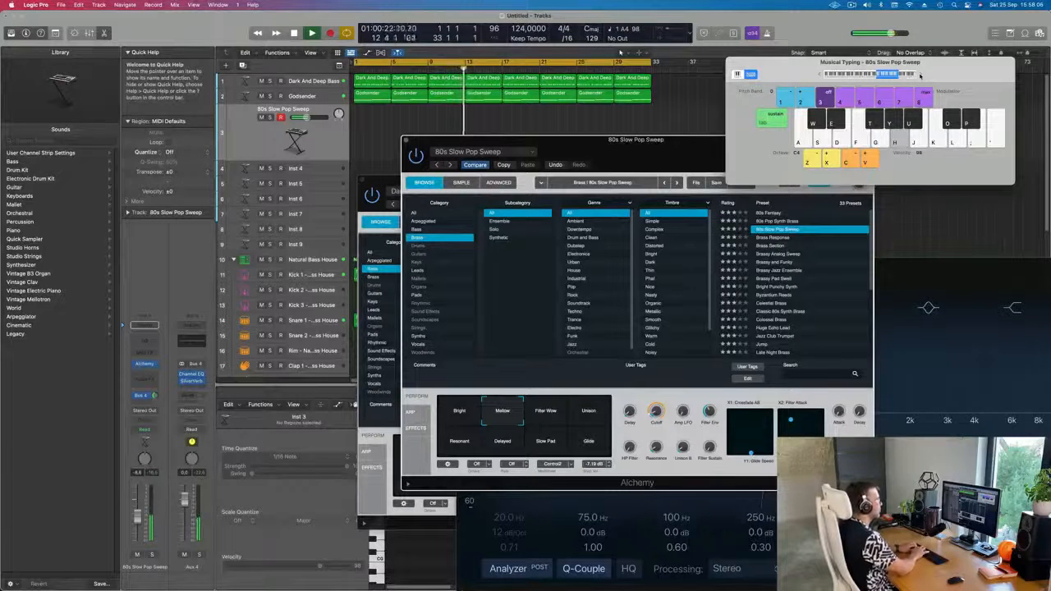
- Rehearse melody variations in octave C4 that add the notes D and E while the arrangement plays
key(d)
key(f)
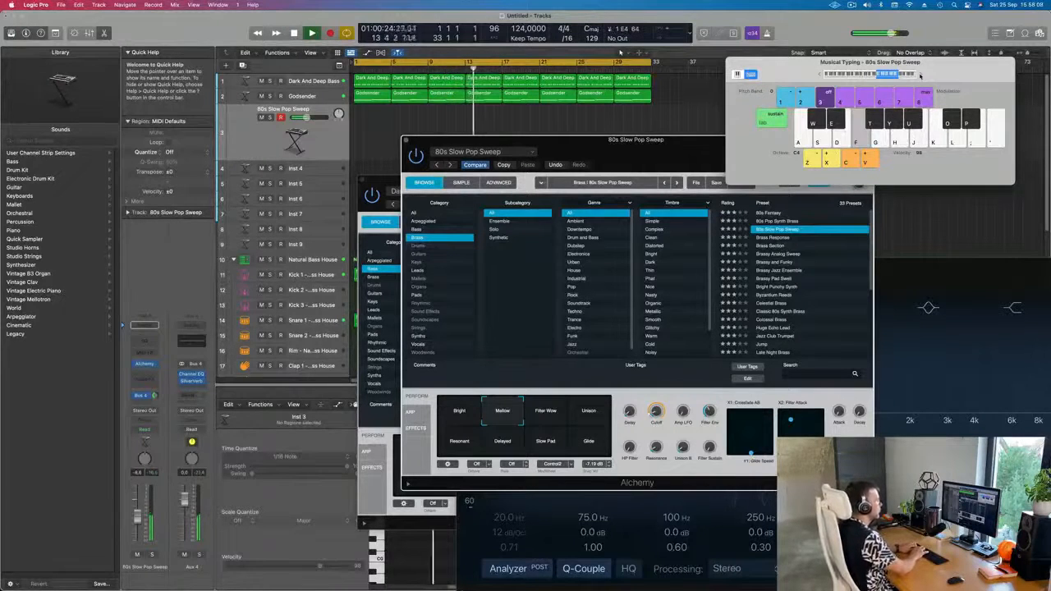
key(s)
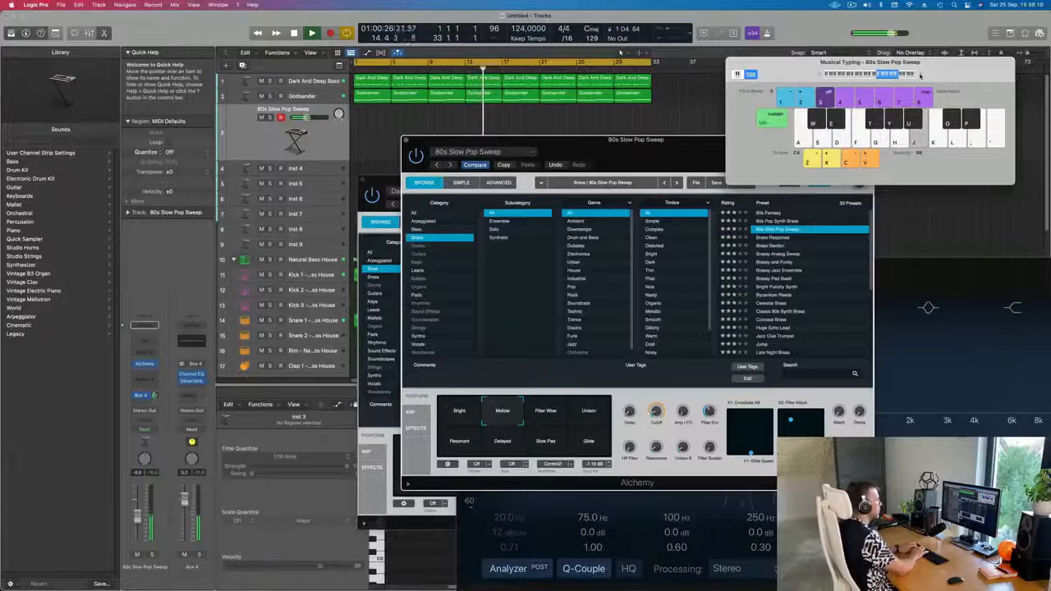
key(k)
key(j)
key(h)
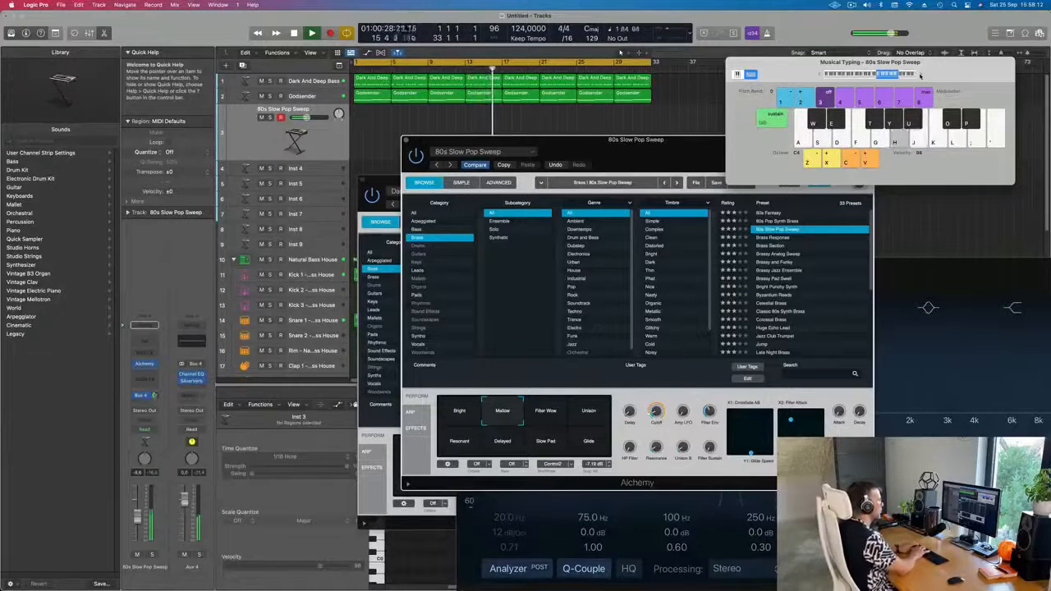
key(f)
key(s)
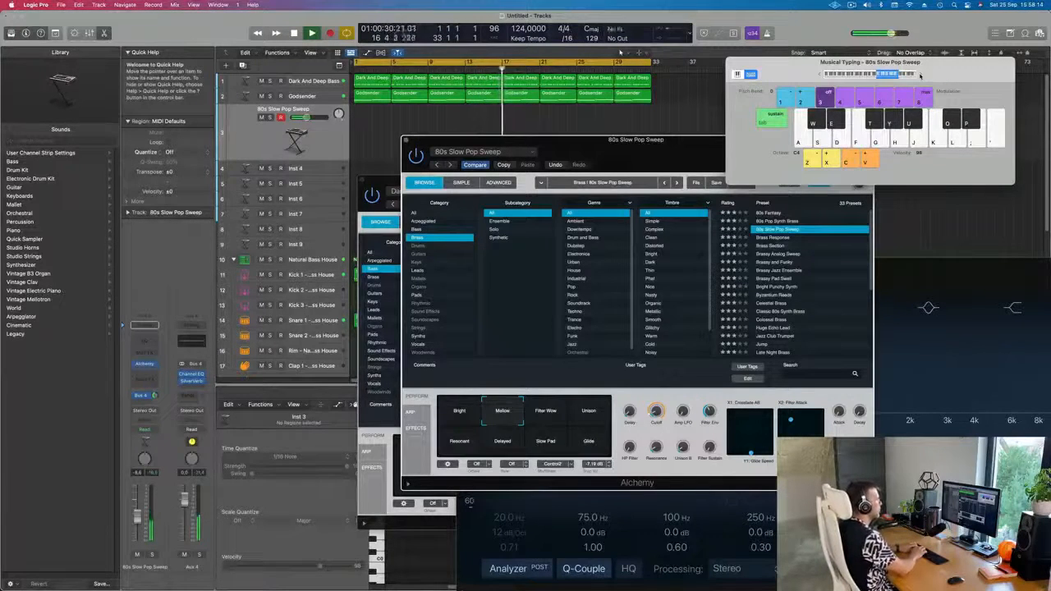
key(s)
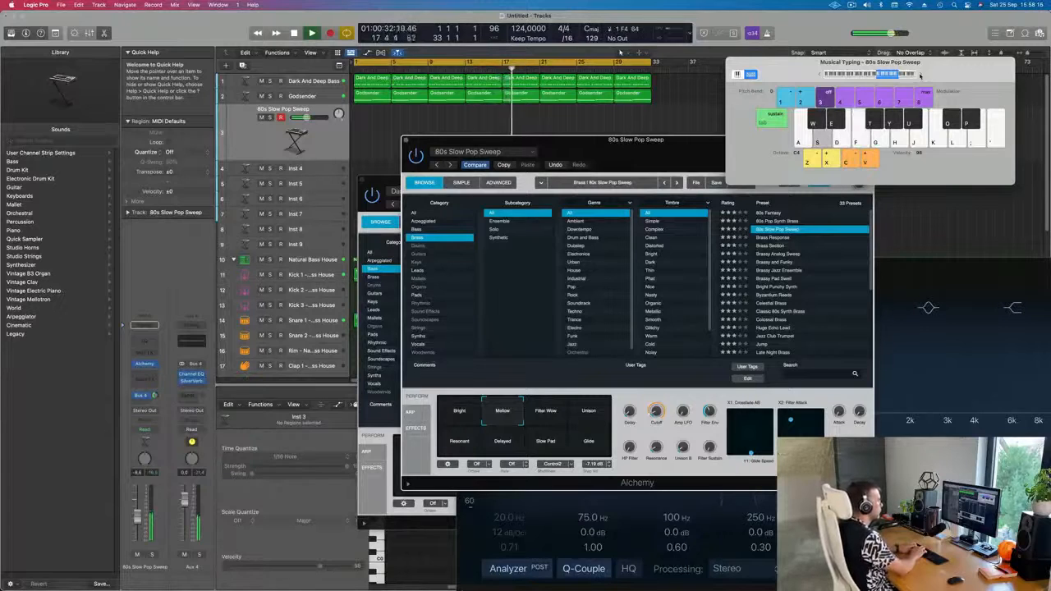
key(d)
key(j)
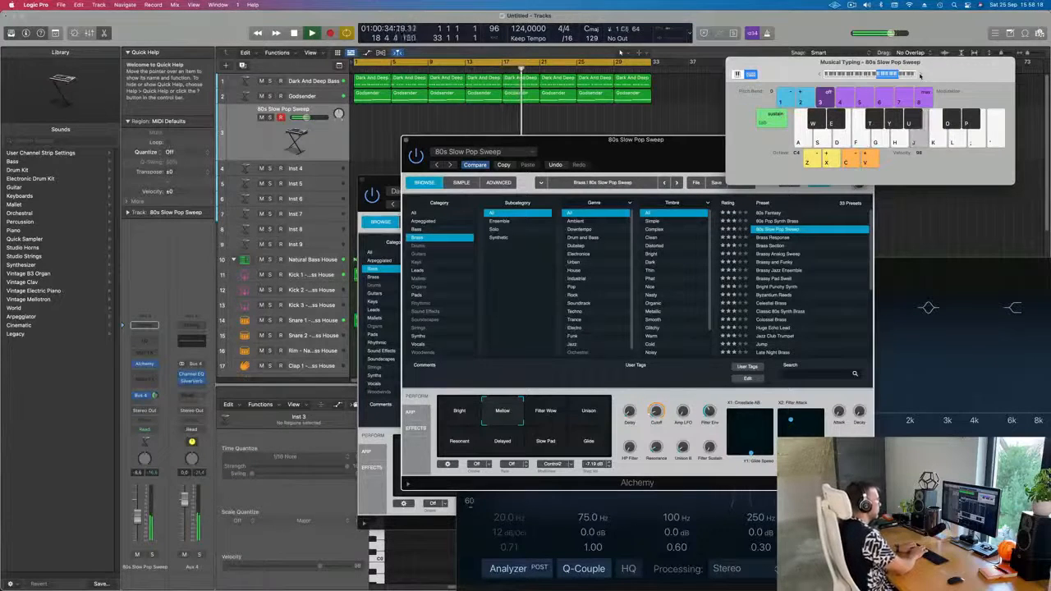
- Record the melody on the 80s Slow Pop Sweep track from about bar 21 to bar 29, then stop
key(r)
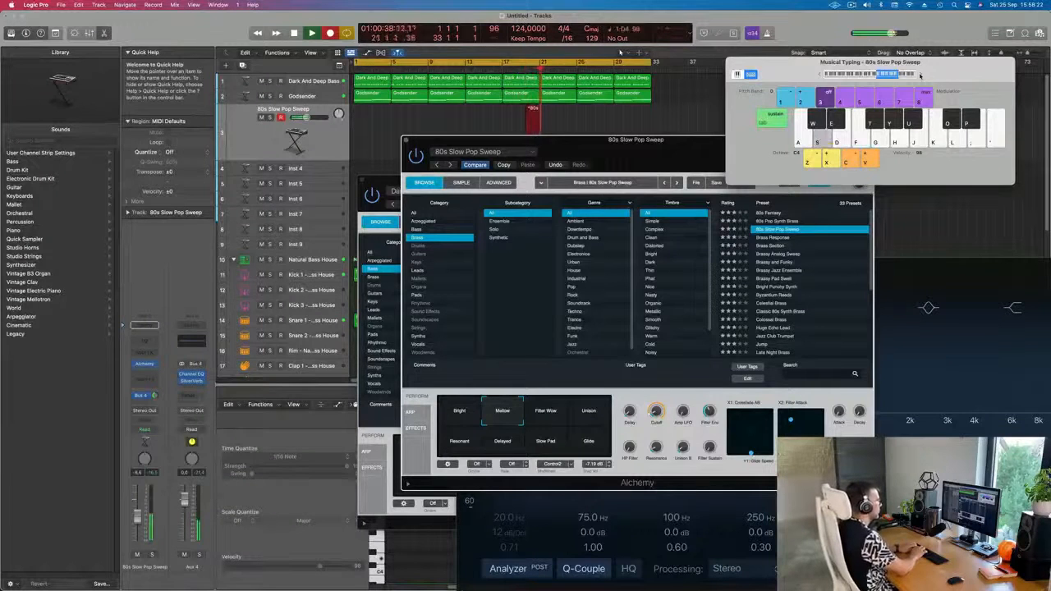
key(f)
key(j)
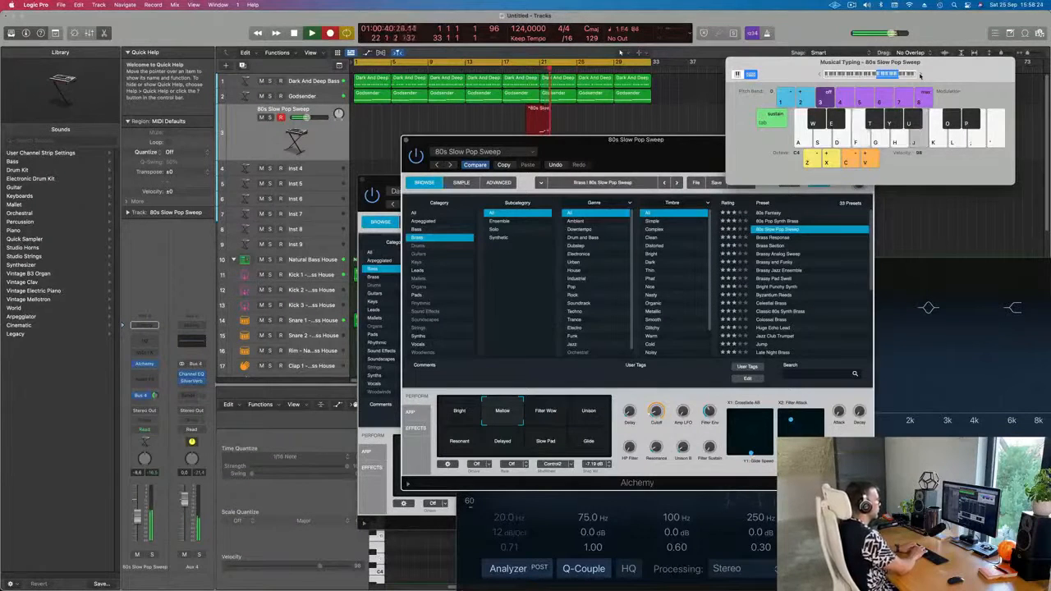
key(k)
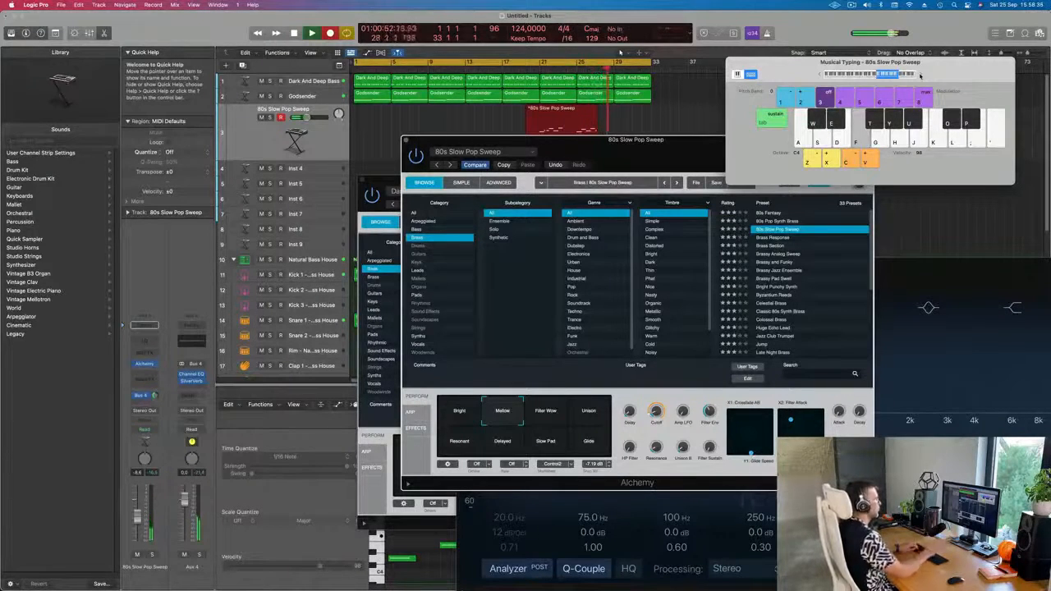
key(space)
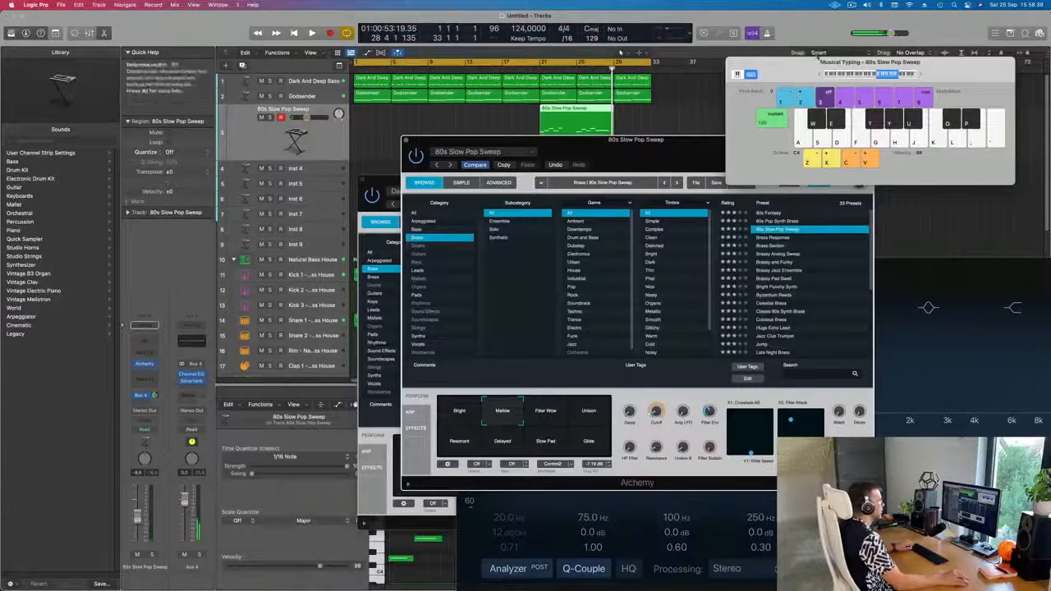
- Split the recorded region at bar 25, splitting overlapping notes, delete its first part and move the remaining part to bar 1
click(576, 112)
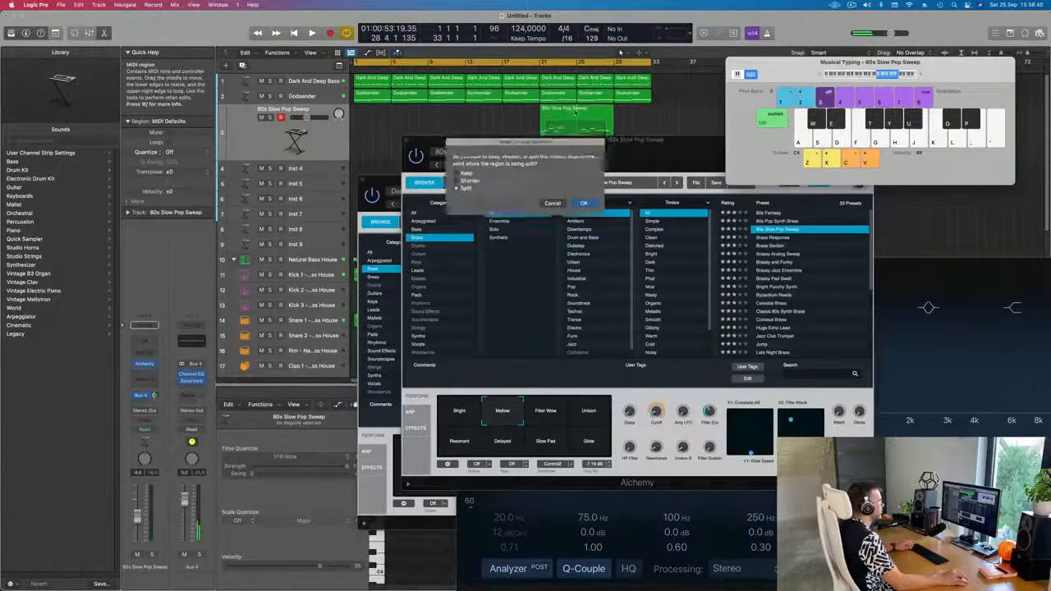
click(591, 207)
key(Delete)
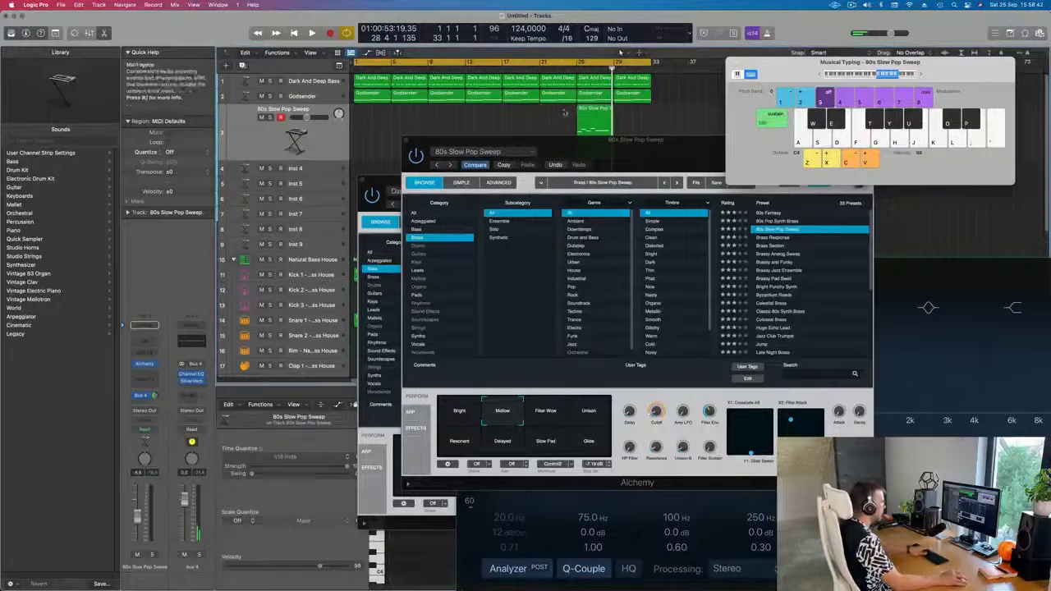
drag(585, 110, 362, 111)
- Move the Alchemy window clear of the arrangement, briefly play back the melody and open its region in the Piano Roll
key(space)
drag(506, 141, 614, 110)
key(space)
double_click(372, 108)
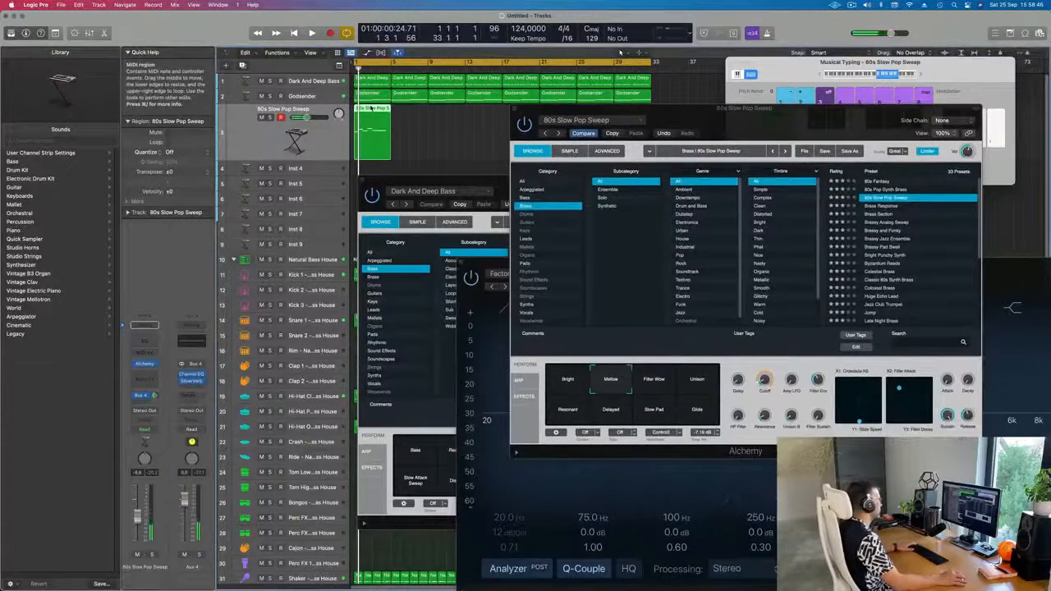
double_click(371, 108)
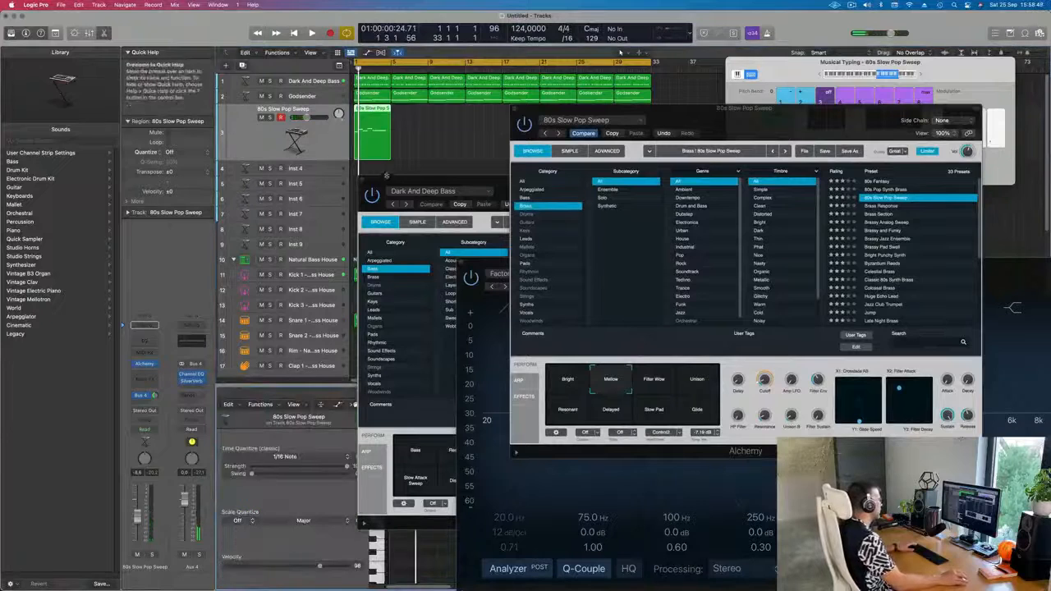
- Clear the Alchemy windows off the arrangement, then load the Keys preset 80s Pop Electric Piano on the Inst 4 track at a lower volume
drag(398, 187, 734, 126)
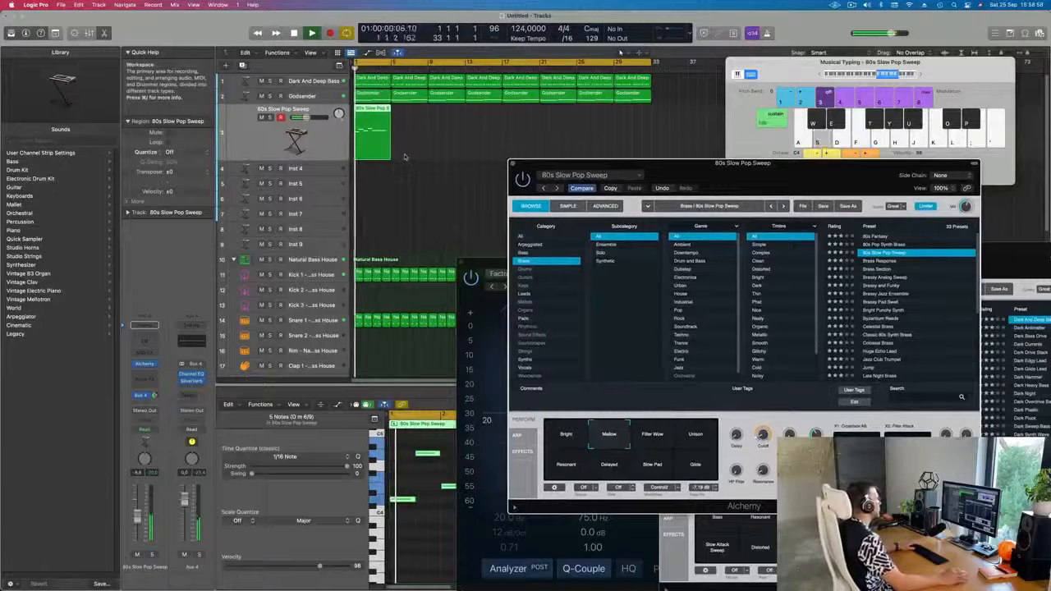
click(307, 169)
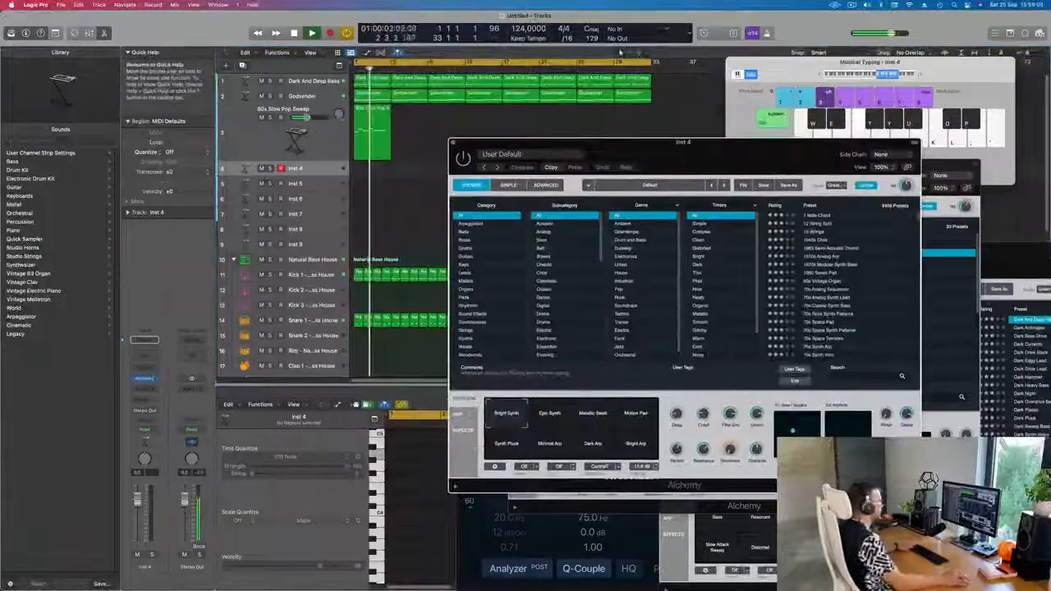
click(493, 265)
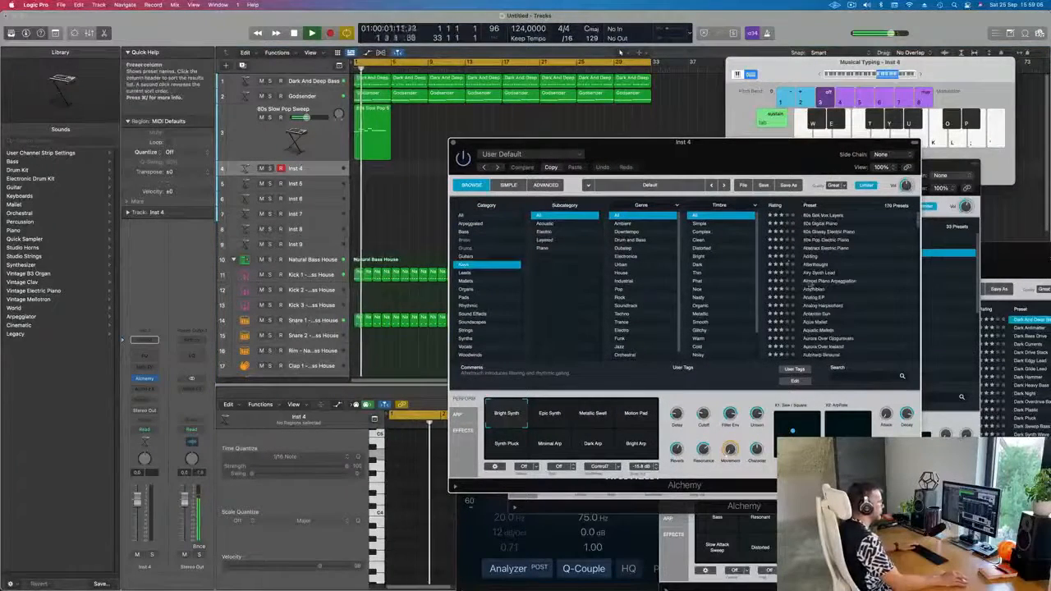
click(821, 240)
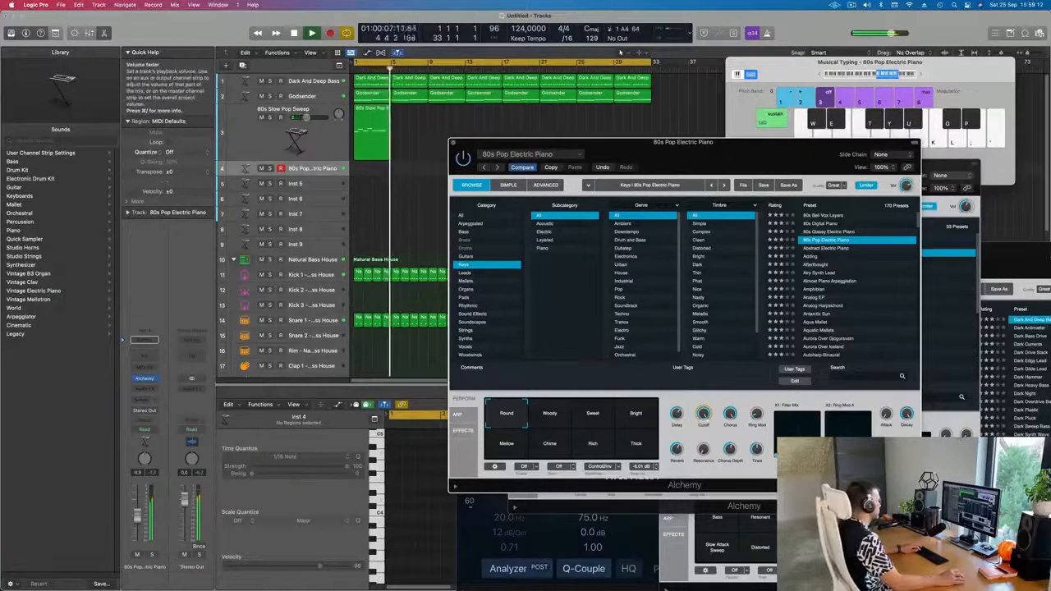
drag(138, 501, 138, 520)
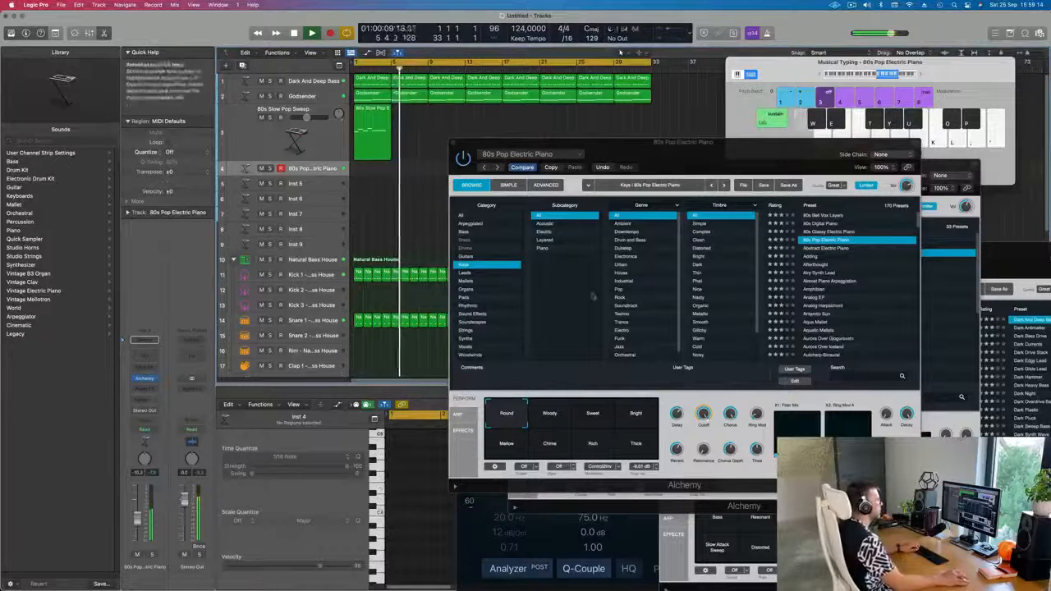
- Audition the 80s Glassy Electric Piano and Afterthought presets, and load Airy Synth Lead on track 4
click(828, 232)
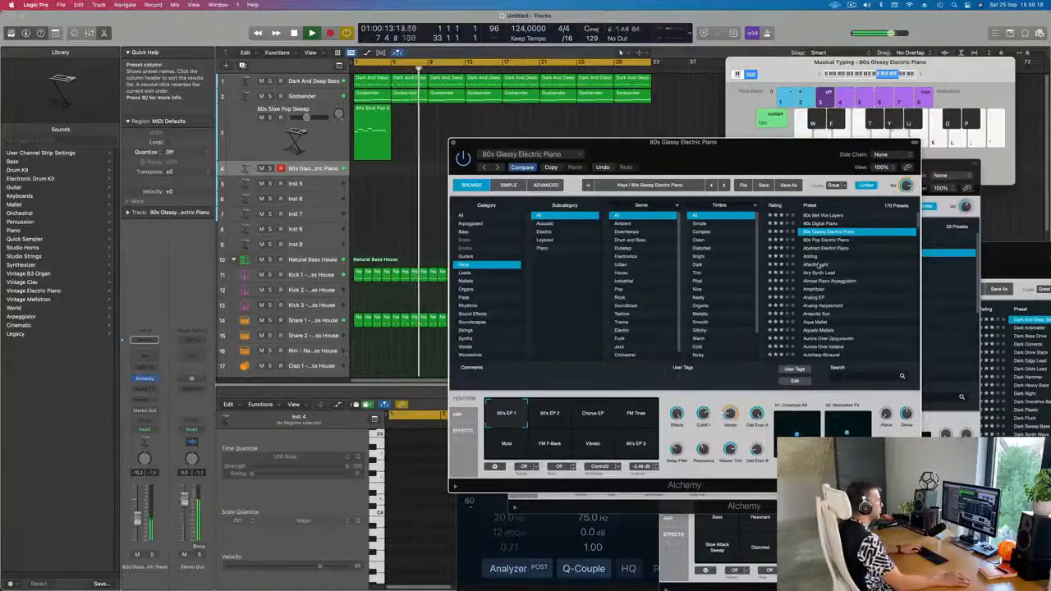
click(817, 265)
click(820, 274)
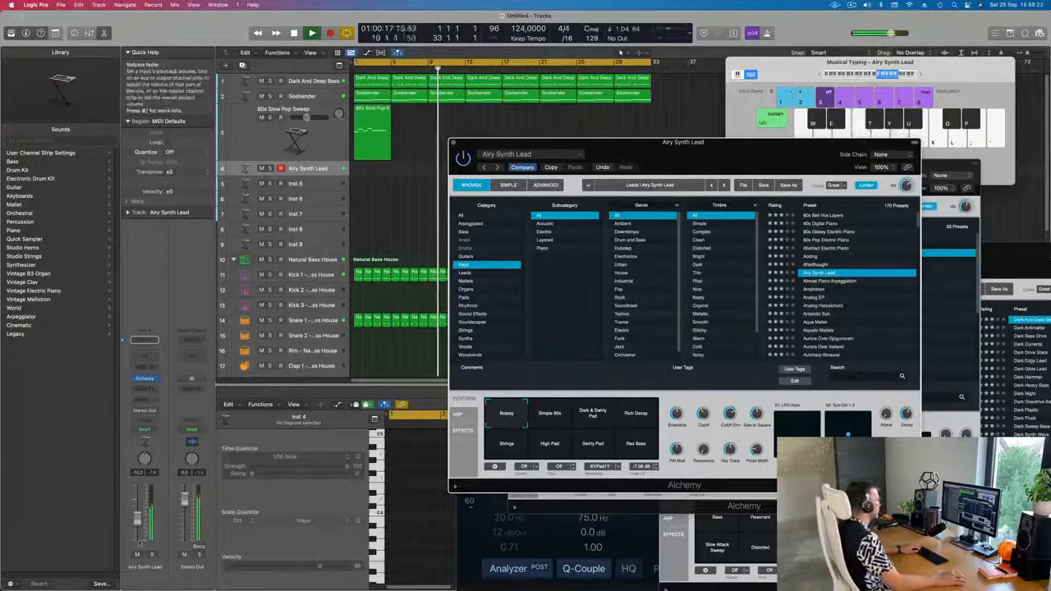
- Lower the Musical Typing octave to C2, move its window aside and try out the notes D, F and A with Airy Synth Lead
click(842, 23)
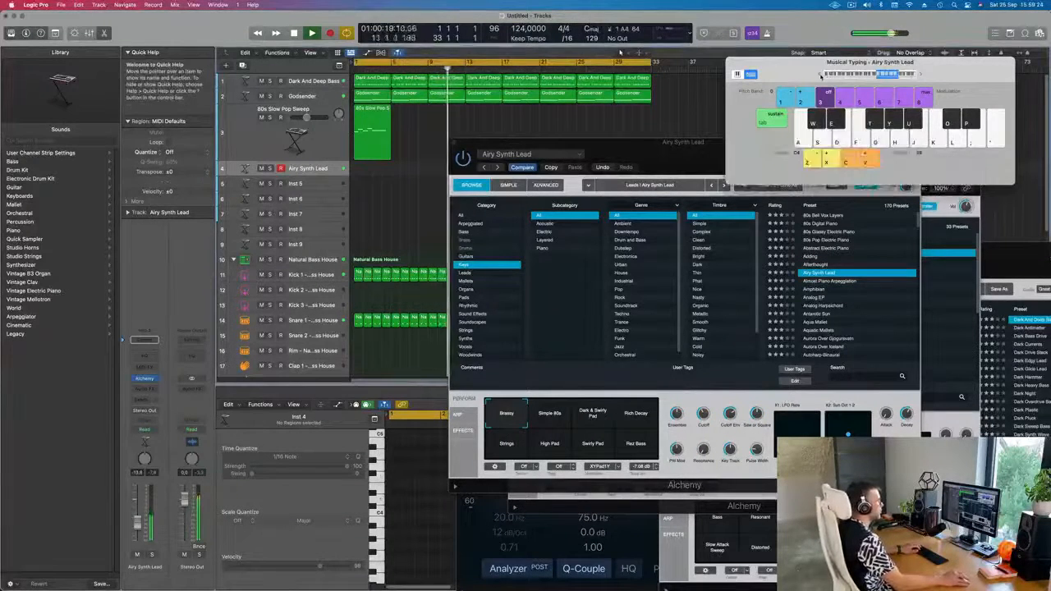
click(820, 75)
key(s)
key(f)
key(h)
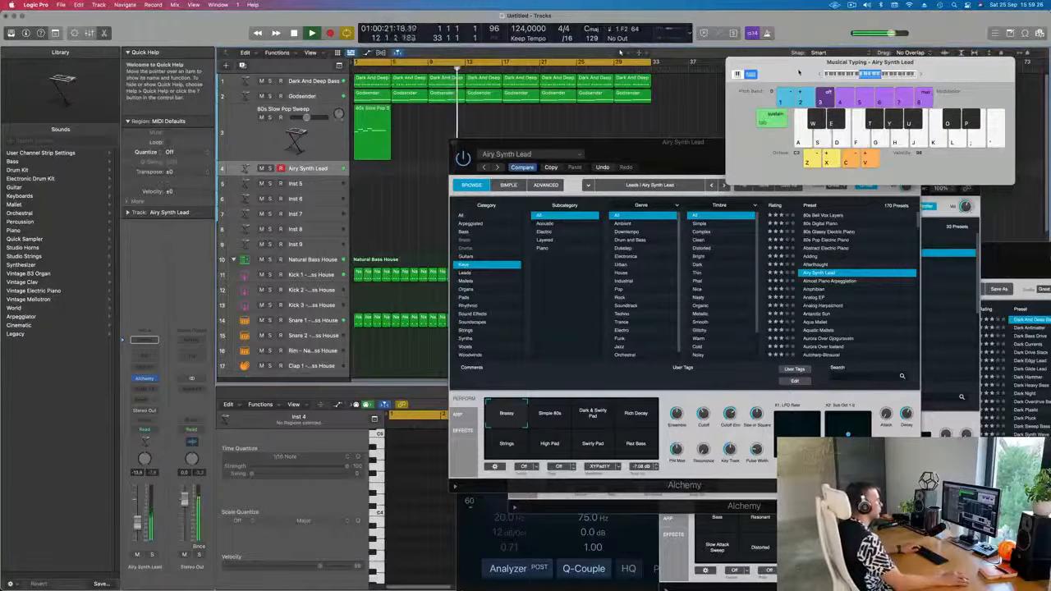
key(s)
drag(798, 73, 822, 80)
key(s)
key(f)
key(h)
key(h)
key(f)
click(633, 153)
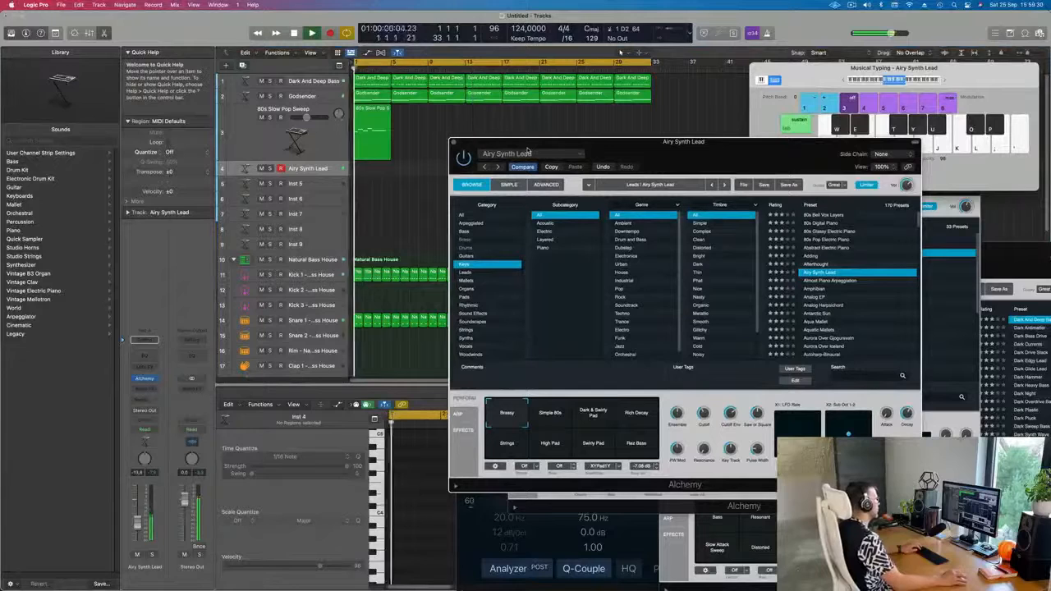
- Add a Bus 3 Reverb send with a raised level to the Airy Synth Lead track, and open the send's options
click(143, 339)
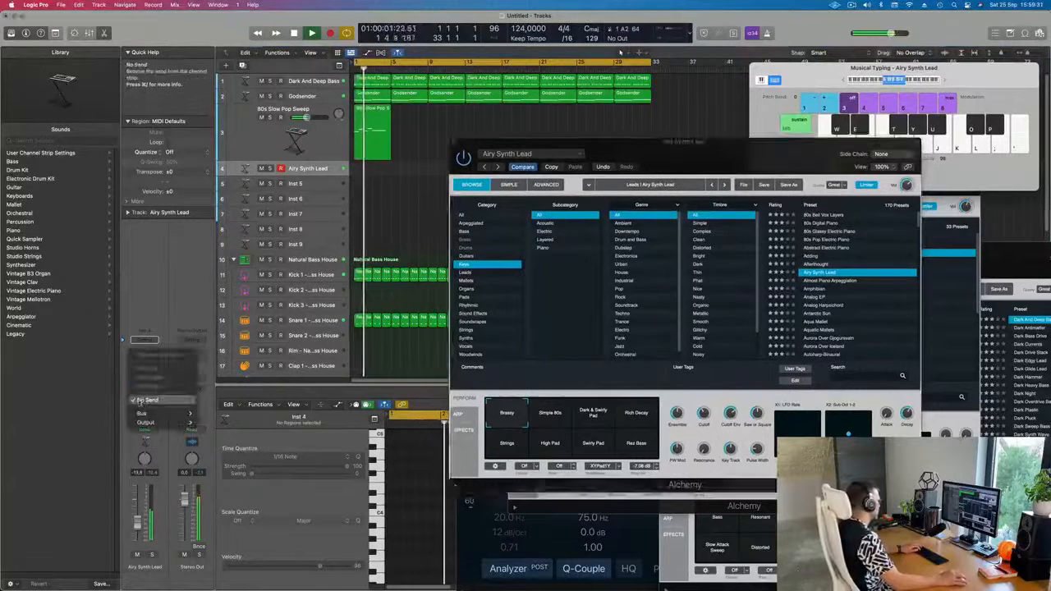
mouse_move(169, 413)
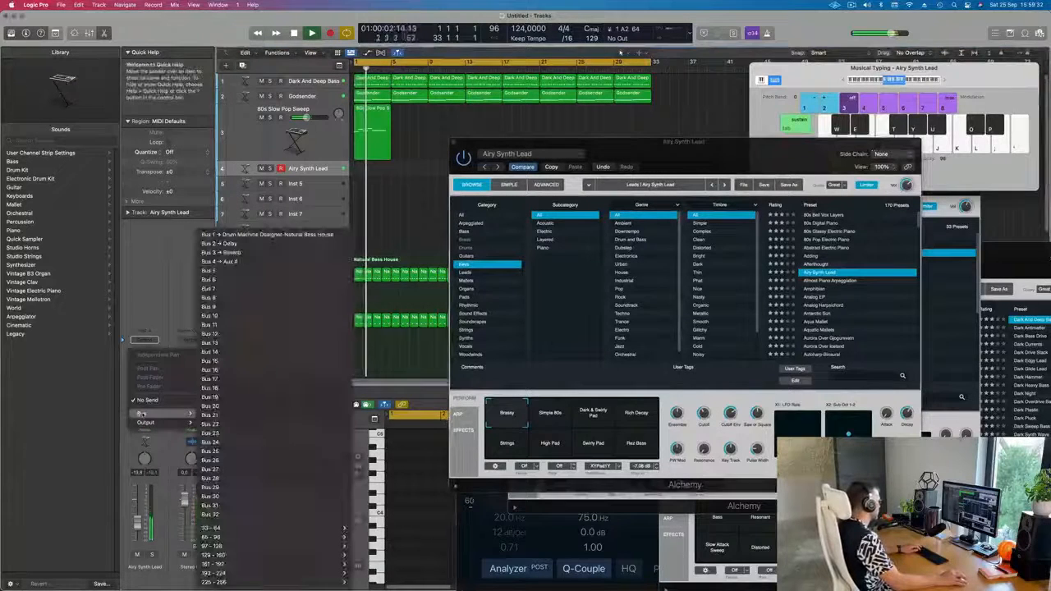
click(234, 253)
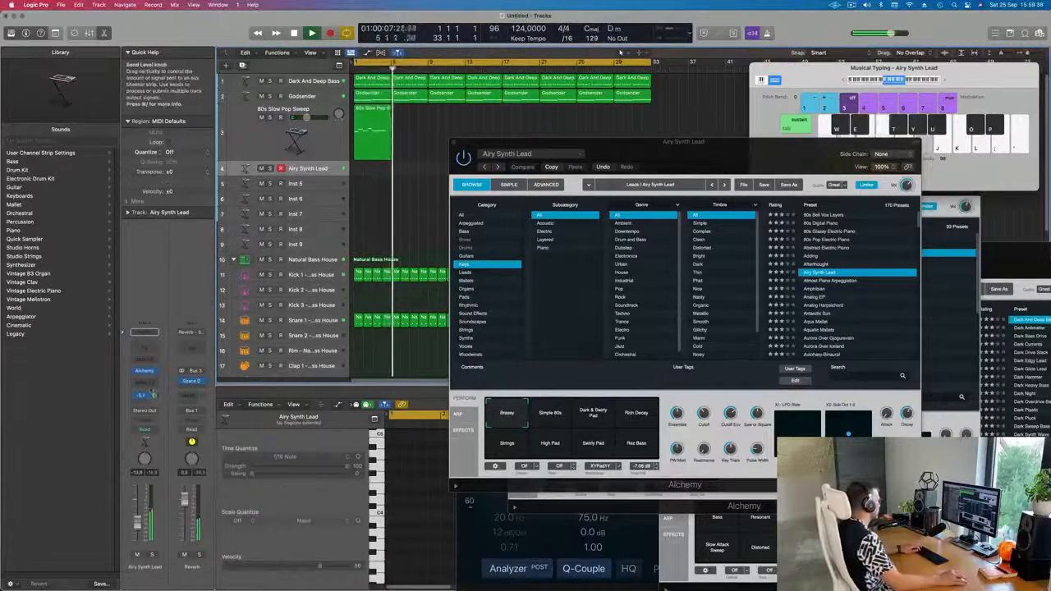
click(146, 397)
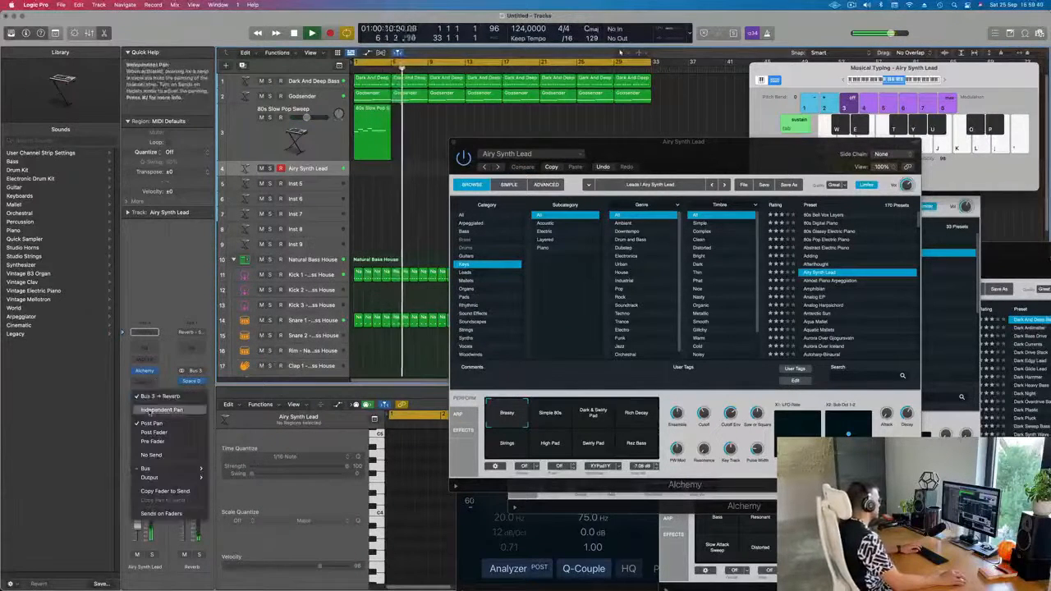
- Route the Airy Synth Lead track's send to Bus 4 (Aux 4) and move its Alchemy window aside
mouse_move(169, 470)
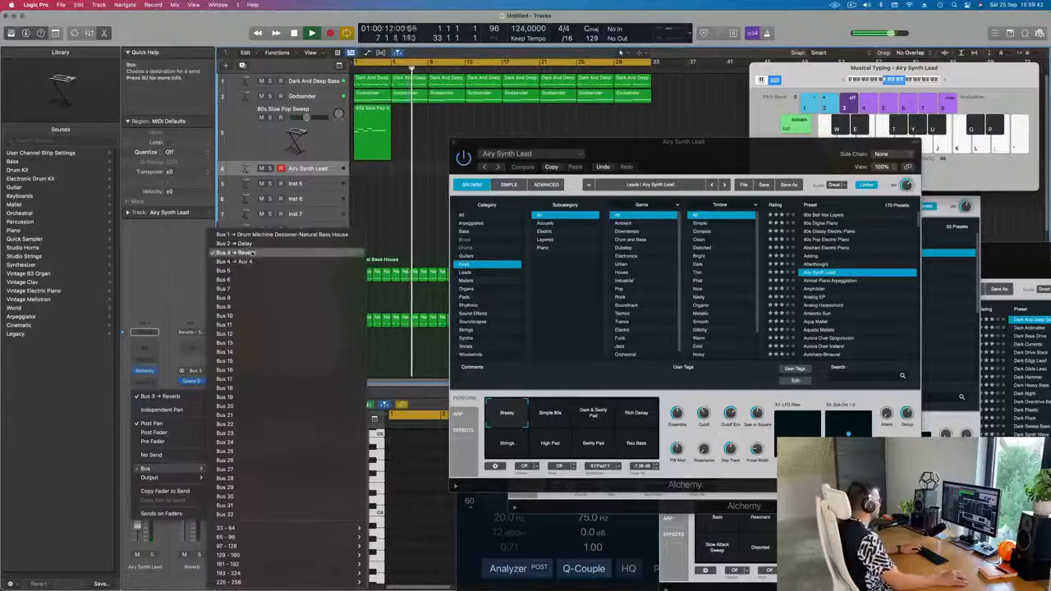
click(250, 262)
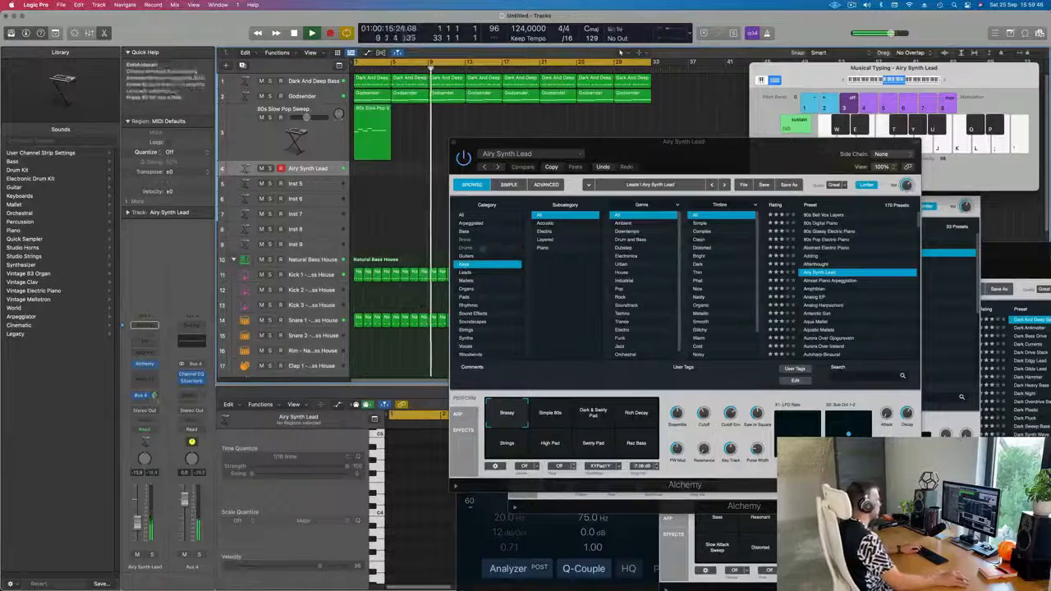
drag(688, 148, 732, 159)
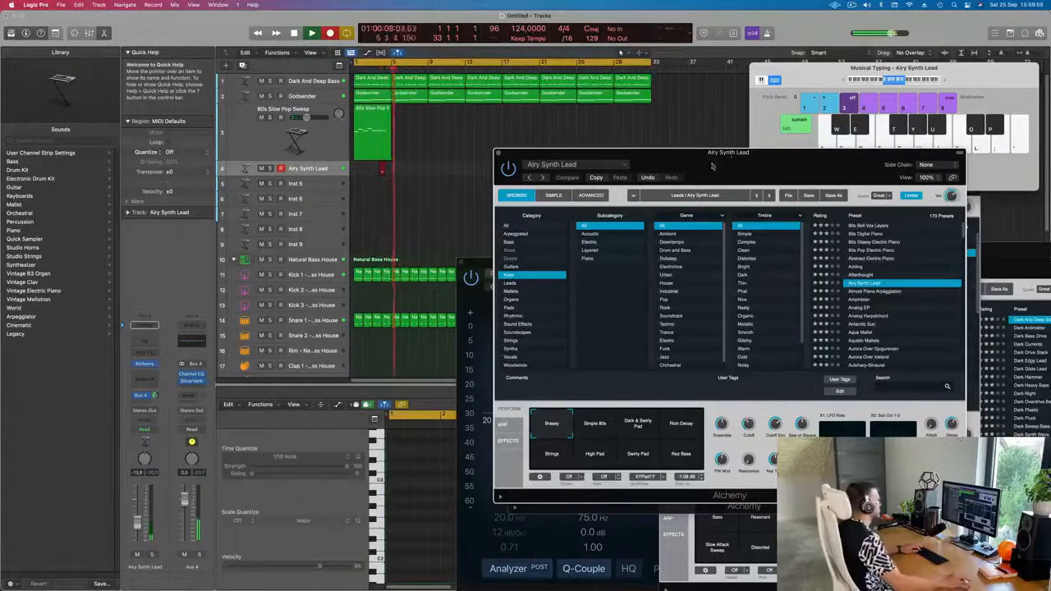
- Finish recording the Airy Synth Lead region and select its middle note in the Piano Roll
key(space)
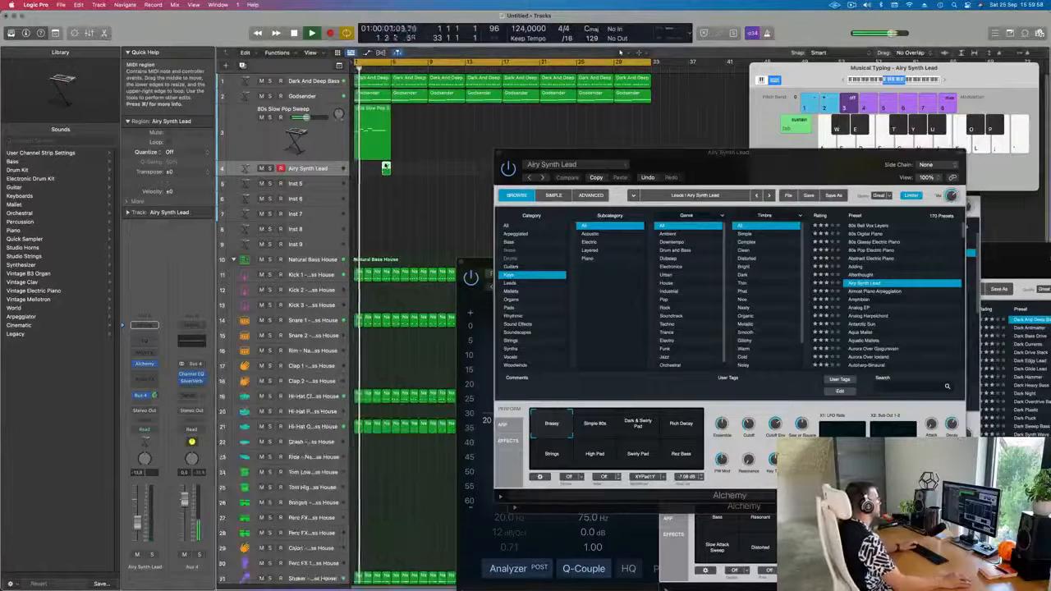
double_click(386, 168)
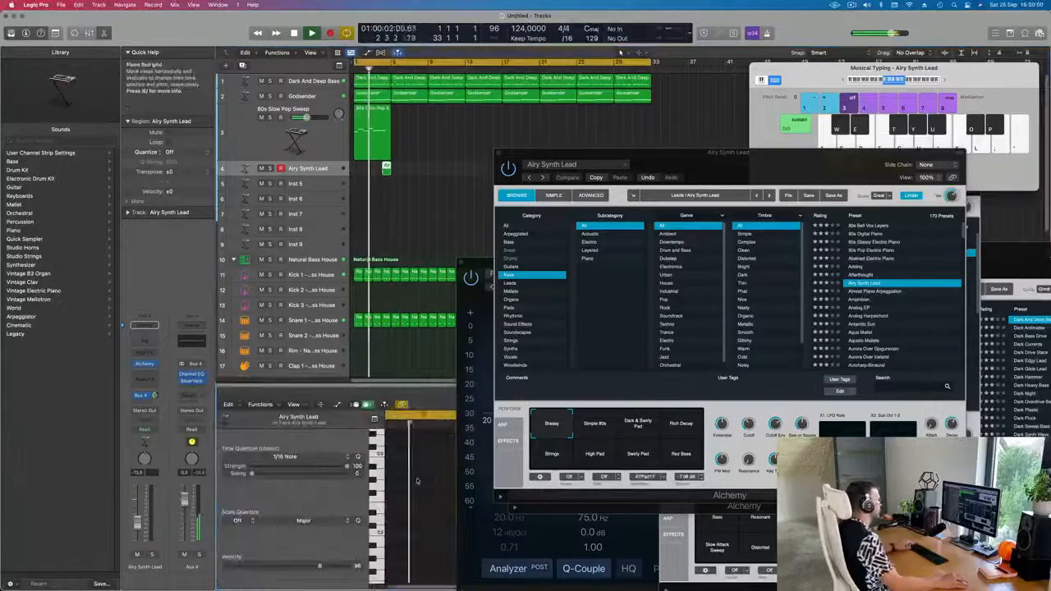
key(super+a)
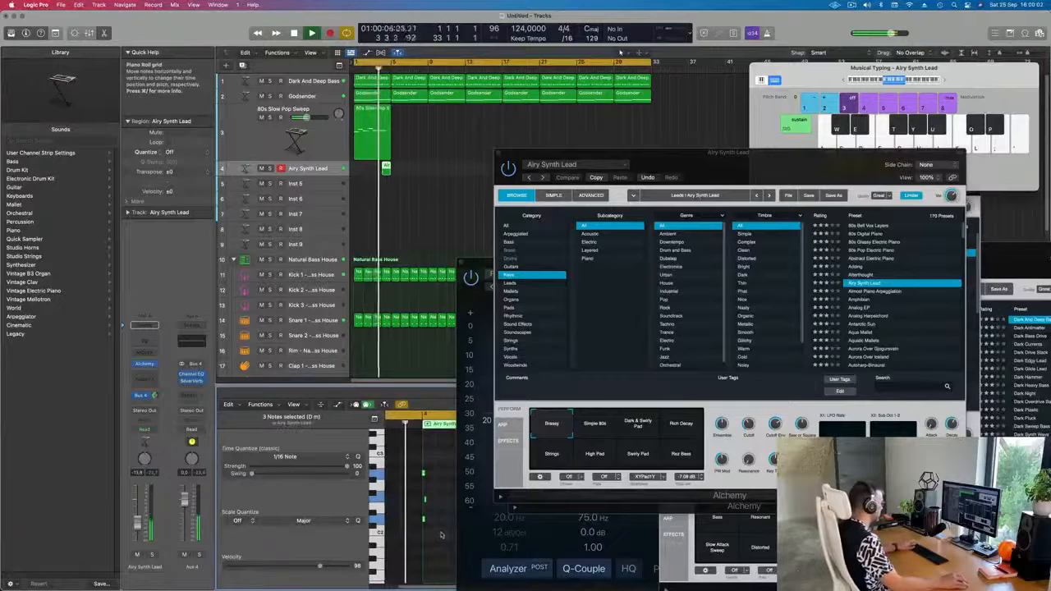
key(super+Right)
key(super+Right)
click(417, 500)
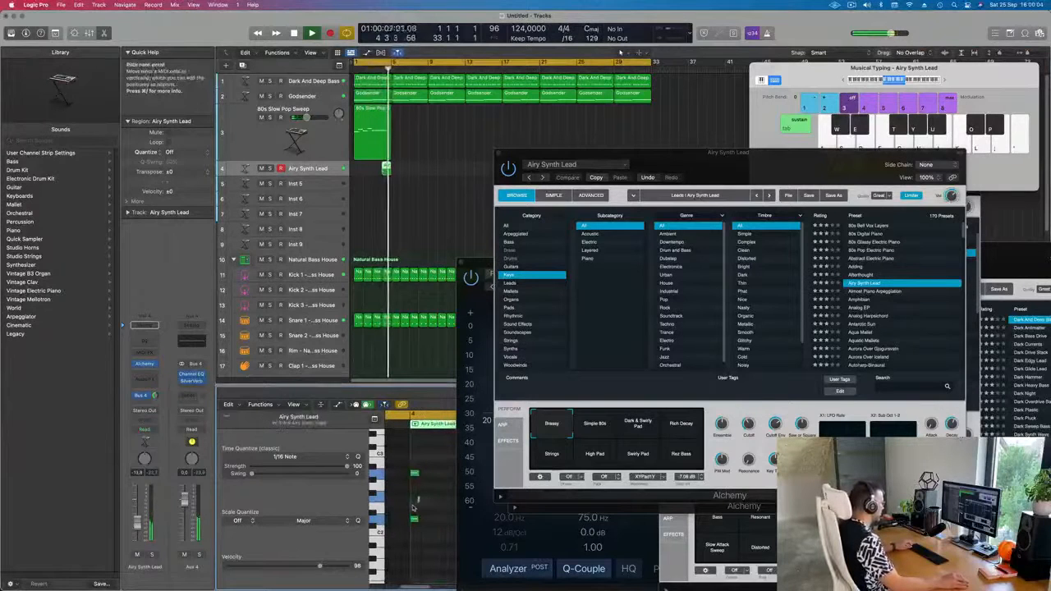
key(Return)
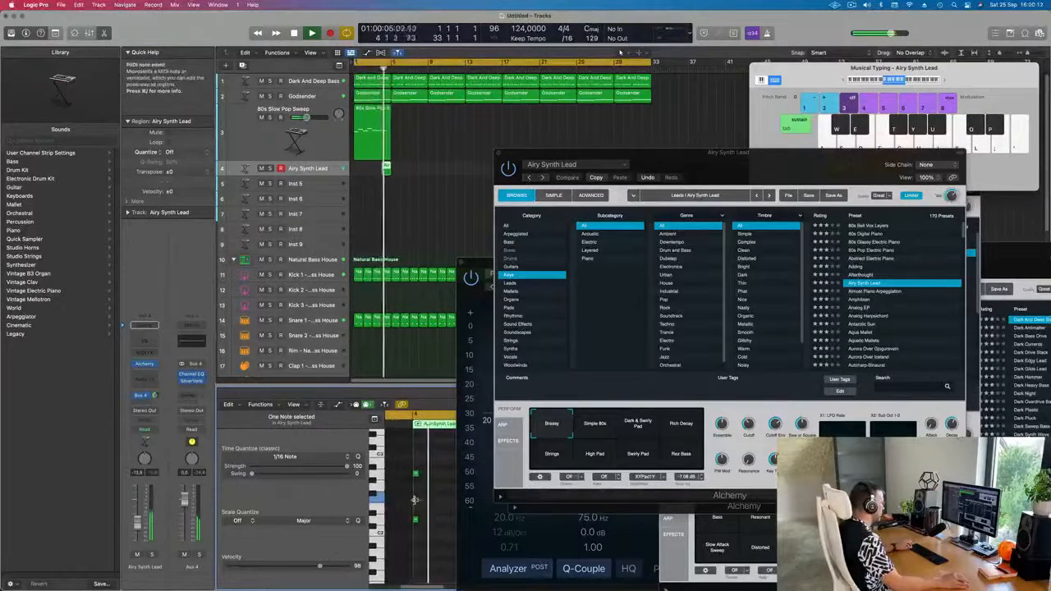
key(Return)
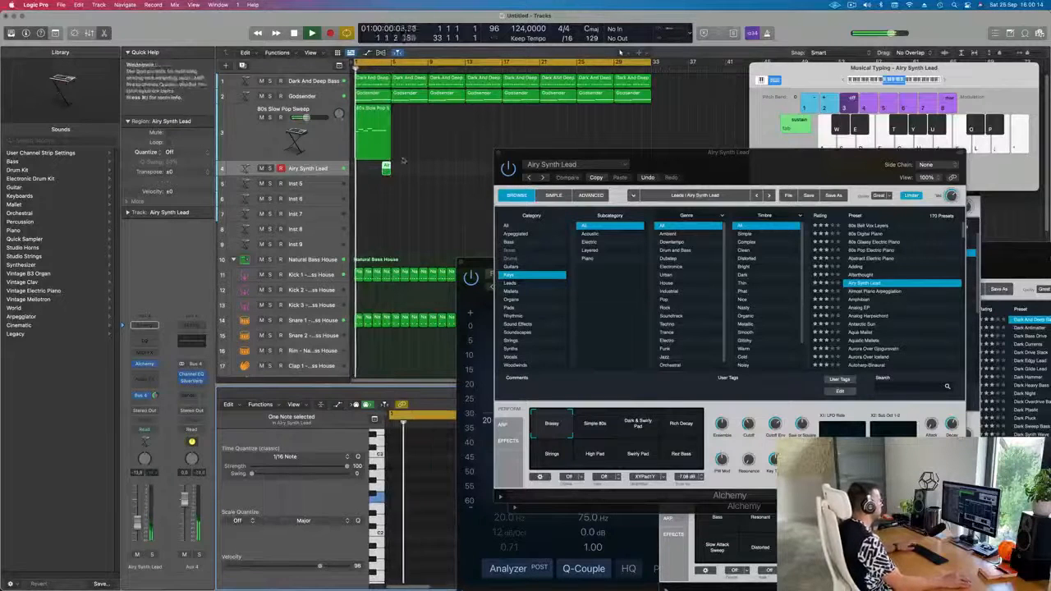
- Raise the Airy Synth Lead track's volume slightly and switch its Alchemy transform pad to the Rich Decay snapshot
click(138, 523)
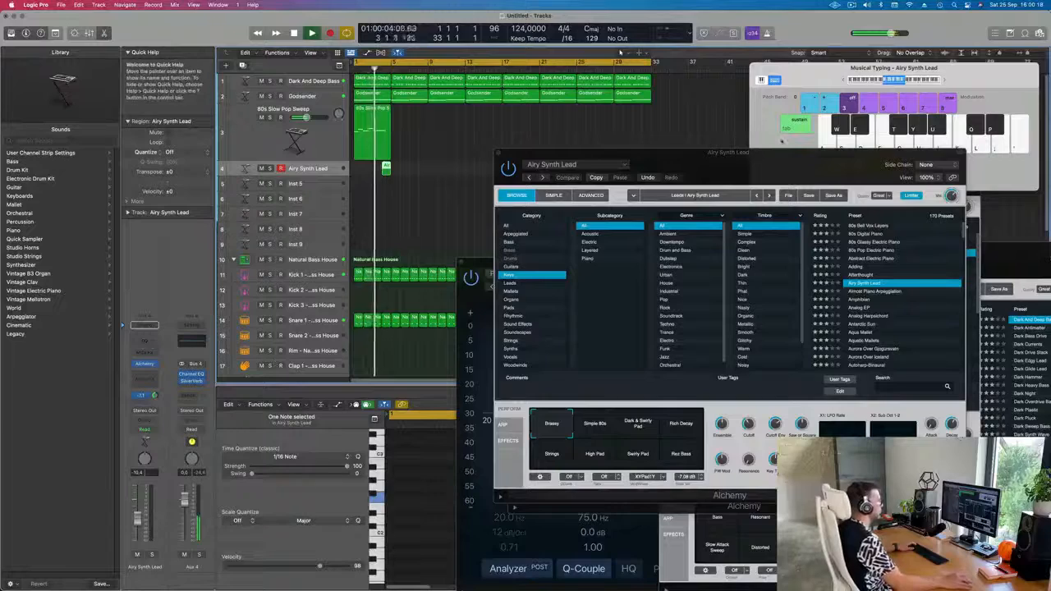
drag(785, 164, 771, 120)
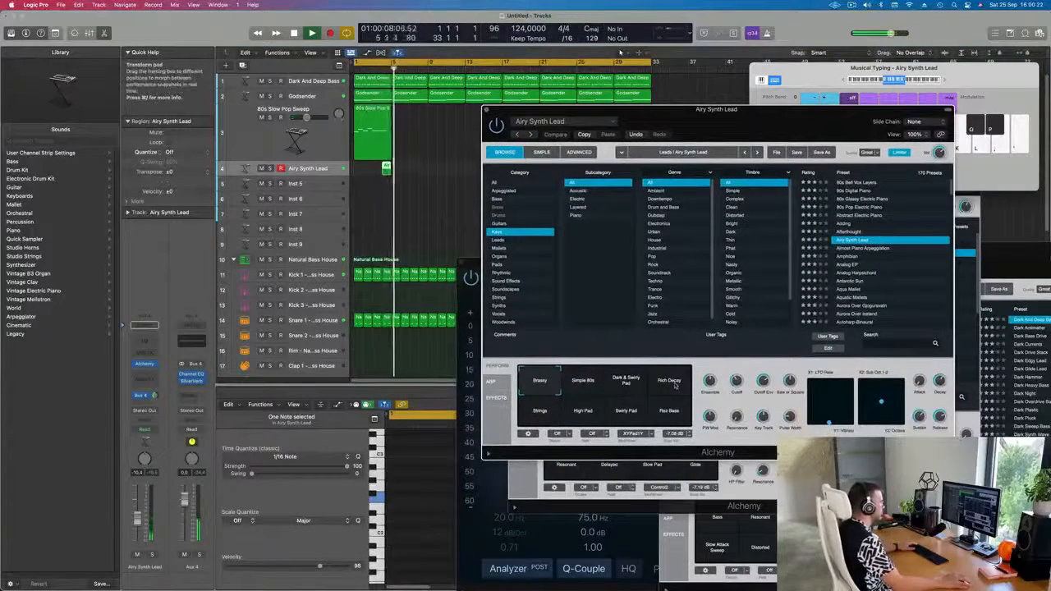
click(675, 383)
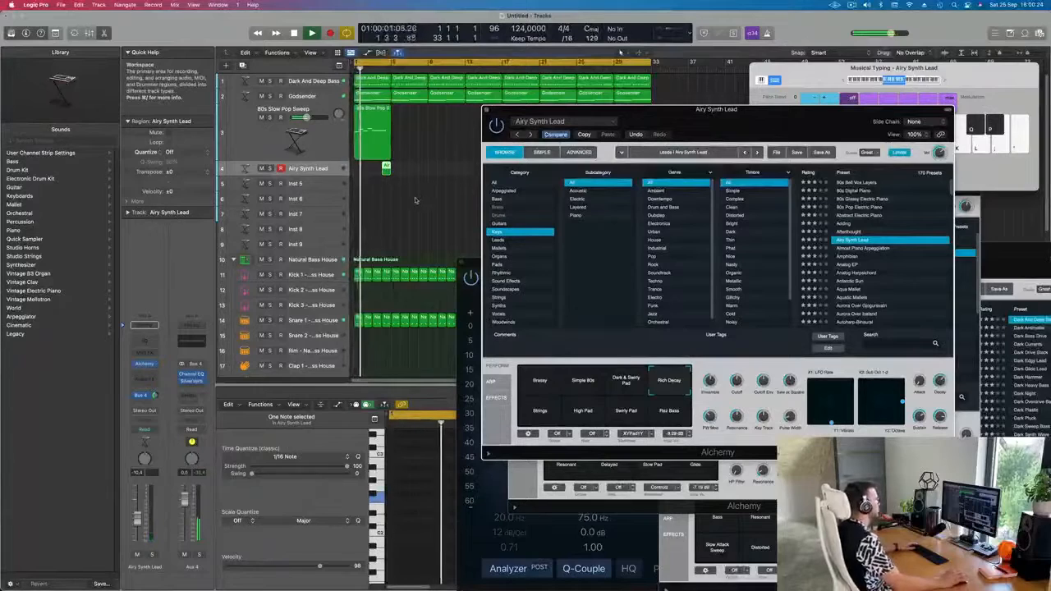
drag(685, 119, 724, 170)
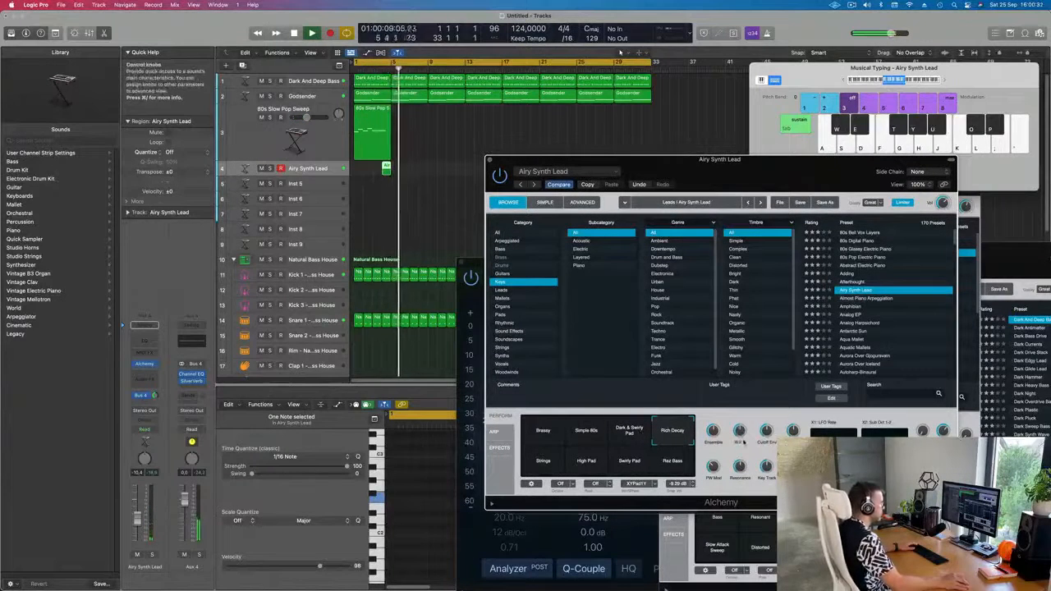
- Repeat the 80s Slow Pop Sweep and Airy Synth Lead regions together until they fill the arrangement up to bar 33
key(space)
key(space)
drag(414, 136, 369, 184)
key(super+r)
key(super+r)
key(super+r)
key(super+r)
key(super+r)
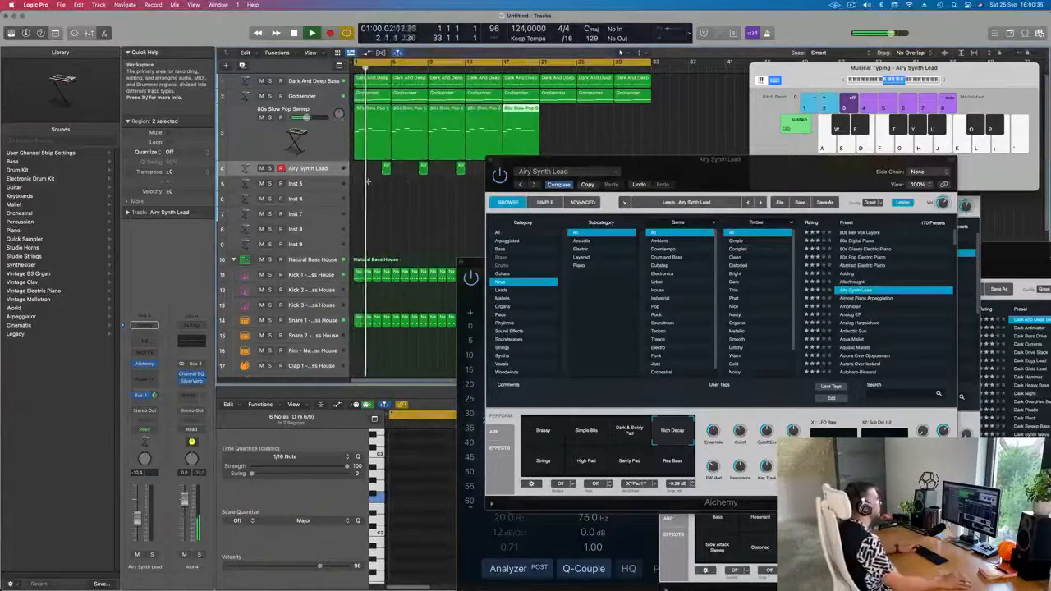
- Audition the Brassy and Strings snapshots for Airy Synth Lead and settle on Brassy
mouse_move(679, 169)
mouse_down()
mouse_move(700, 169)
mouse_move(640, 170)
mouse_move(676, 177)
mouse_move(645, 178)
mouse_move(677, 168)
mouse_up()
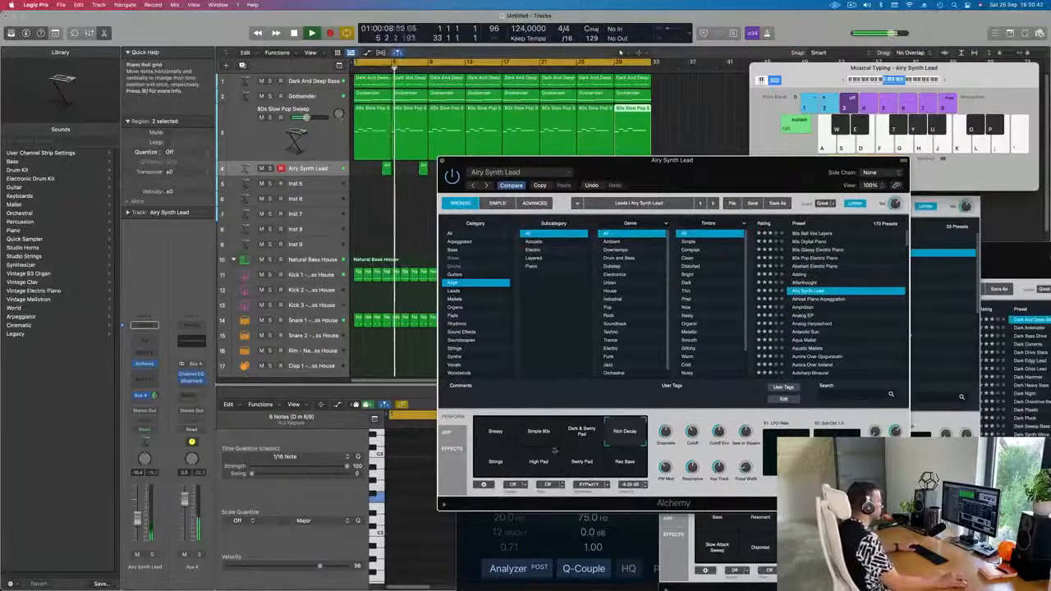
click(496, 435)
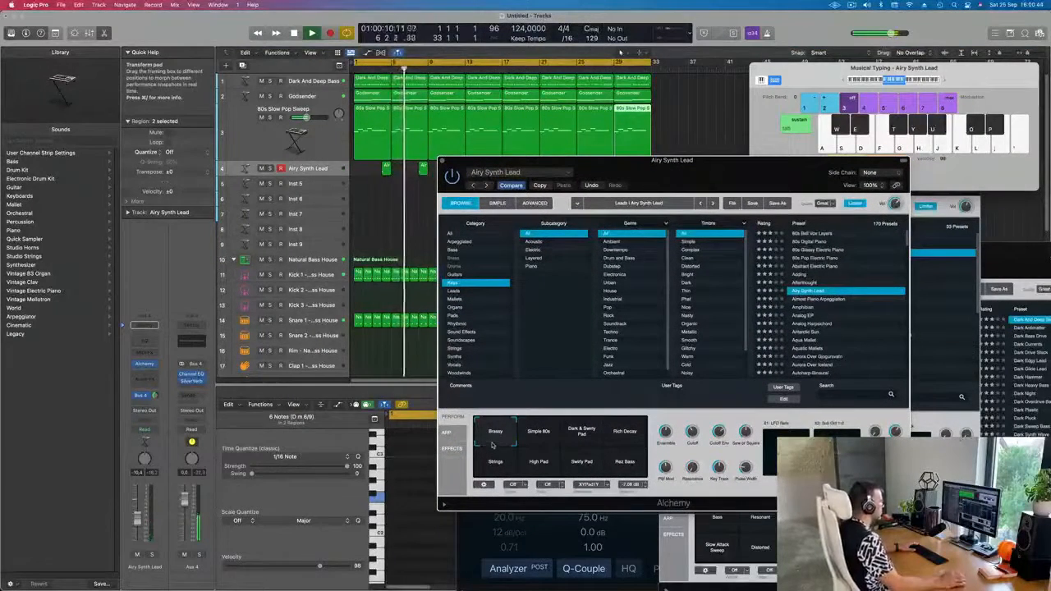
click(493, 463)
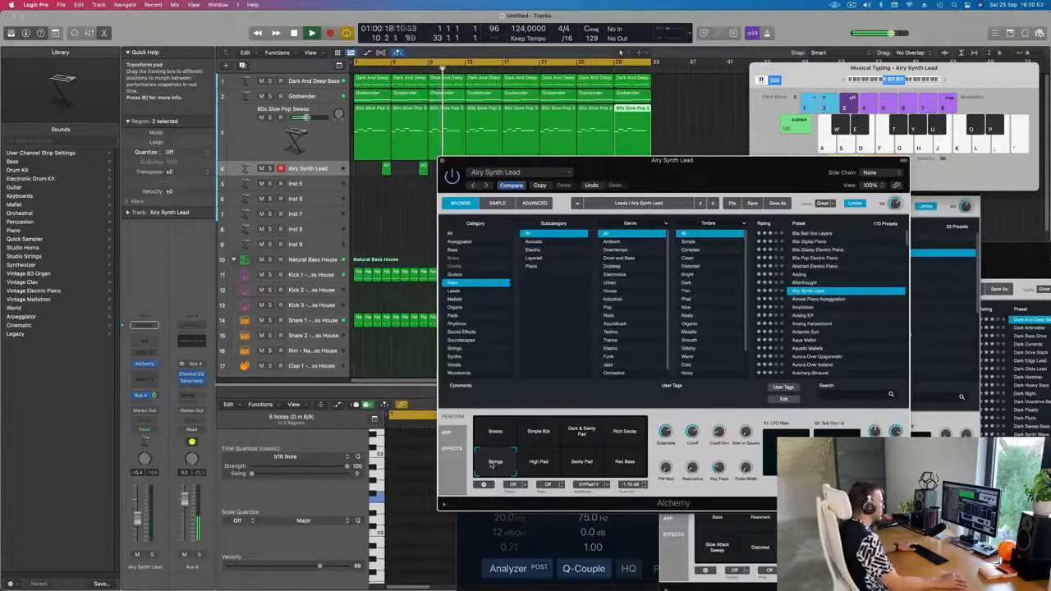
drag(740, 168, 748, 220)
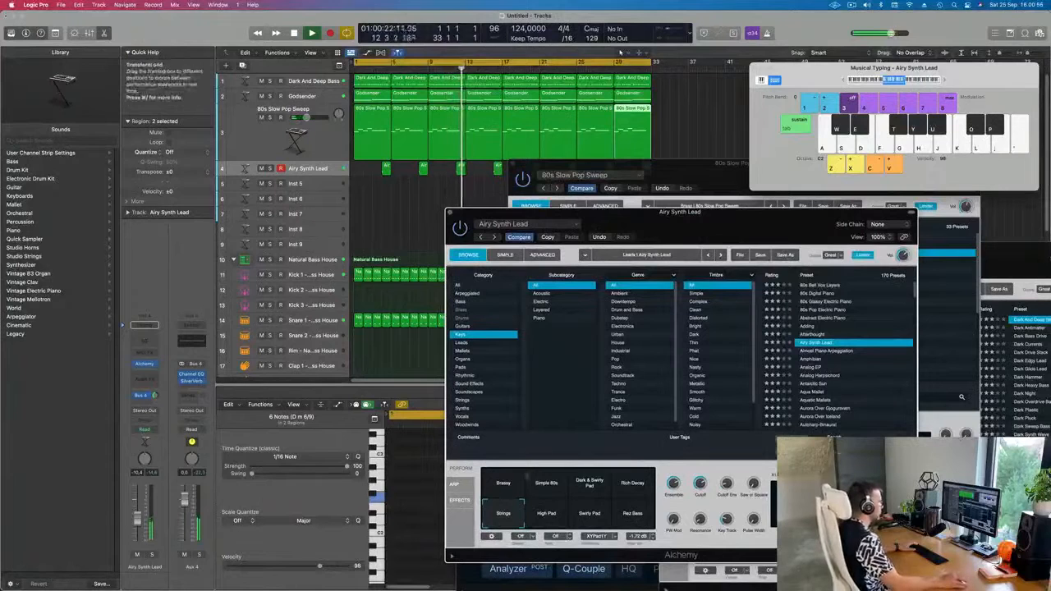
click(504, 486)
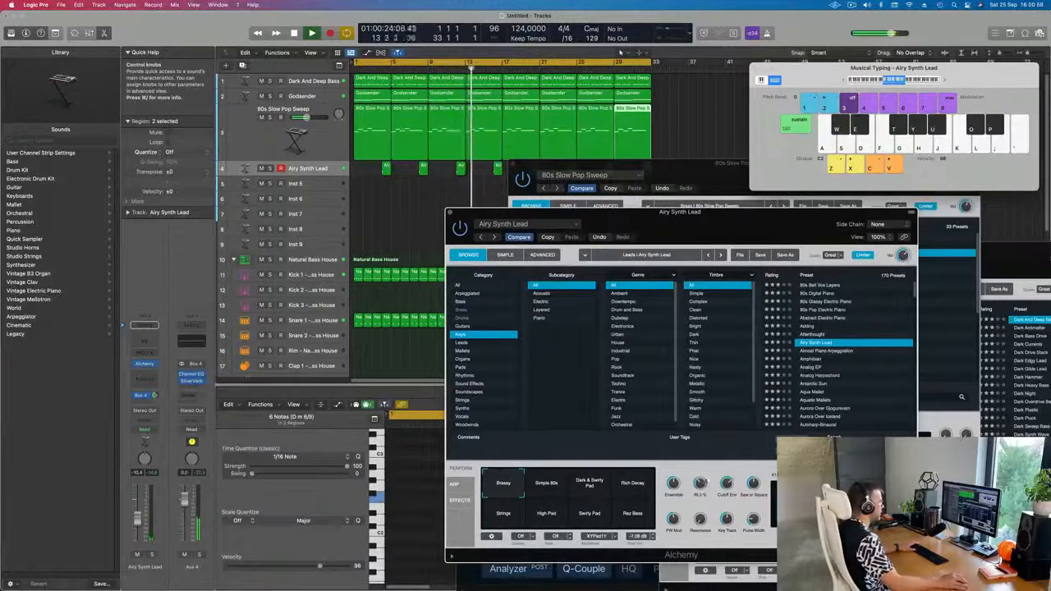
- Select the 80s Slow Pop Sweep track, play from the start and bring its Alchemy window to the front
key(Return)
click(269, 142)
key(space)
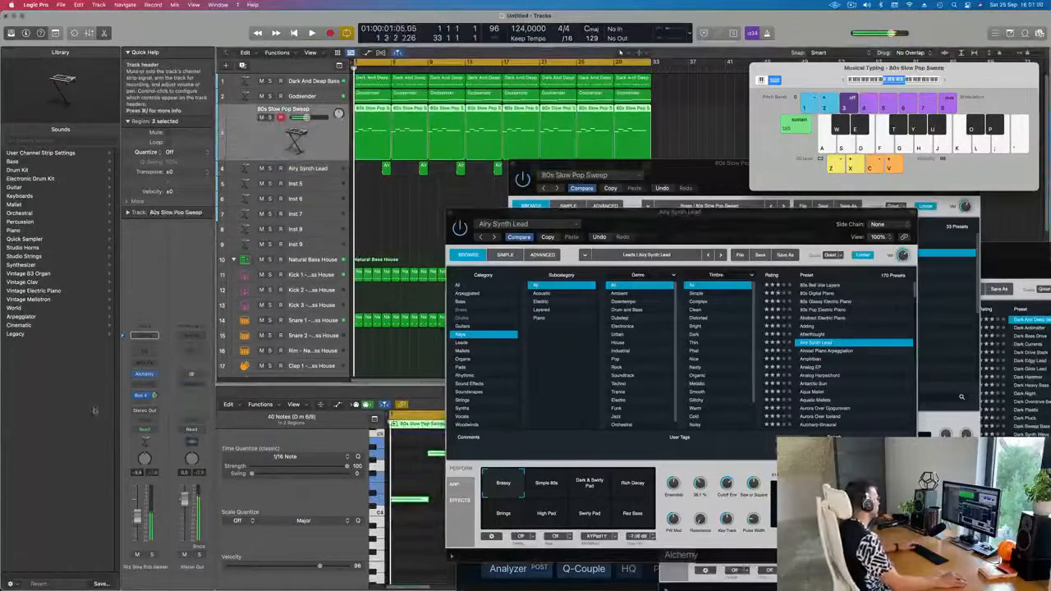
click(145, 376)
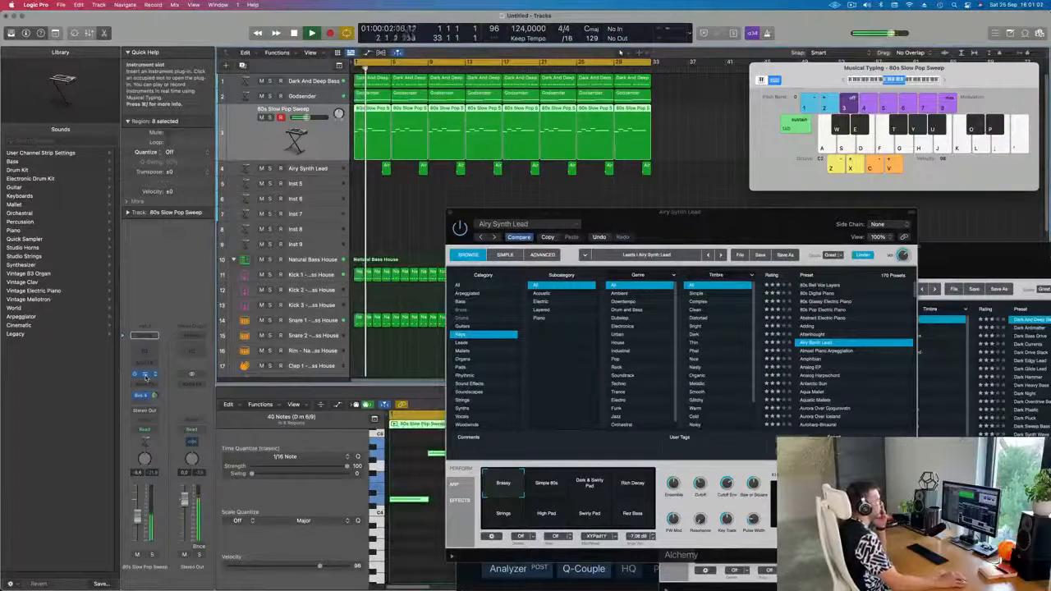
click(145, 375)
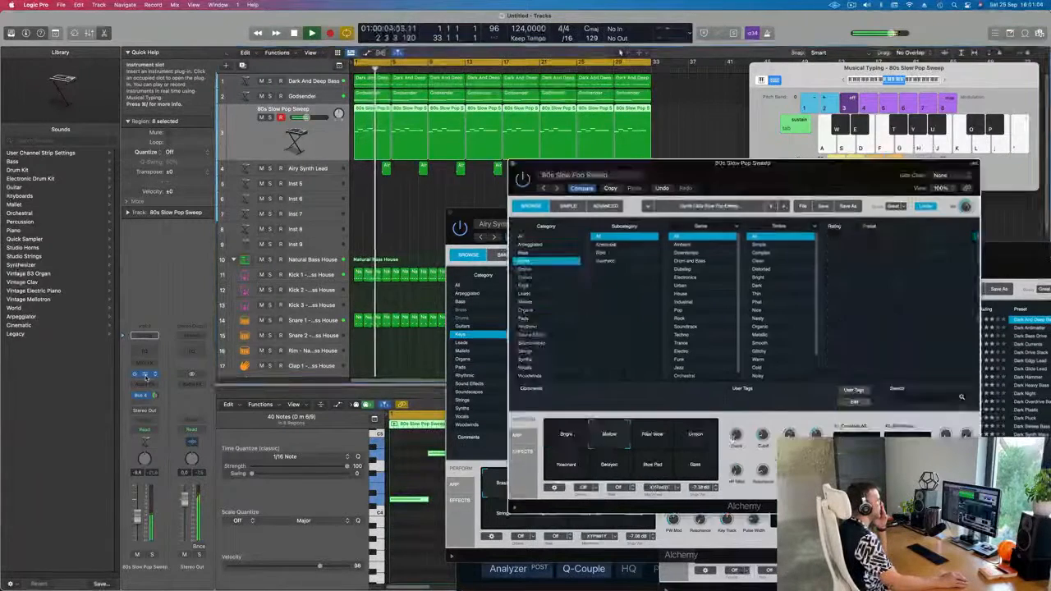
drag(731, 183, 624, 182)
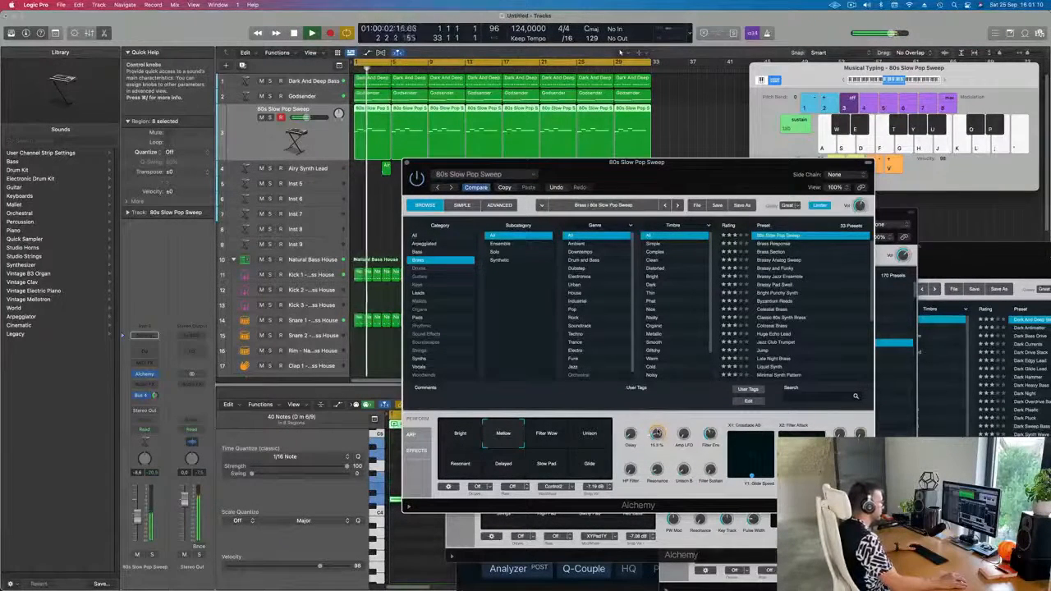
- Audition the other transform pad snapshots for 80s Slow Pop Sweep, from Unison through Glide, and return to Mellow
click(592, 435)
click(561, 440)
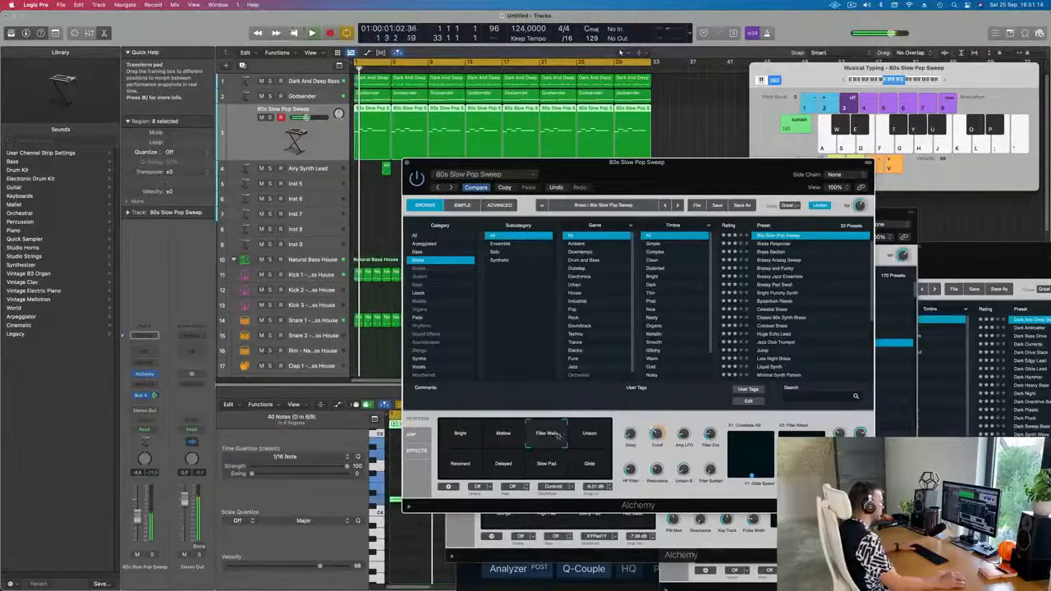
click(461, 435)
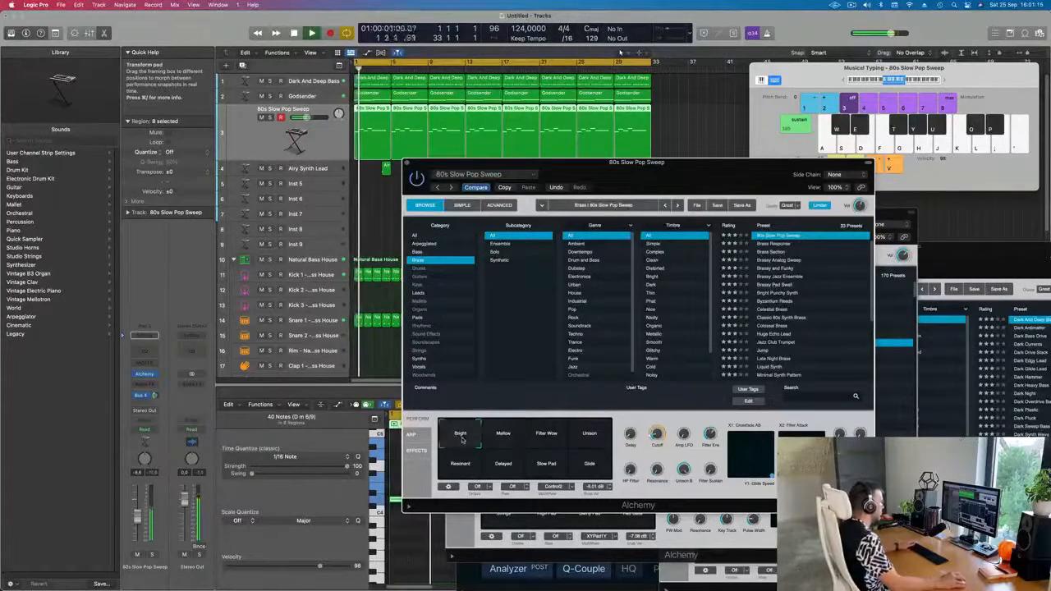
click(460, 465)
click(503, 465)
click(547, 465)
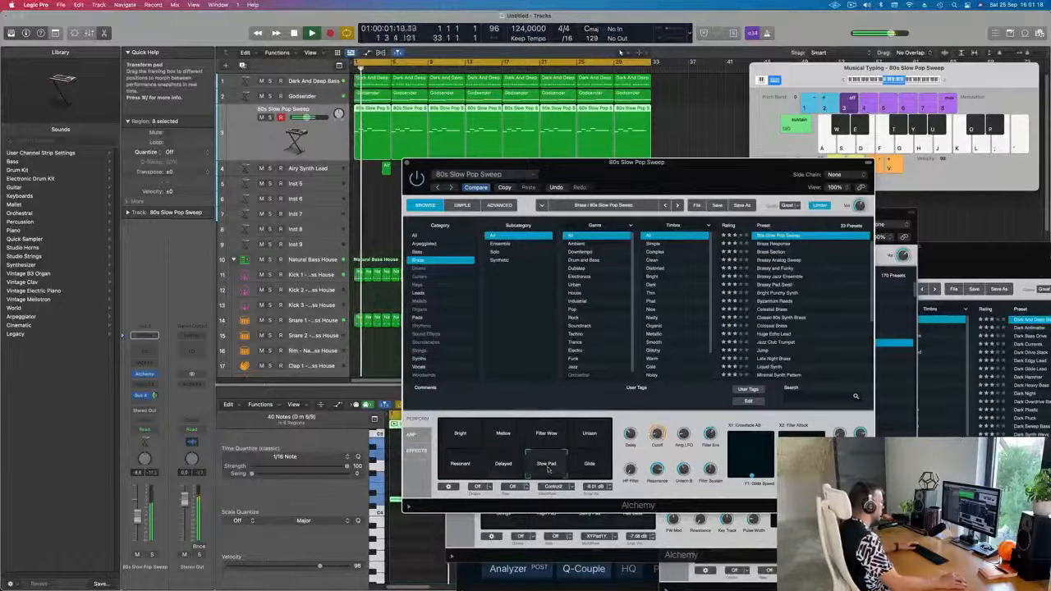
click(589, 465)
click(503, 435)
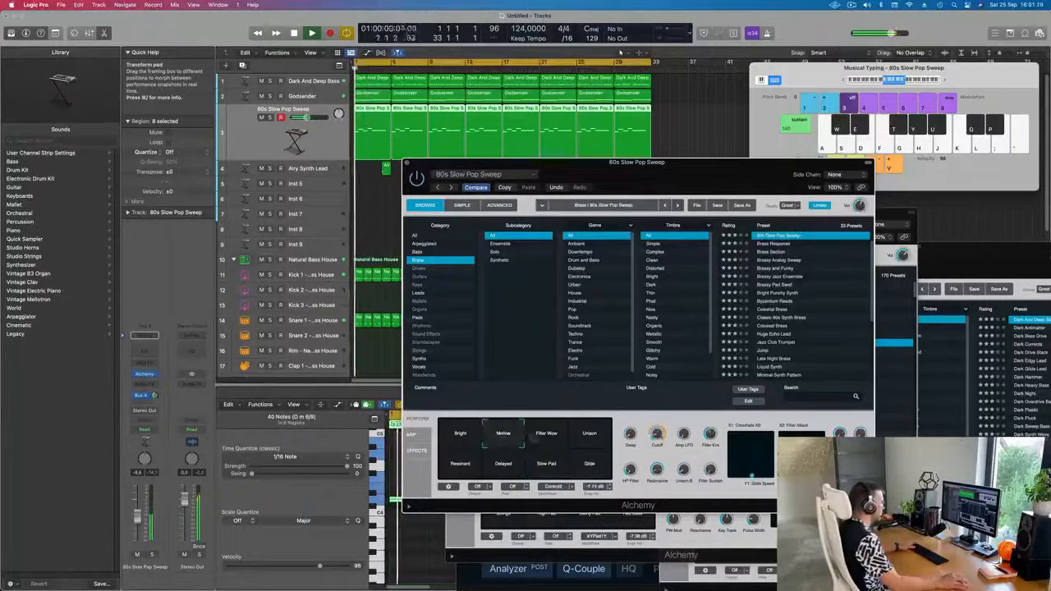
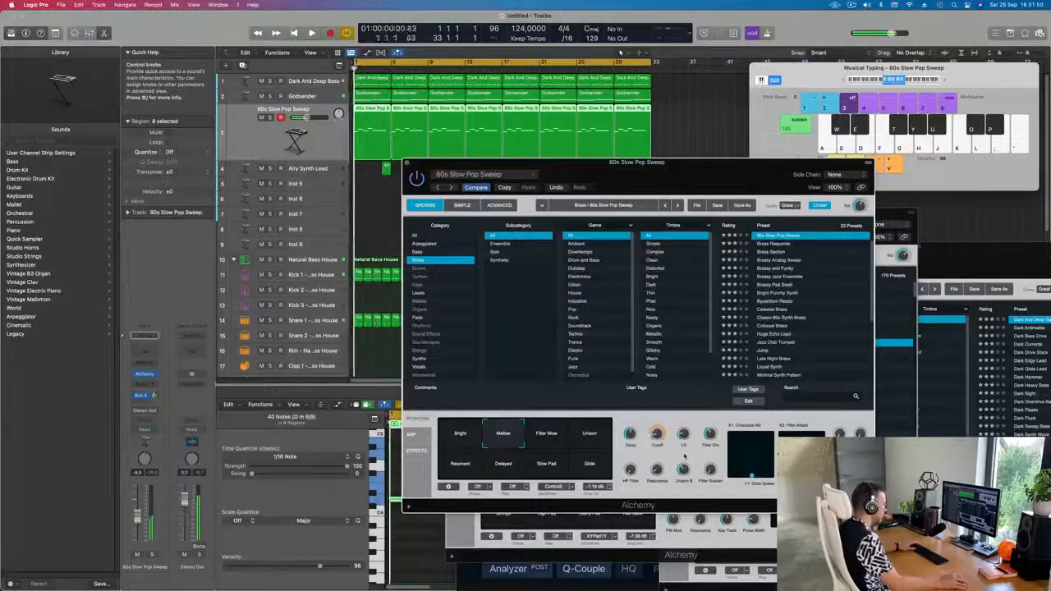
- Play the arrangement from the start and raise the 80s Slow Pop Sweep track's volume slightly
key(space)
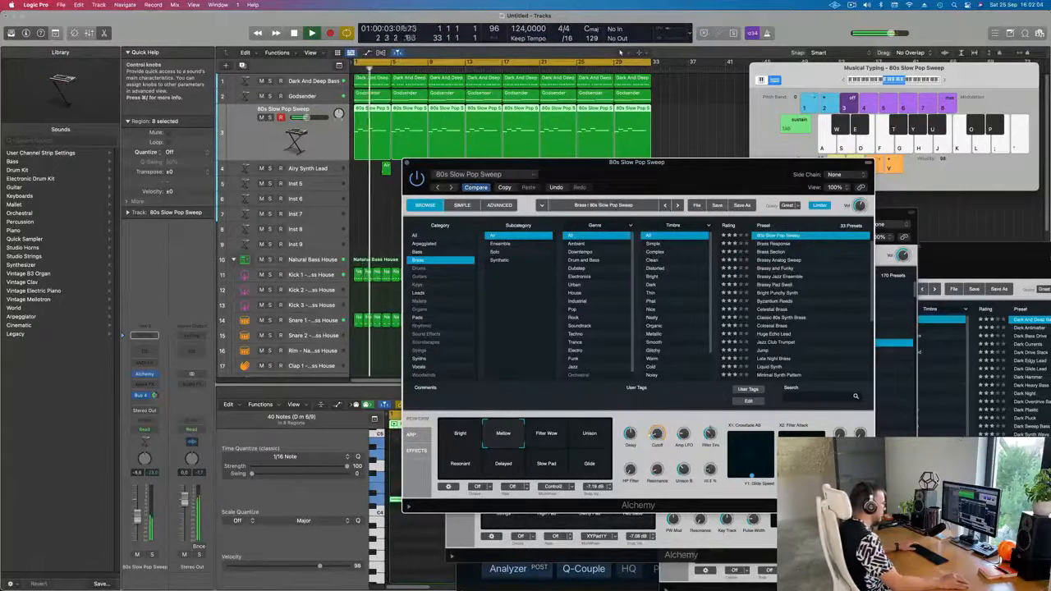
key(Return)
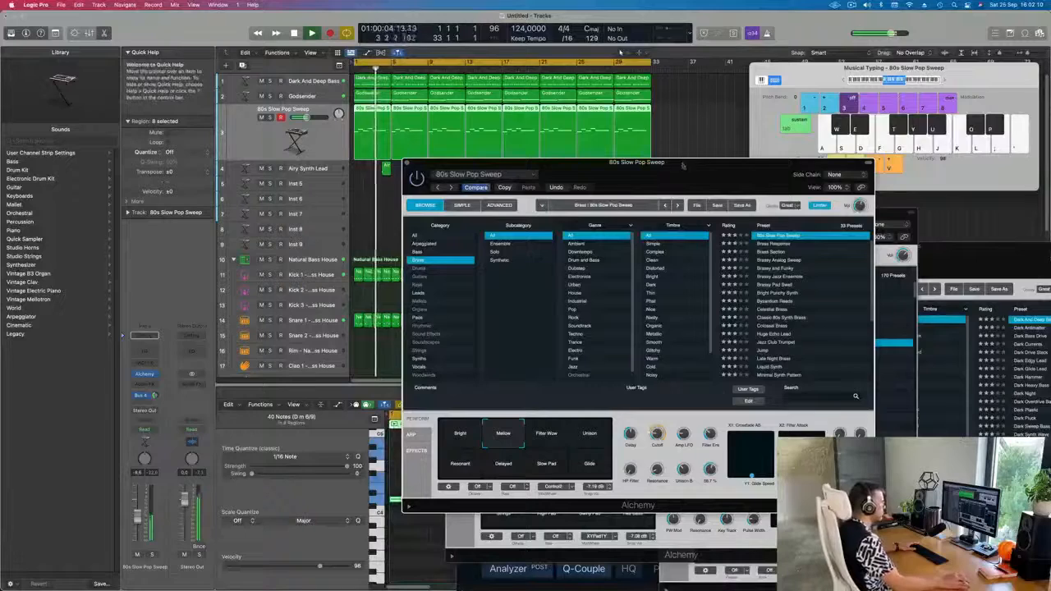
drag(683, 164, 747, 124)
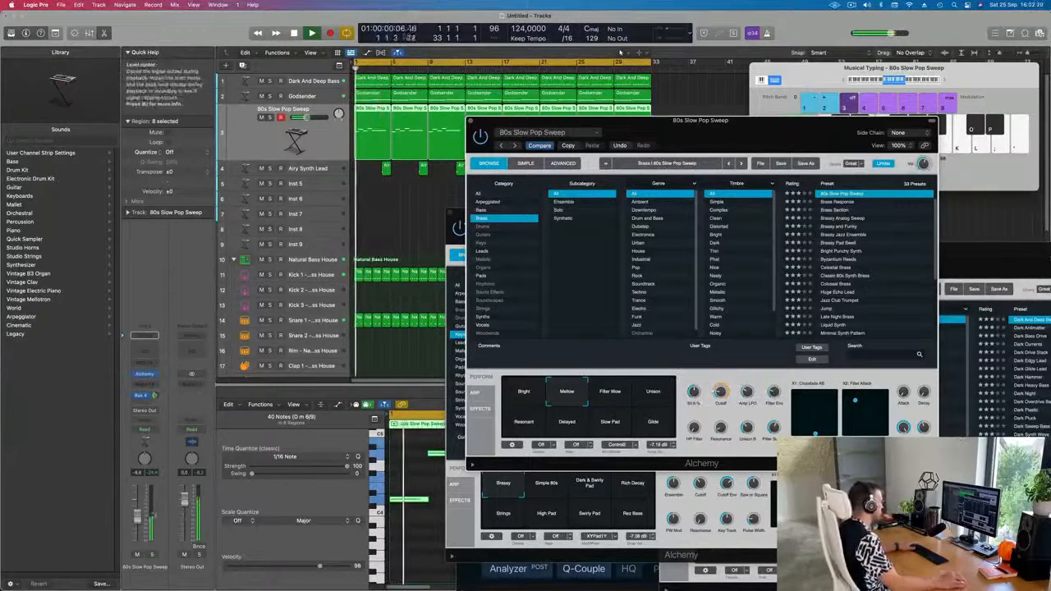
drag(138, 516, 138, 510)
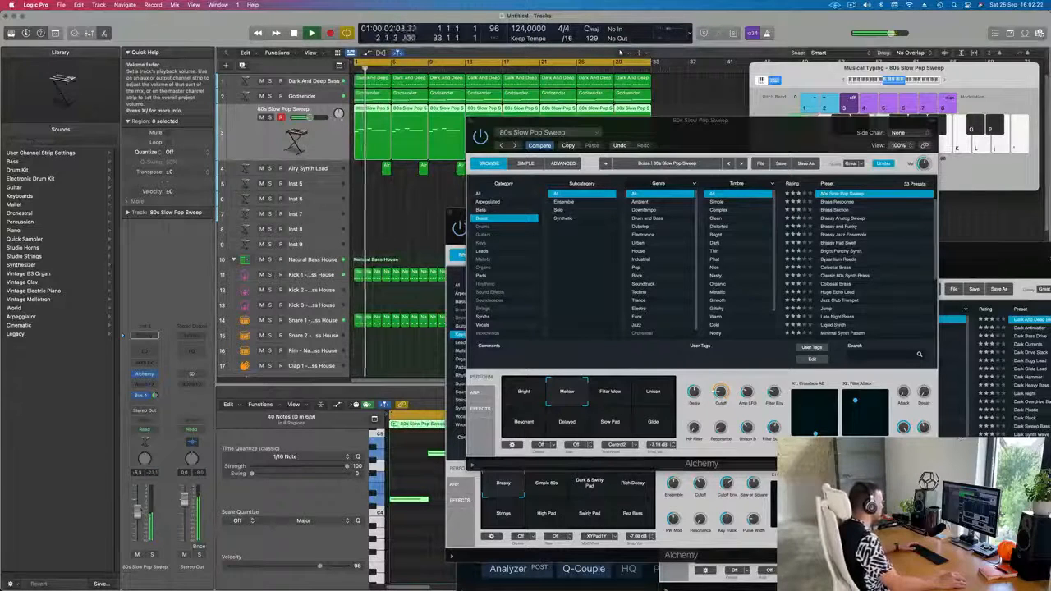
- Insert a Compressor from the Dynamics effects on the 80s Slow Pop Sweep track and reposition its window
click(144, 383)
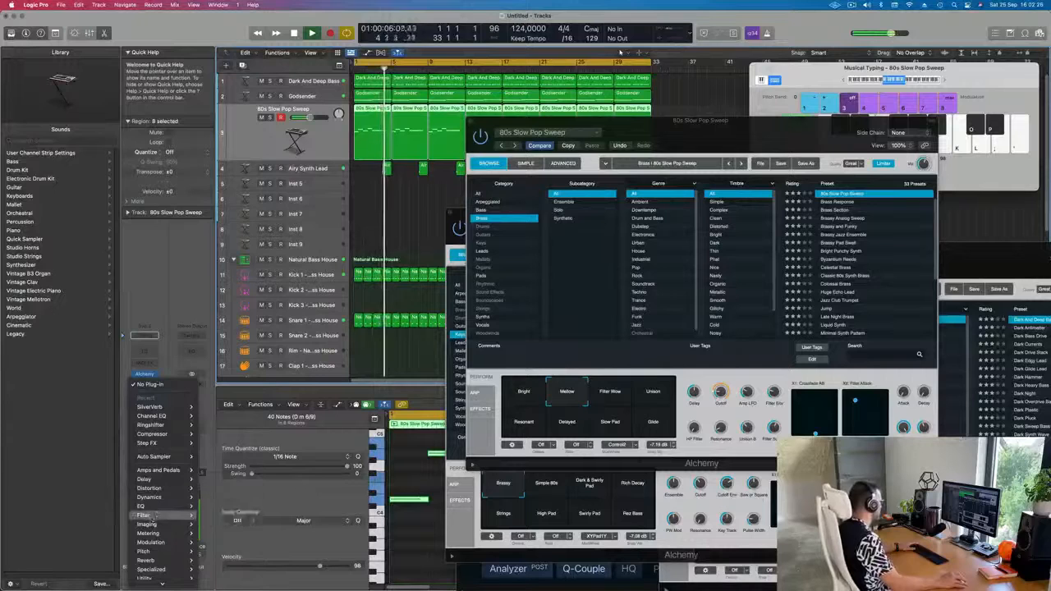
mouse_move(158, 514)
scroll(160, 518, down, 1)
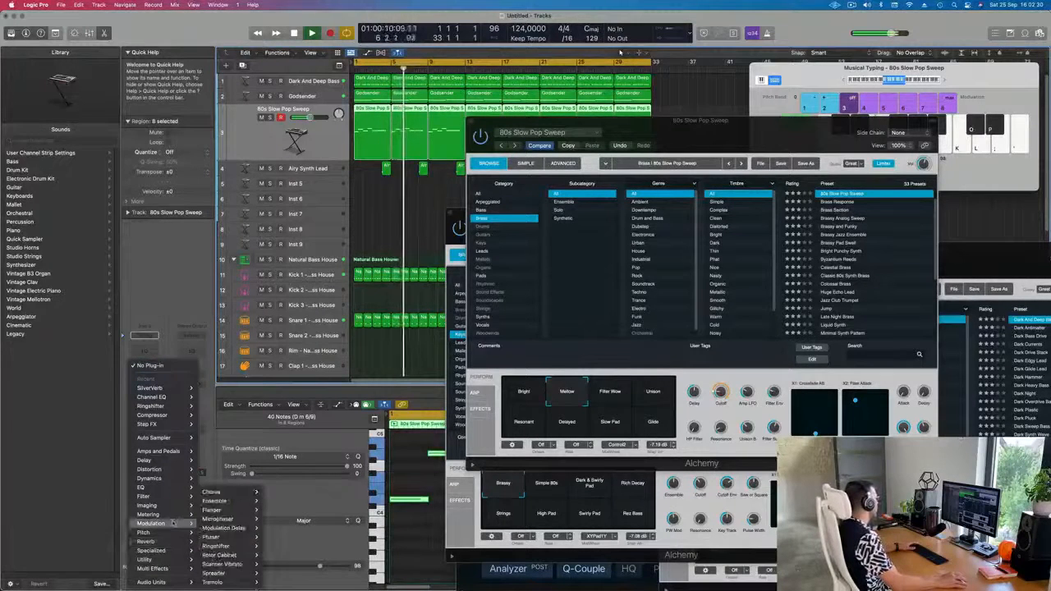
mouse_move(168, 478)
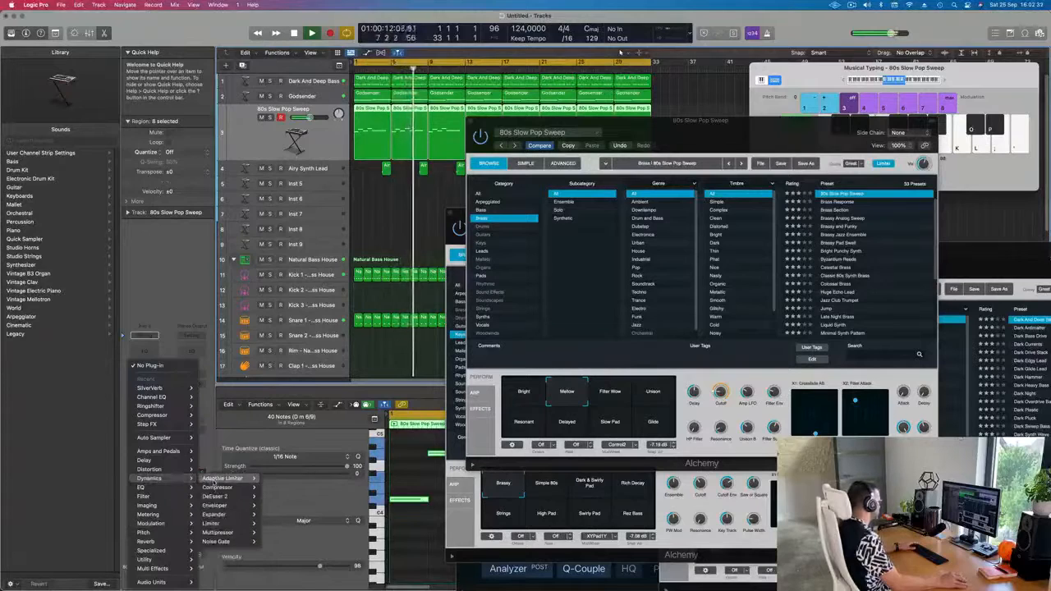
click(279, 491)
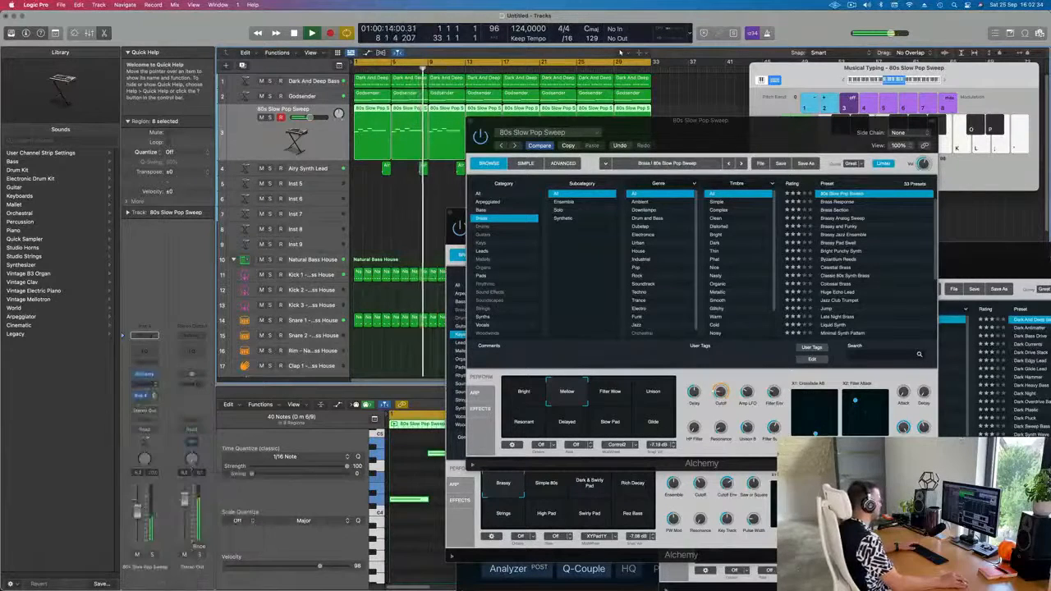
drag(625, 134, 612, 132)
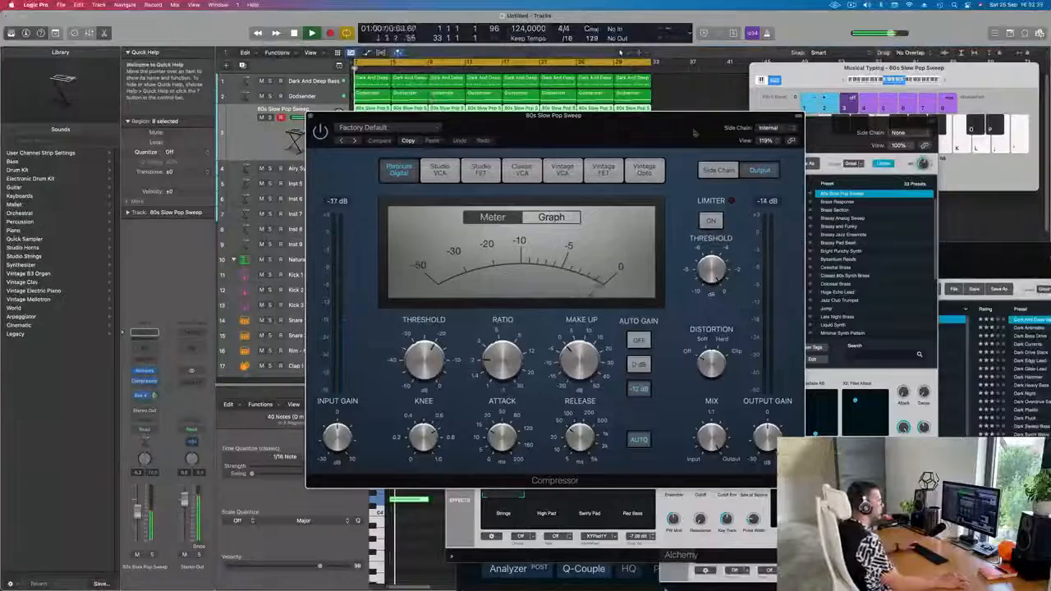
- Set the compressor's side chain source to Kick 1 - Natural Bass House (Inst 10) and move its window aside
click(768, 127)
mouse_move(778, 161)
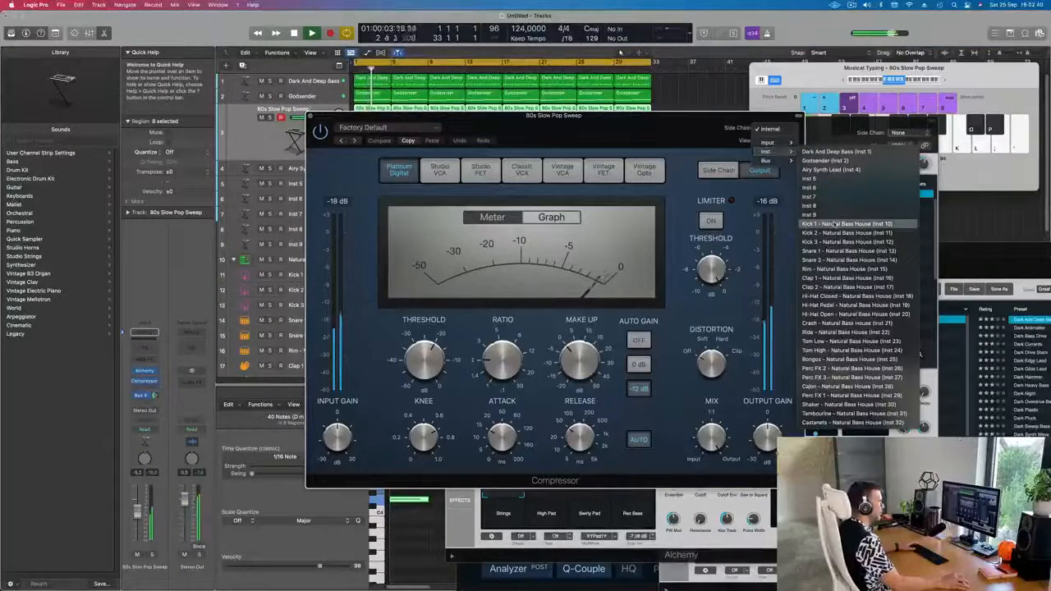
click(841, 224)
drag(689, 145, 770, 142)
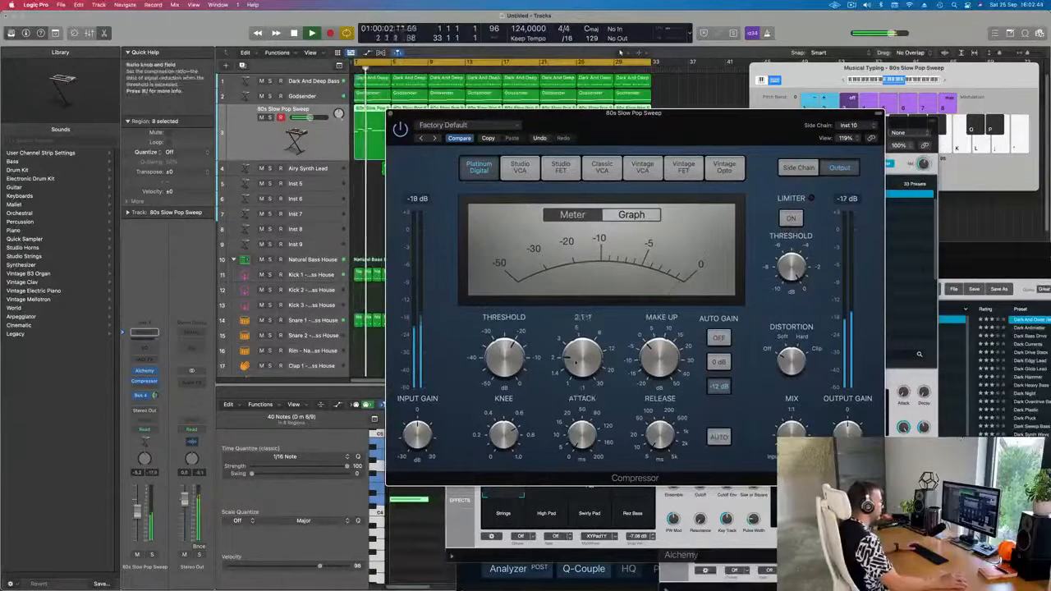
- Set the 80s Slow Pop Sweep compressor's ratio to 4.1:1 and its threshold to about -22.5 dB
drag(580, 356, 579, 332)
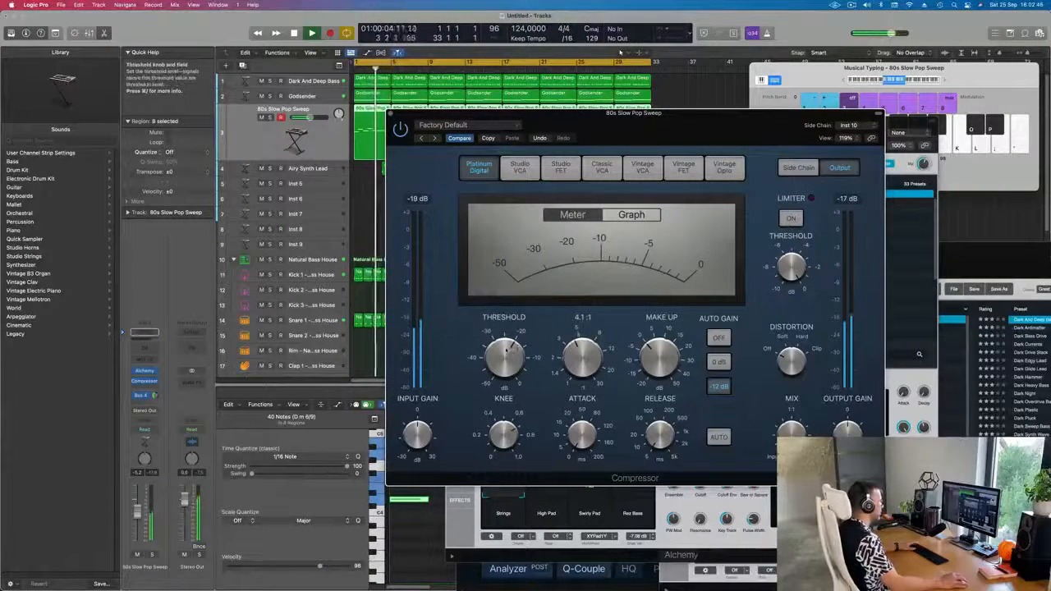
drag(506, 349, 506, 351)
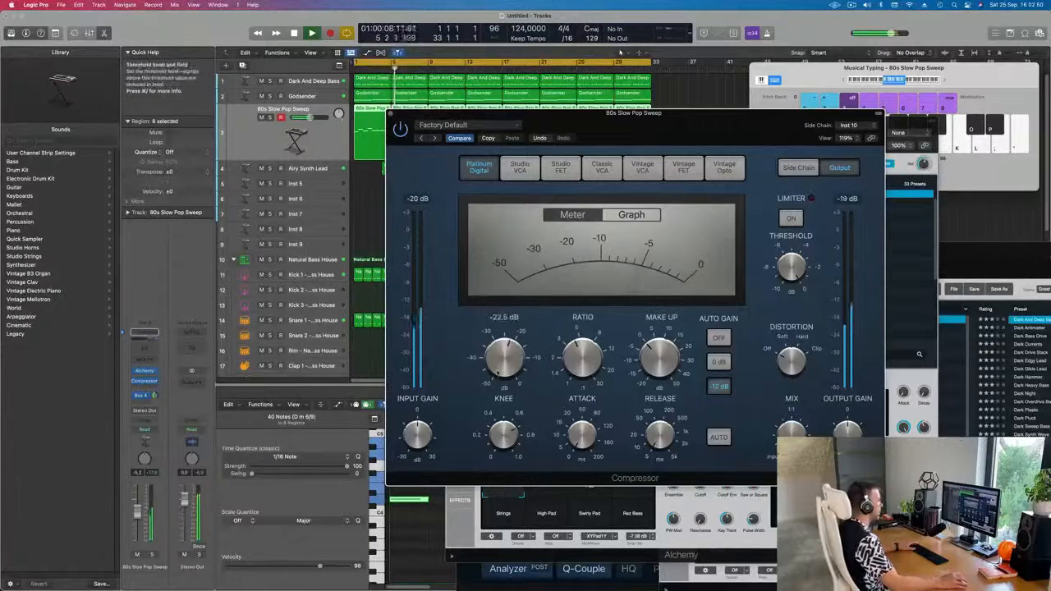
drag(694, 131, 735, 115)
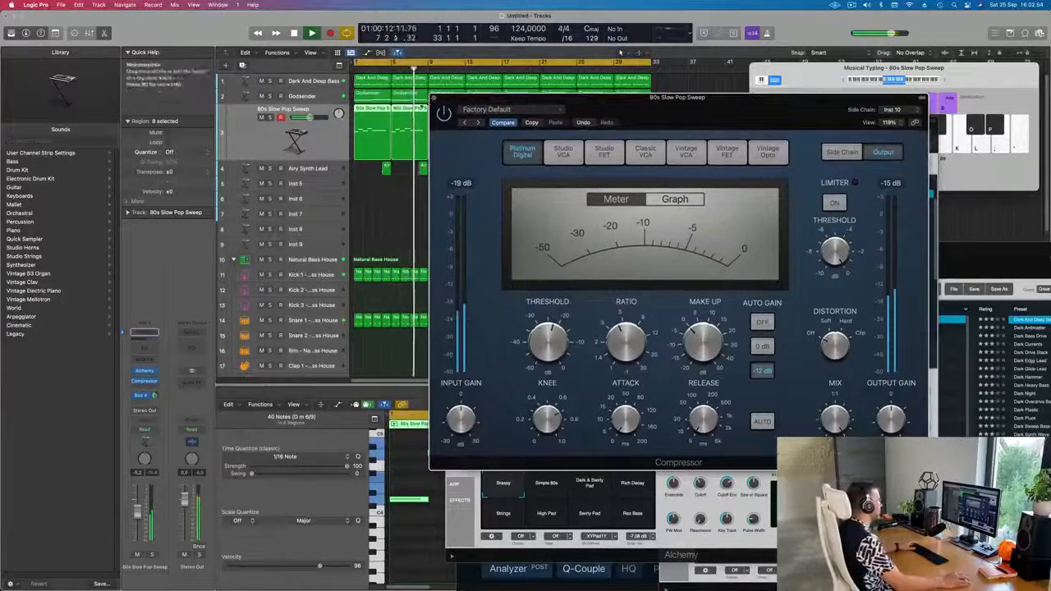
- Select the Dark And Deep Bass track, show the mixer and close the plug-in windows covering its channel strips
click(331, 83)
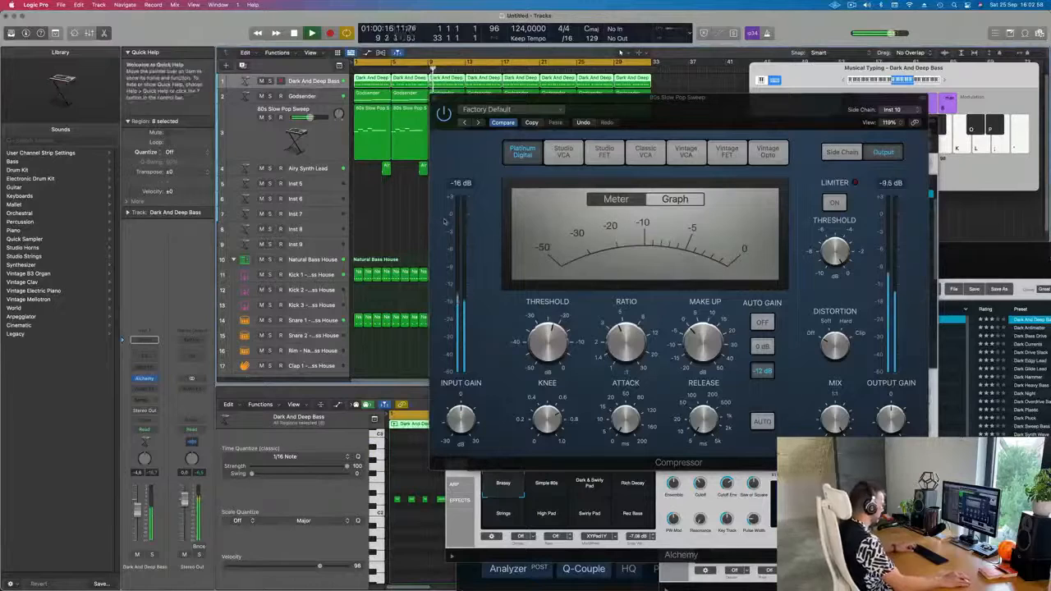
key(super+k)
click(436, 98)
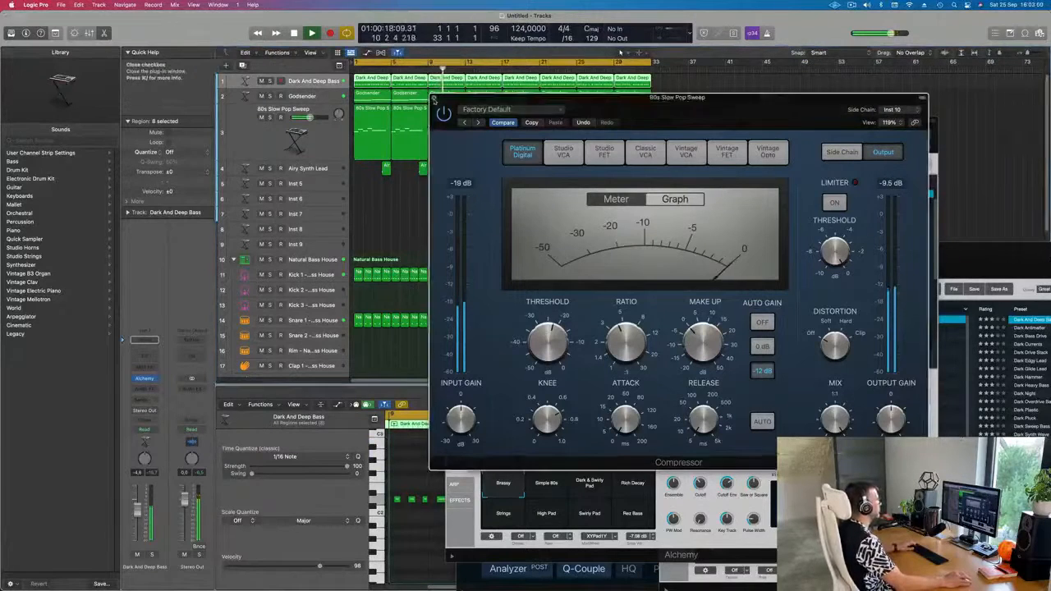
key(x)
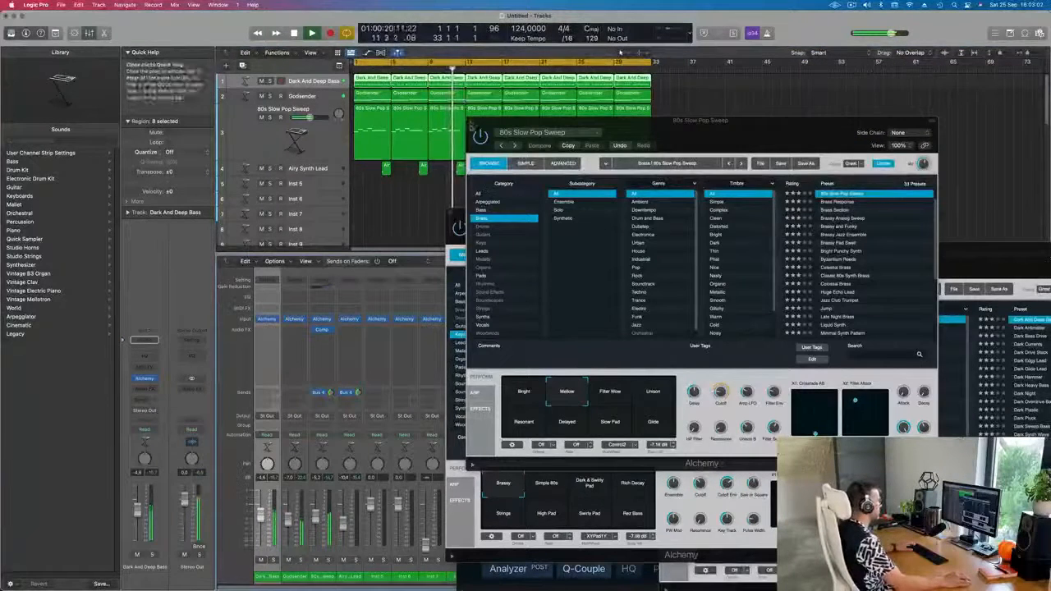
click(471, 121)
key(super+w)
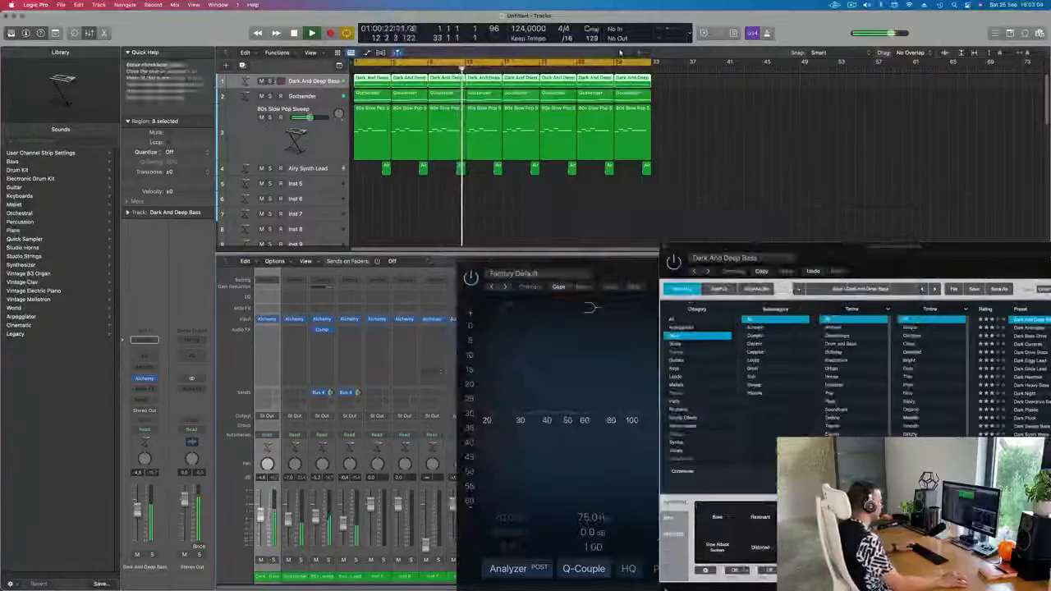
key(super+w)
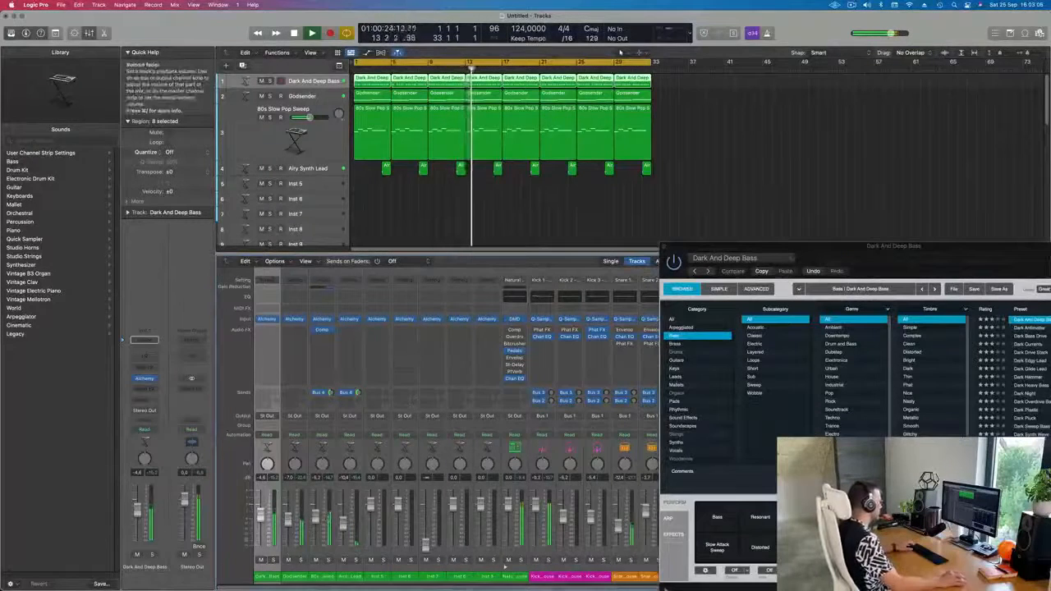
- Copy the Compressor from the 80s Slow Pop Sweep channel to Dark And Deep Bass, replay from the start and open the copy
key(Return)
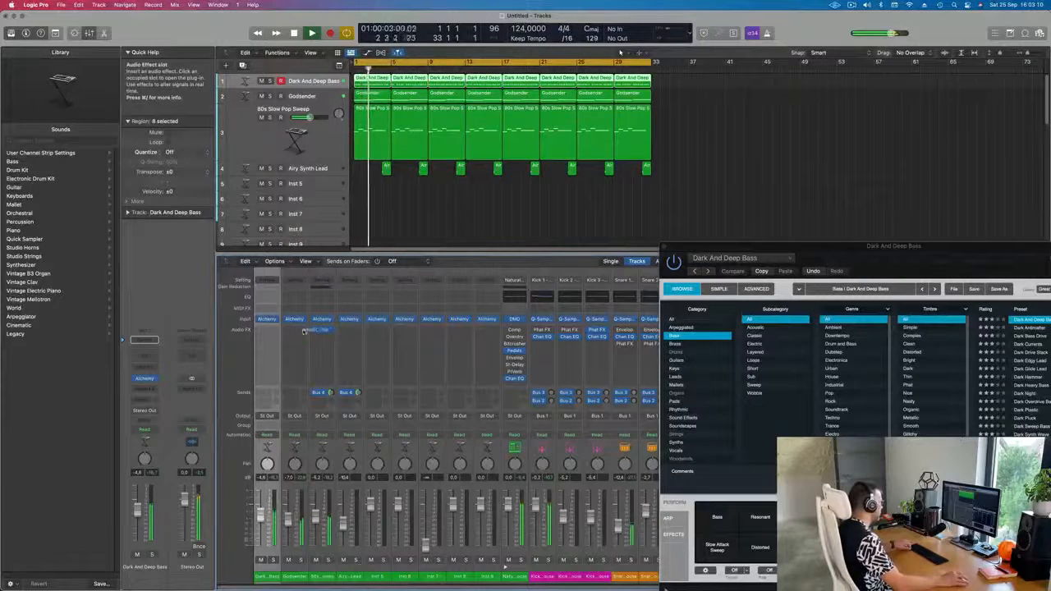
drag(275, 335, 275, 333)
key(Return)
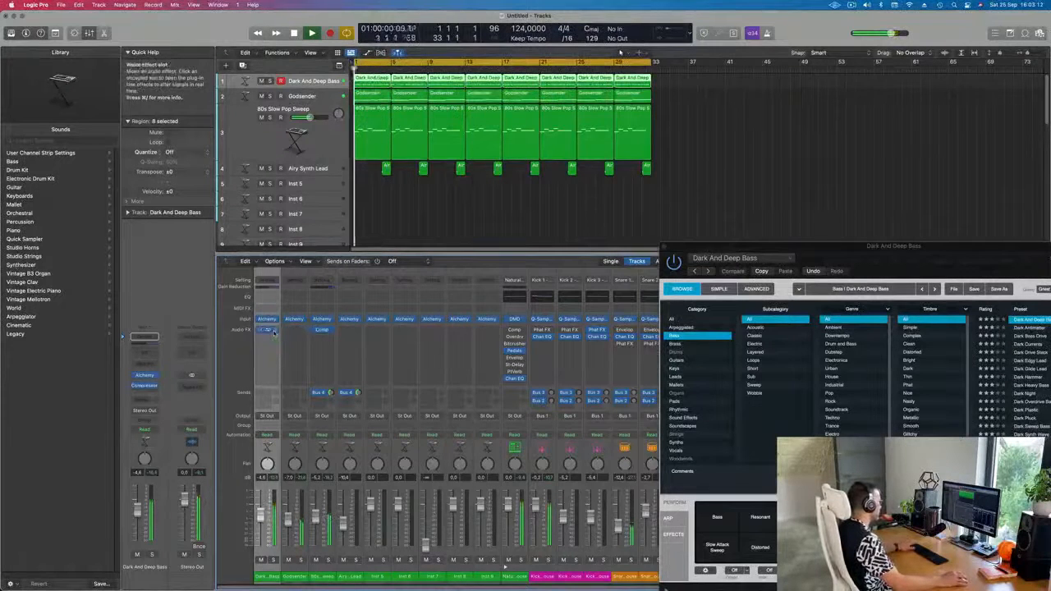
click(268, 330)
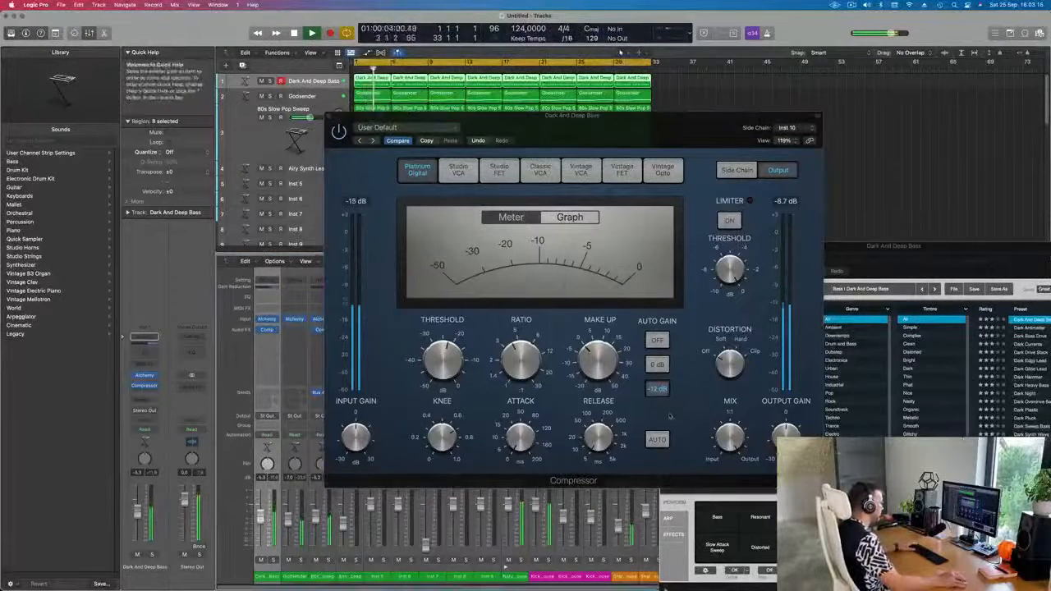
- Compare the bass compressor with Auto release on and off, leave it off, set the track volume to about -5.9 dB and close the compressor
click(658, 441)
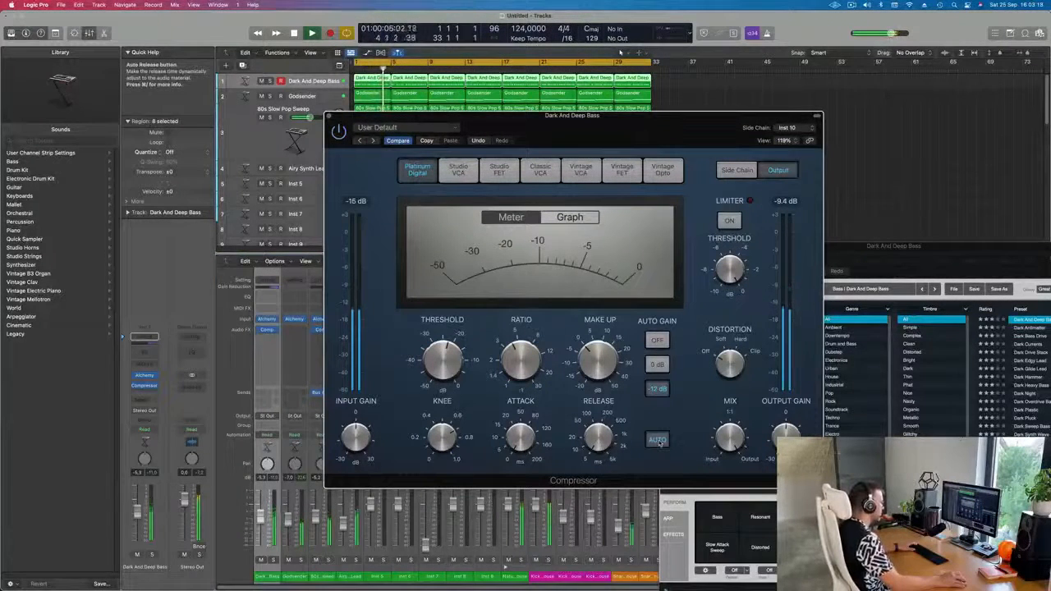
click(659, 443)
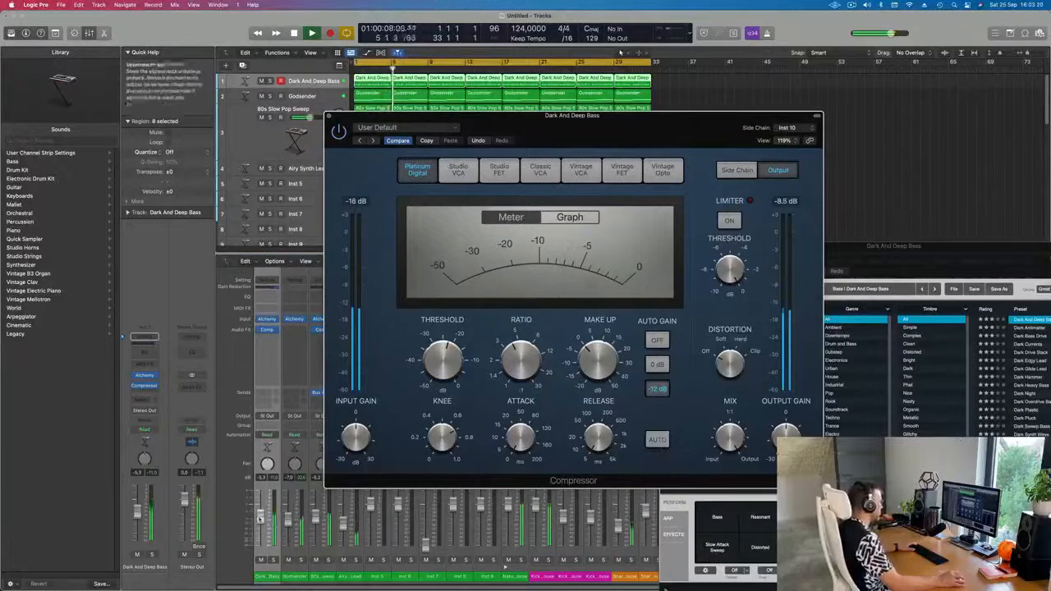
drag(260, 517, 261, 519)
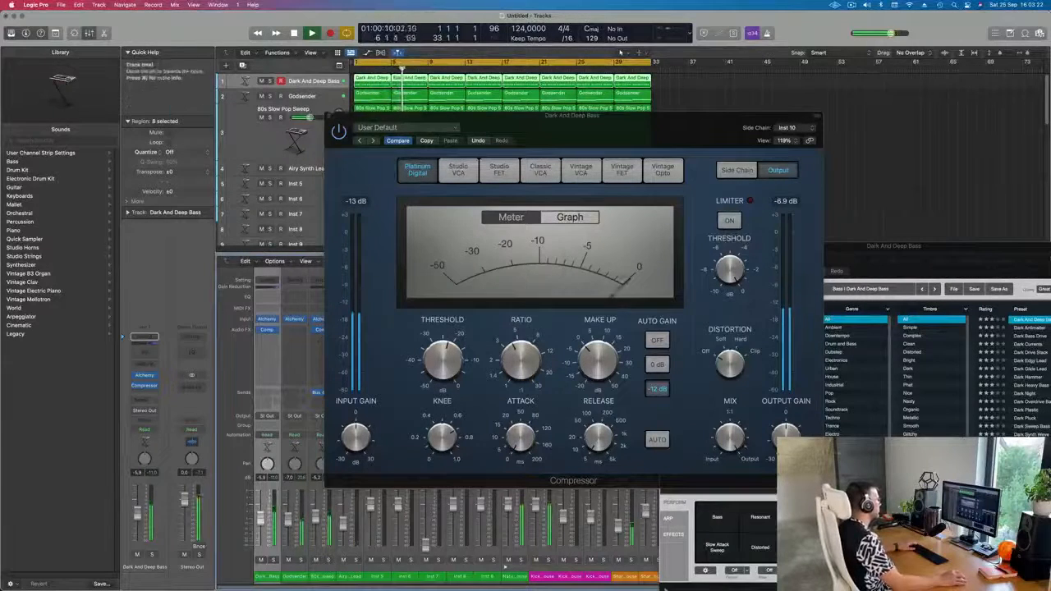
key(super+w)
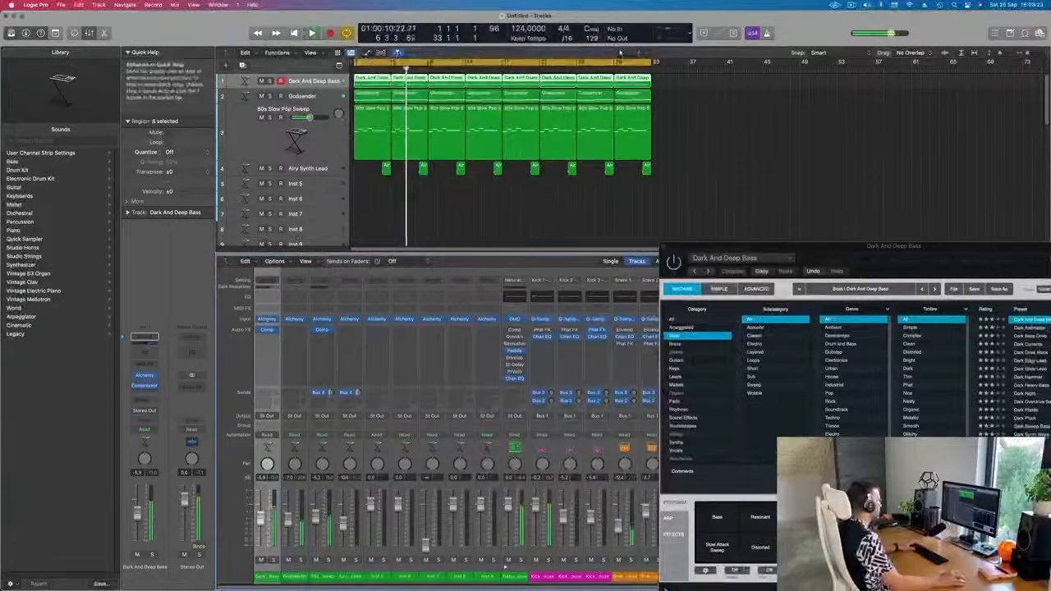
- Check the Dark And Deep Bass Alchemy window during playback, raise the track volume to about -4.9 dB and close the window
click(267, 318)
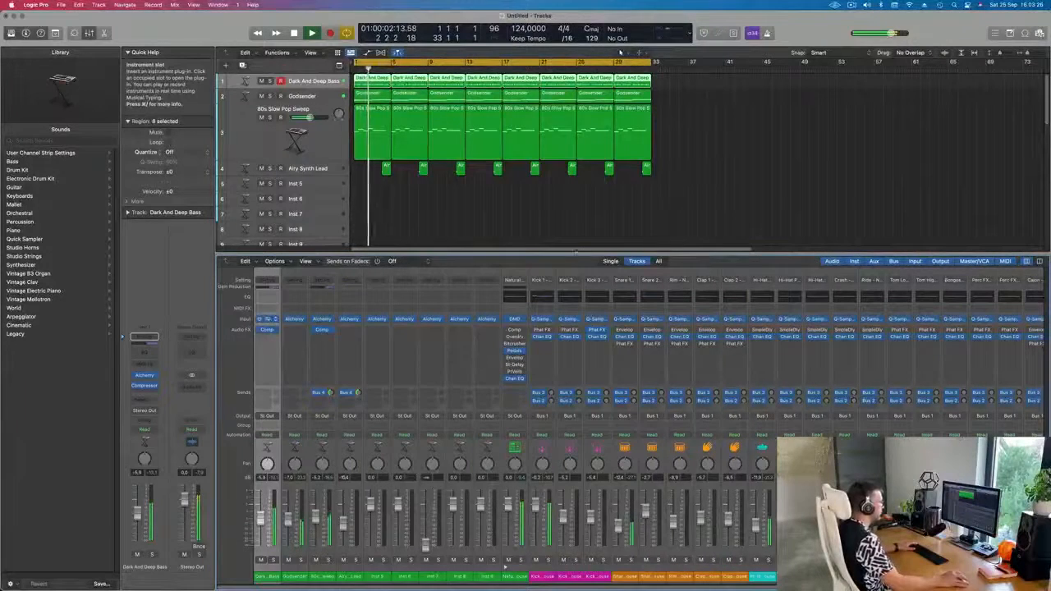
click(267, 319)
drag(862, 246, 564, 138)
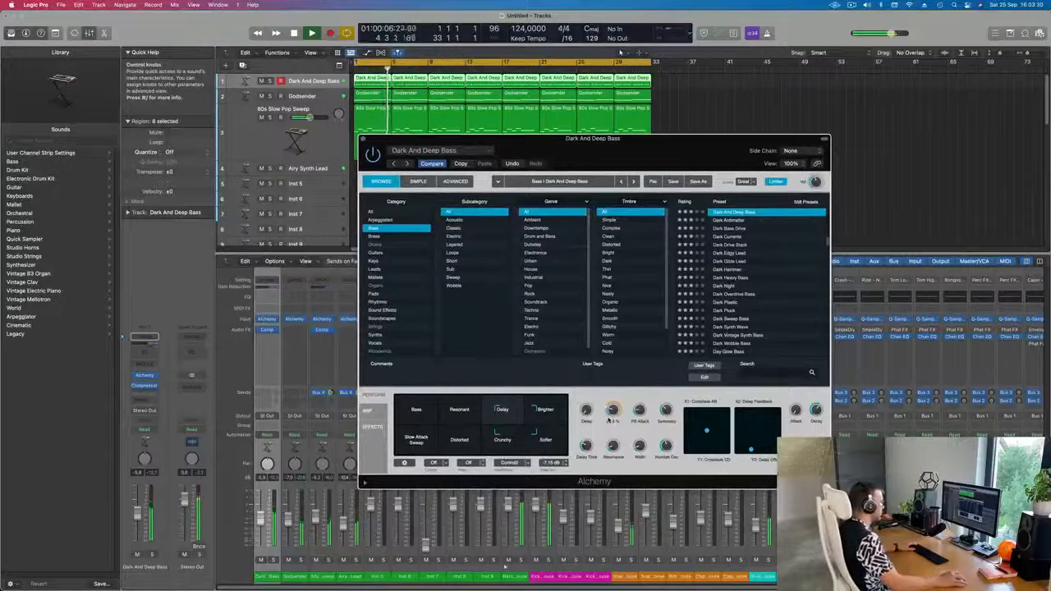
key(Return)
drag(137, 515, 137, 513)
click(364, 138)
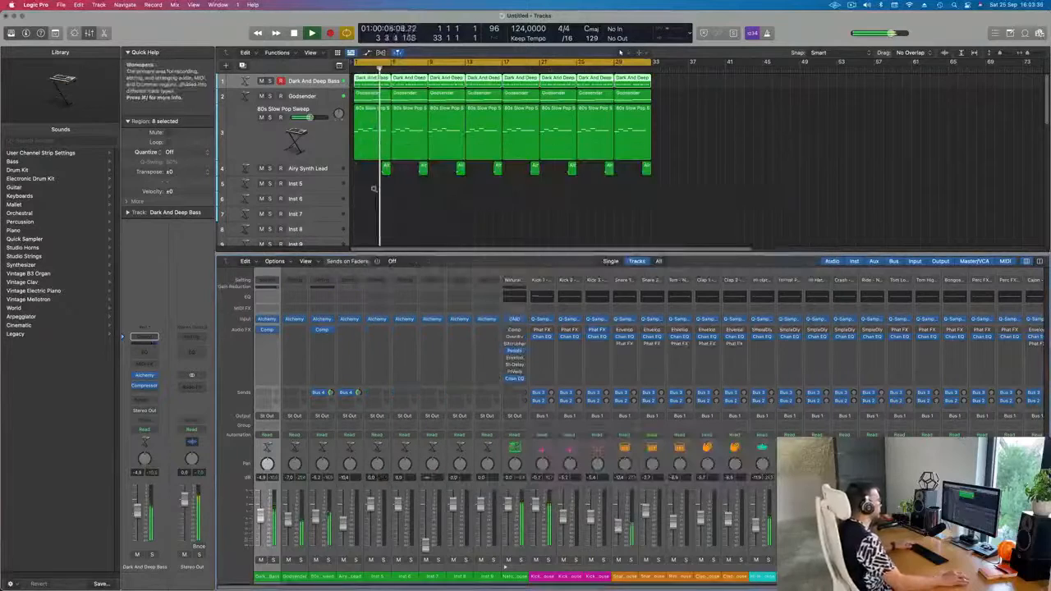
- Select the Inst 5 track, restart playback from the beginning and open its Alchemy instrument
scroll(374, 188, down, 2)
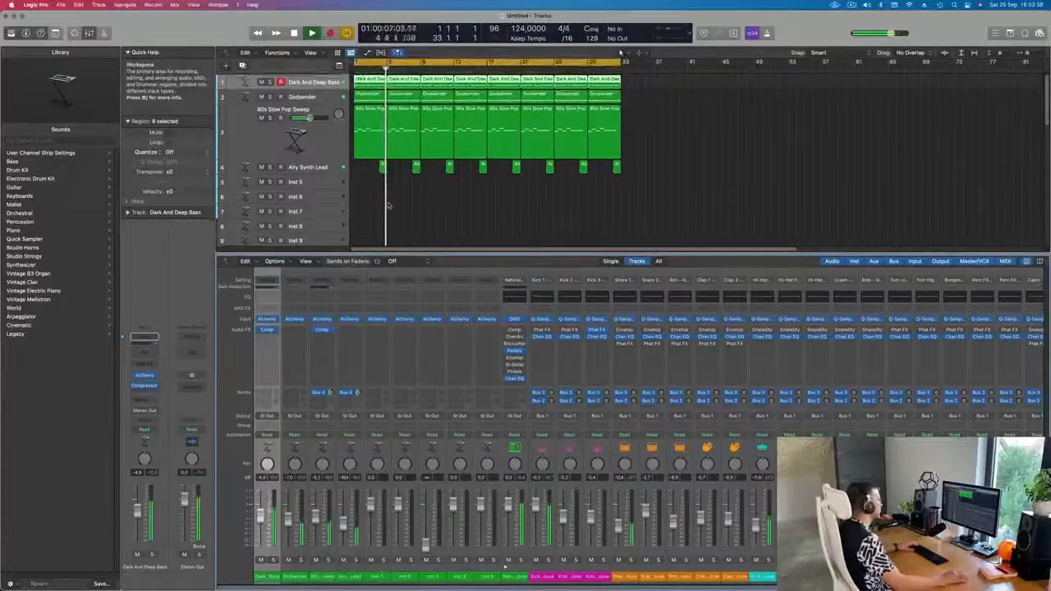
click(360, 129)
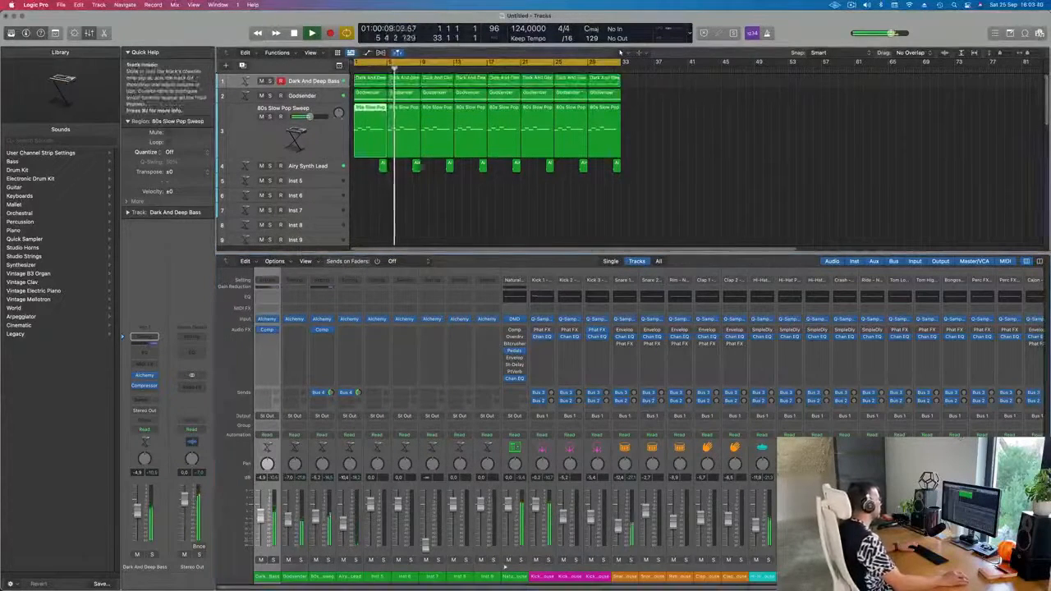
click(319, 179)
key(space)
key(Return)
key(space)
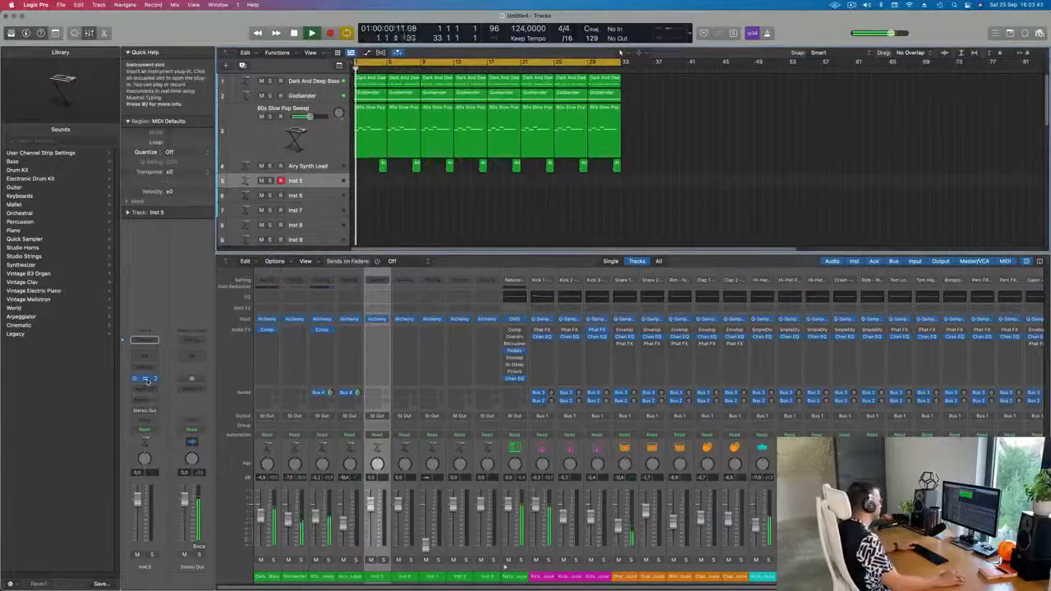
click(145, 378)
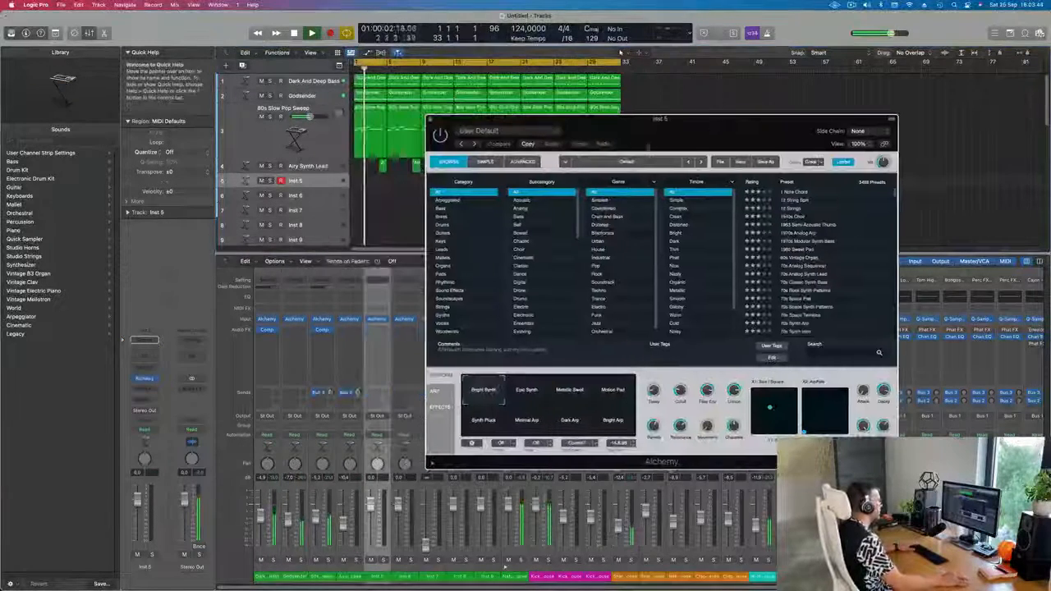
- Review the 80s Slow Pop Sweep Alchemy sound during playback, restart from the beginning and close its window
click(336, 133)
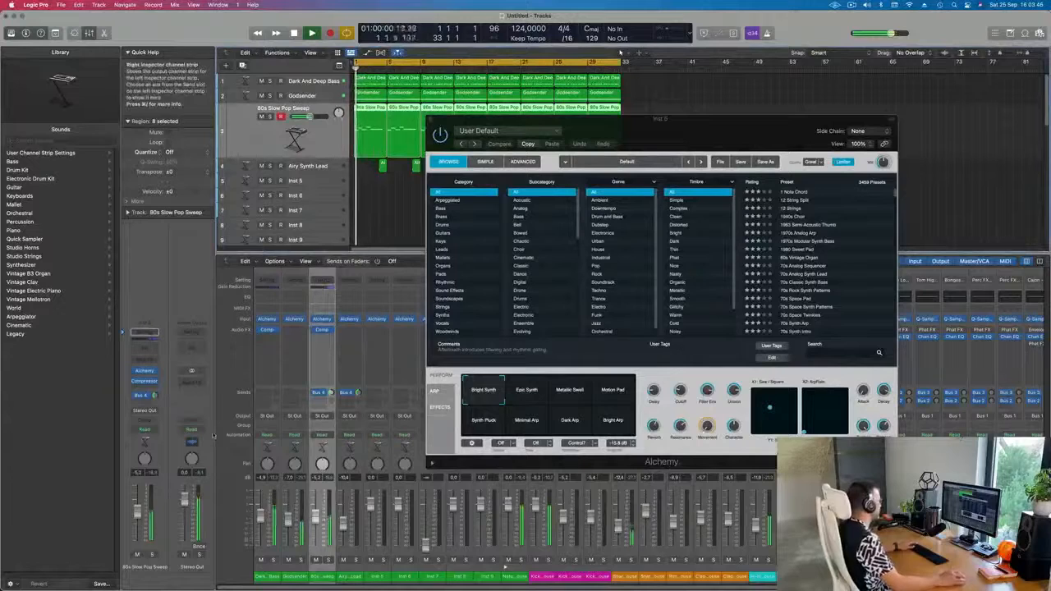
click(144, 371)
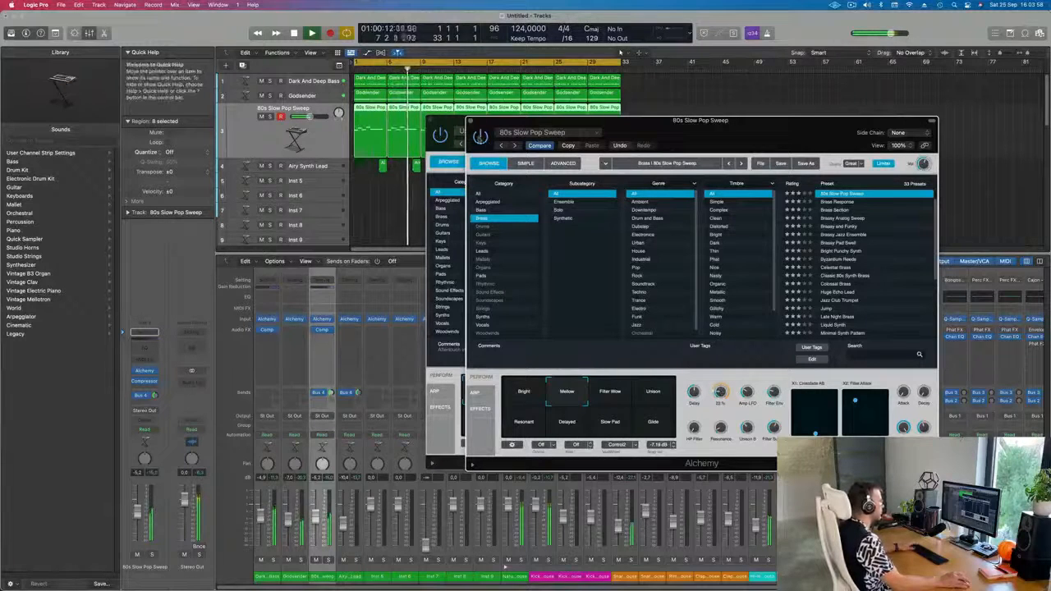
key(Return)
click(469, 122)
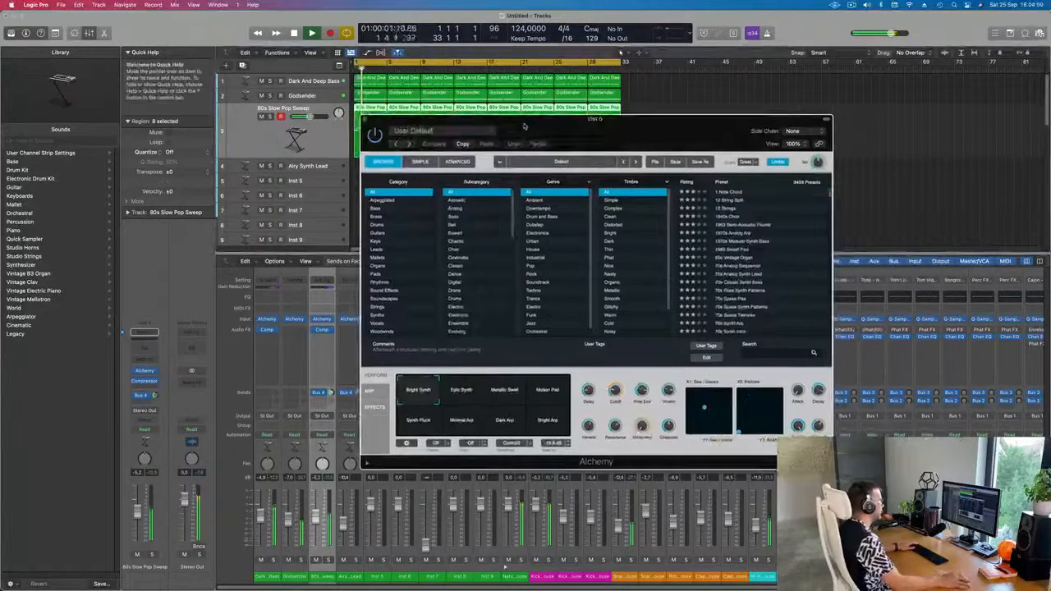
- Load the 70s Space Pad preset from the Pads category into the Inst 5 Alchemy
click(377, 281)
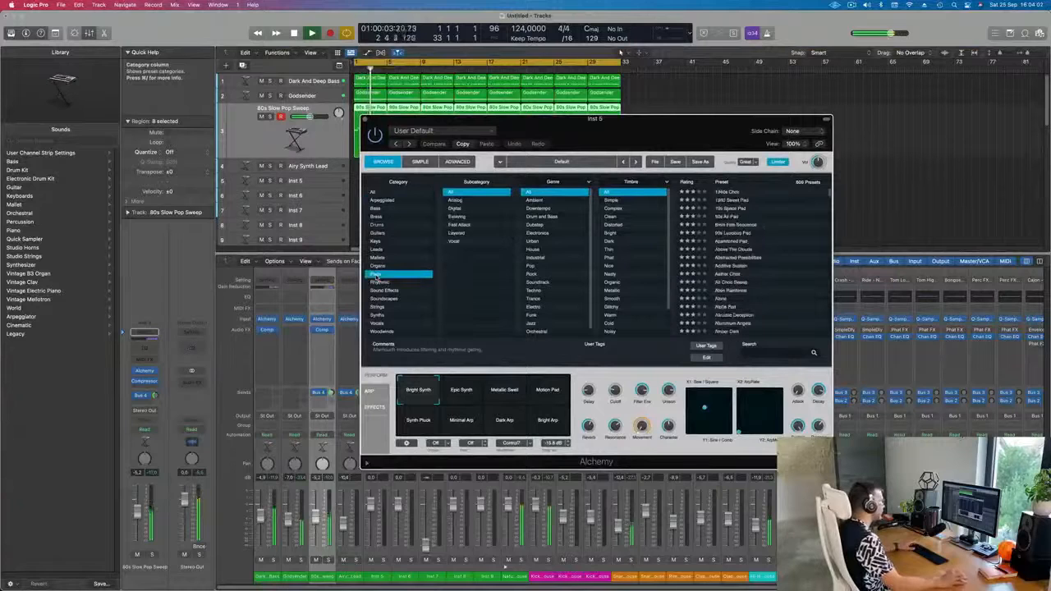
click(722, 208)
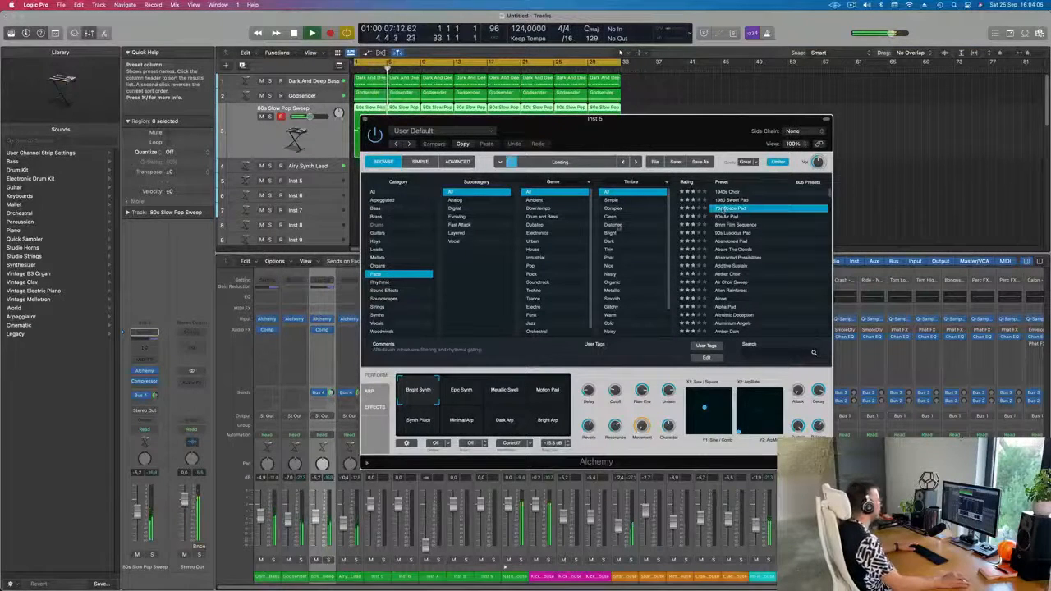
drag(695, 131, 693, 130)
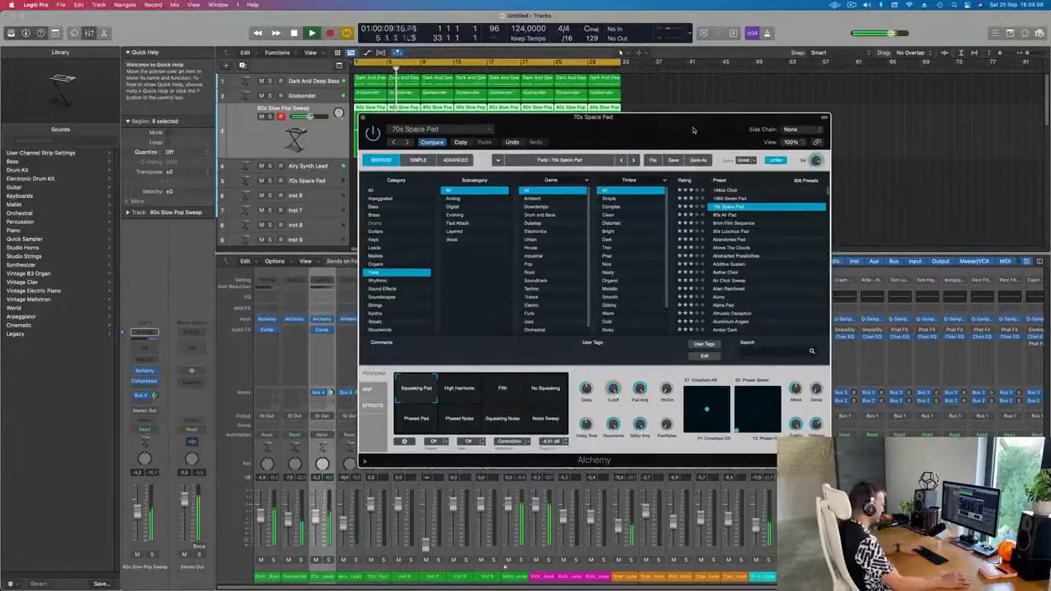
- Open Musical Typing, move the Alchemy window clear of it and play a few test notes
key(super+k)
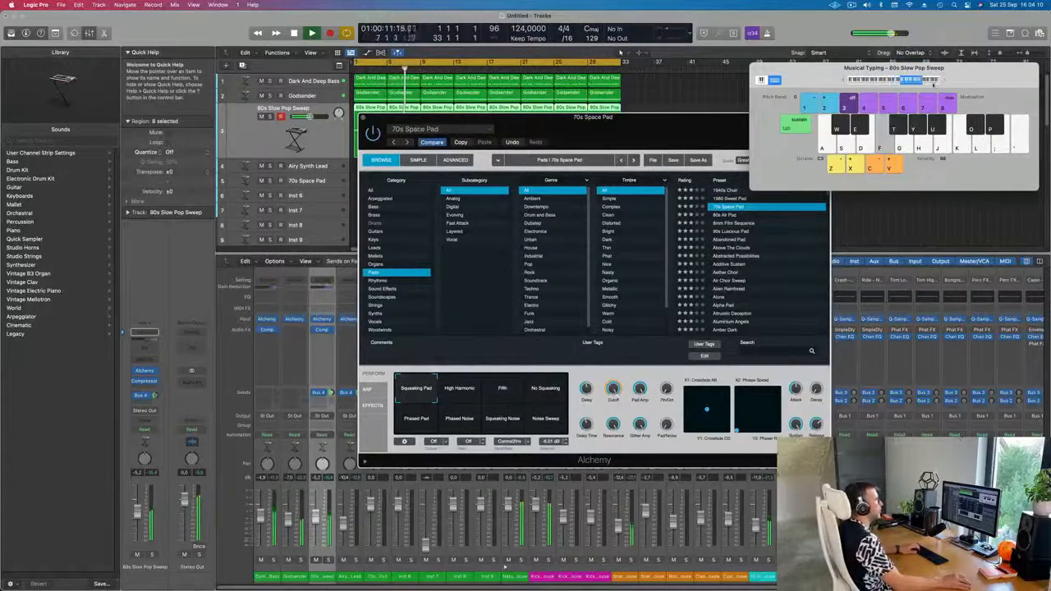
drag(691, 120, 652, 139)
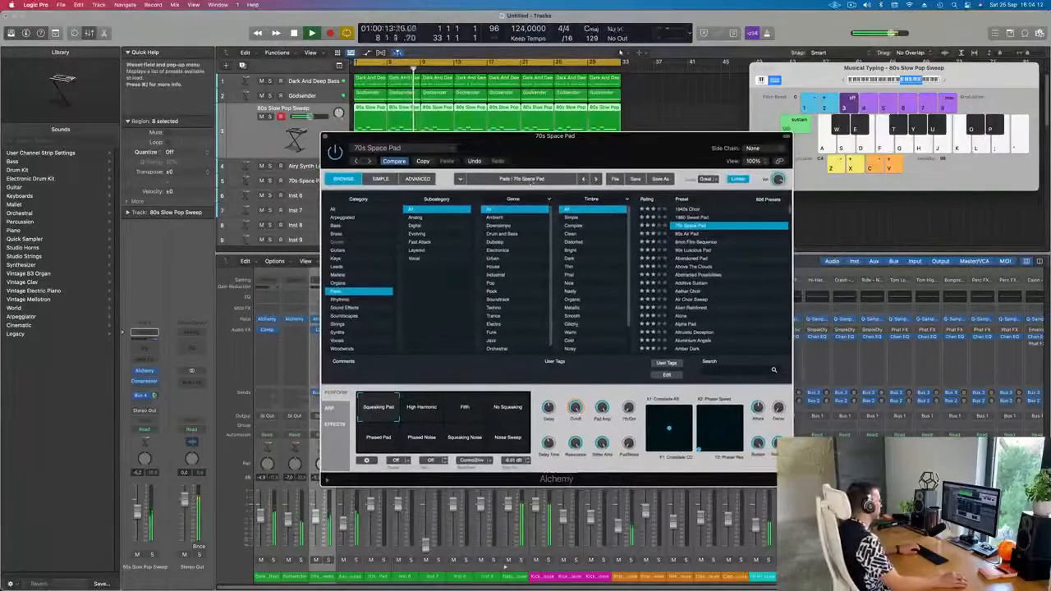
key(s)
key(j)
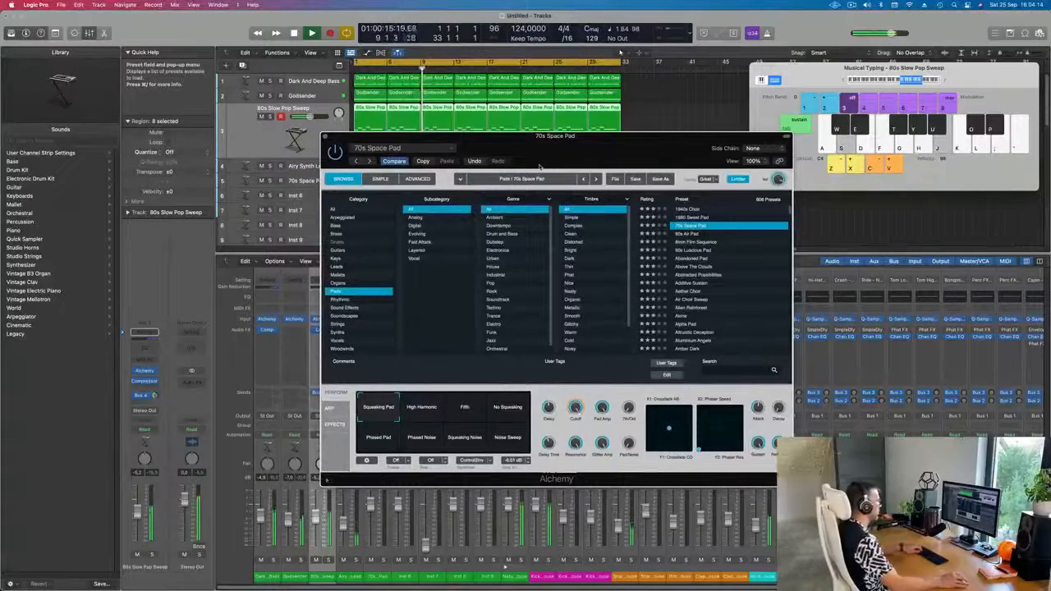
key(h)
key(k)
key(k)
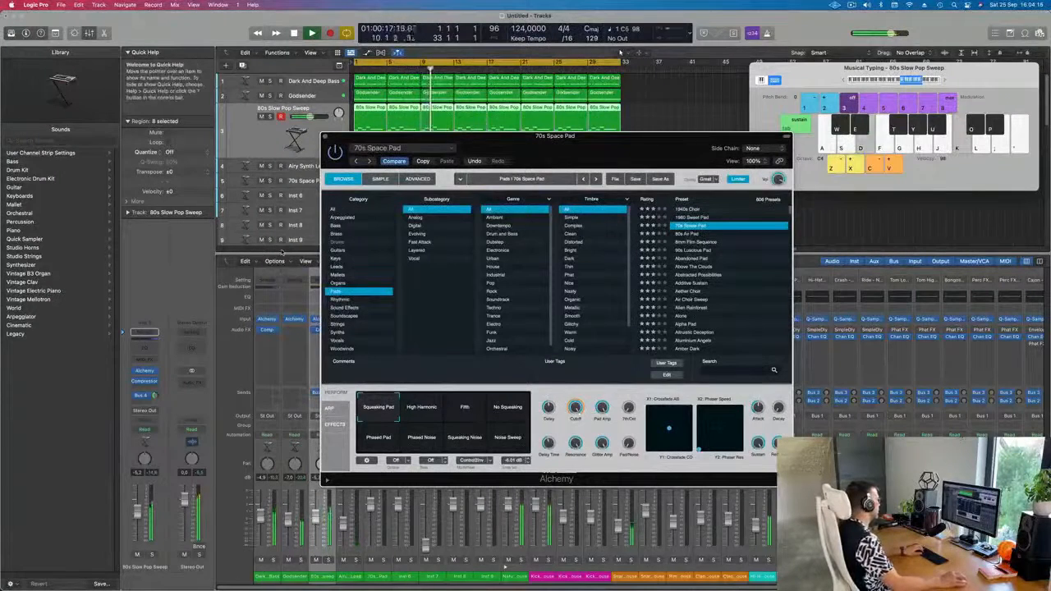
- Select the 70s Space Pad track as the Musical Typing target and reposition its Alchemy window
drag(565, 137, 734, 229)
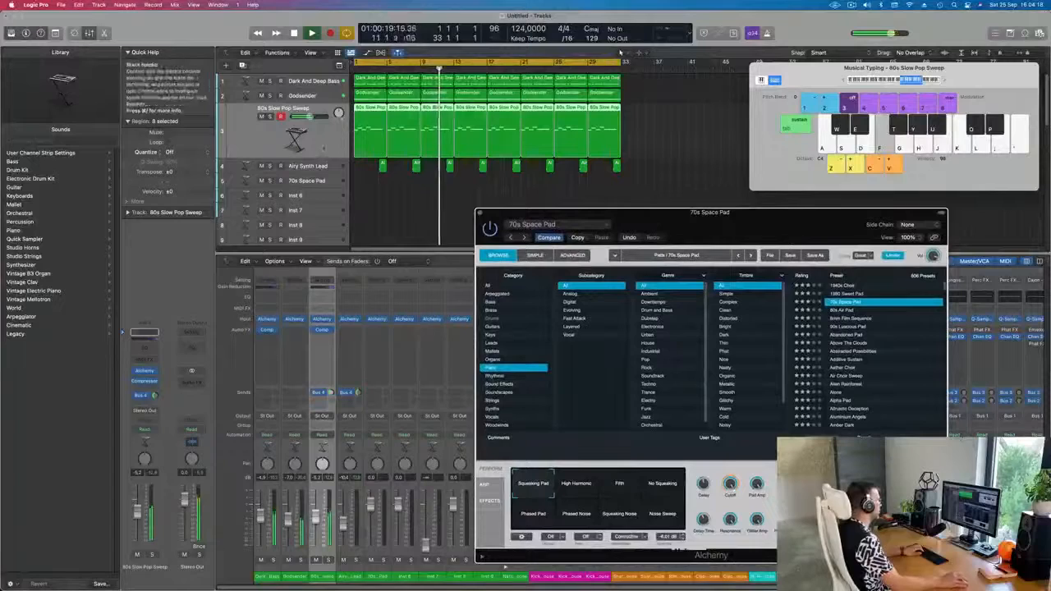
click(321, 187)
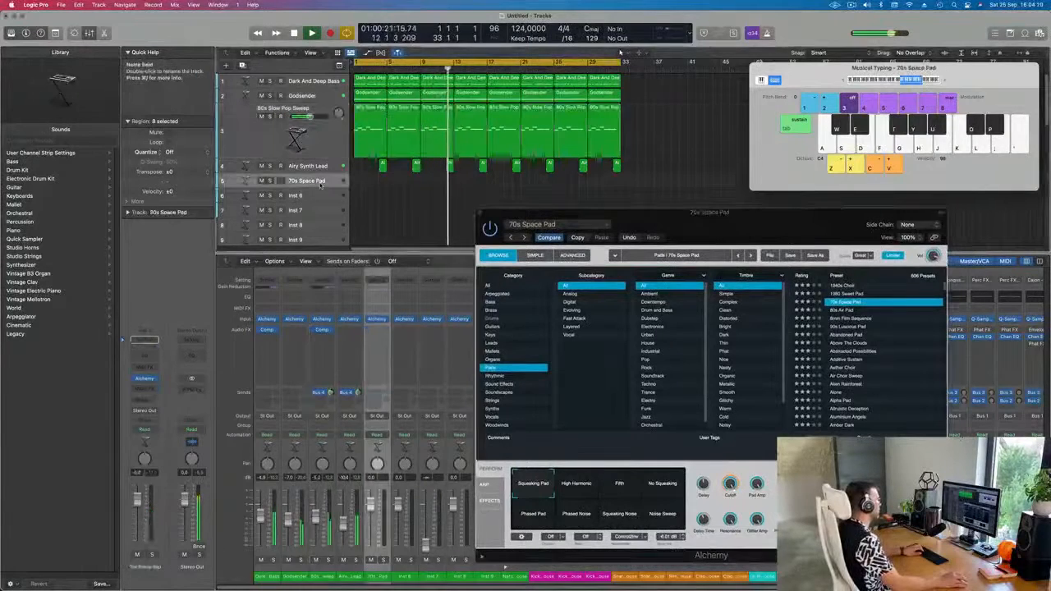
drag(720, 216, 565, 153)
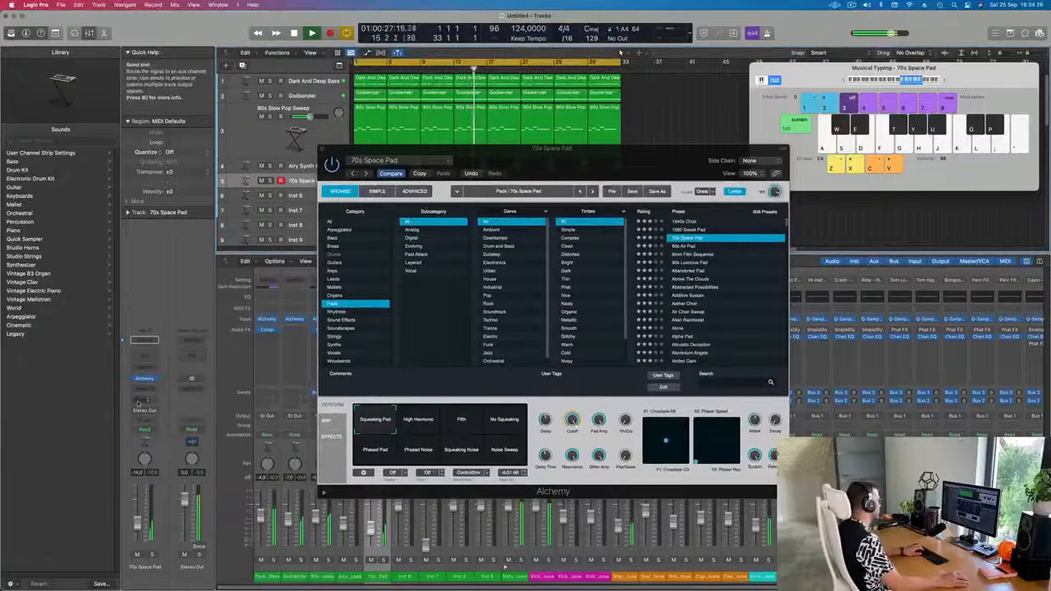
- Add a send on the 70s Space Pad track, first to Bus 3 Reverb, and reroute it to Bus 4 (Aux 4)
click(144, 339)
mouse_move(144, 414)
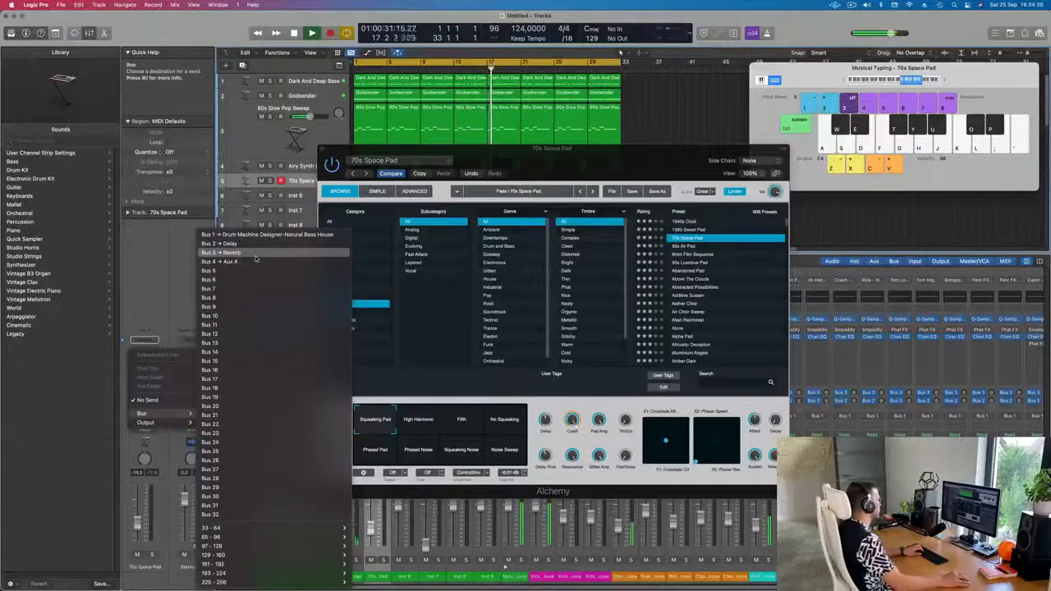
click(256, 254)
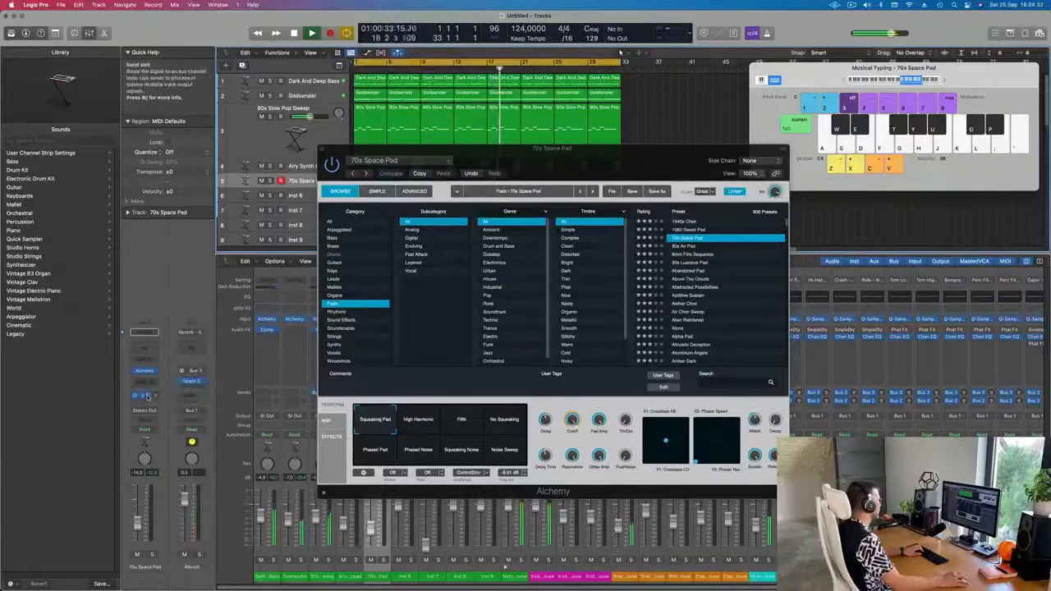
click(148, 397)
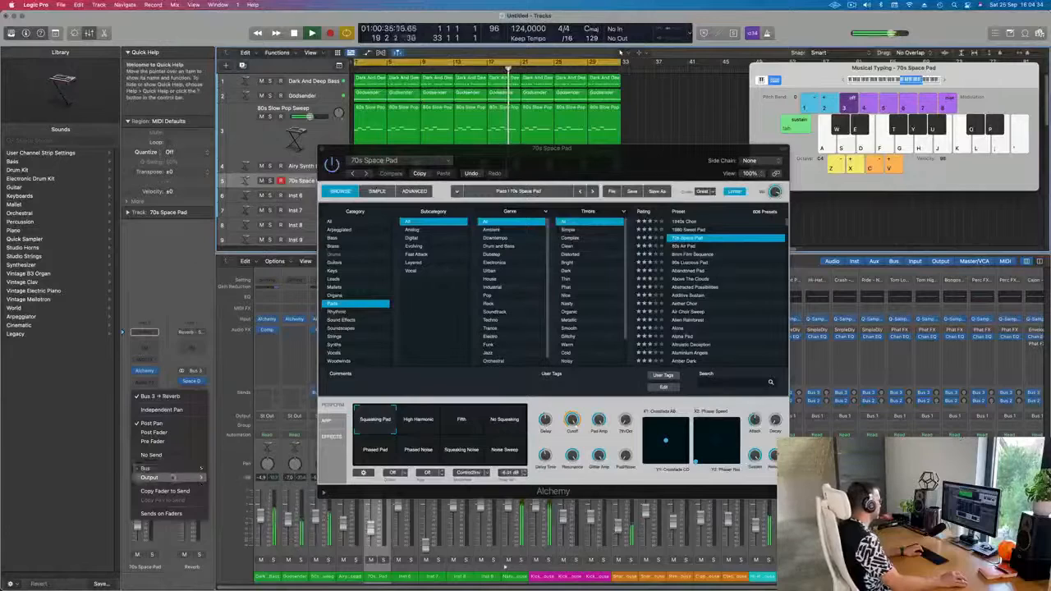
mouse_move(164, 468)
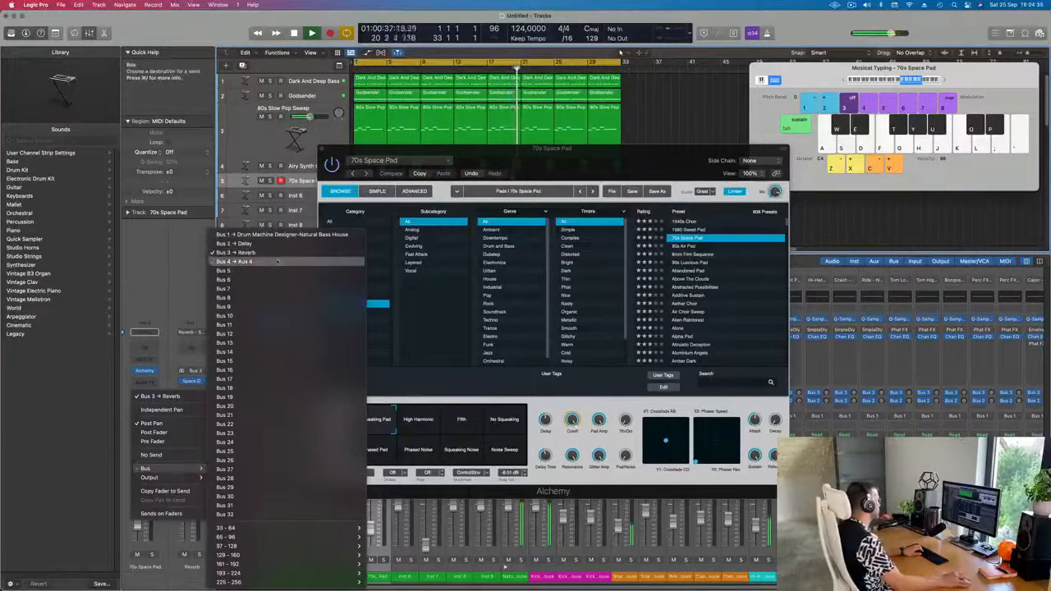
click(238, 261)
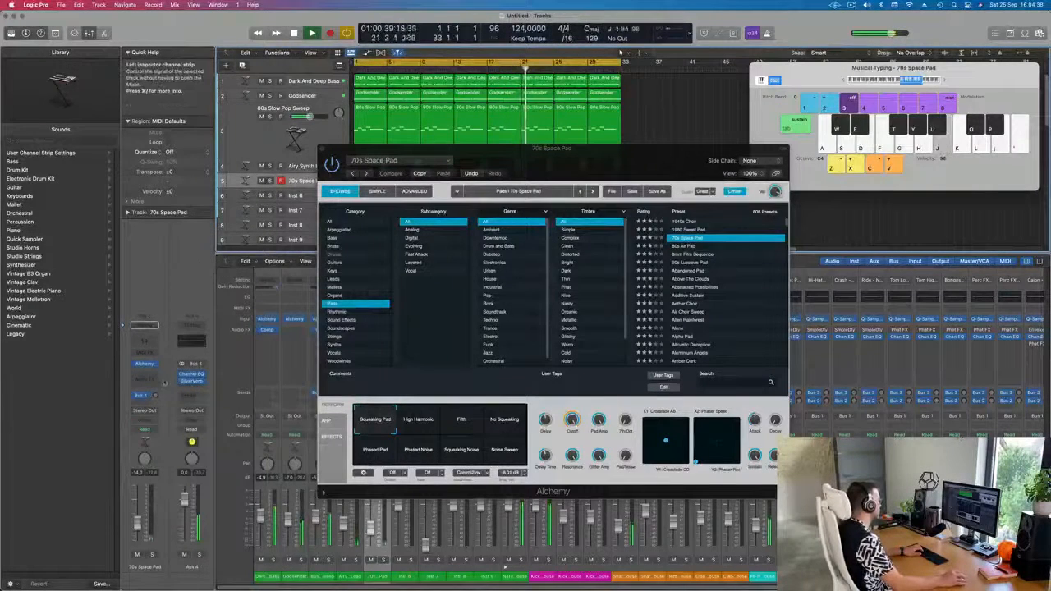
- Try the No Squeaking variation of the 70s Space Pad while playing notes over the loop
key(h)
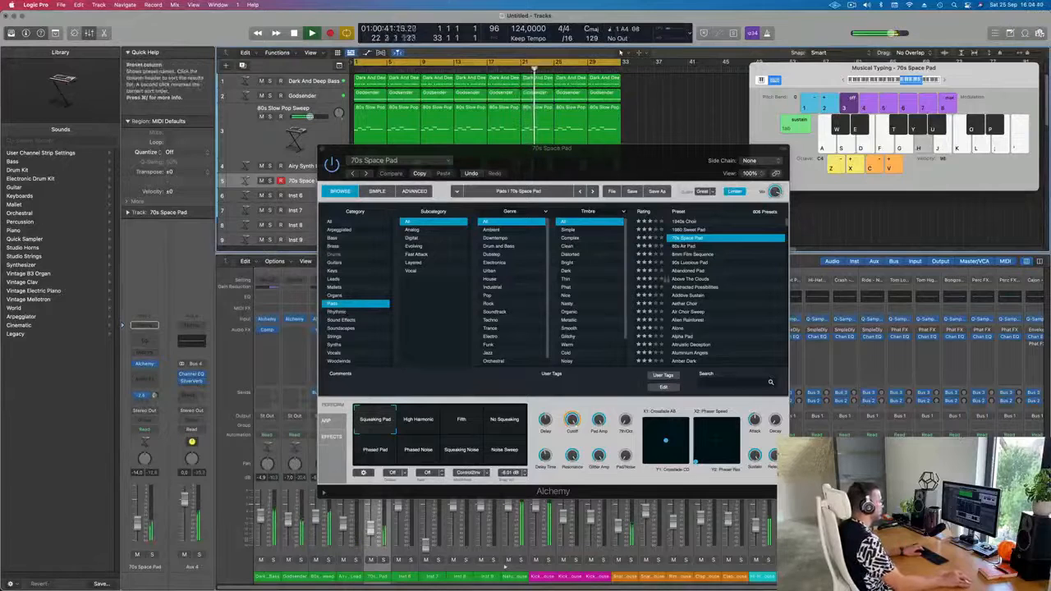
click(506, 419)
key(h)
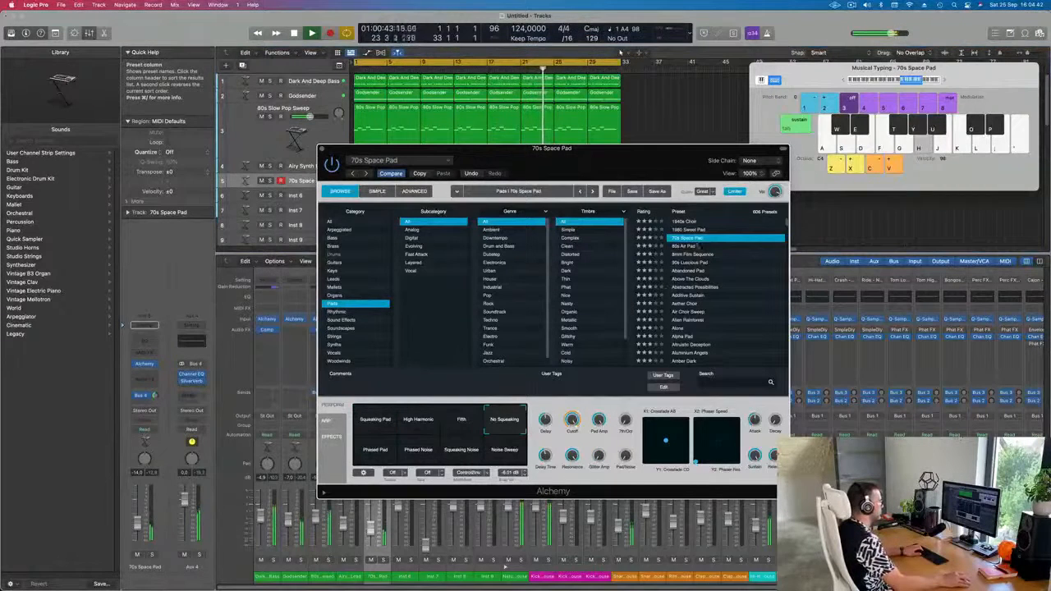
- Load the 80s Air Pad preset in Alchemy and audition it with a range of notes over playback
click(688, 246)
key(k)
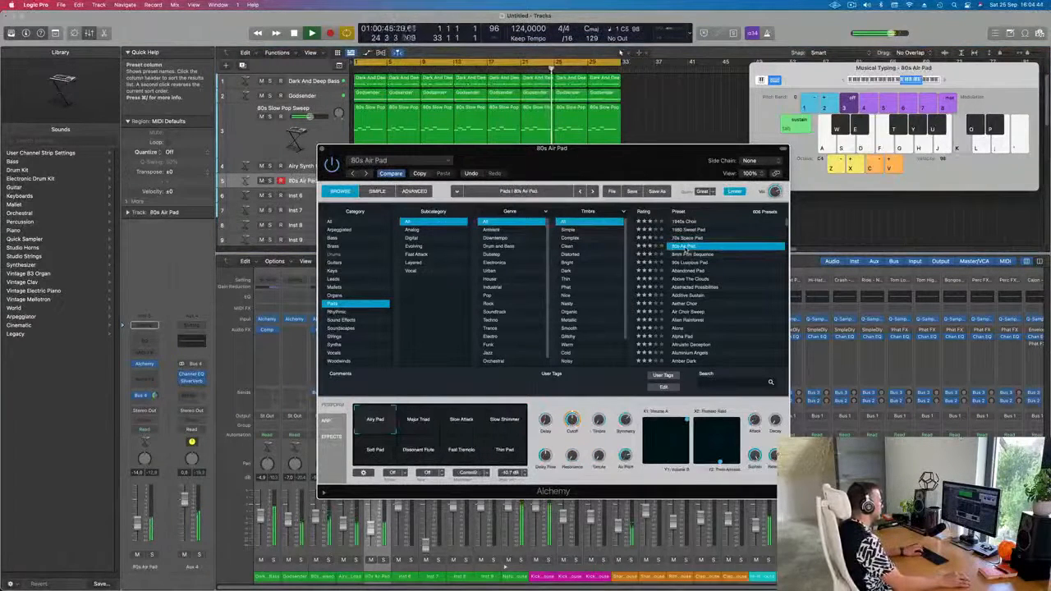
key(g)
key(f)
key(d)
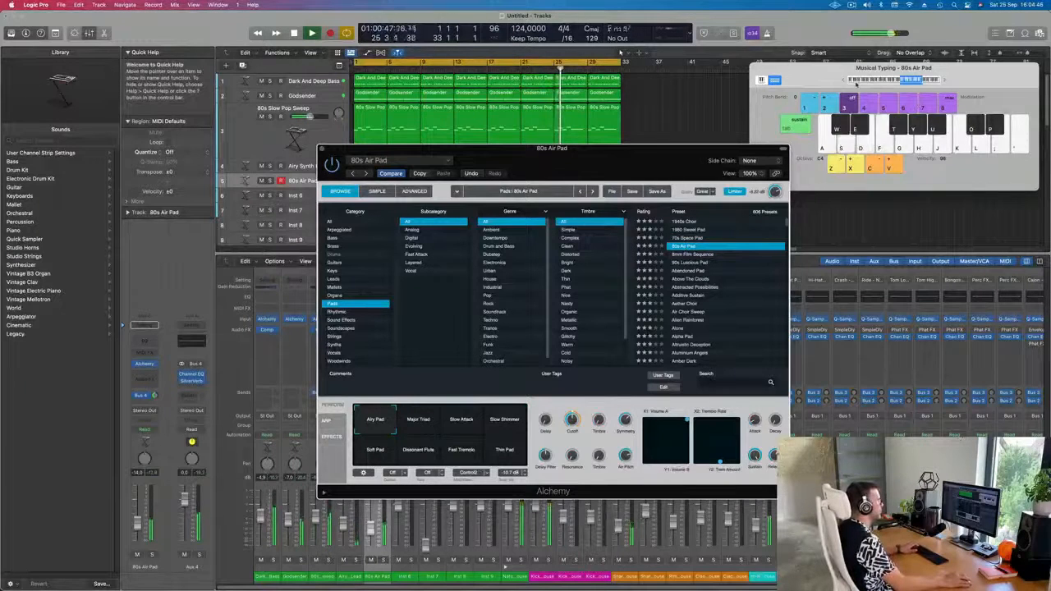
key(a)
key(s)
key(d)
key(a)
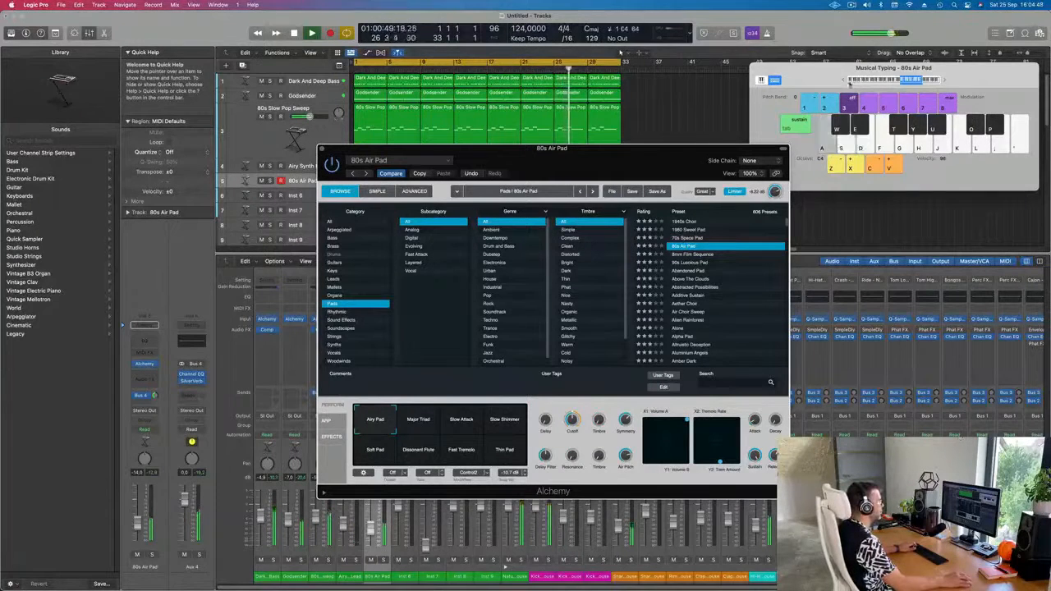
- Lower the Musical Typing keyboard to octave C3 and audition the 80s Air Pad in that range
click(844, 82)
key(a)
key(d)
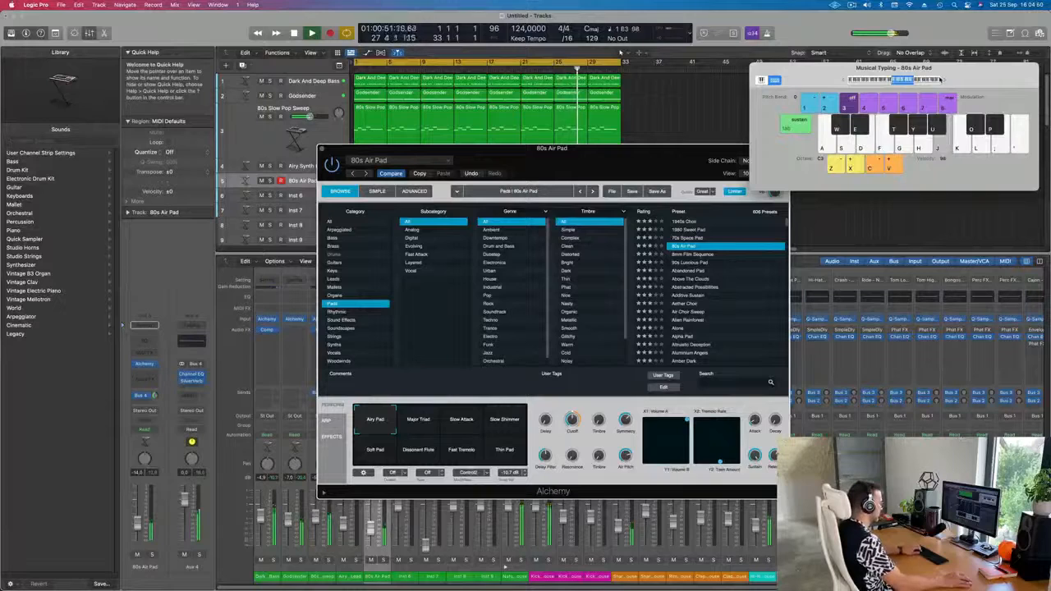
key(k)
key(k)
key(k)
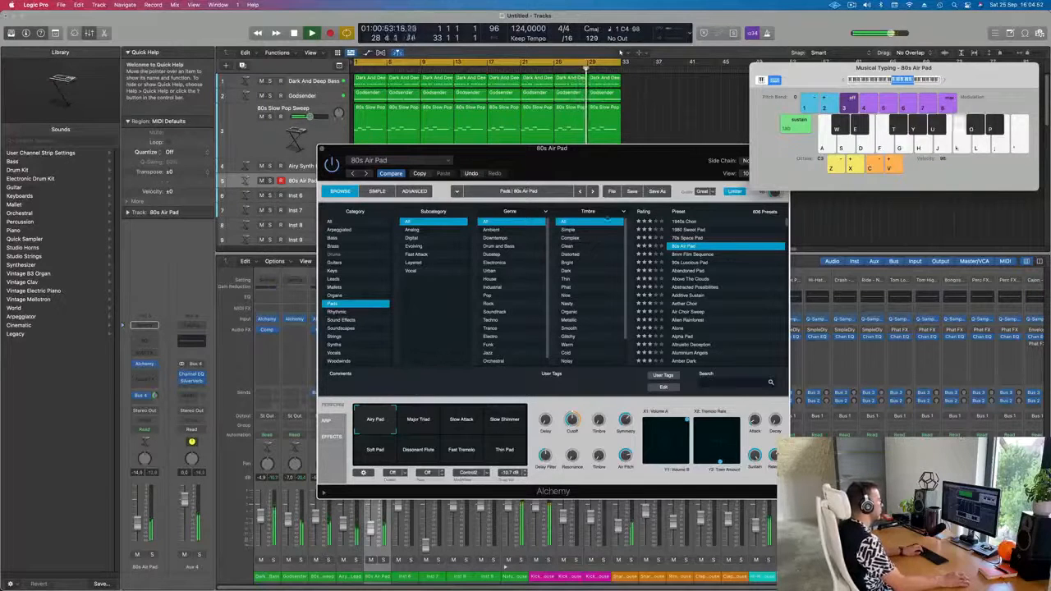
key(k)
key(j)
- Try the Slow Attack variation of the 80s Air Pad and raise the track volume to about -3.6 dB
click(470, 425)
key(h)
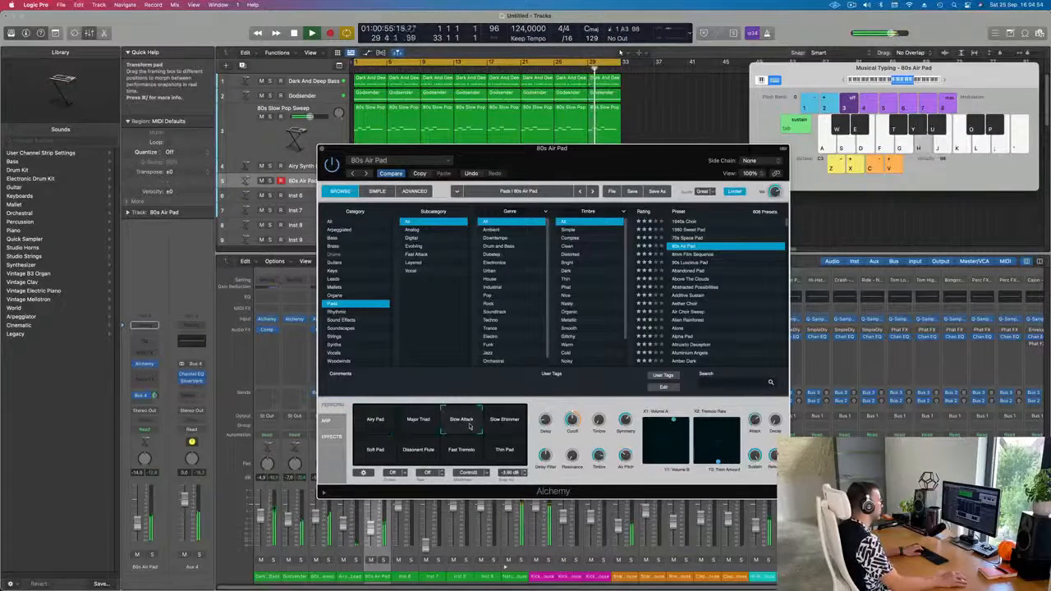
click(139, 512)
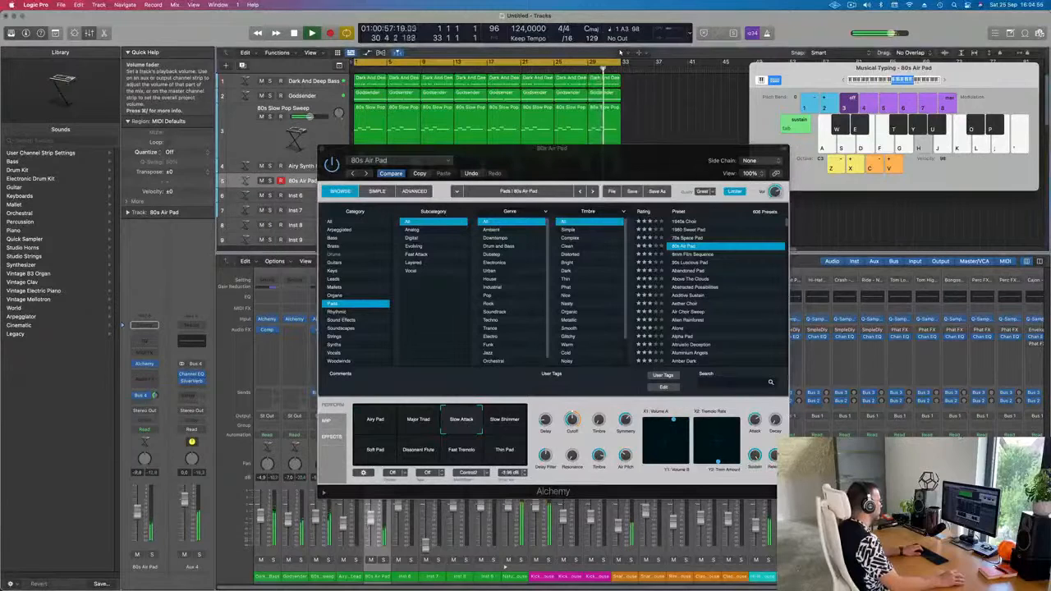
key(j)
key(k)
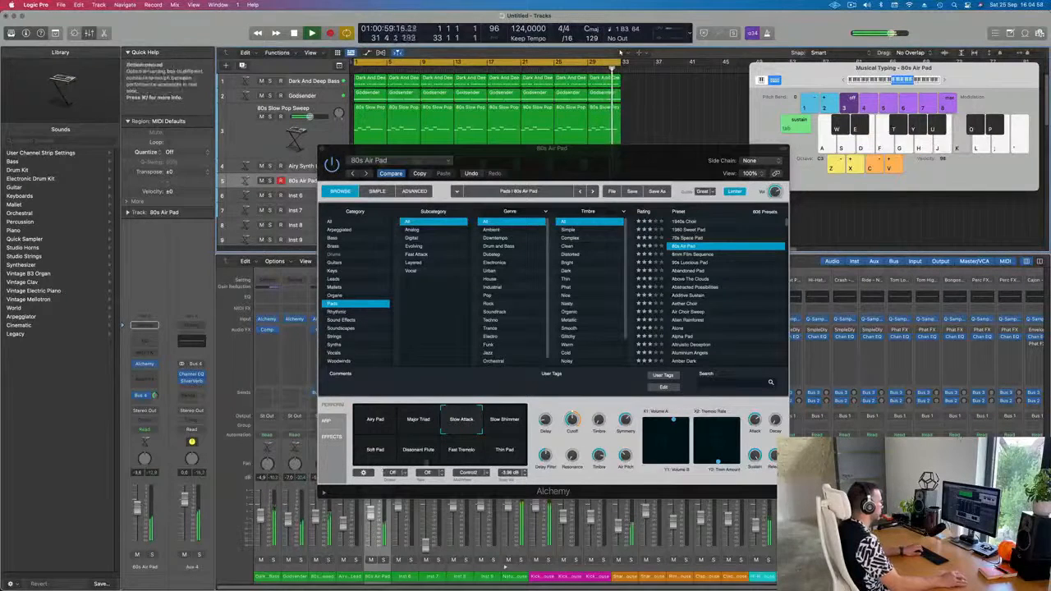
- Try the Slow Shimmer variation of the 80s Air Pad while playing notes over the loop
click(506, 423)
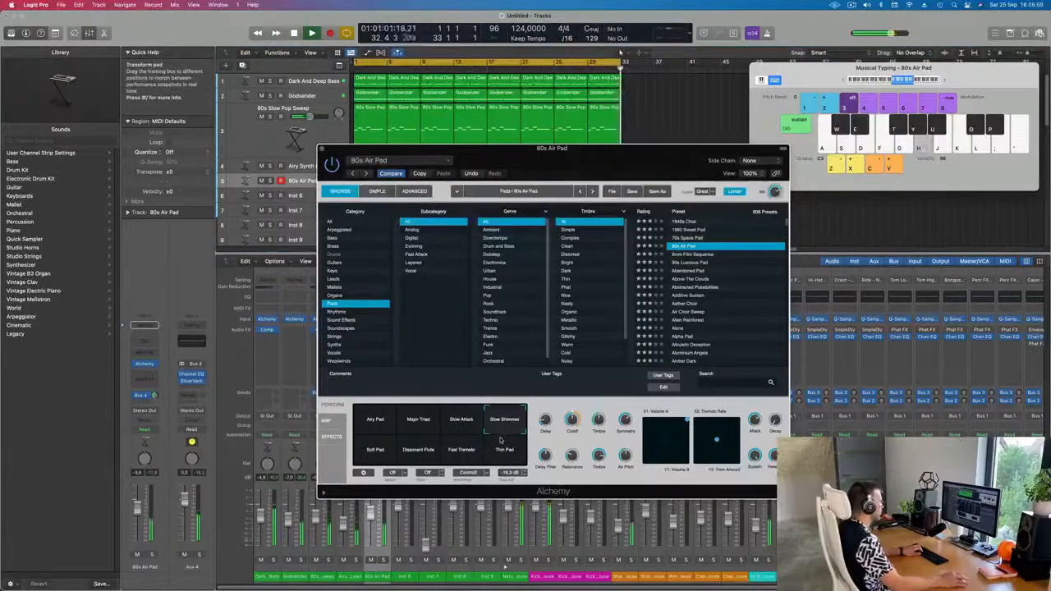
key(j)
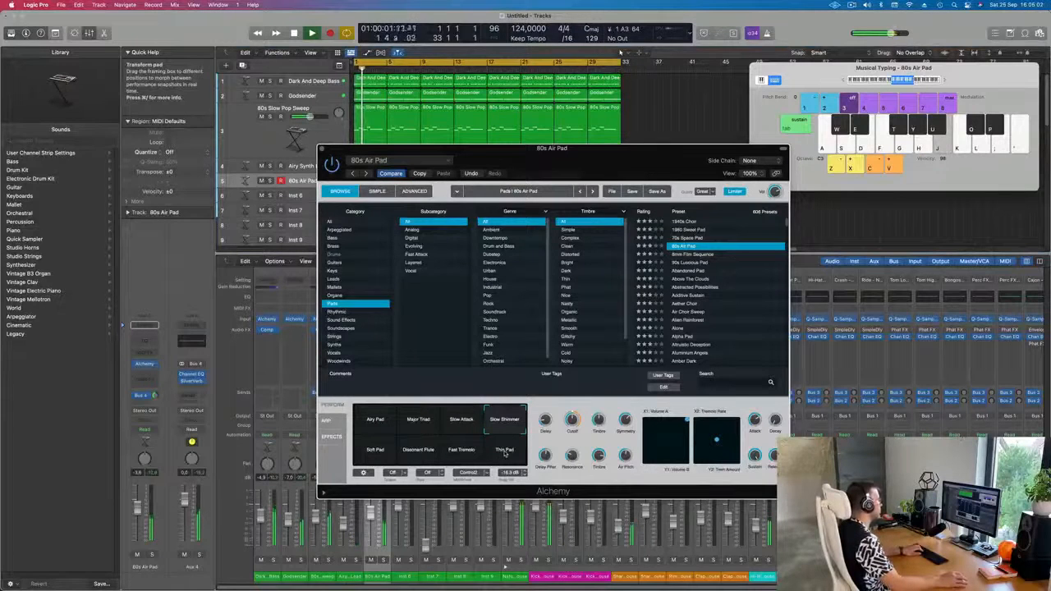
key(k)
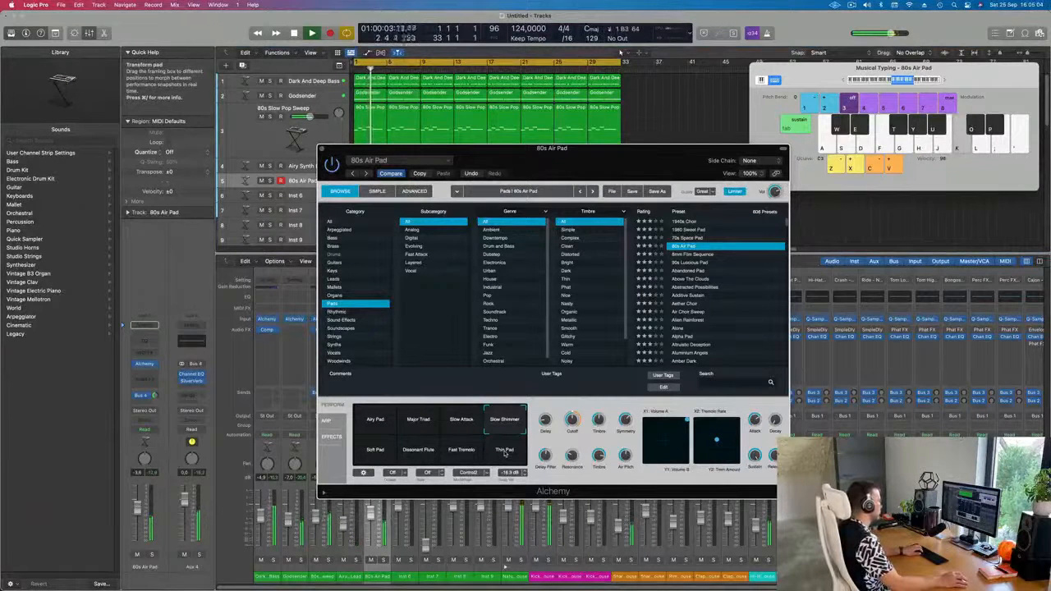
key(l)
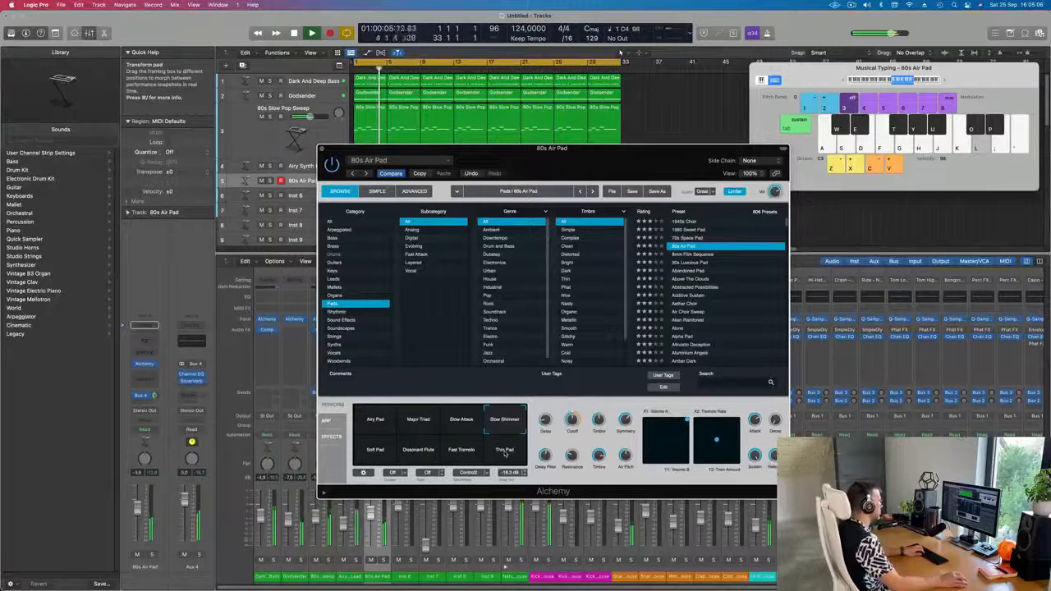
- Audition the Soft Pad, Dissonant Flute, Fast Tremolo and Thin Pad variations of the 80s Air Pad
click(374, 450)
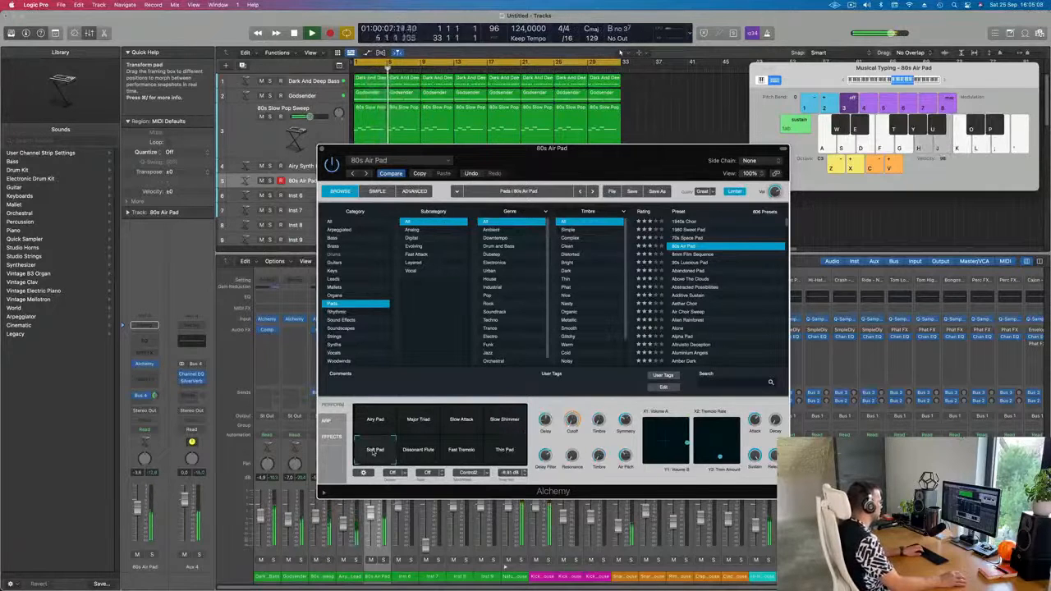
key(h)
click(418, 452)
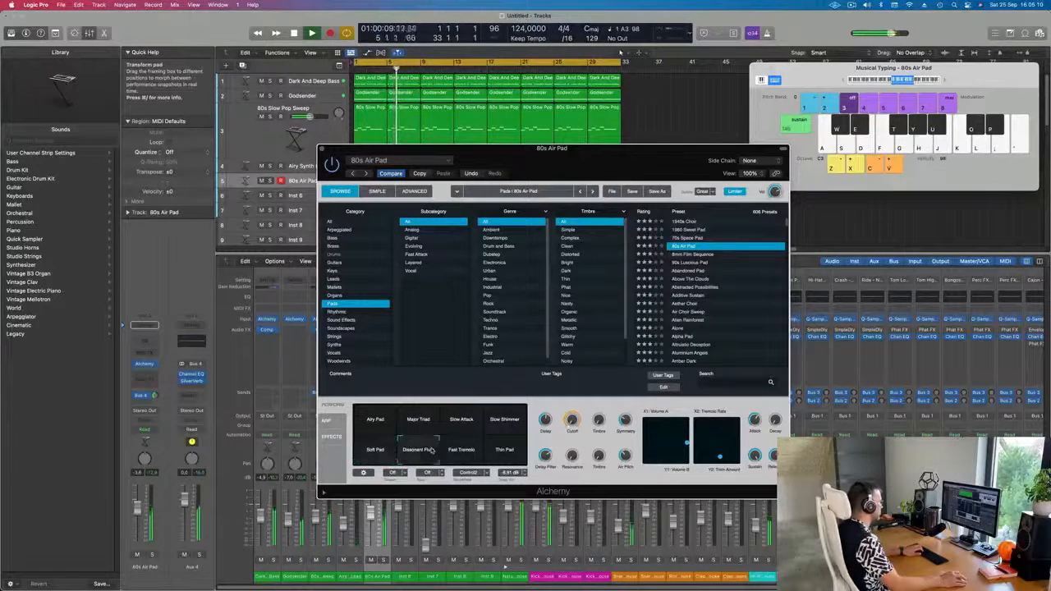
key(h)
key(j)
key(k)
click(462, 451)
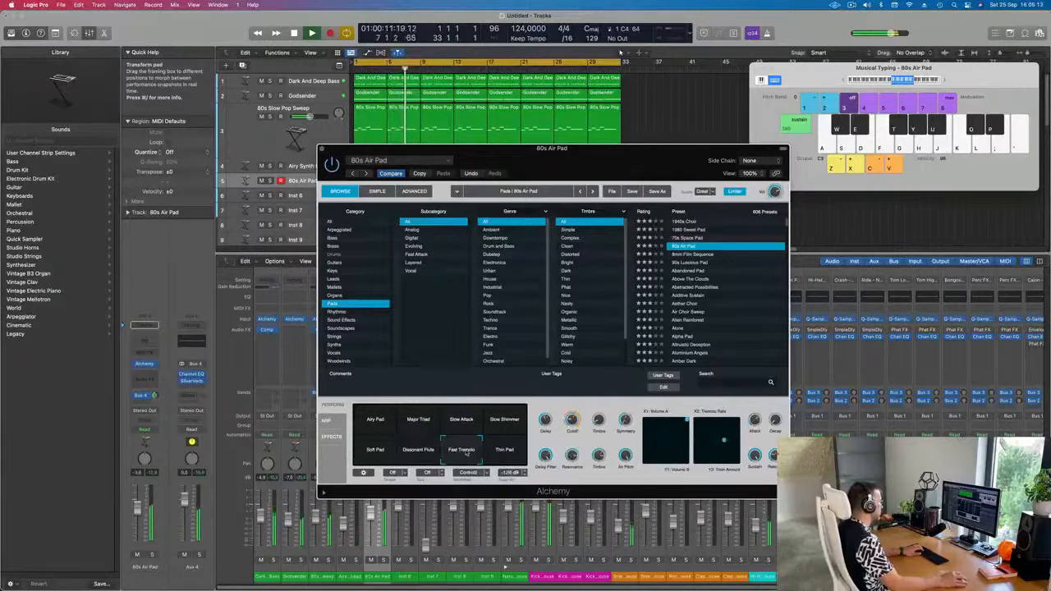
click(501, 451)
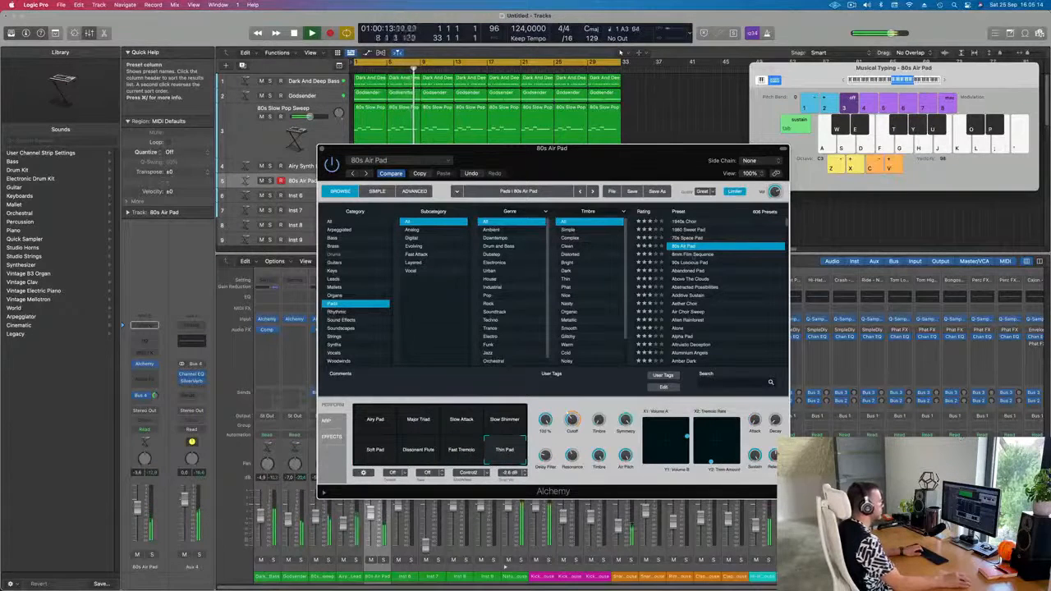
- Load the 90s Luscious Pad preset in Alchemy and try out notes with it over the playing loop
click(696, 263)
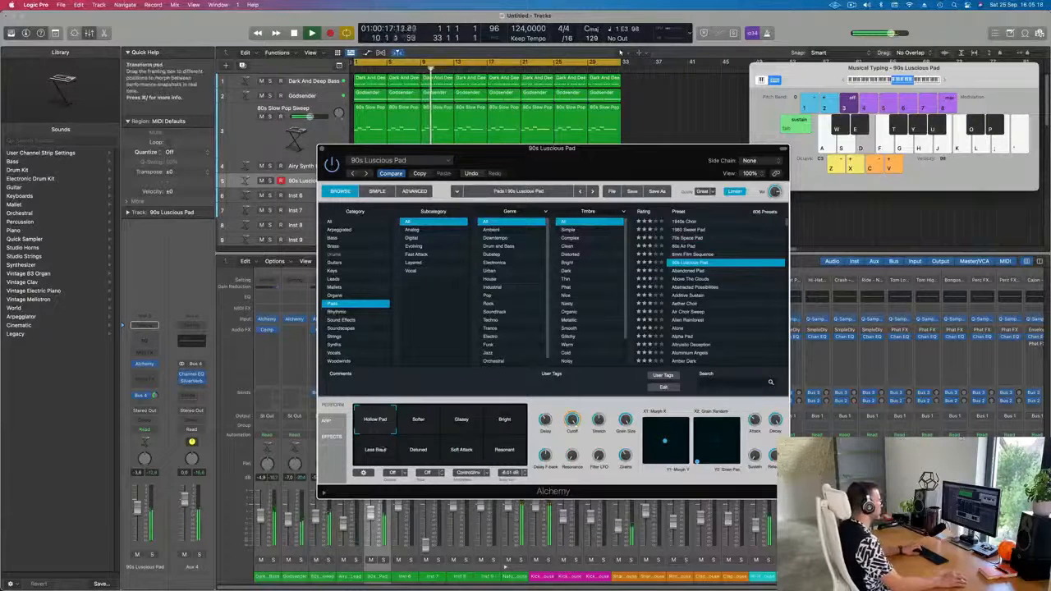
key(h)
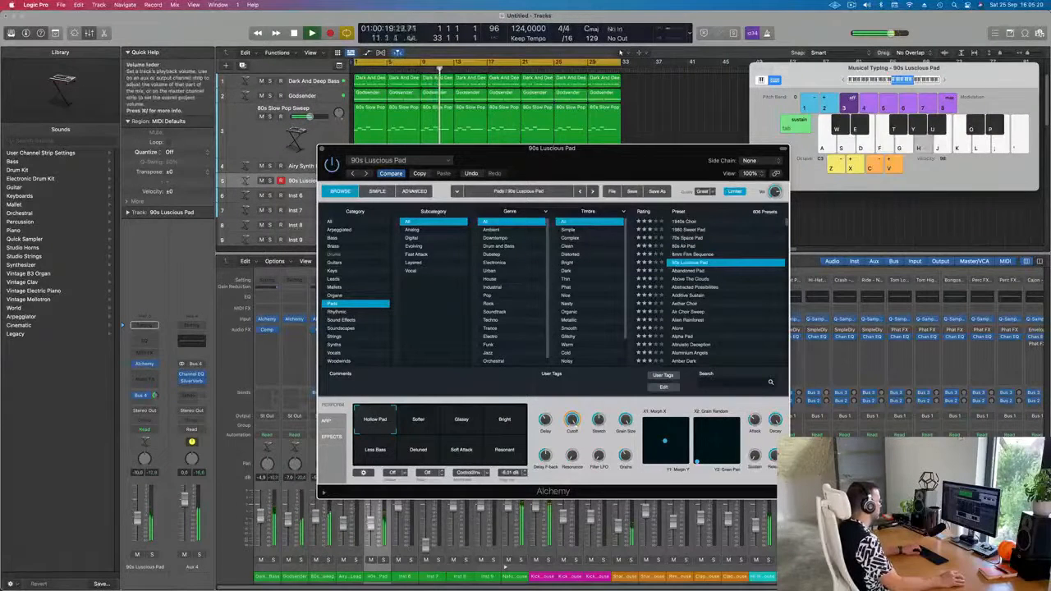
key(g)
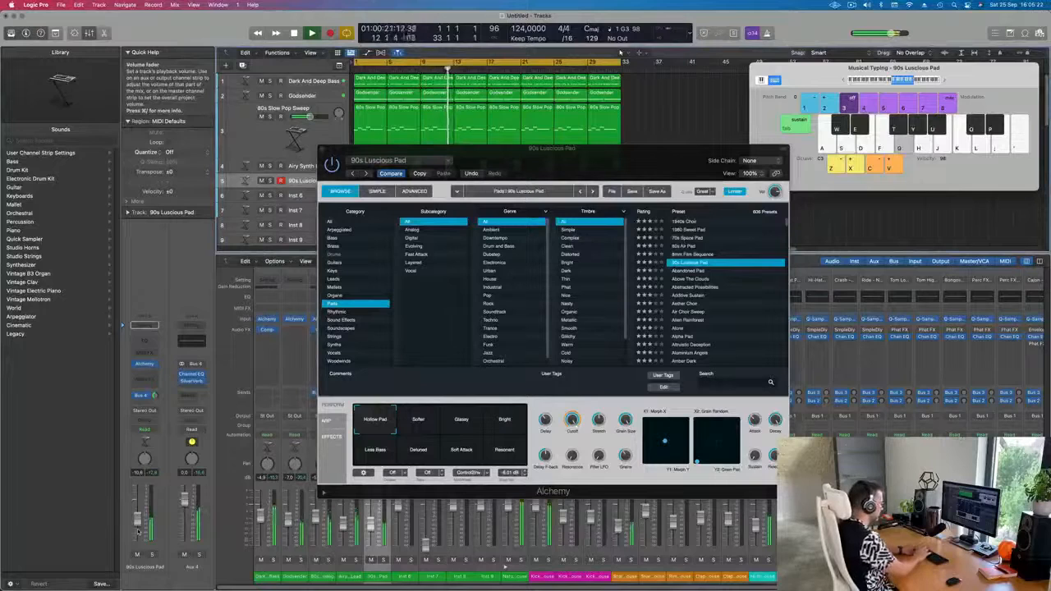
key(semicolon)
key(semicolon)
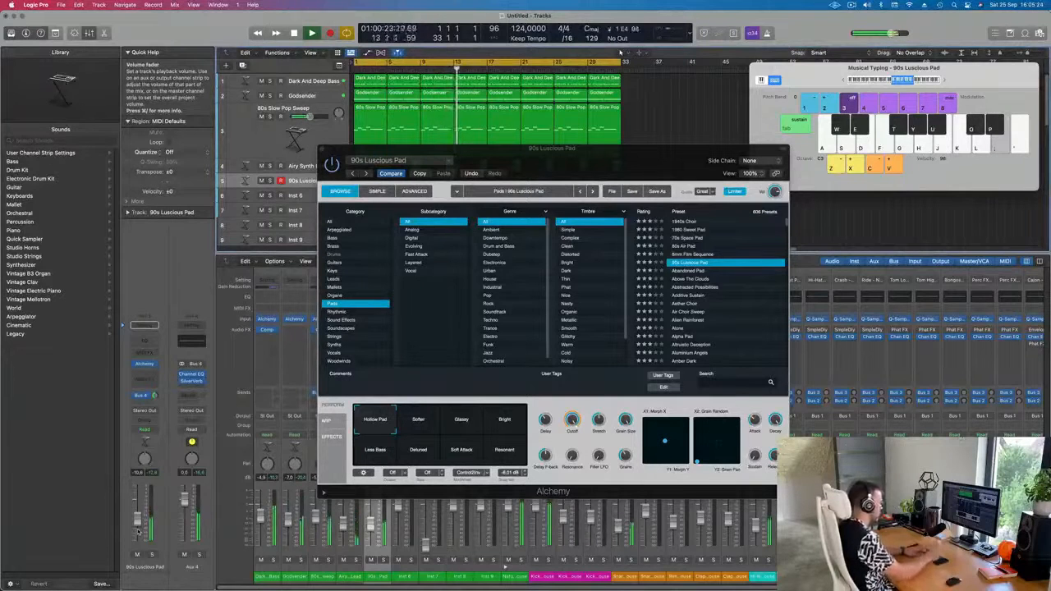
key(apostrophe)
key(semicolon)
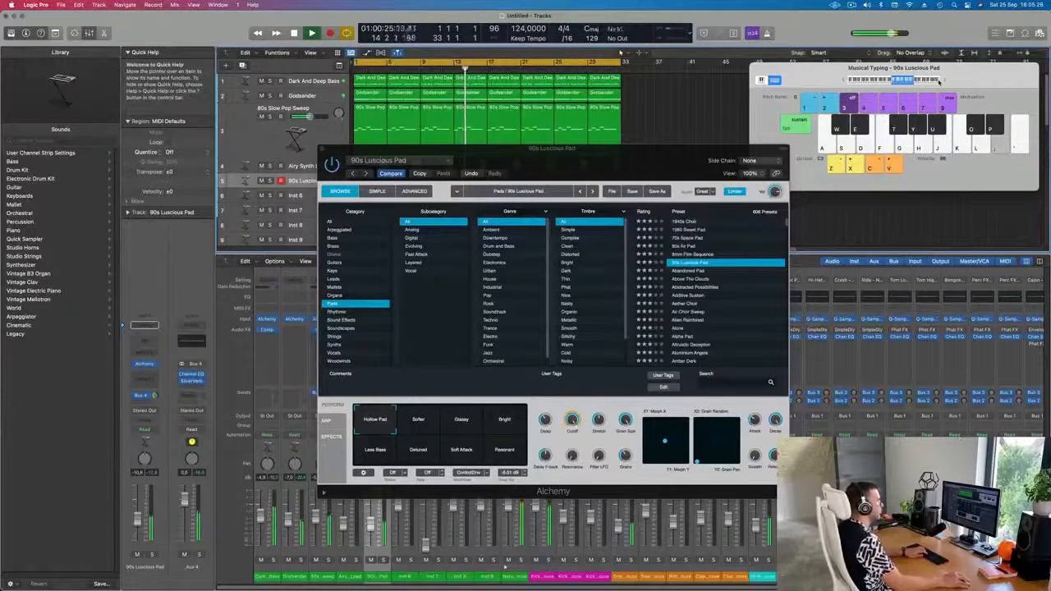
- Shift the musical typing range up to C4 and try out a melody with 90s Luscious Pad over the playing loop
click(944, 81)
key(l)
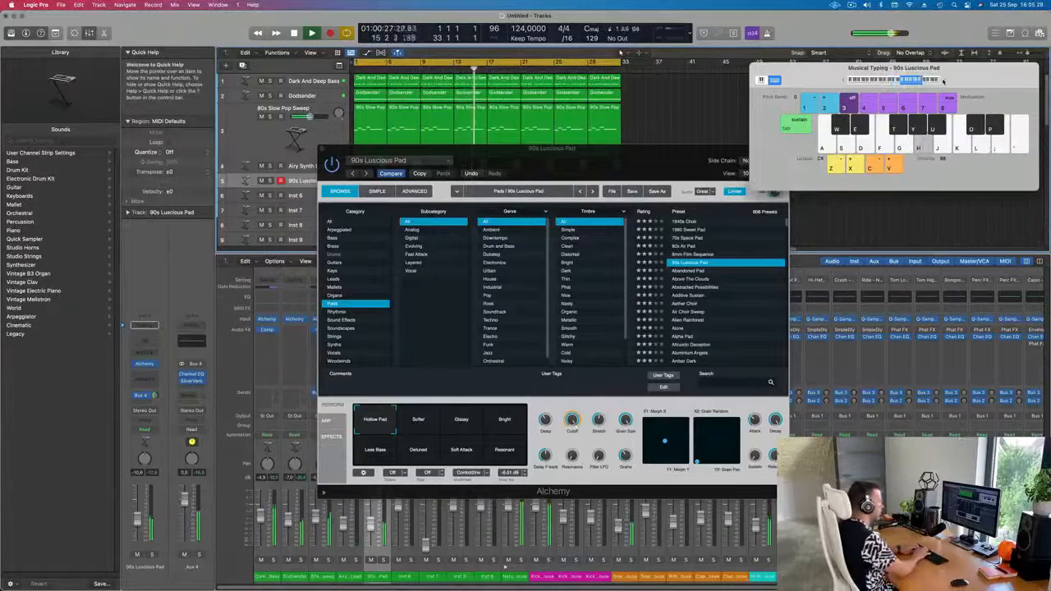
key(f)
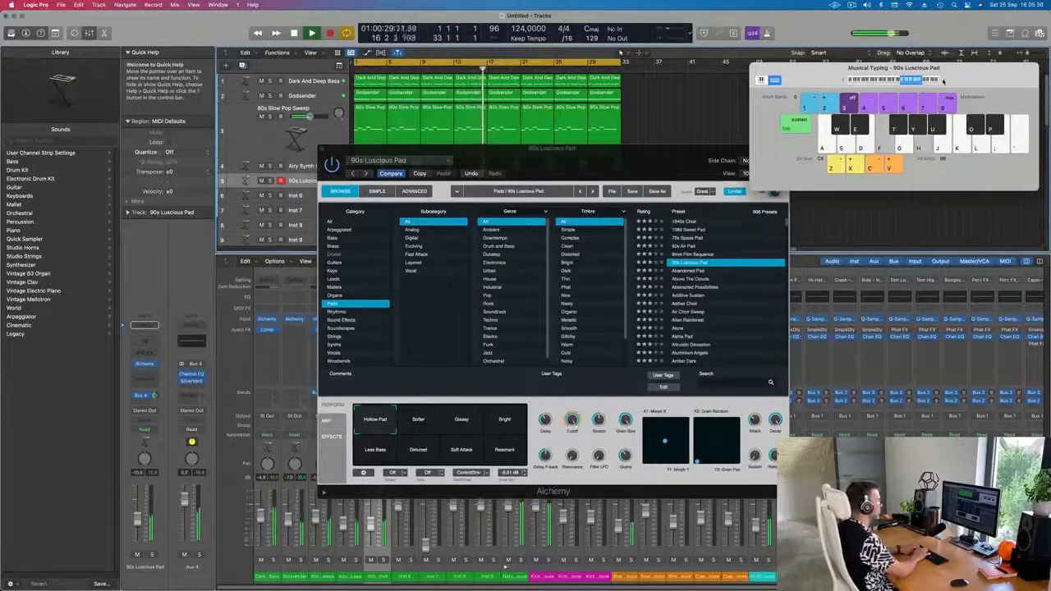
key(f)
key(semicolon)
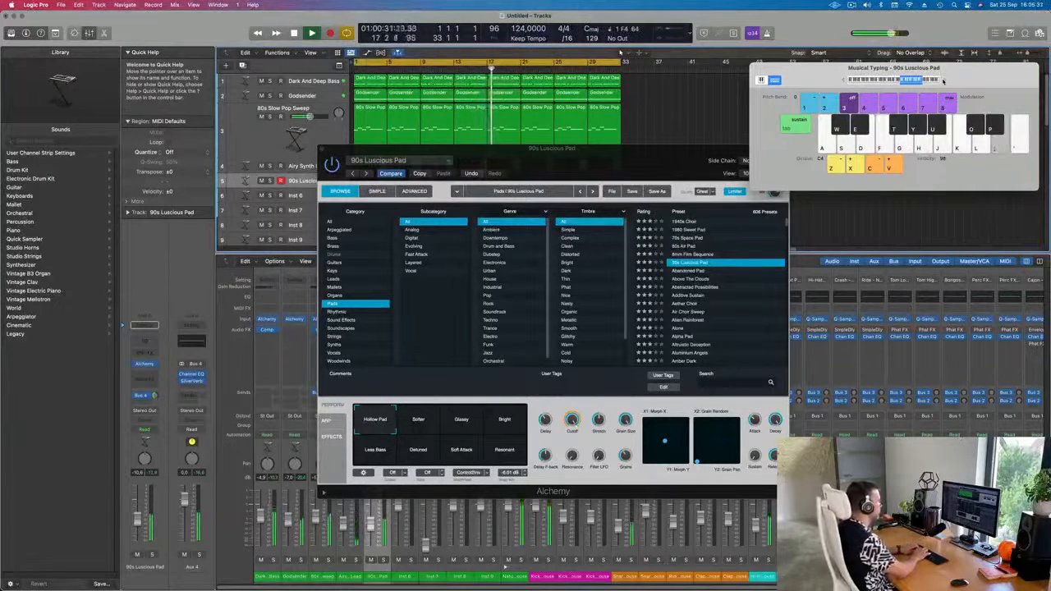
key(d)
key(f)
key(g)
key(l)
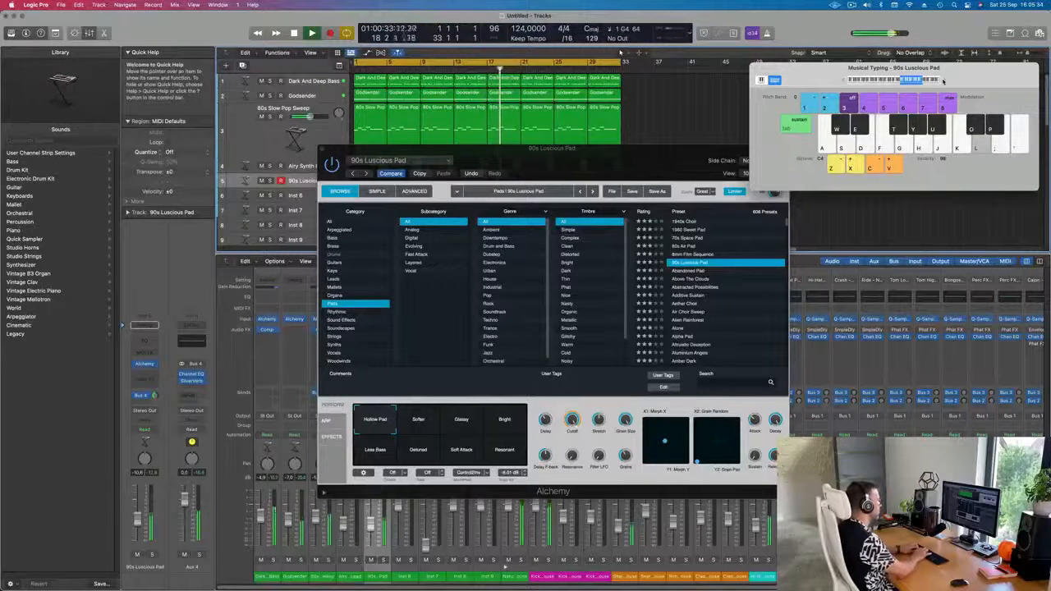
key(k)
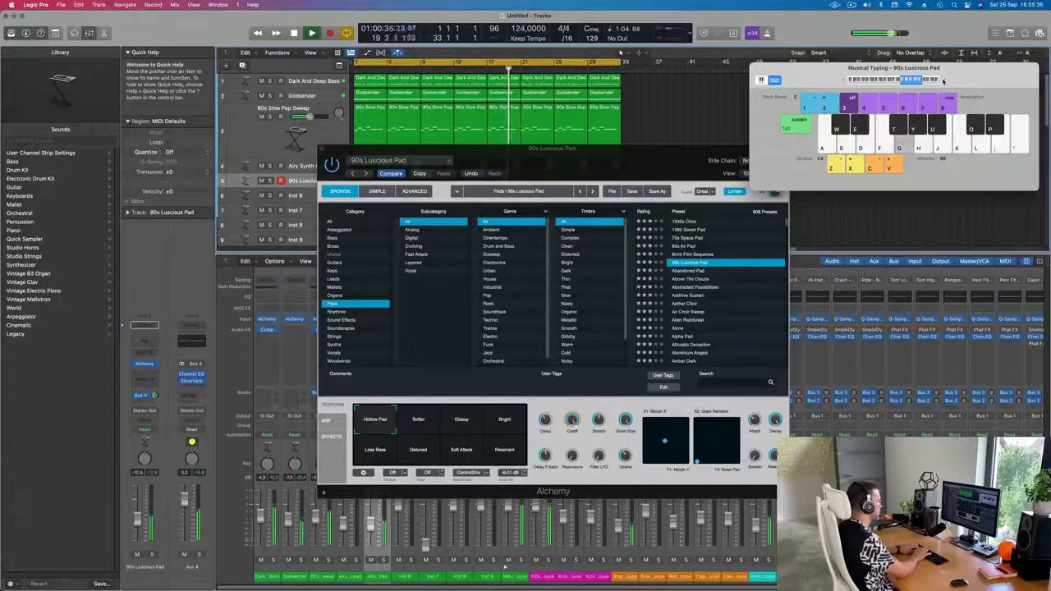
key(d)
key(s)
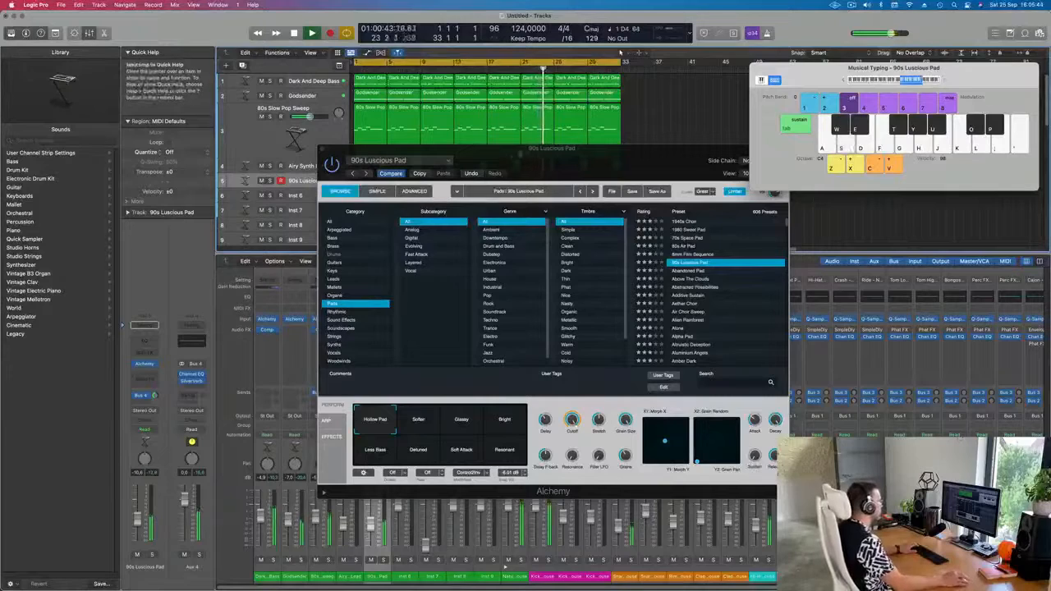
- Move the Alchemy window off the arrangement and record a pad melody on the 90s Luscious Pad track, stopping around bar 29
drag(514, 160, 803, 191)
key(r)
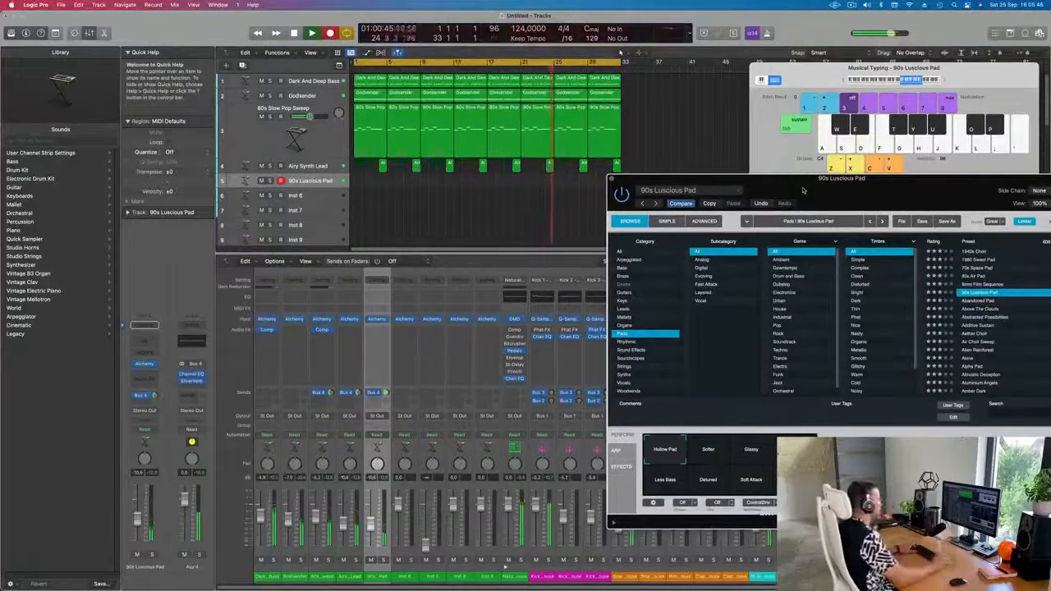
key(s)
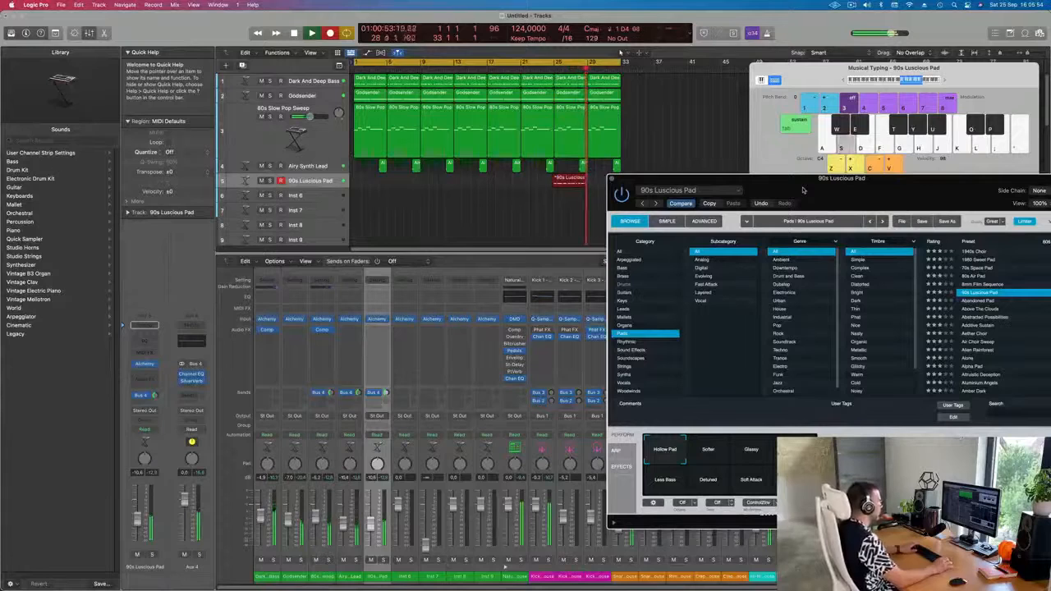
key(space)
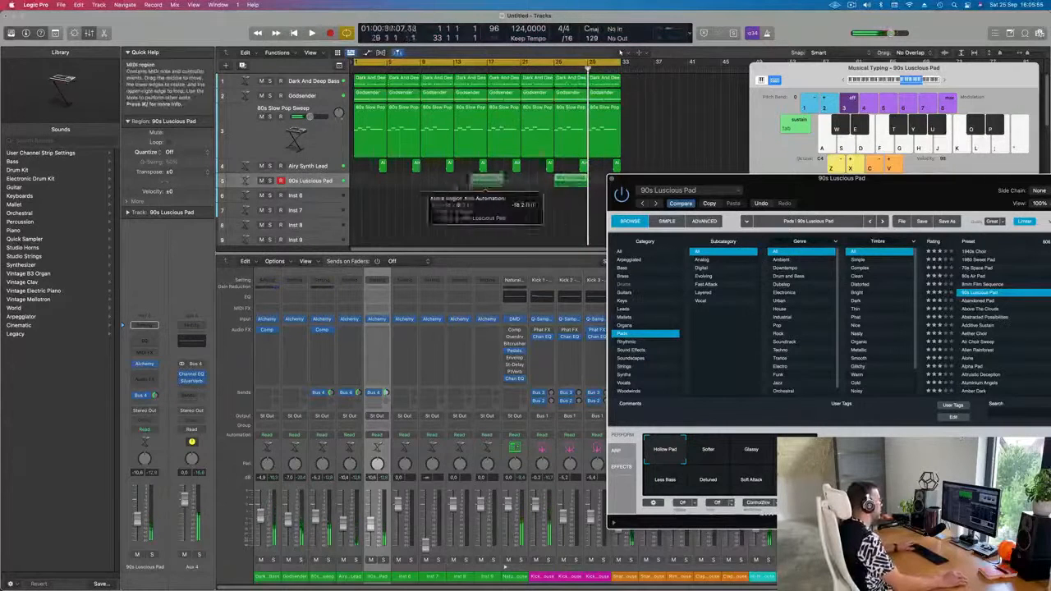
- Move the recorded pad region to bar 1 and select all its notes in the Piano Roll
drag(486, 182, 369, 183)
double_click(368, 182)
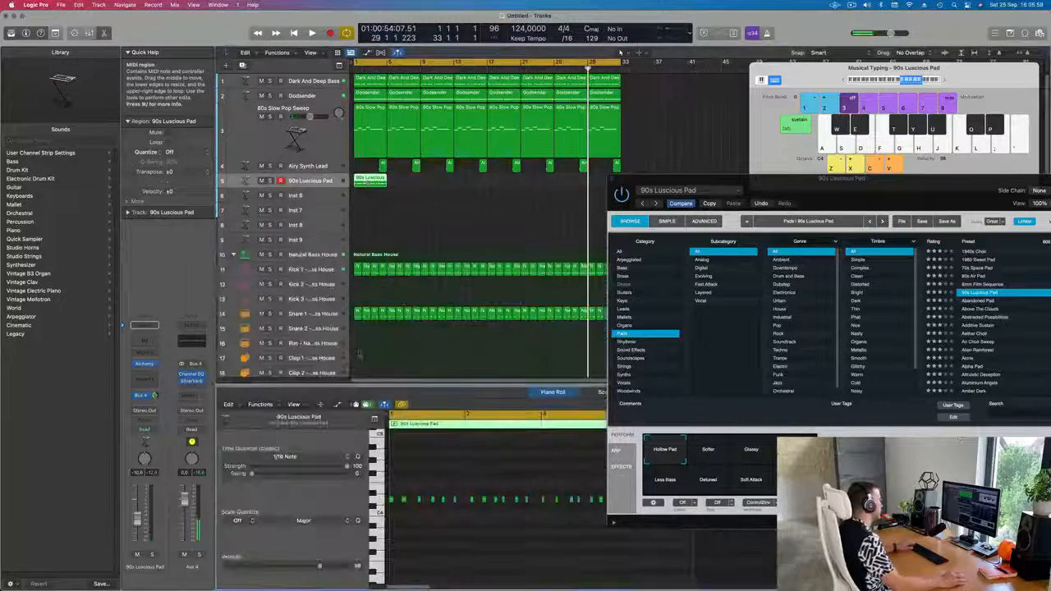
key(super+a)
- Audition the Glassy, Bright, Resonant, Soft Attack, Detuned and Less Bass variations on the recorded melody and return to Hollow Pad
key(space)
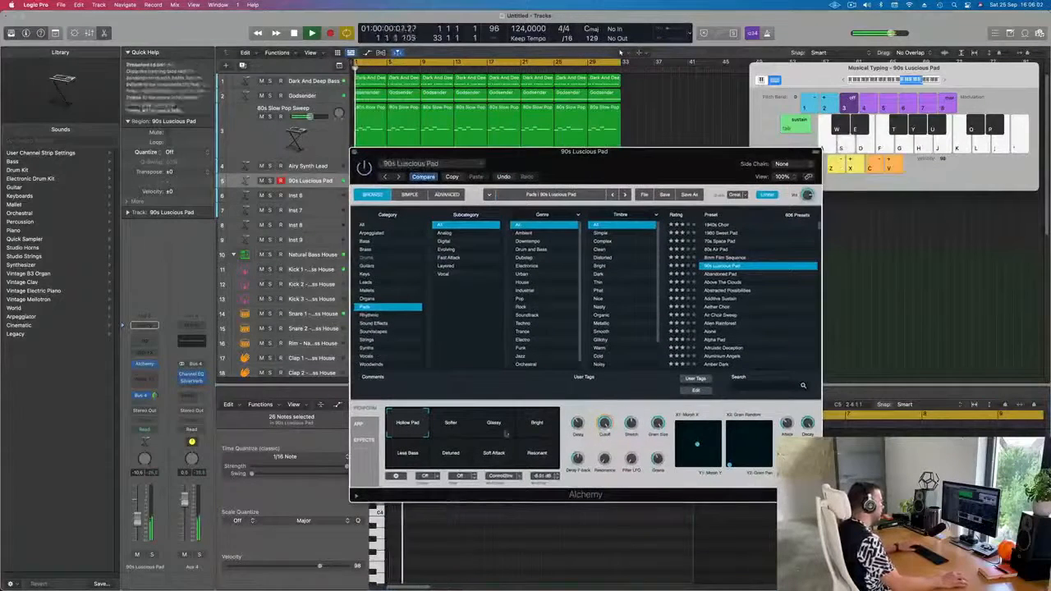
click(469, 425)
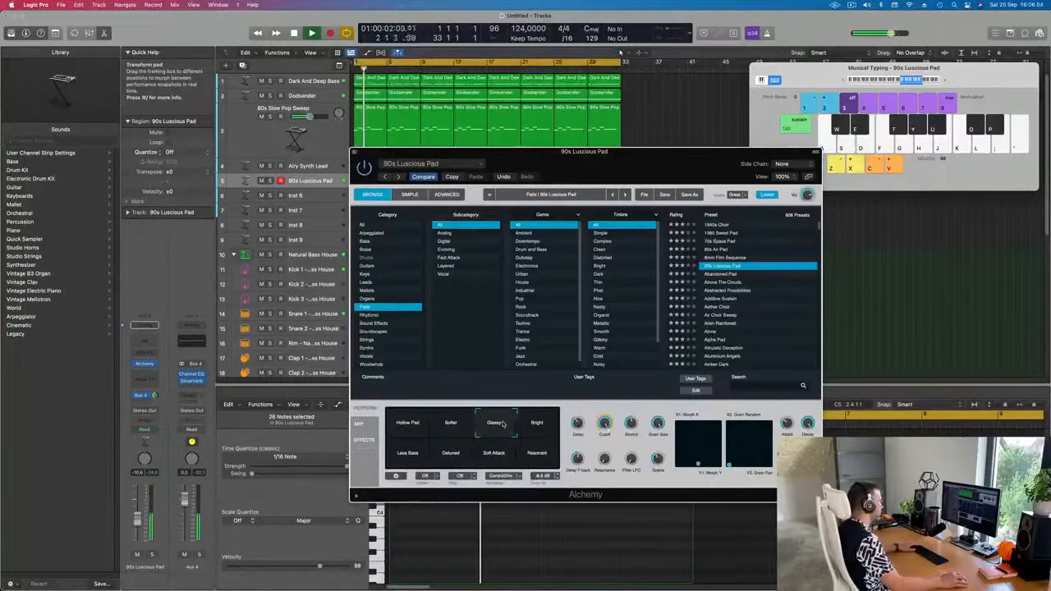
click(537, 423)
click(550, 464)
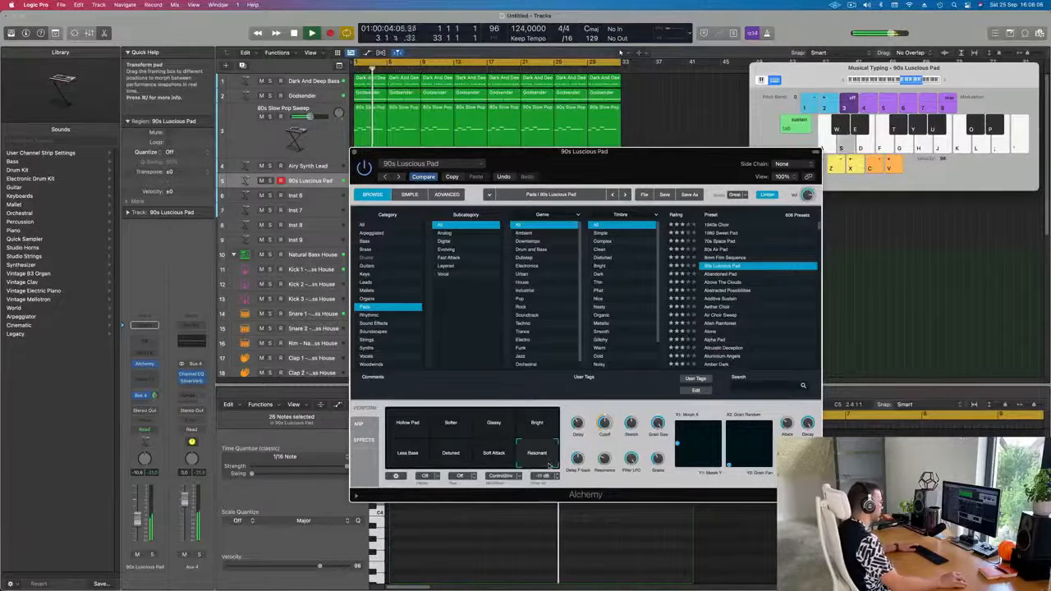
click(495, 462)
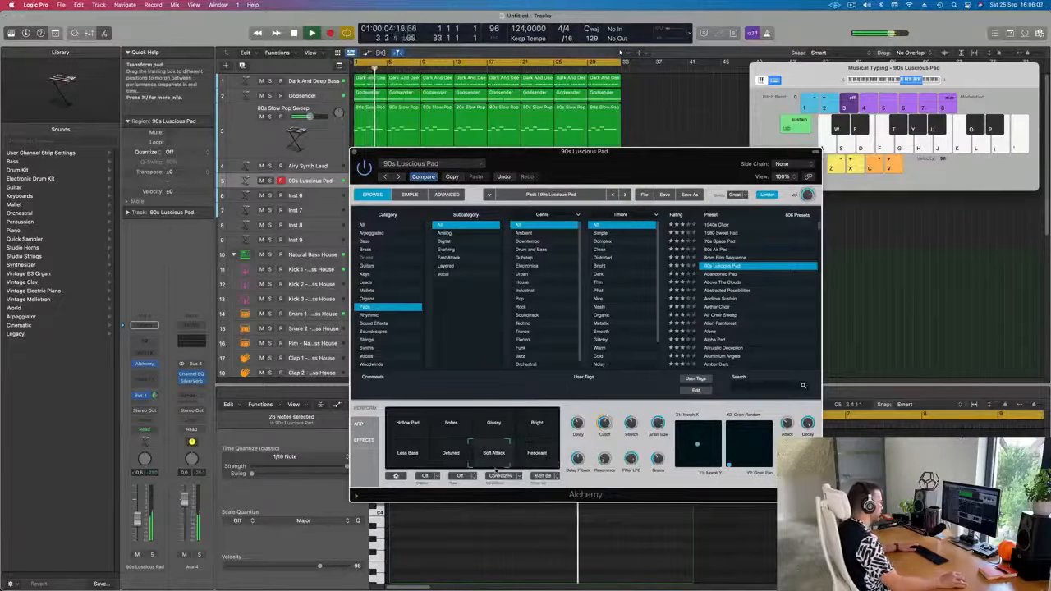
click(451, 456)
click(408, 455)
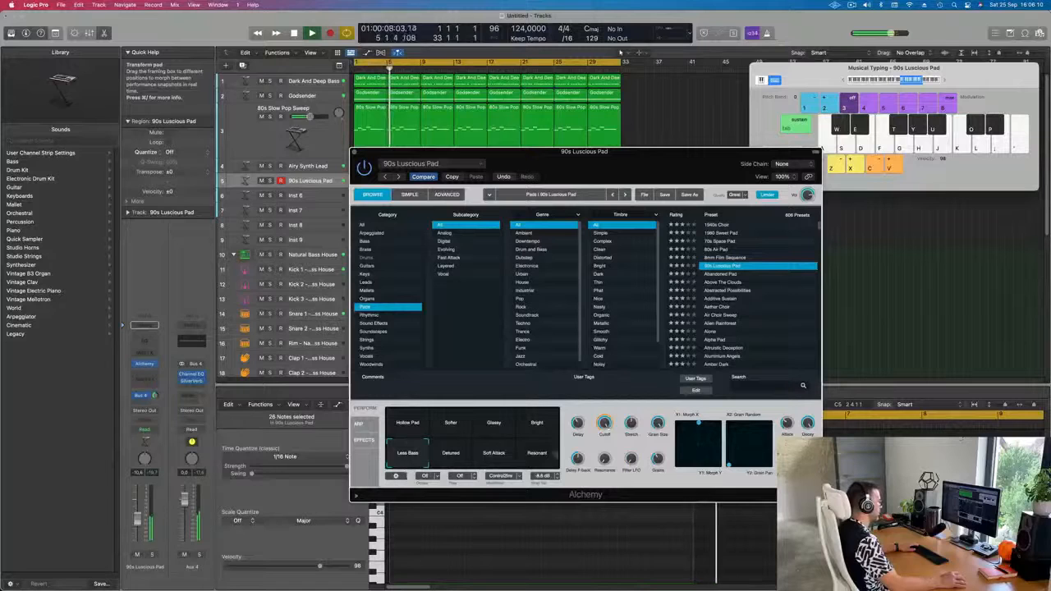
key(space)
key(space)
click(408, 425)
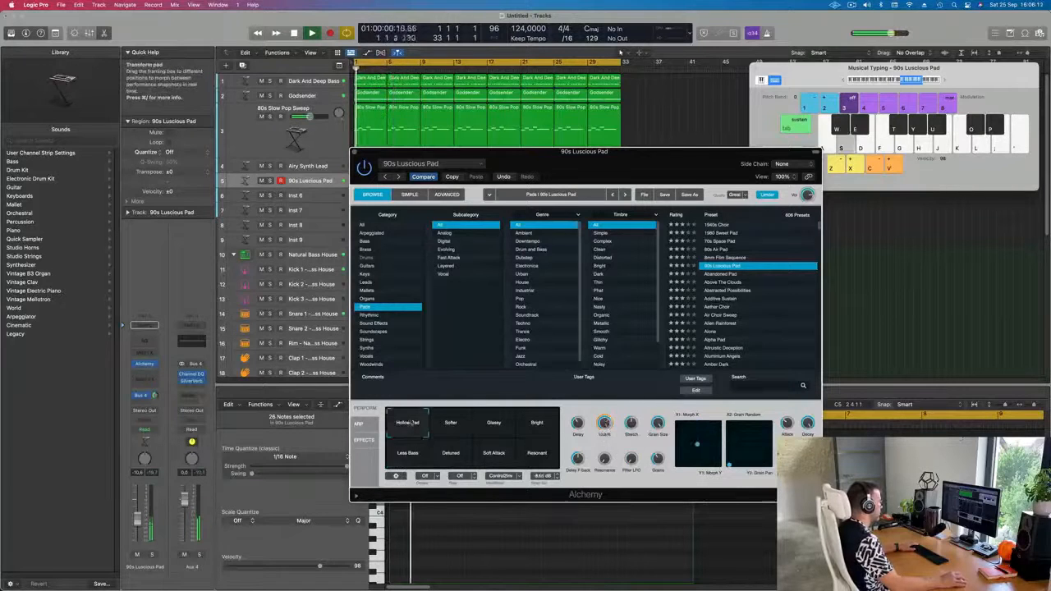
- Lower the volume of the 90s Luscious Pad track and replay the loop from the start
drag(591, 152, 726, 85)
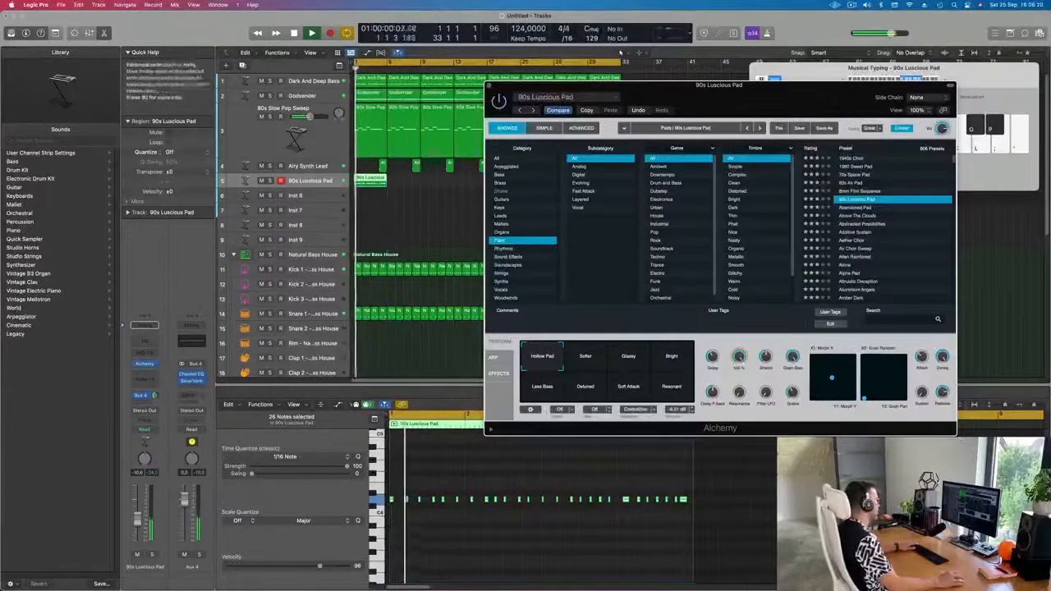
drag(137, 526, 138, 536)
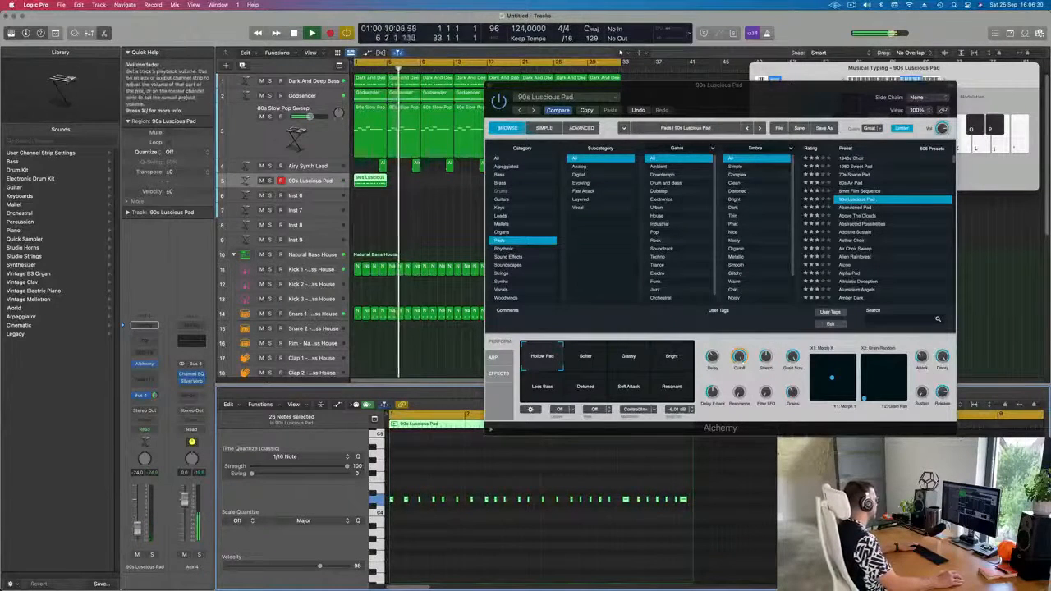
drag(138, 529, 138, 529)
key(Return)
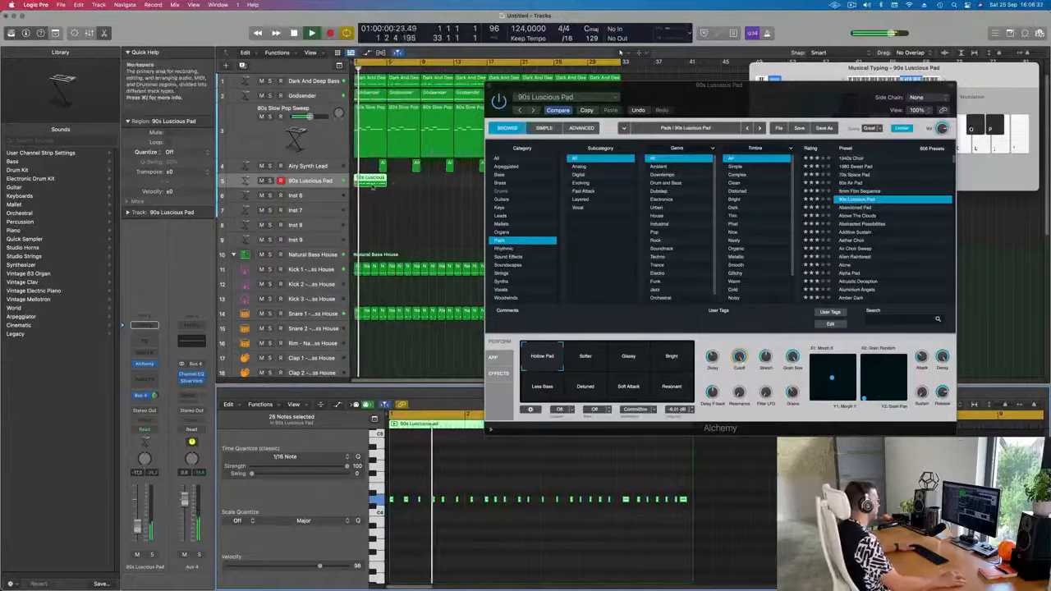
- Repeat the four-bar 90s Luscious Pad region seven times to fill the track up to bar 33
key(super+r)
key(super+r)
key(super+r)
key(super+r)
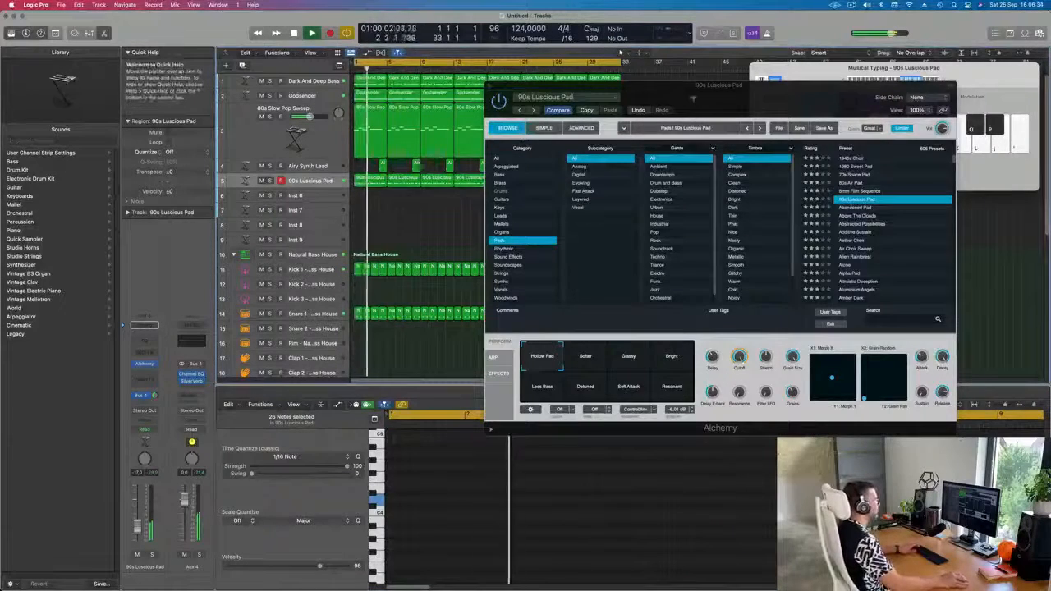
drag(550, 85, 717, 154)
key(super+r)
key(super+r)
key(super+r)
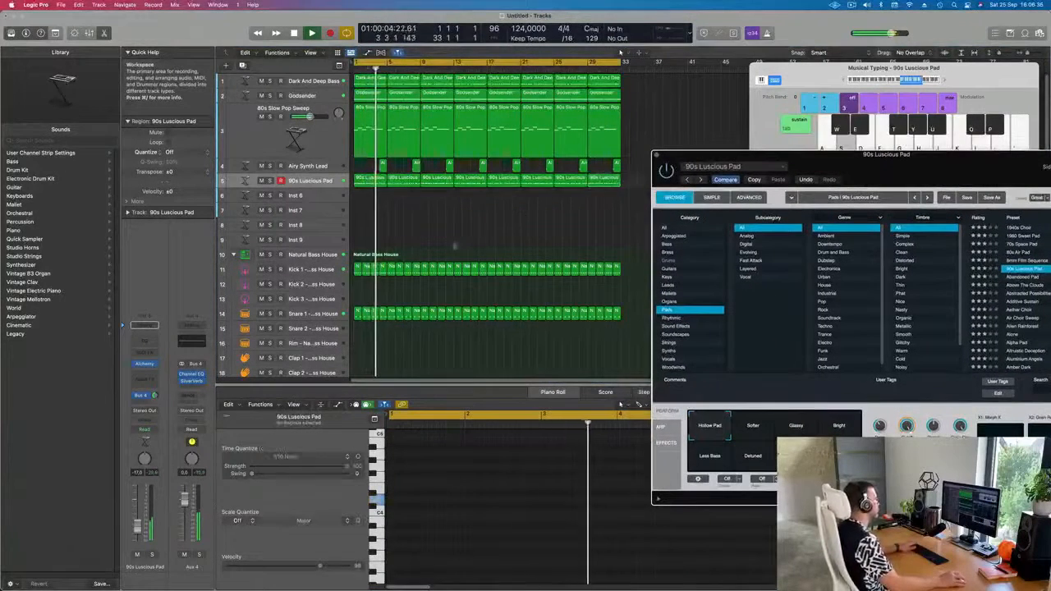
click(600, 216)
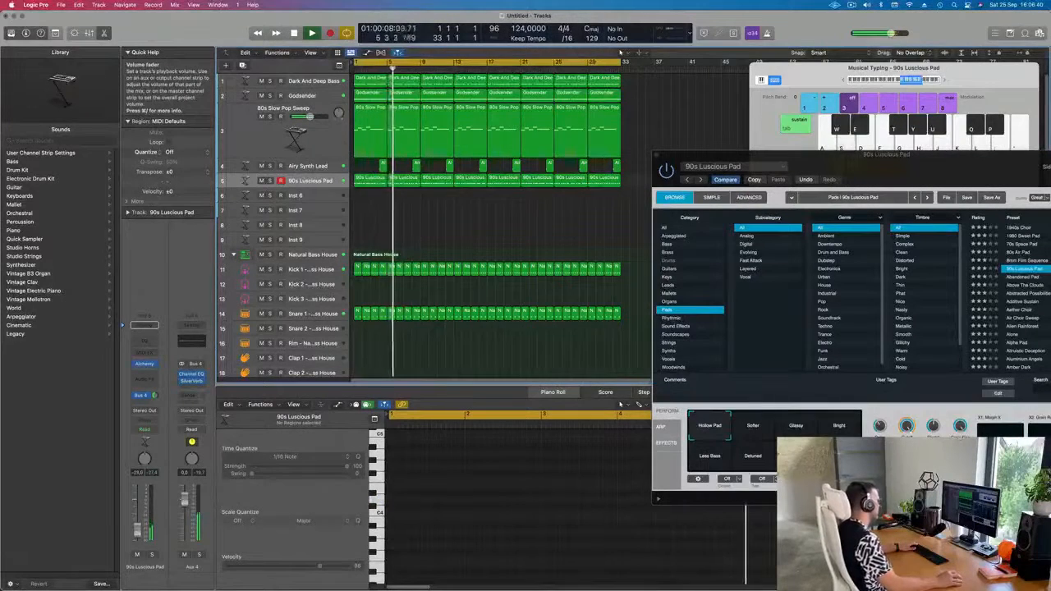
- Close the pad's Alchemy window and duplicate the Dark And Deep Bass track
drag(907, 175, 671, 212)
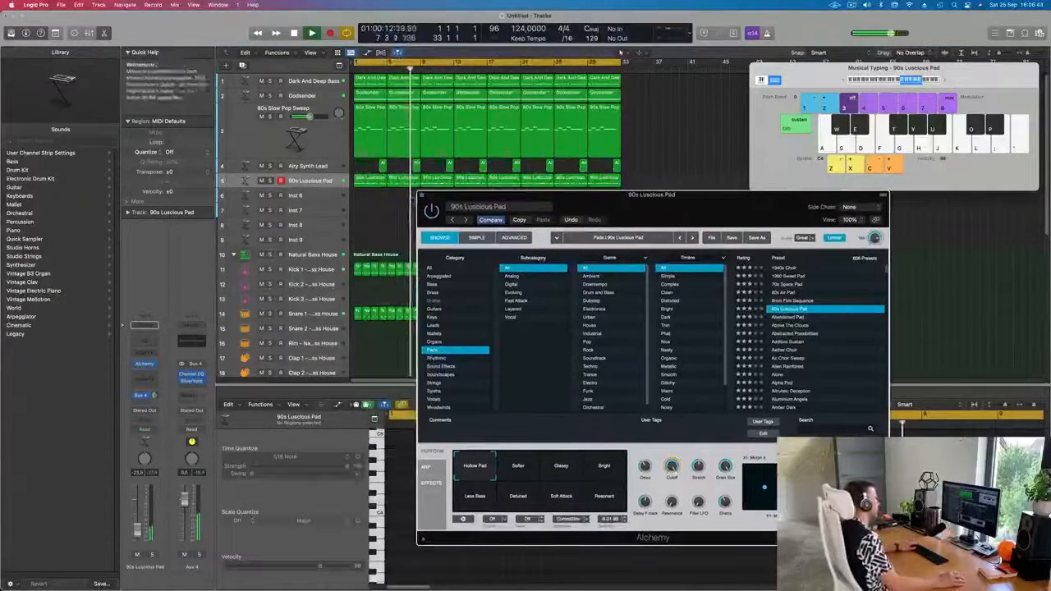
click(421, 197)
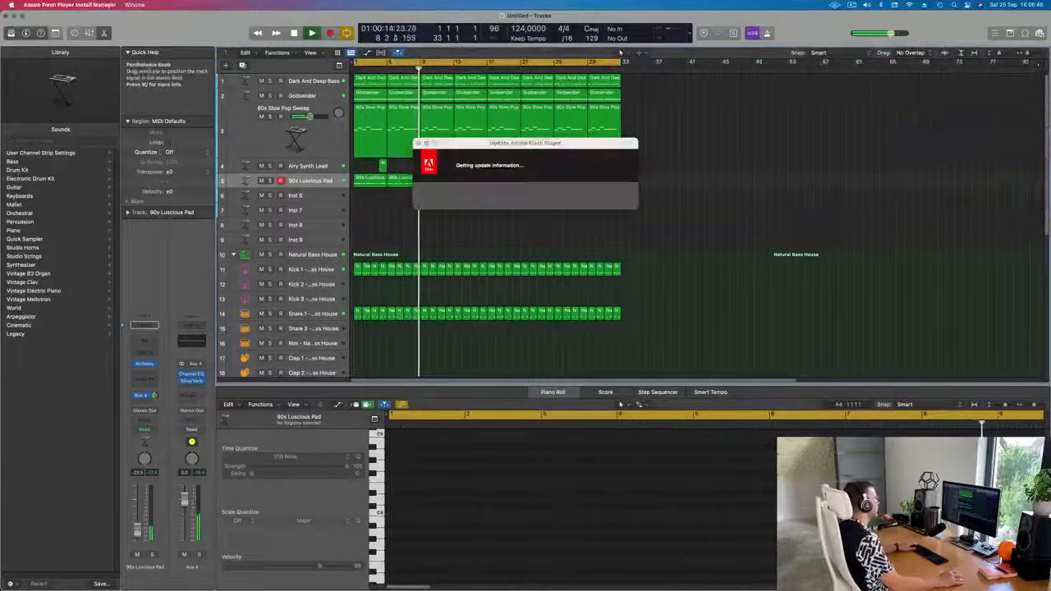
click(322, 82)
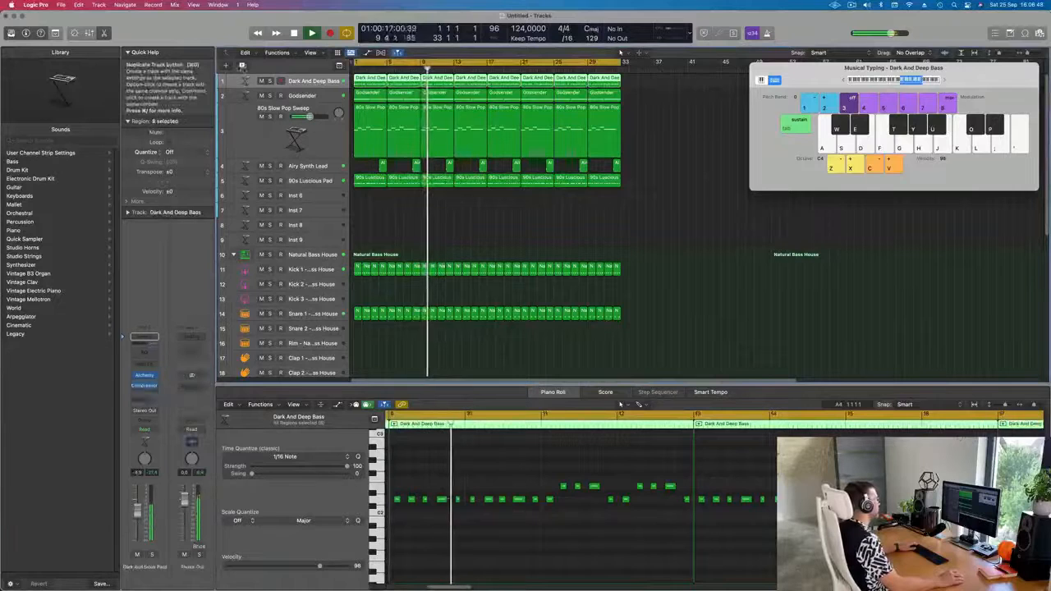
click(243, 66)
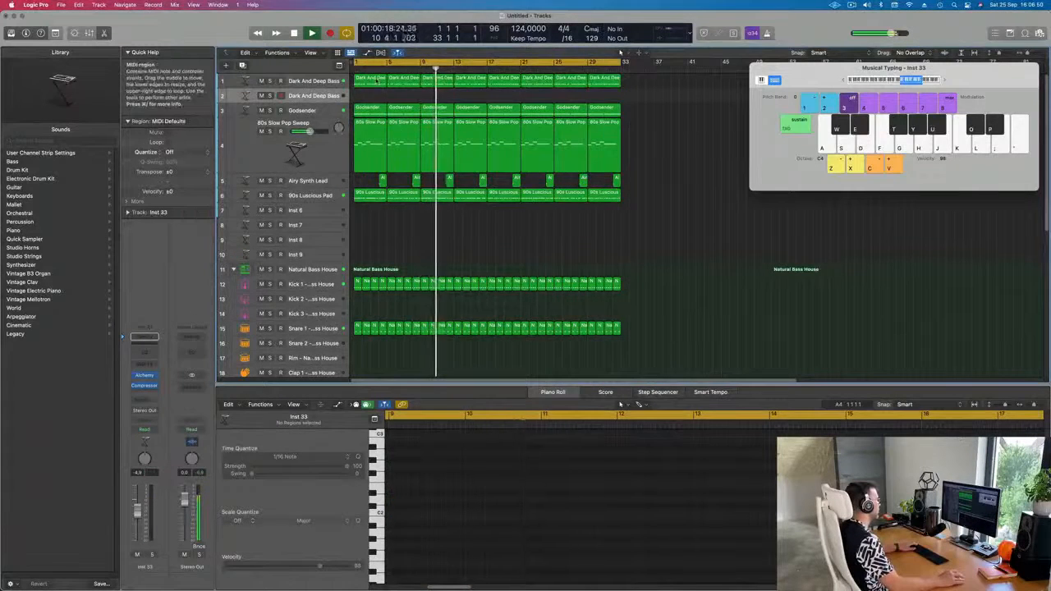
- Copy the first Dark And Deep Bass region onto the duplicate track and repeat it up to bar 33
click(372, 83)
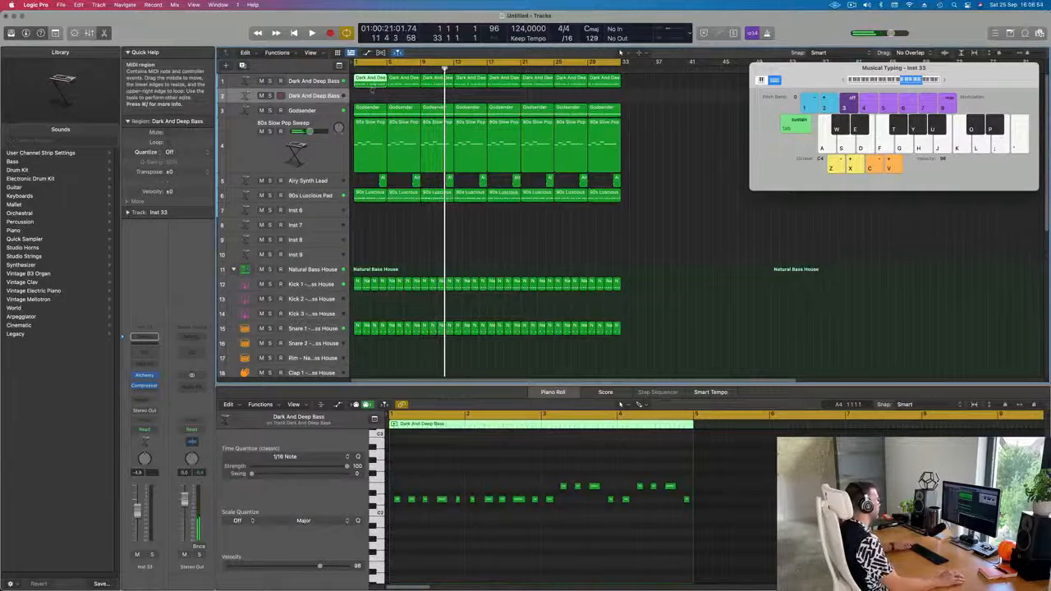
drag(373, 89, 373, 98)
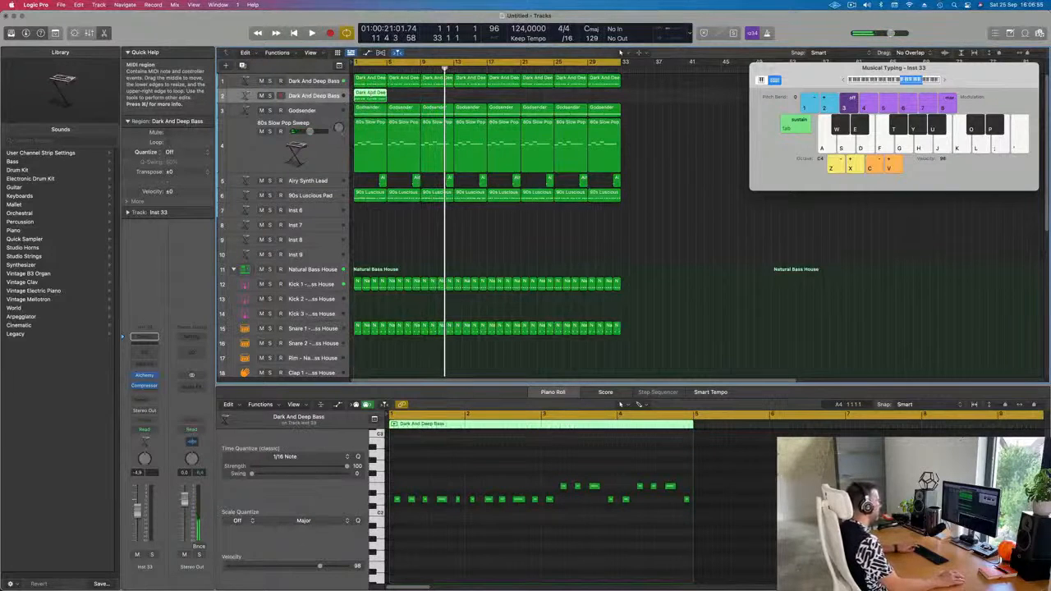
key(super+r)
key(super+r)
key(super+r)
key(super+r)
key(super+r)
key(super+r)
- Play the loop and load the Alchemists Wavetable preset from the Plucked subcategory in the duplicate track's Alchemy
key(space)
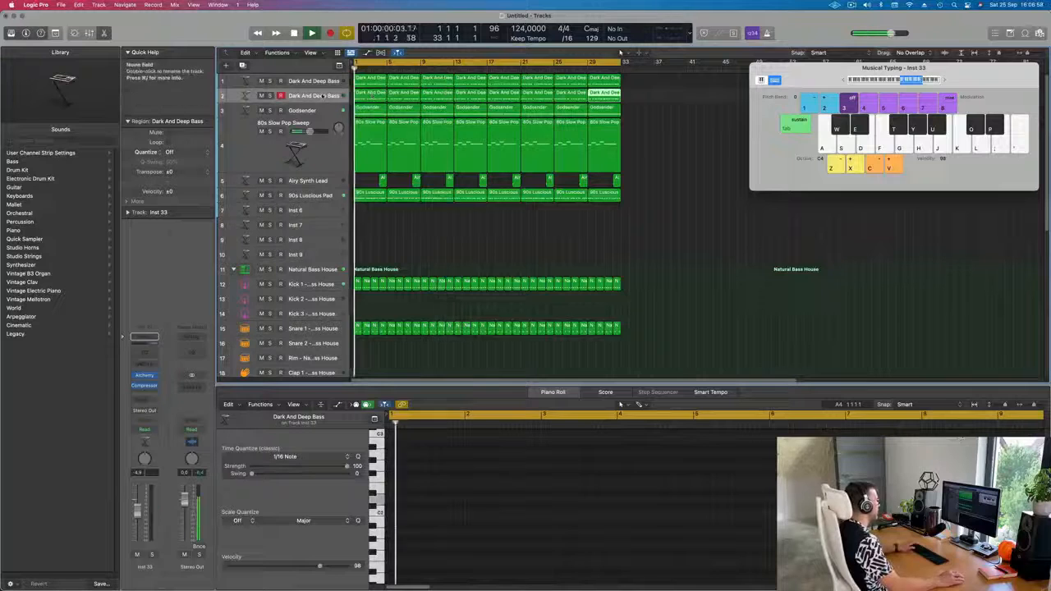
click(311, 97)
key(space)
key(space)
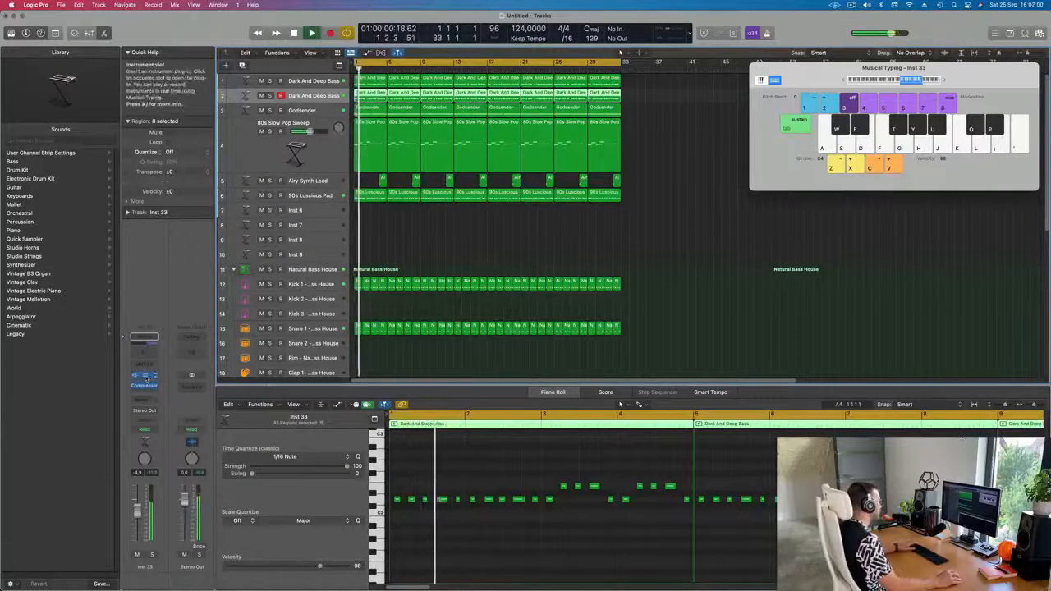
click(145, 376)
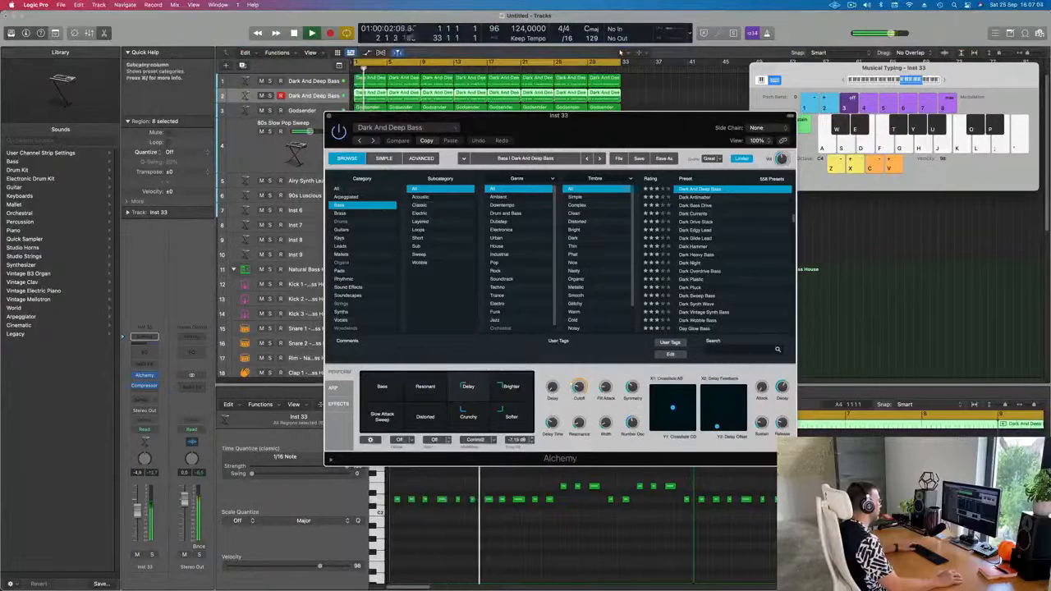
click(336, 189)
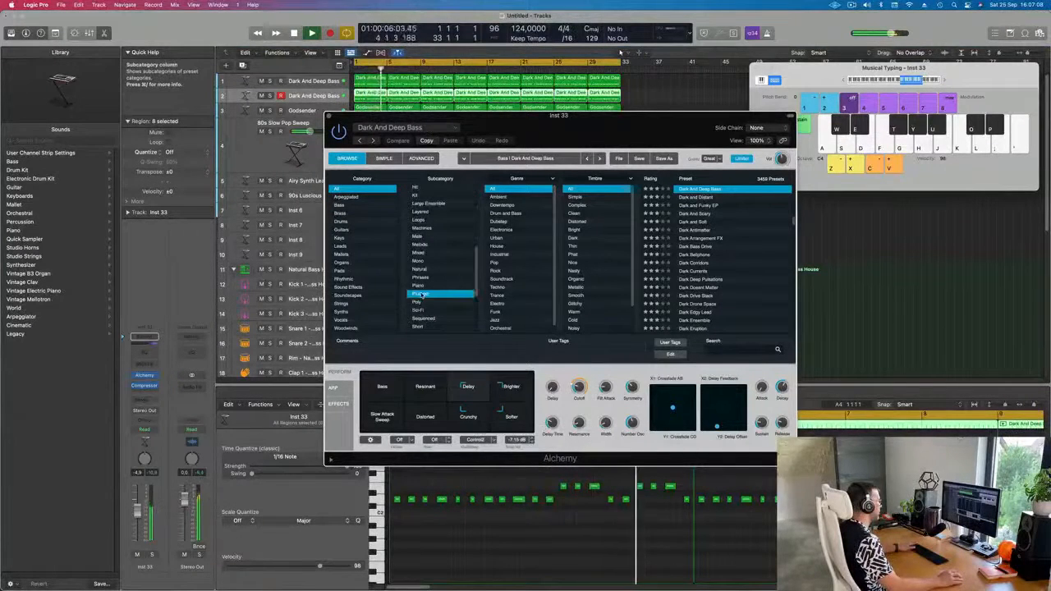
click(697, 238)
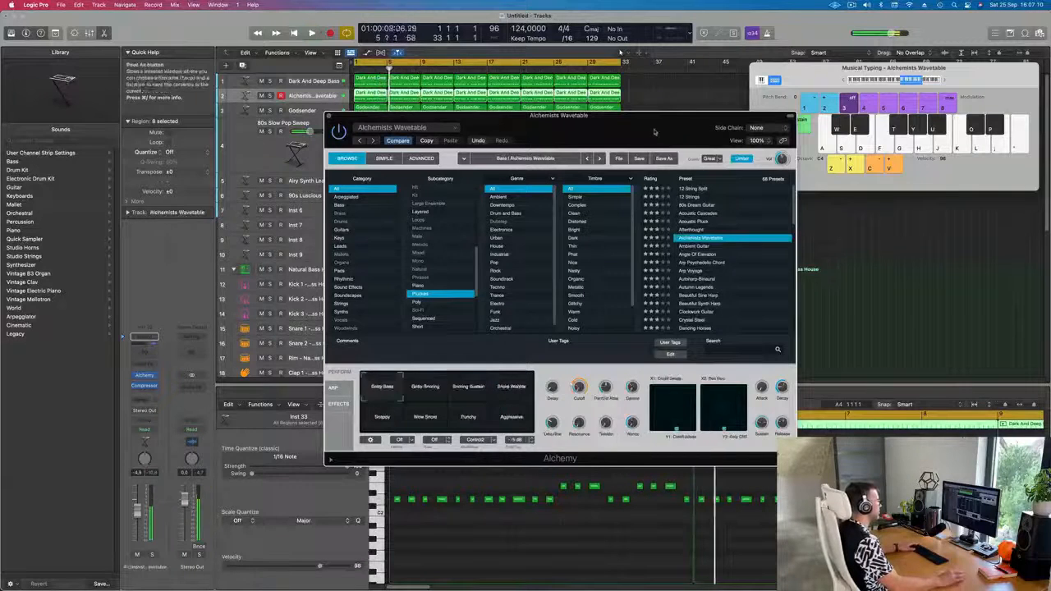
- Slightly lower the volume of the Alchemists Wavetable track and replay the loop from the start
drag(613, 124, 764, 130)
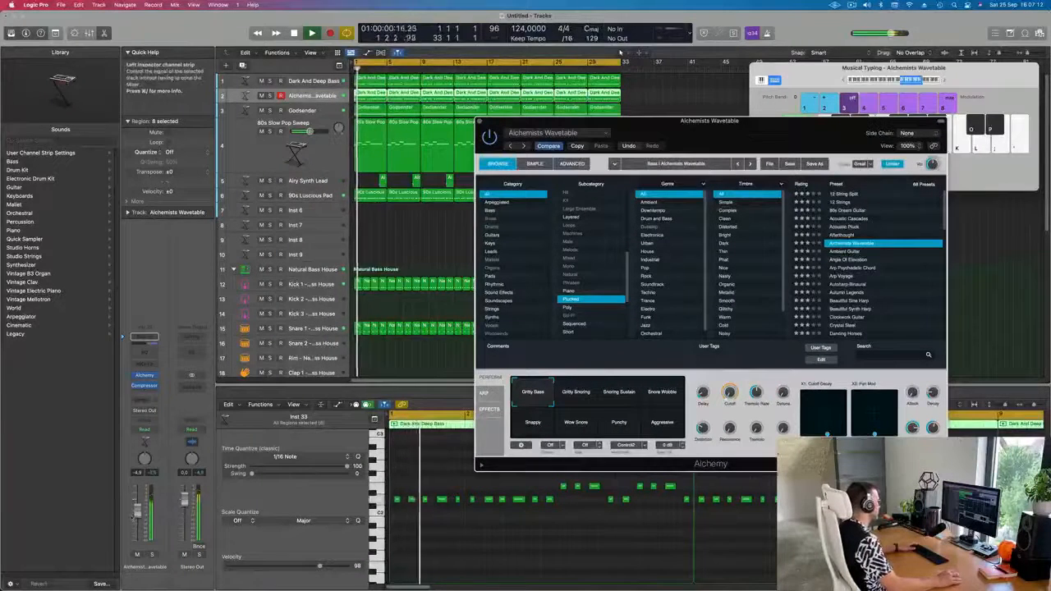
drag(138, 512, 138, 514)
key(Return)
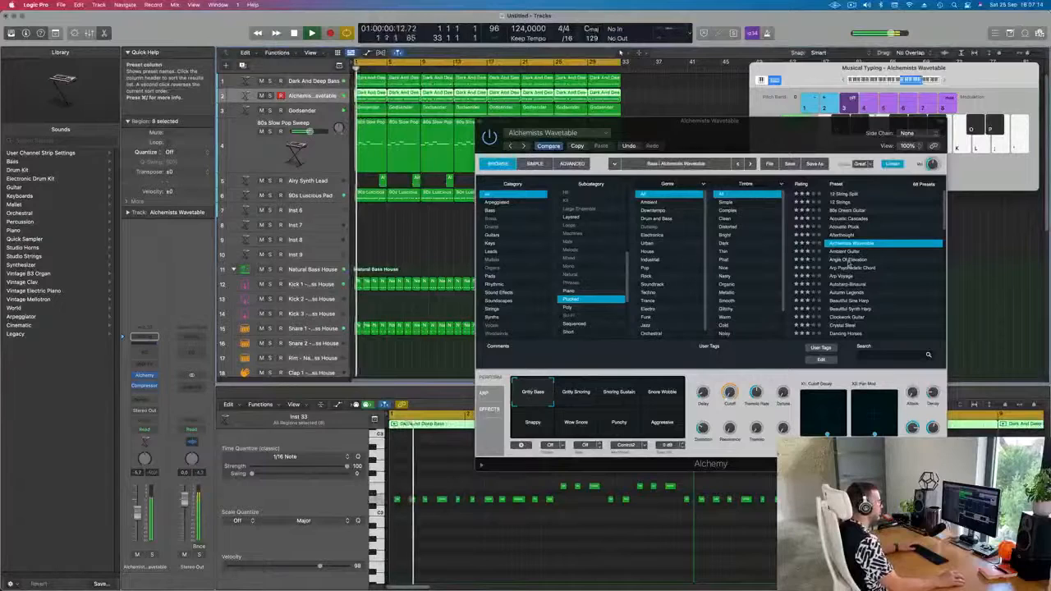
- Load the Angle Of Elevation preset on the duplicate bass track and compare it soloed and in the full mix
click(848, 259)
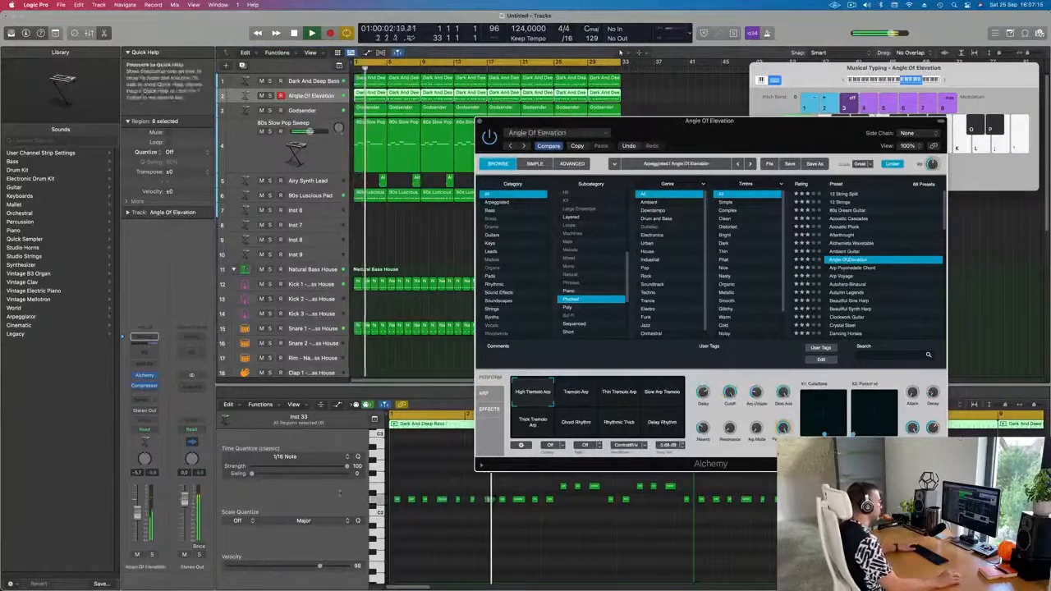
click(152, 555)
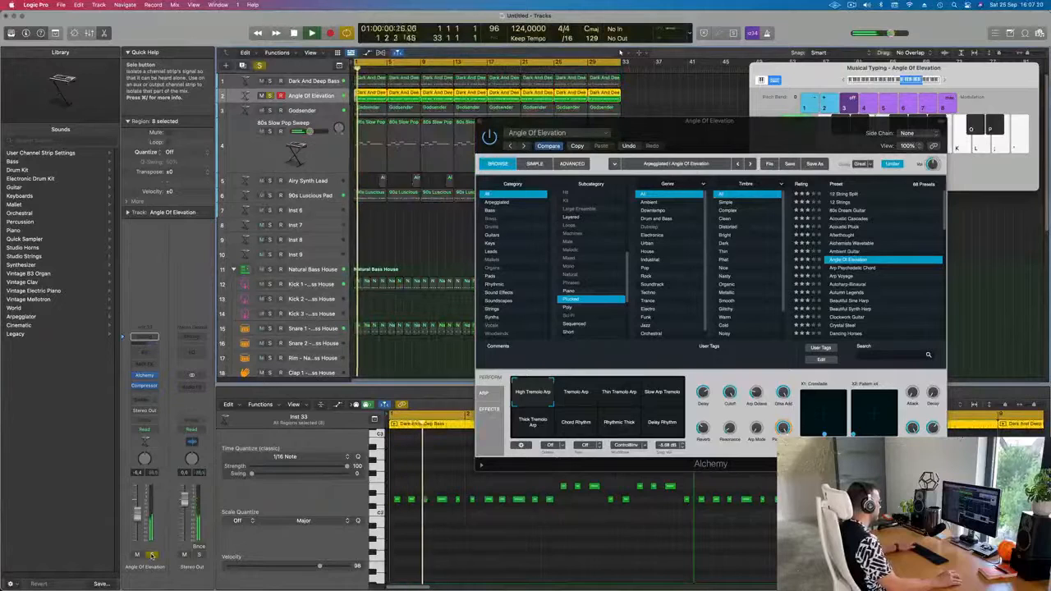
click(152, 555)
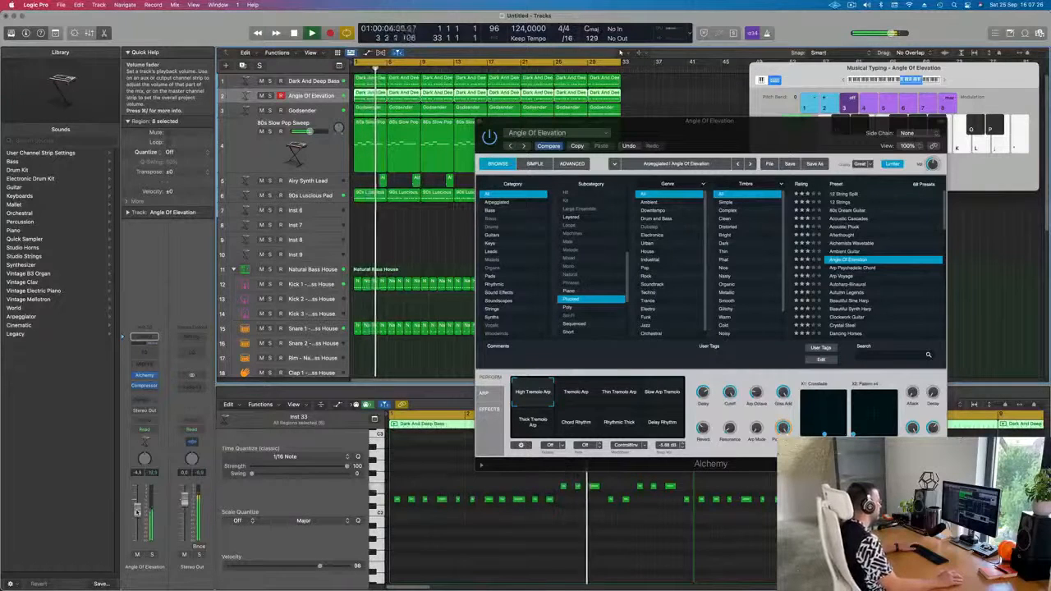
click(151, 556)
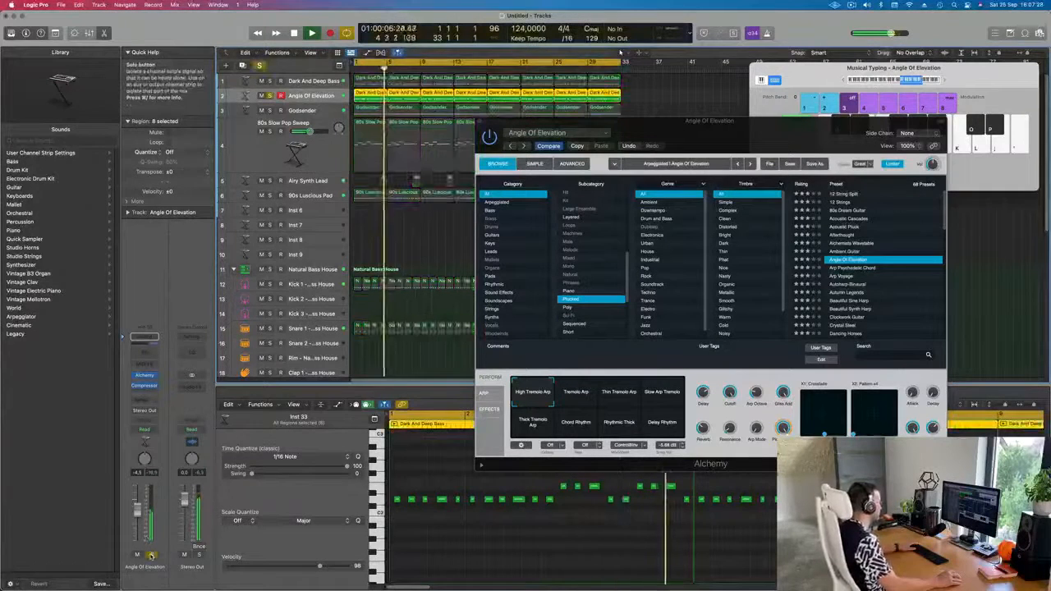
click(152, 556)
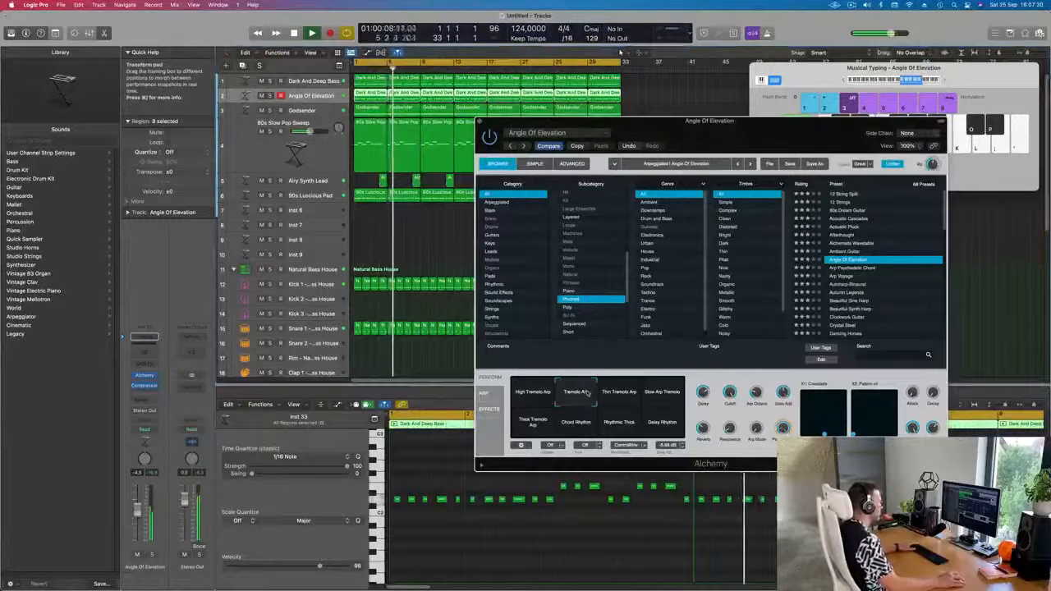
- Audition other performance variations of the preset, return to High Tremolo Arp and close the Alchemy window
click(629, 396)
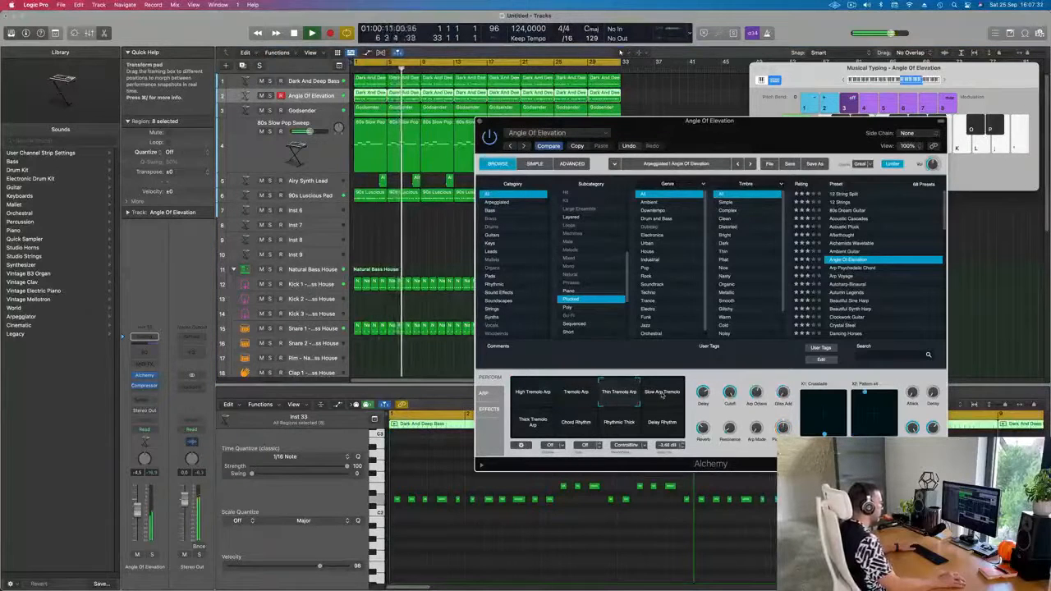
click(663, 396)
click(661, 426)
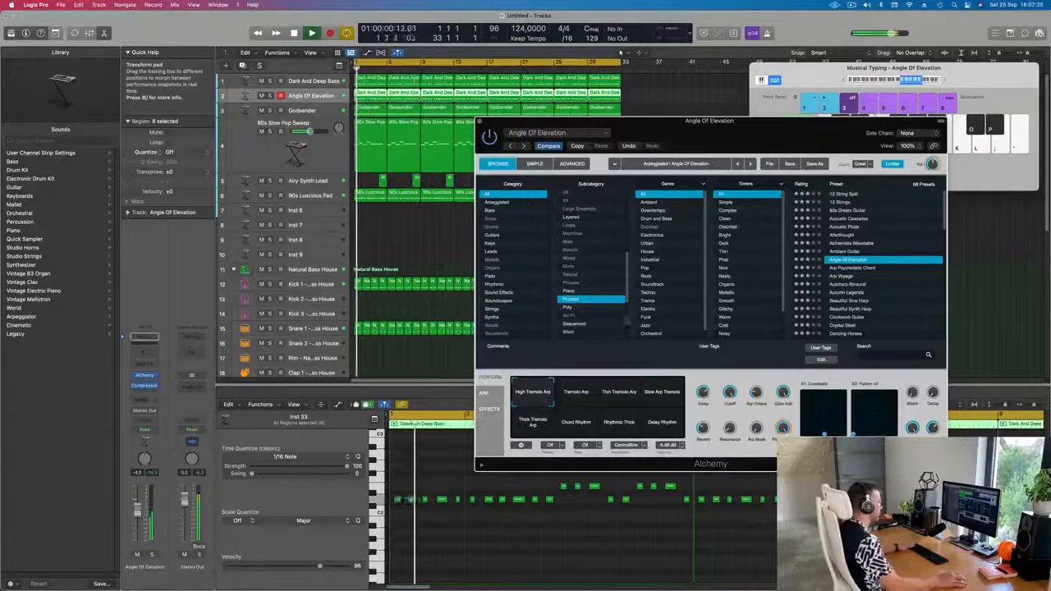
drag(480, 124, 398, 186)
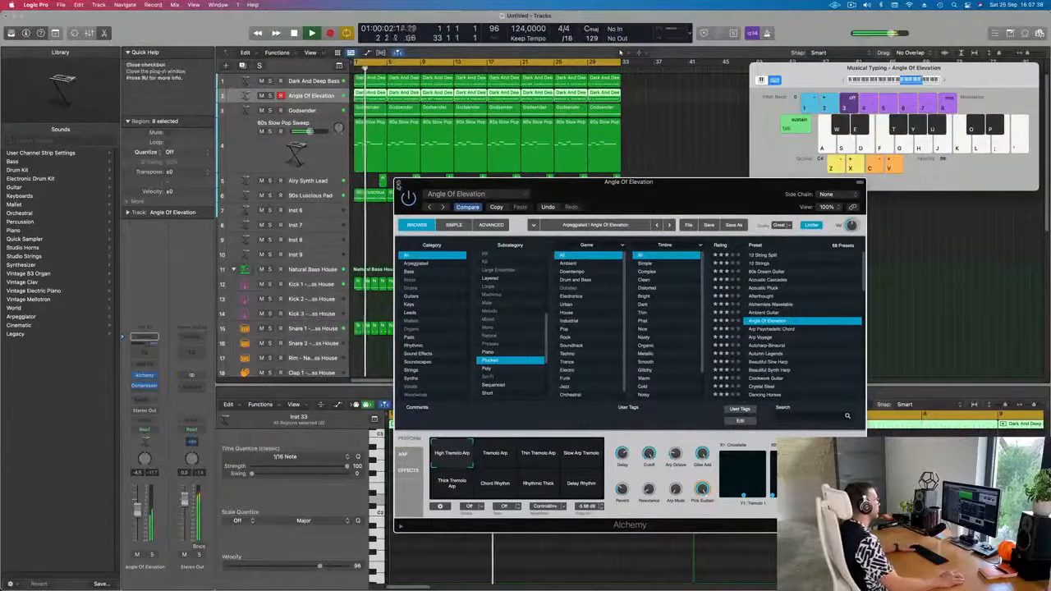
click(400, 183)
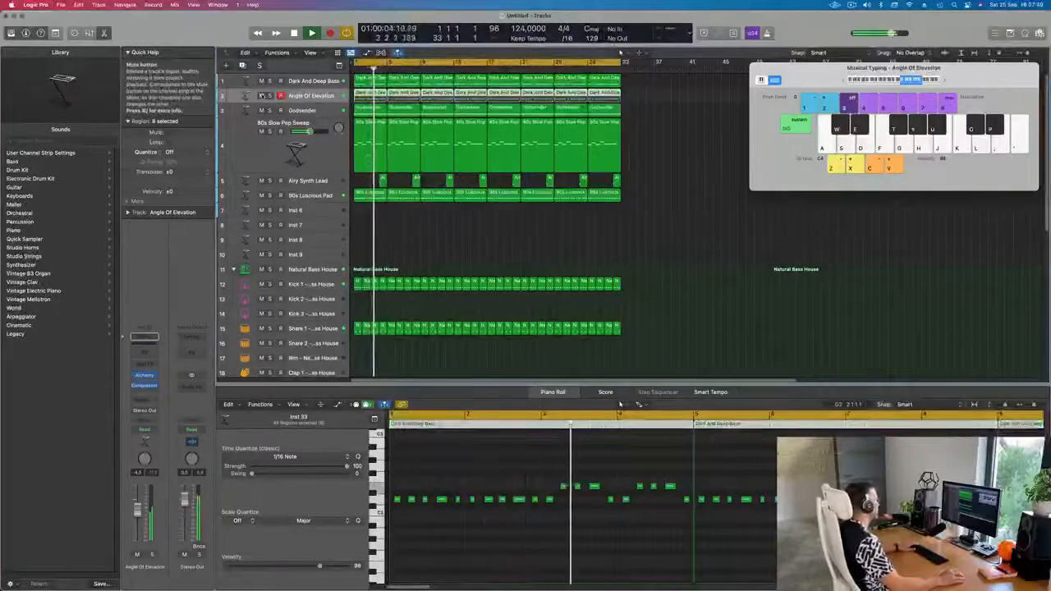
- Compare the mix with the Angle Of Elevation track muted and unmuted, and mute the 80s Slow Pop Sweep track
click(262, 96)
click(261, 131)
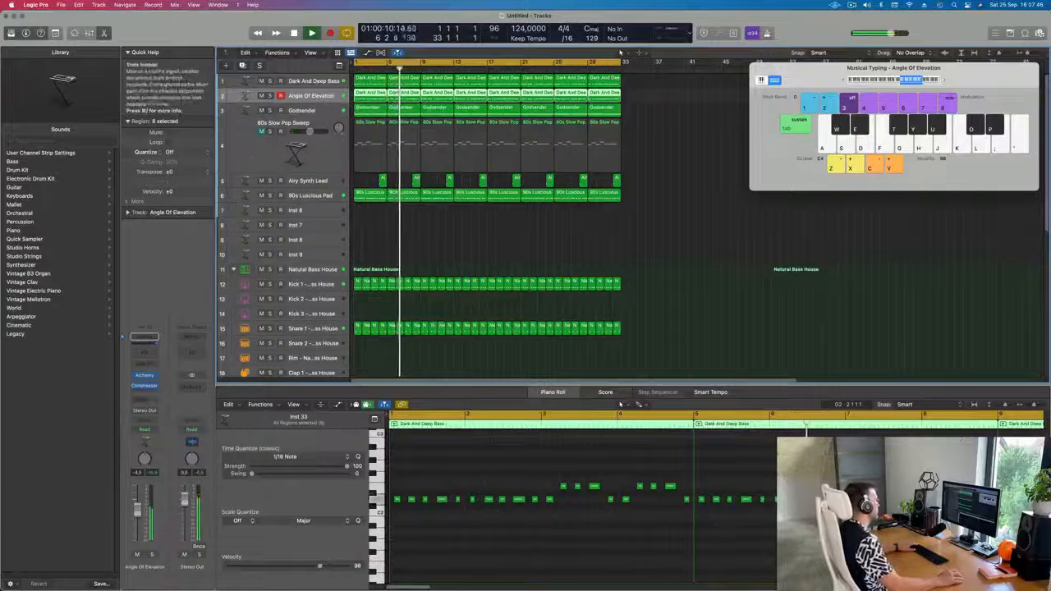
click(252, 159)
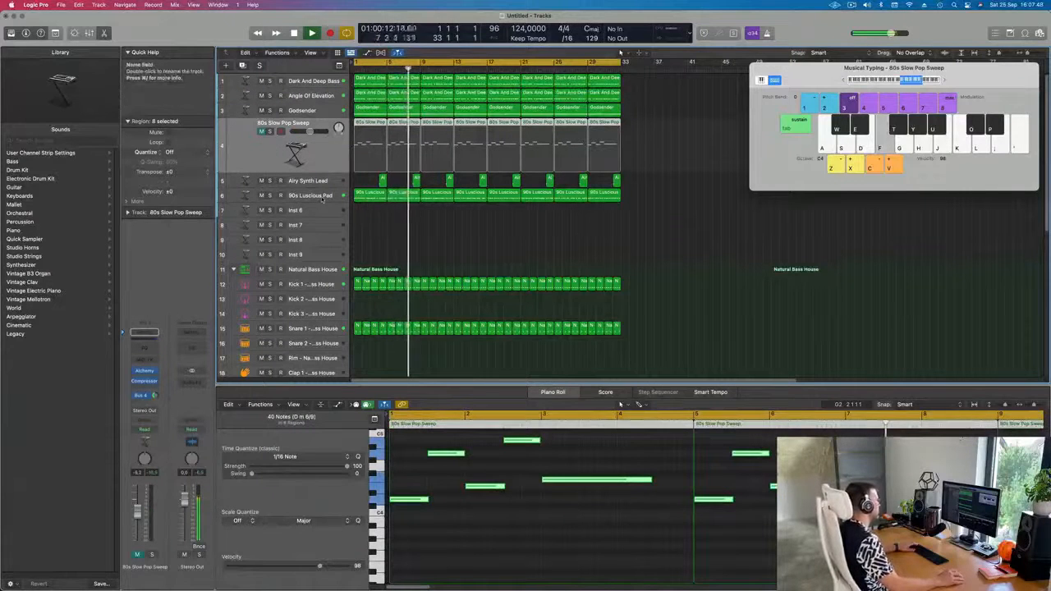
key(super+Left)
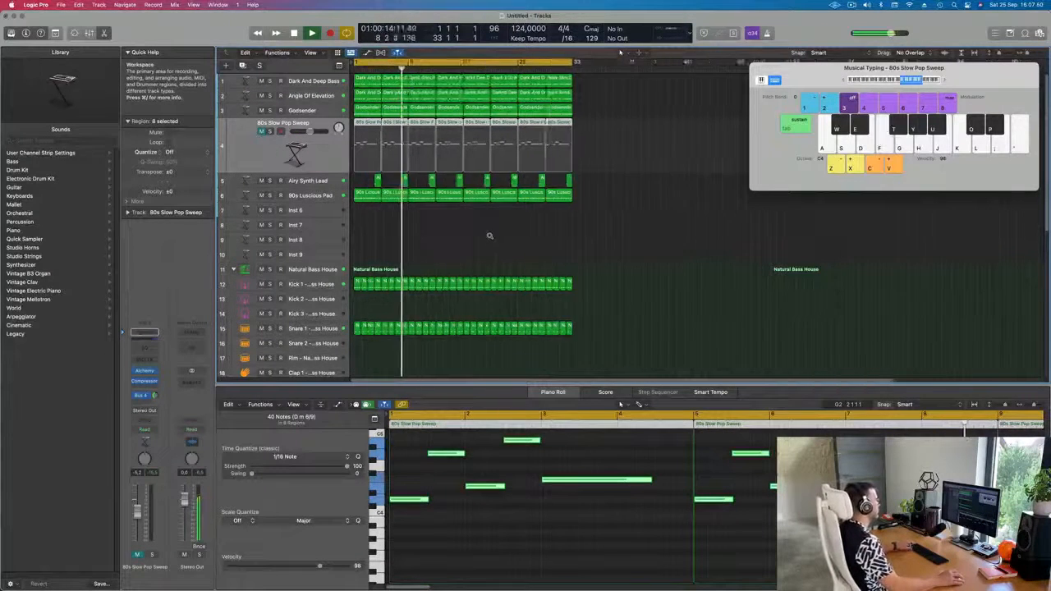
click(484, 239)
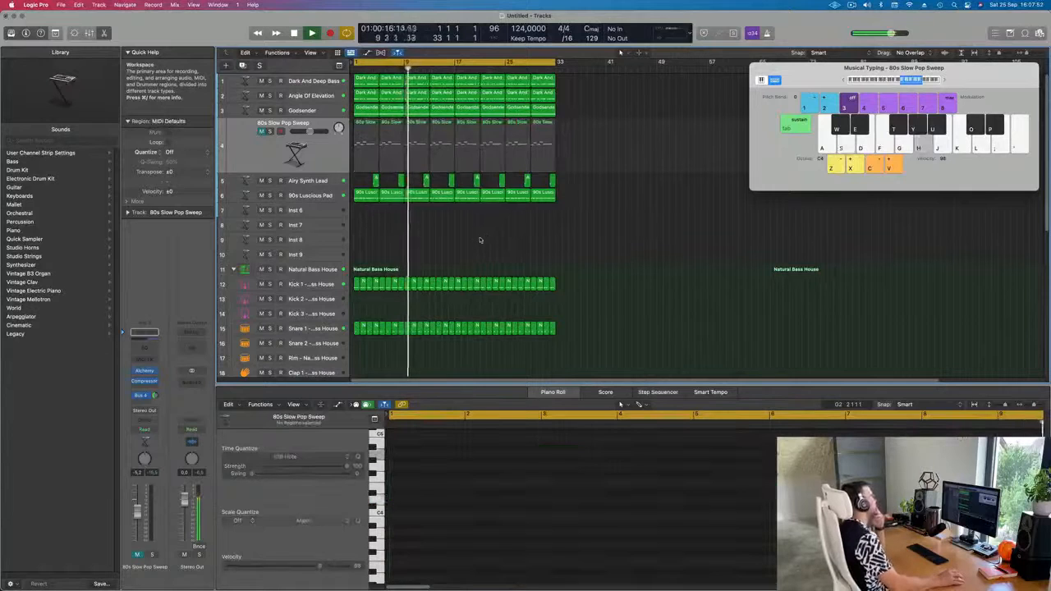
- Check the percussion by briefly soloing the open hi-hat and shaker tracks of Natural Bass House during playback
scroll(475, 242, down, 2)
scroll(472, 251, down, 10)
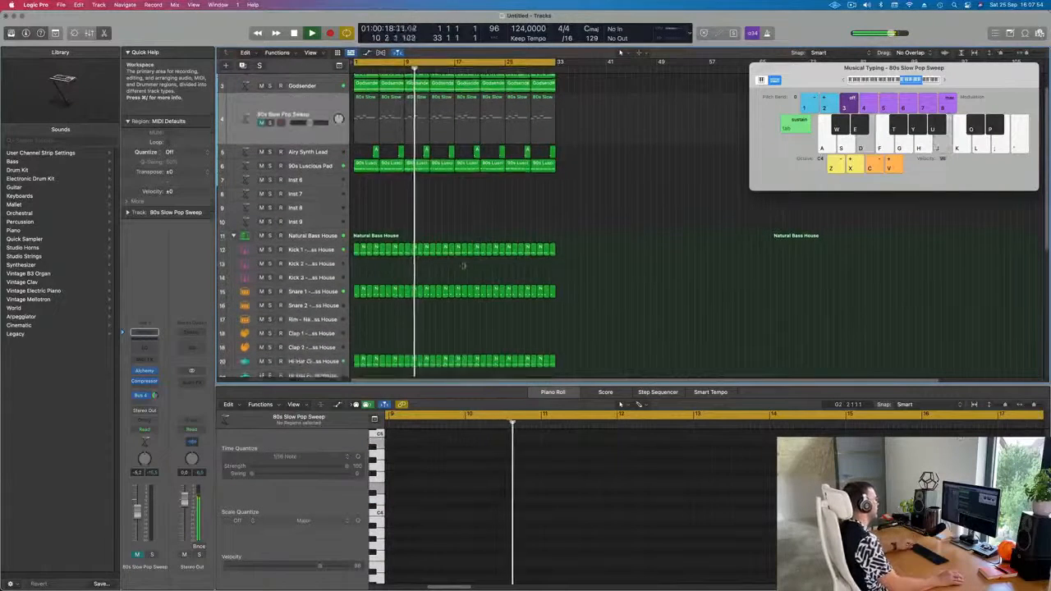
scroll(464, 265, down, 2)
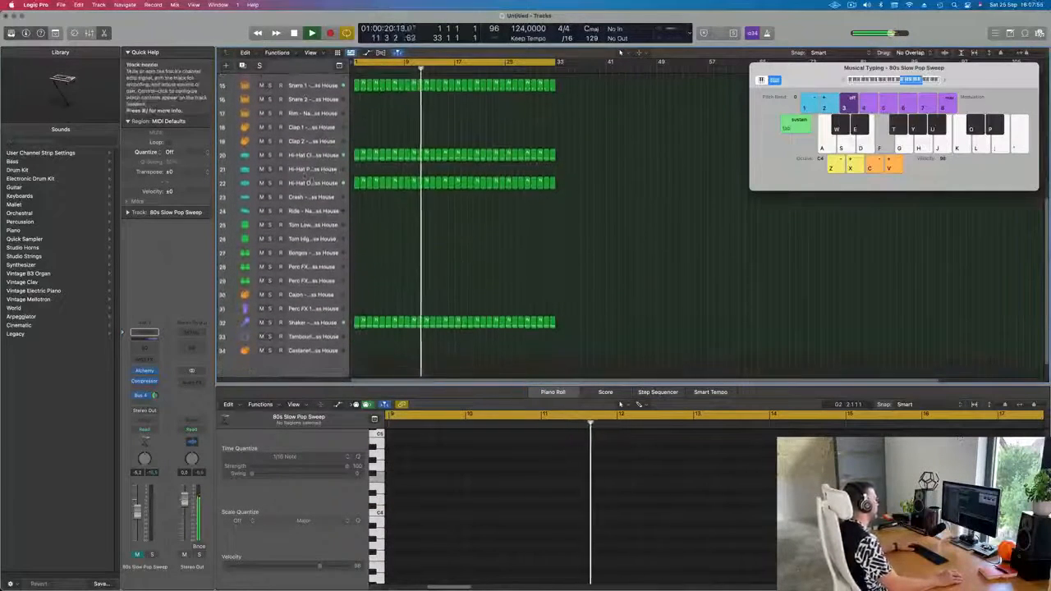
click(271, 184)
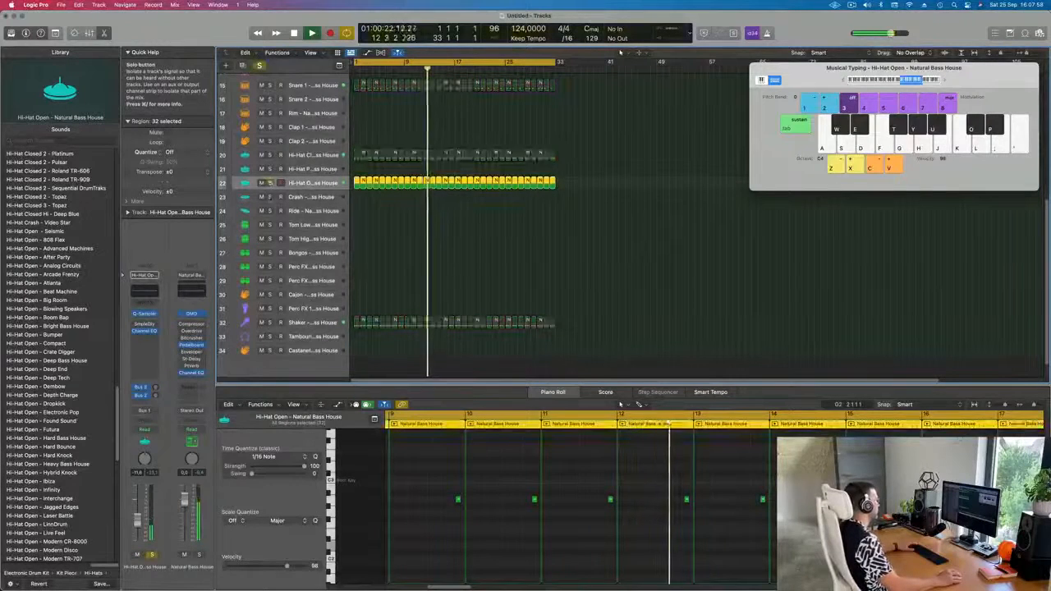
click(269, 323)
click(270, 323)
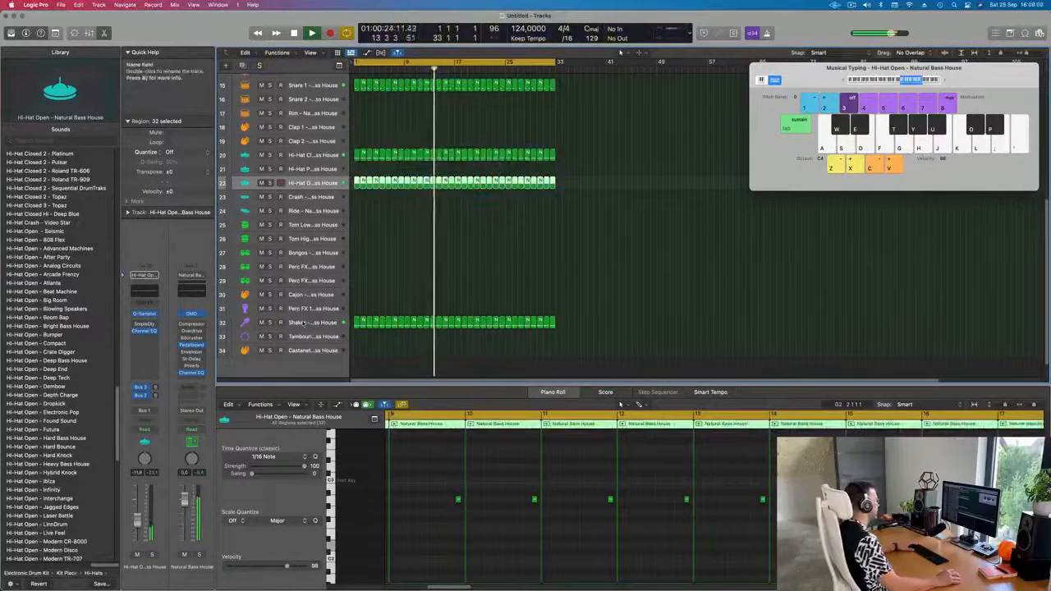
- Replay from the start and slightly raise the Shaker track's second send, which feeds the delay bus
click(247, 323)
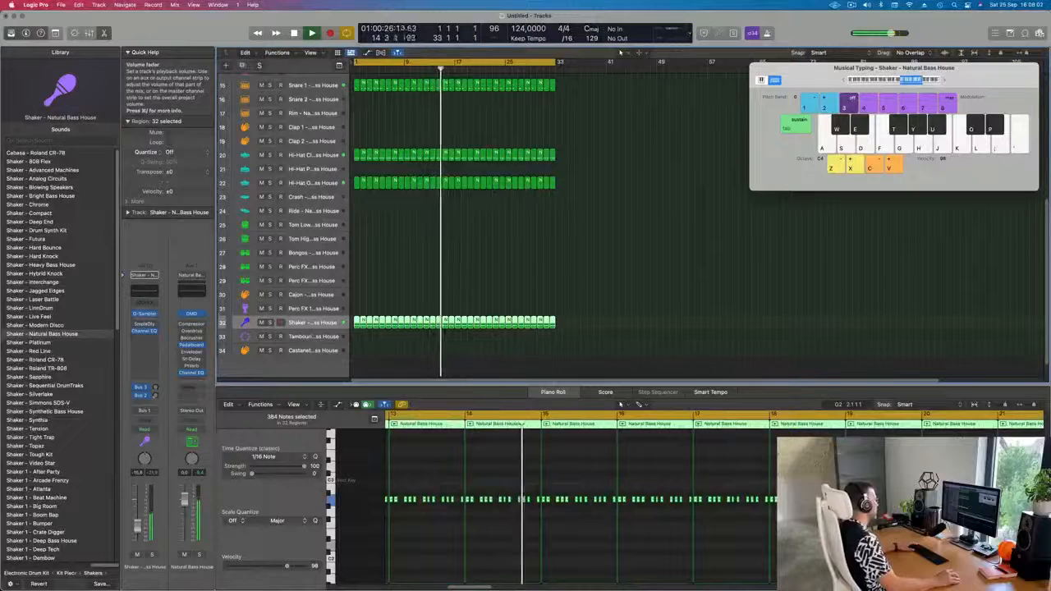
key(Return)
mouse_move(154, 395)
mouse_down()
mouse_move(154, 384)
mouse_move(155, 397)
mouse_up()
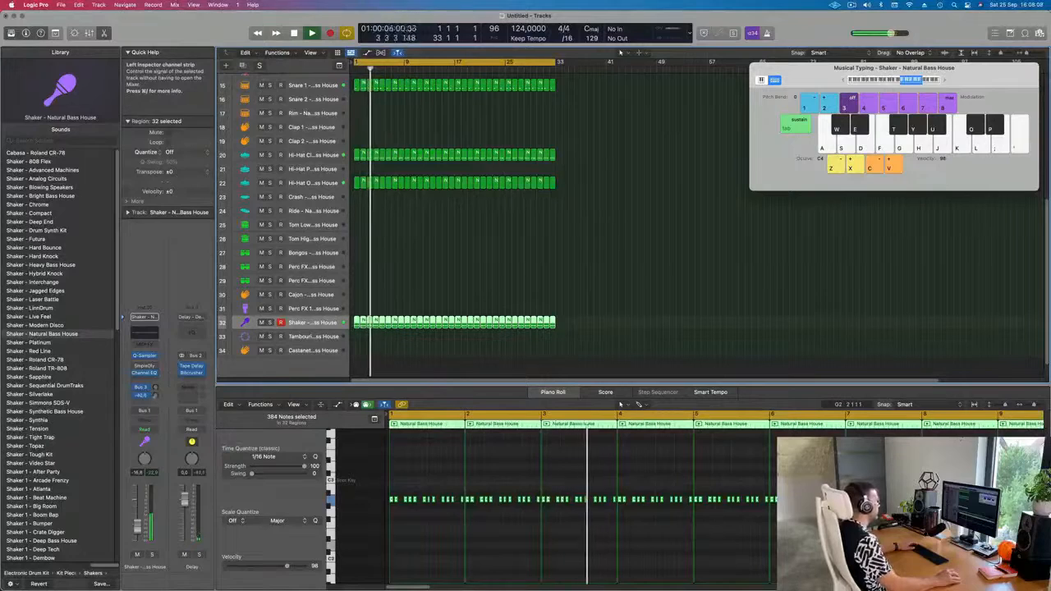
- Unmute the 80s Slow Pop Sweep track and slightly lower its volume
scroll(488, 257, up, 10)
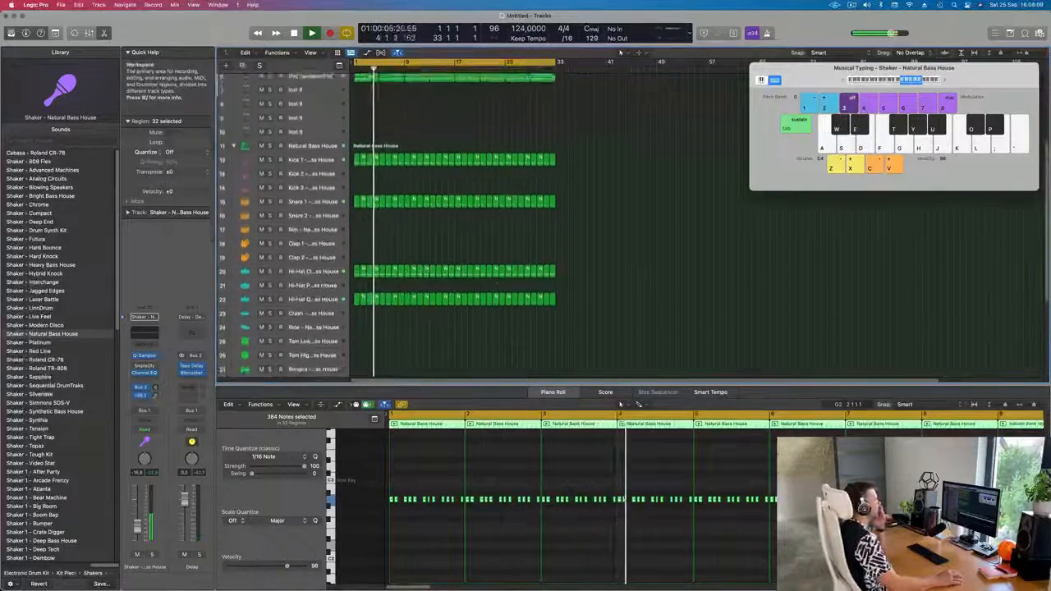
click(661, 185)
click(310, 121)
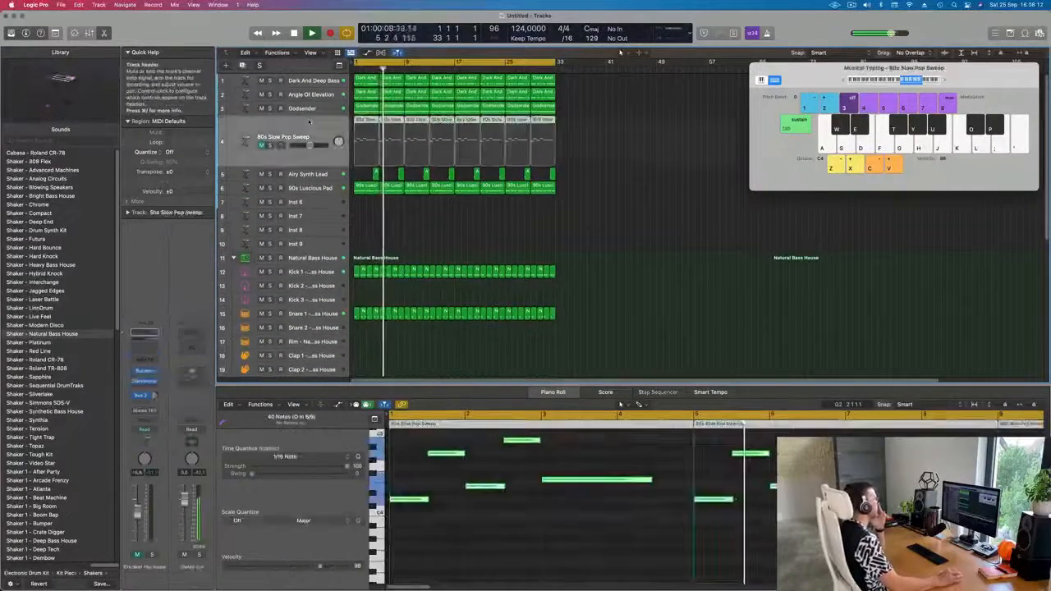
click(261, 146)
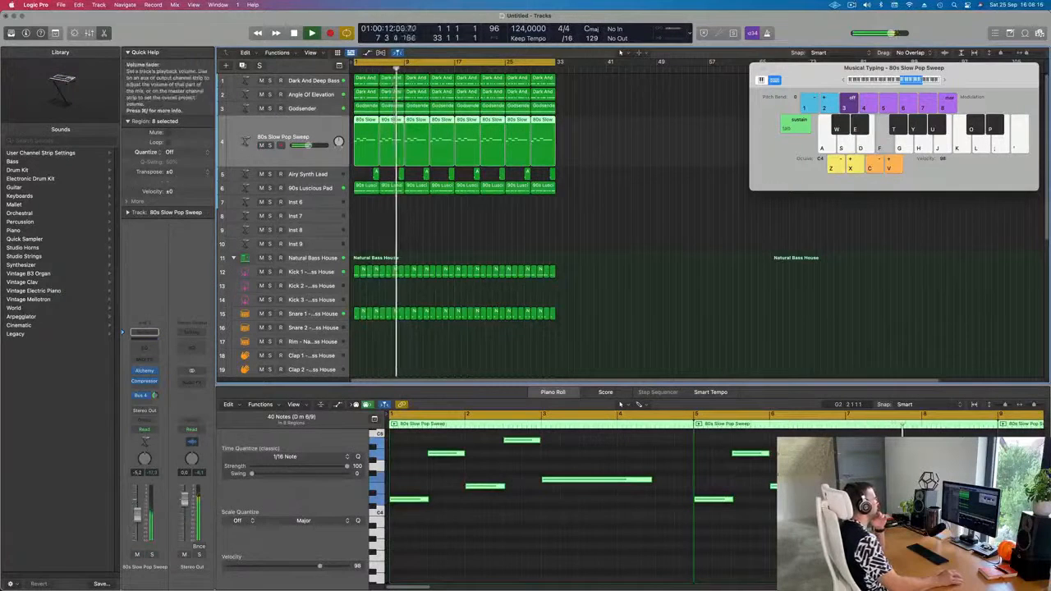
click(591, 301)
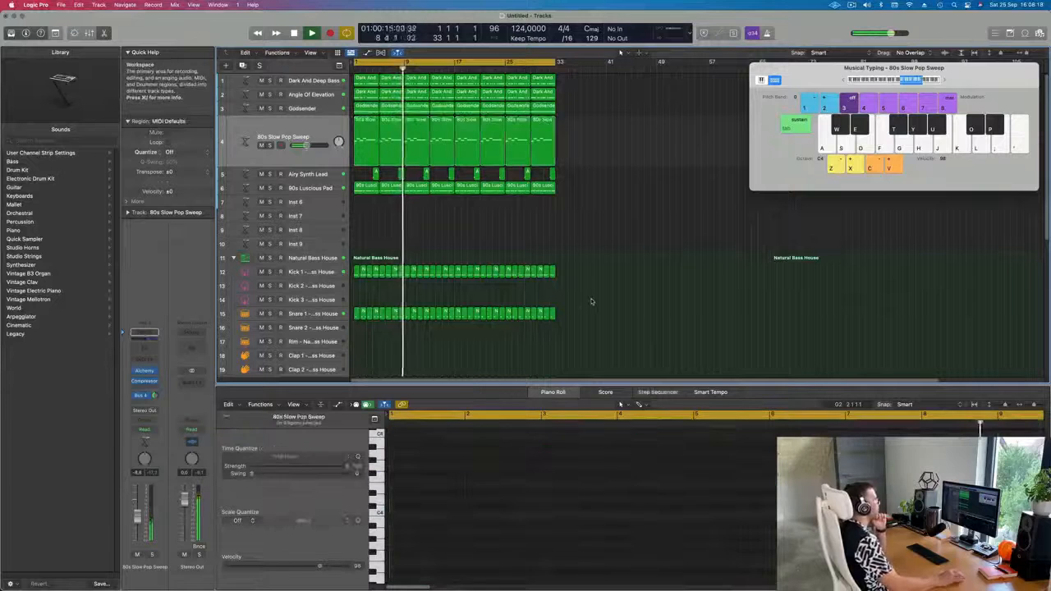
- Repeat all regions once to extend the whole arrangement from bar 33 to bar 65
key(super+a)
key(super+r)
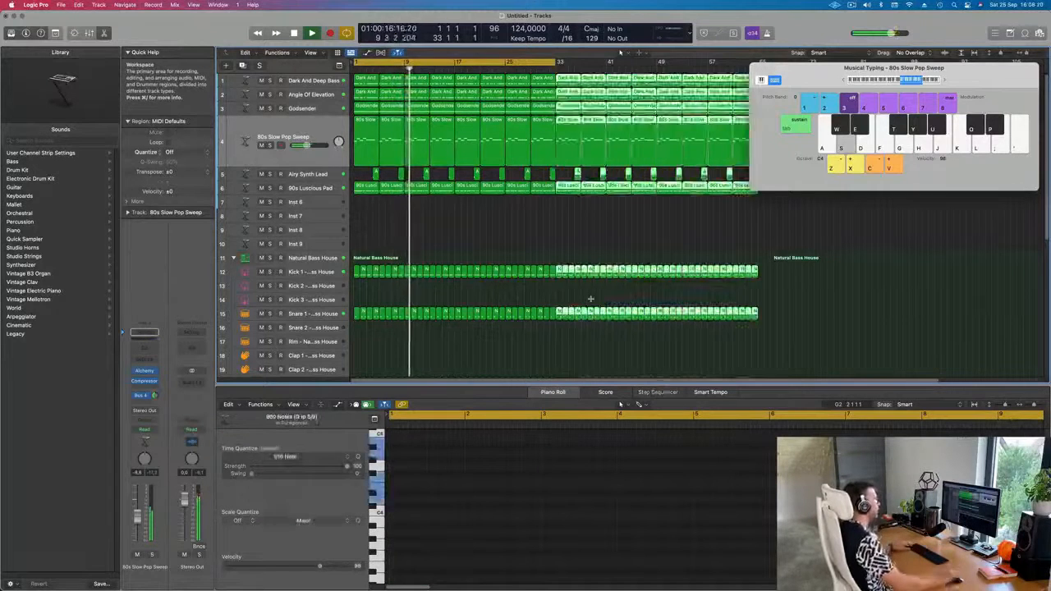
scroll(601, 256, down, 2)
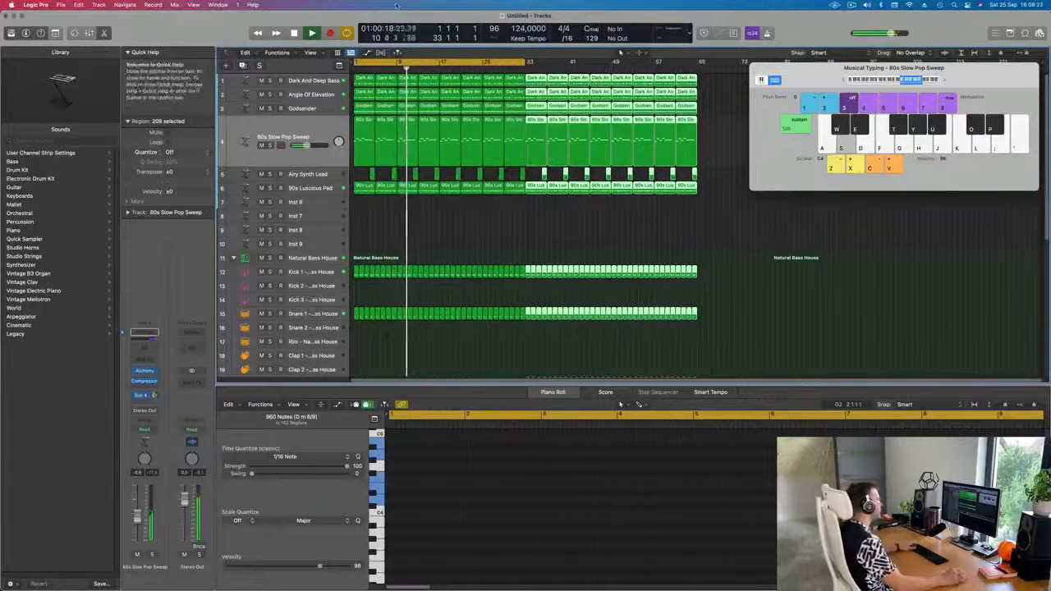
- Show the secondary time ruler in the arrangement and extend the cycle area to bar 65
click(311, 52)
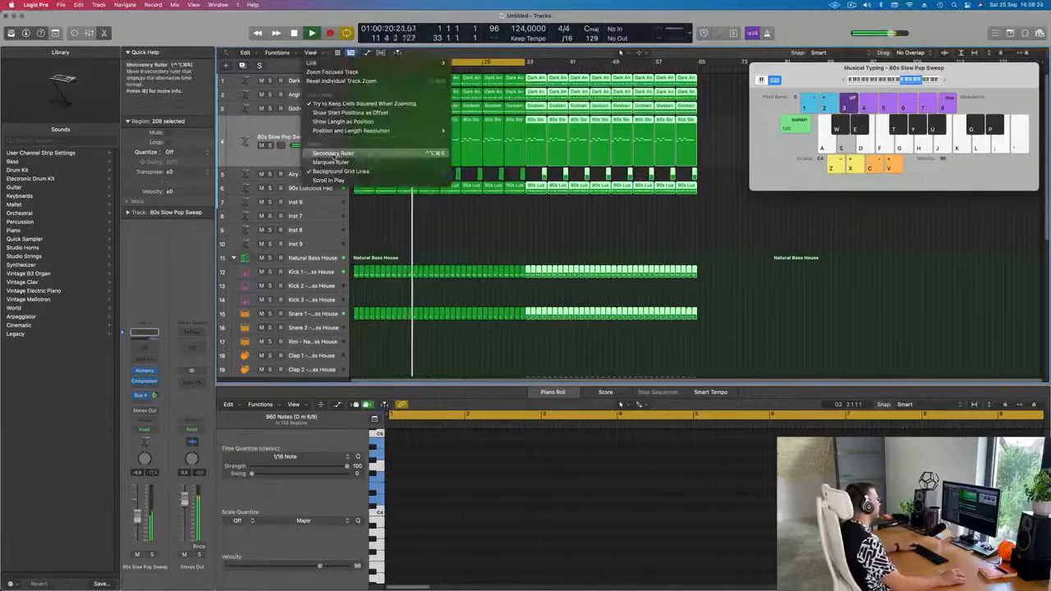
click(332, 162)
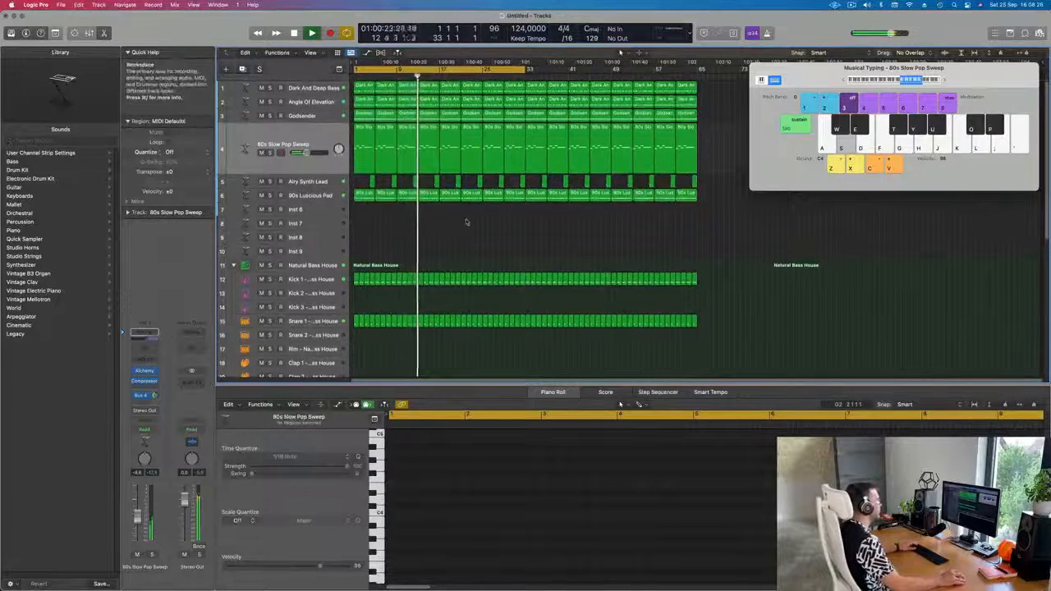
drag(525, 69, 700, 92)
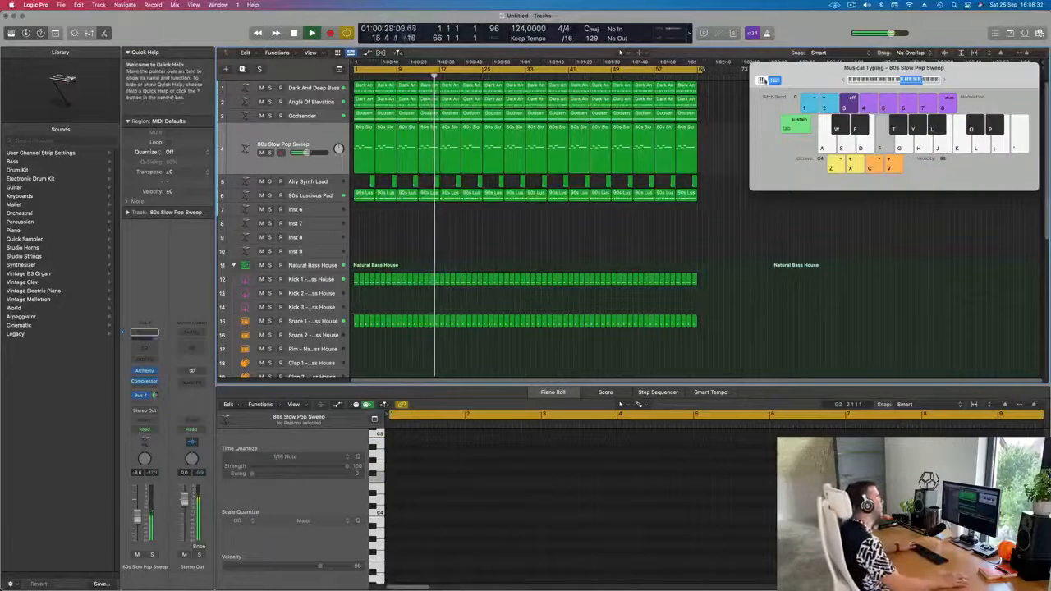
drag(698, 71, 699, 72)
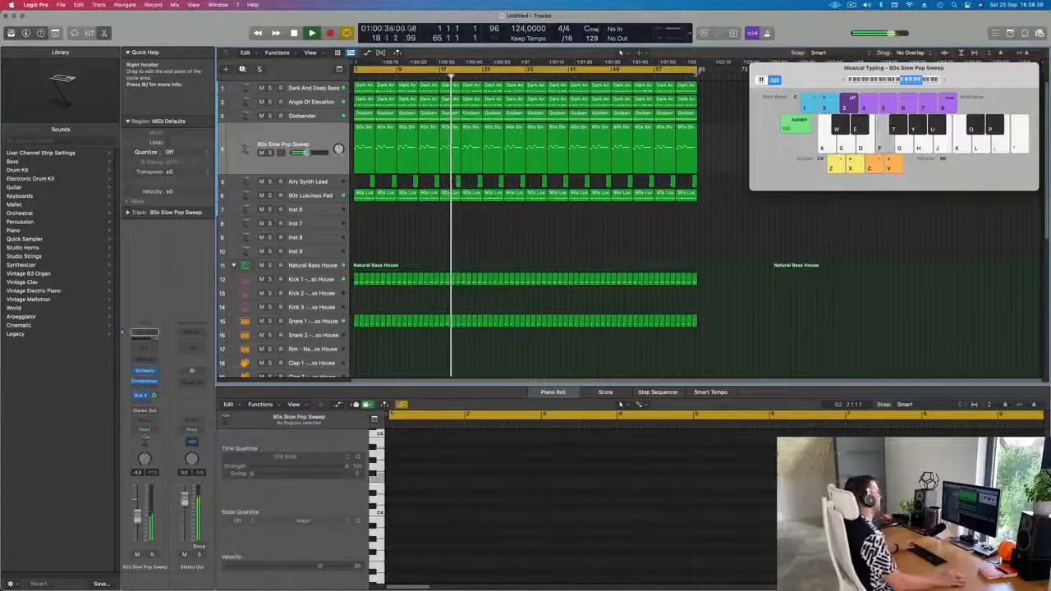
- Replay the arrangement from the start, mute the 80s Slow Pop Sweep track, and mute Godsender after checking it soloed
key(Return)
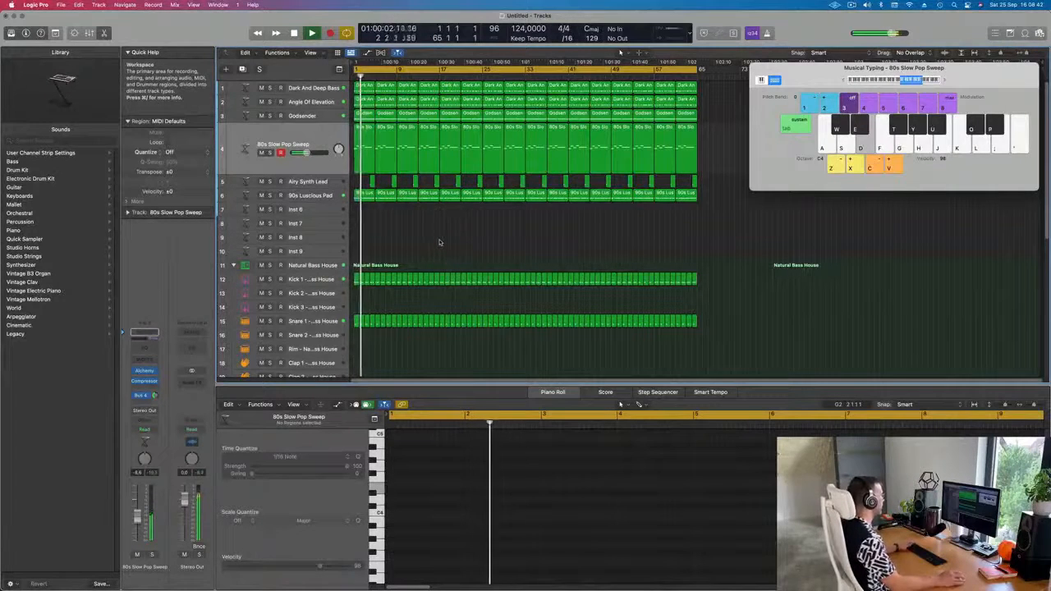
key(Return)
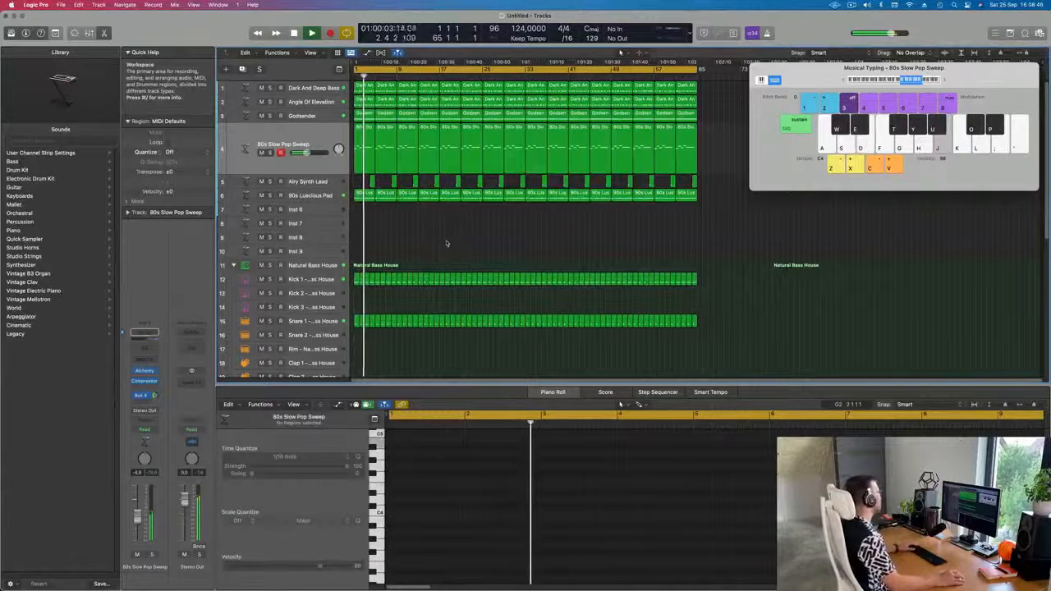
click(262, 153)
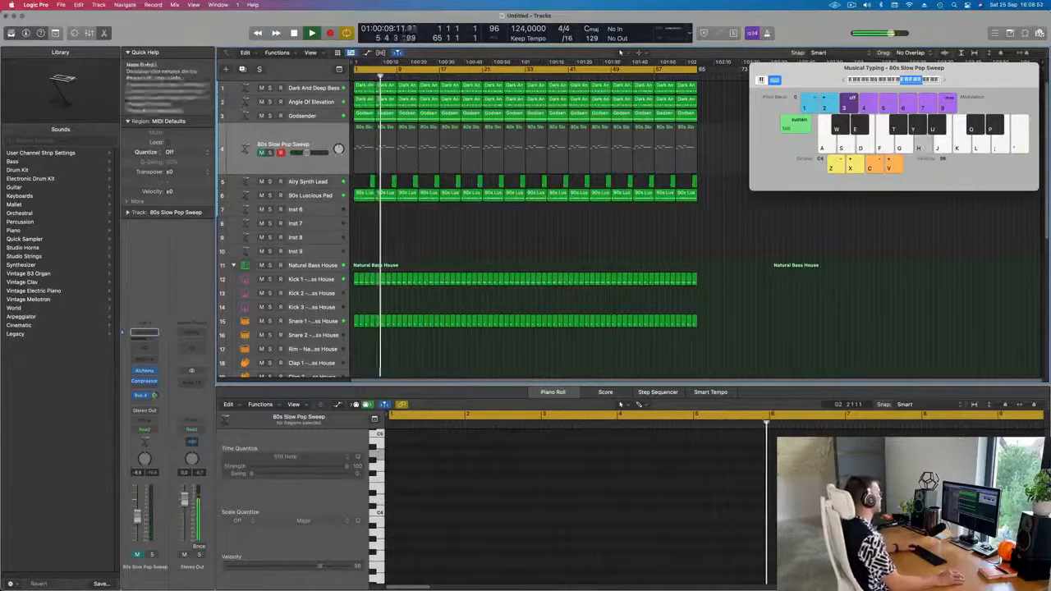
click(270, 115)
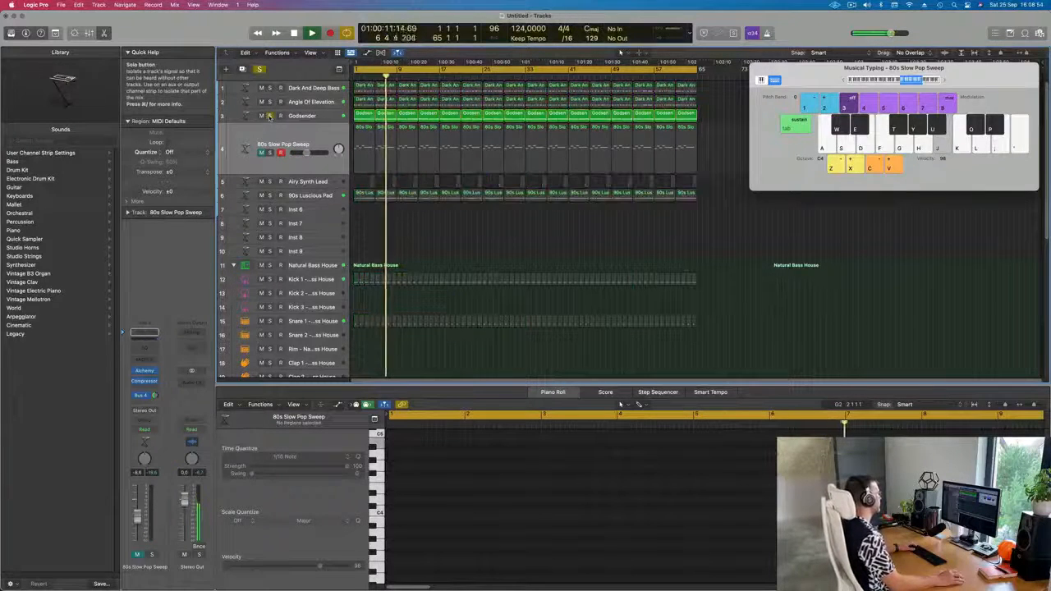
click(269, 115)
click(259, 117)
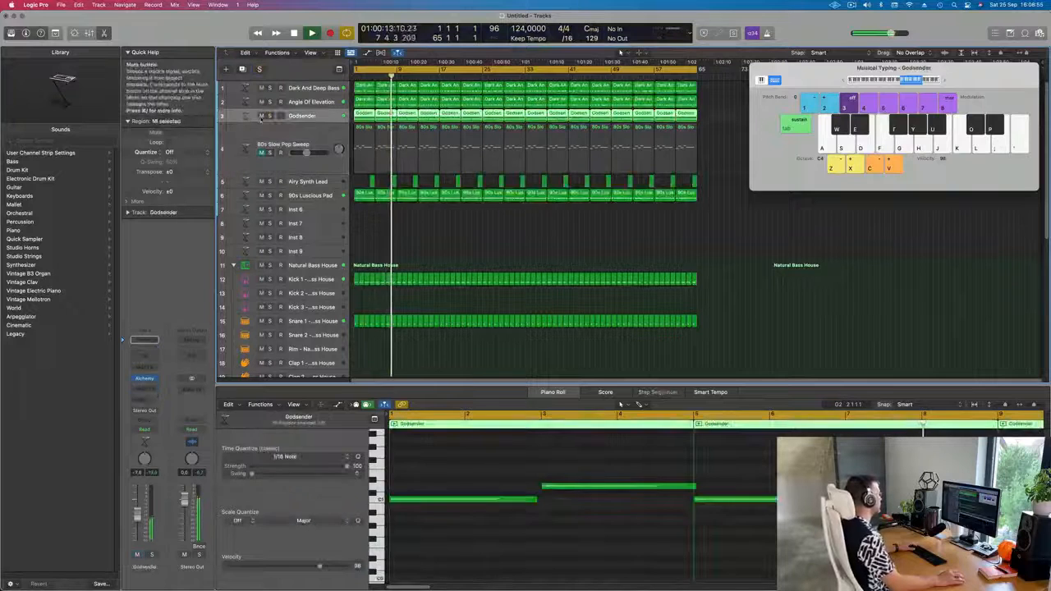
click(260, 116)
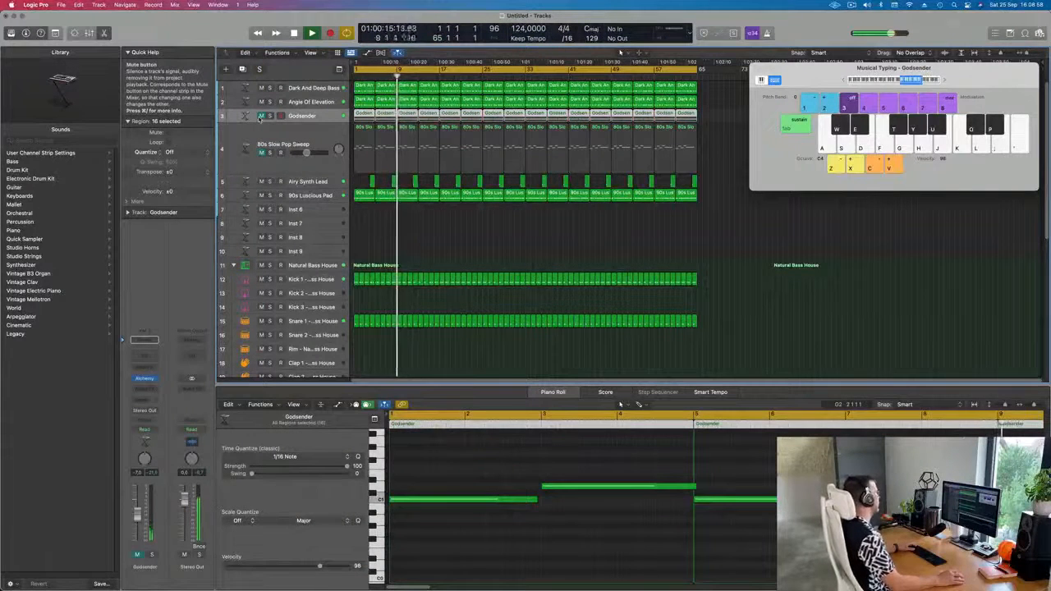
- Unmute the Godsender track, and mute the Airy Synth Lead and 90s Luscious Pad tracks
click(259, 116)
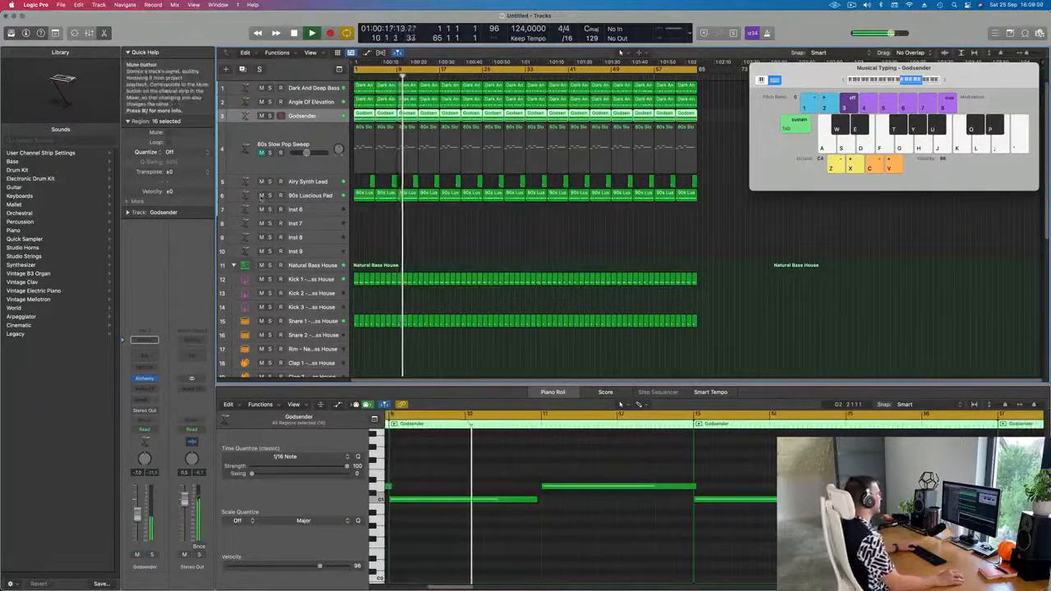
click(327, 183)
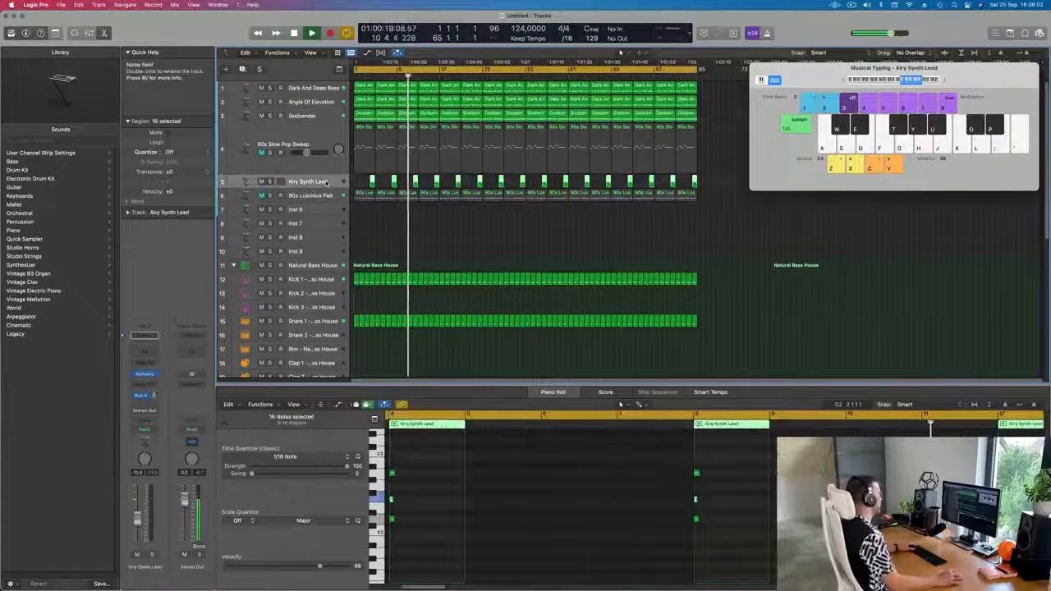
click(262, 182)
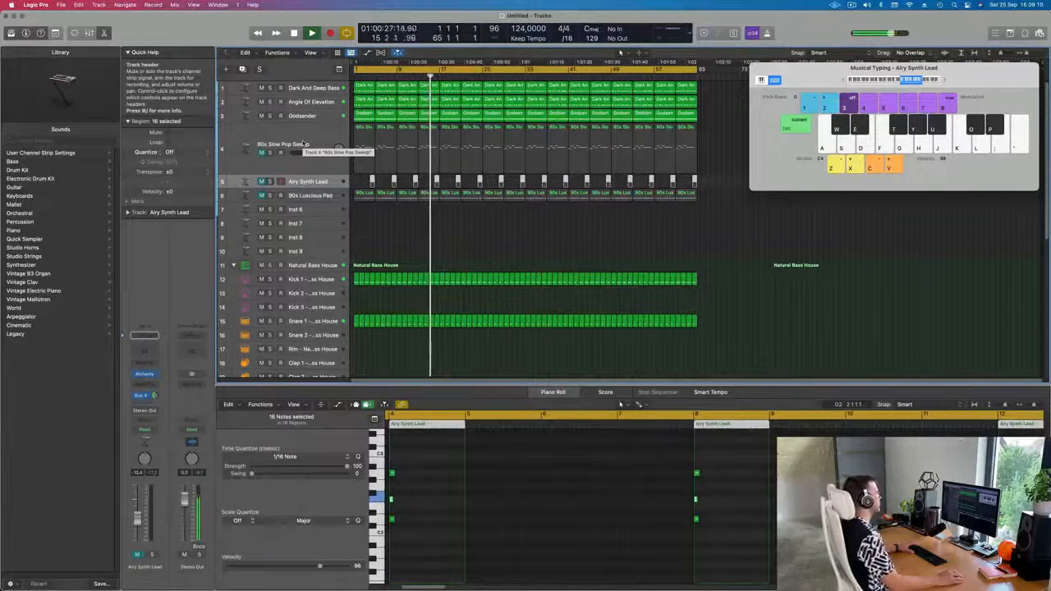
- Duplicate the Godsender track and move its first region down onto the new track
click(320, 117)
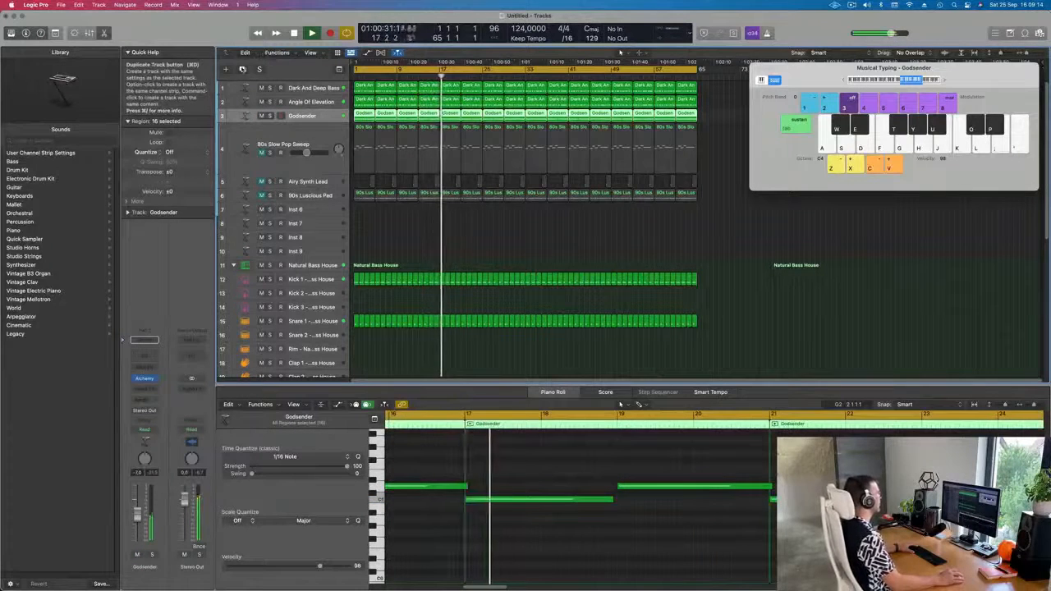
key(super+d)
drag(366, 116, 366, 130)
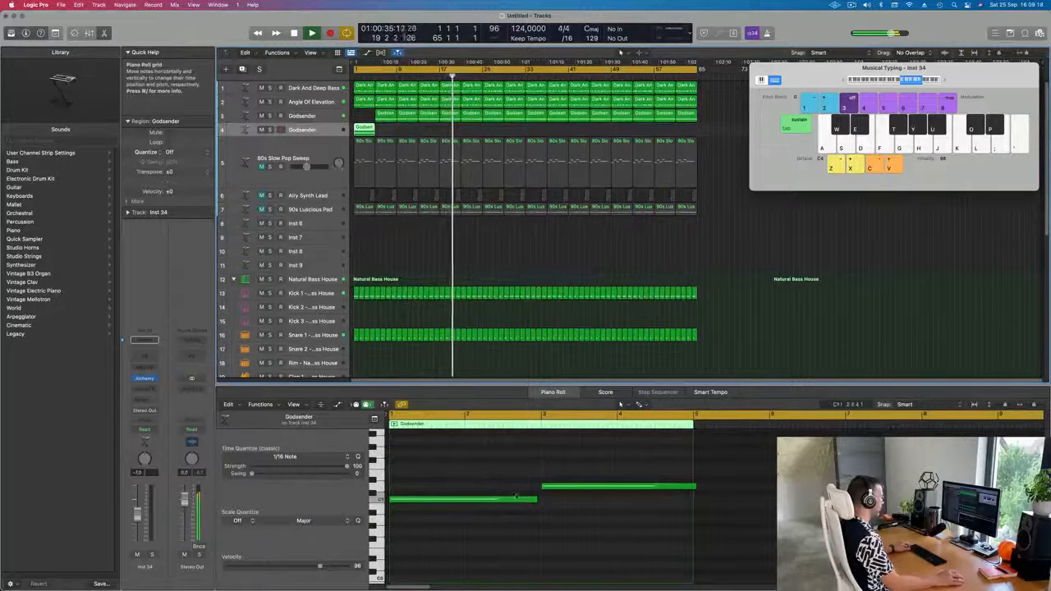
- Adjust the ends of the region's two notes to bars 3 and 5, and copy both notes one octave higher
drag(536, 501, 540, 501)
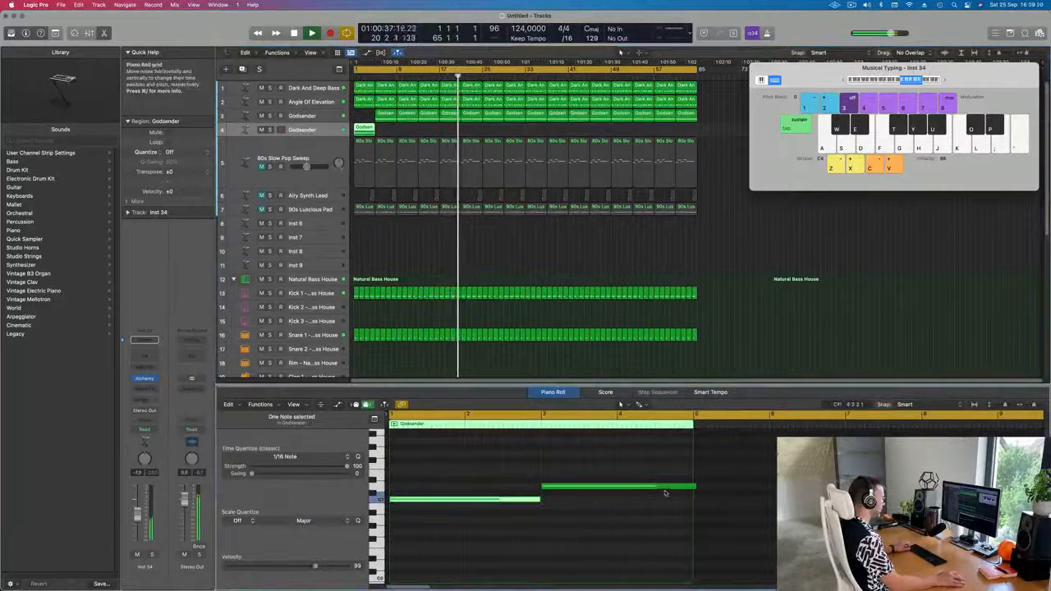
click(685, 488)
drag(694, 486, 690, 514)
click(534, 542)
drag(470, 564, 582, 505)
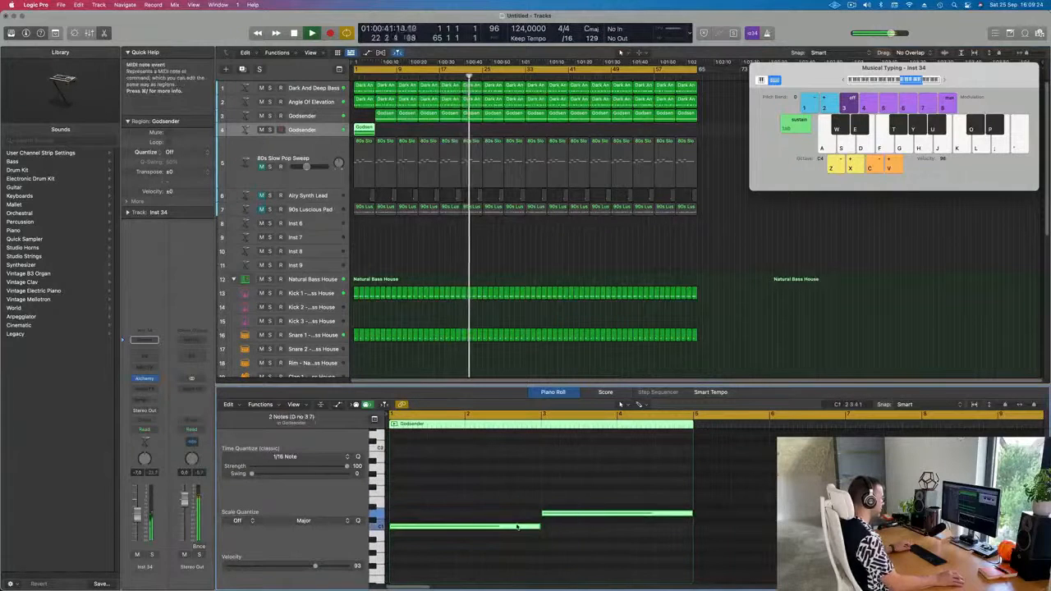
drag(516, 528, 515, 452)
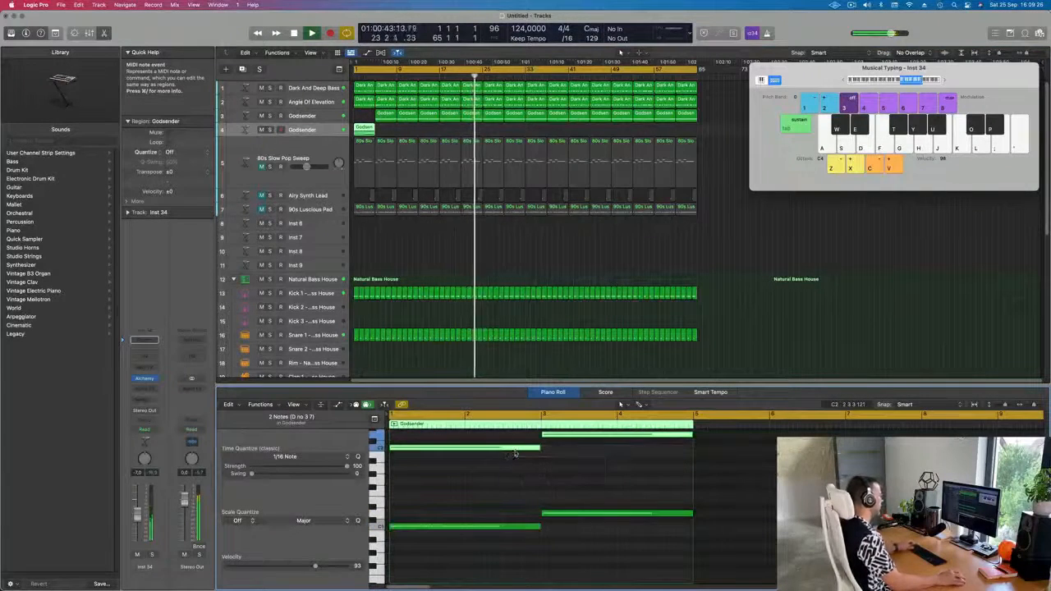
- Copy the original Godsender track's next region back into the gap at bar 1
key(space)
click(389, 115)
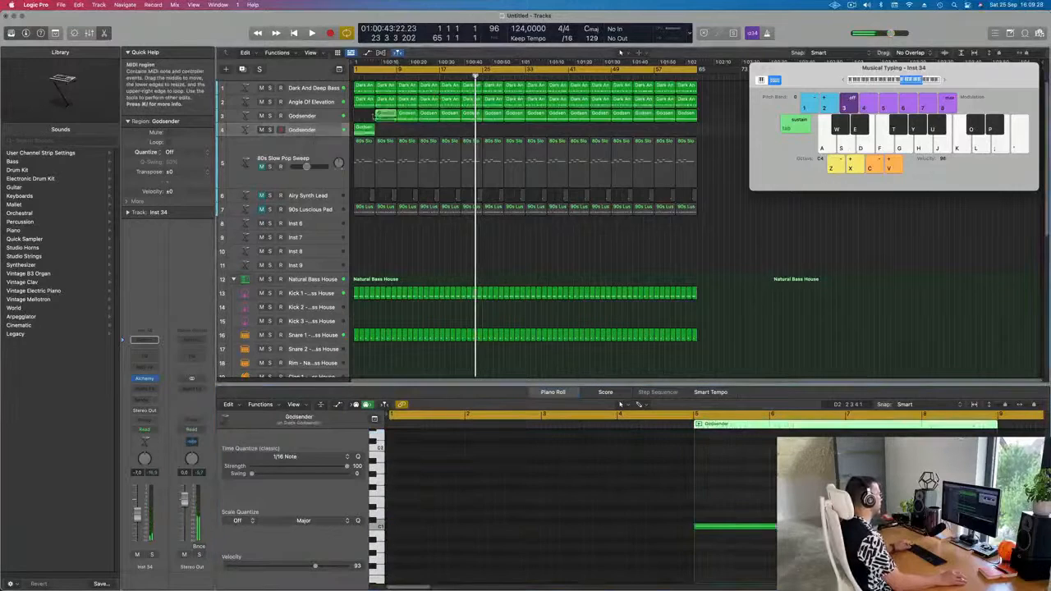
drag(376, 117, 367, 117)
key(space)
- Select the duplicate track's region and insert an Arpeggiator MIDI effect on that track
click(364, 129)
key(space)
key(space)
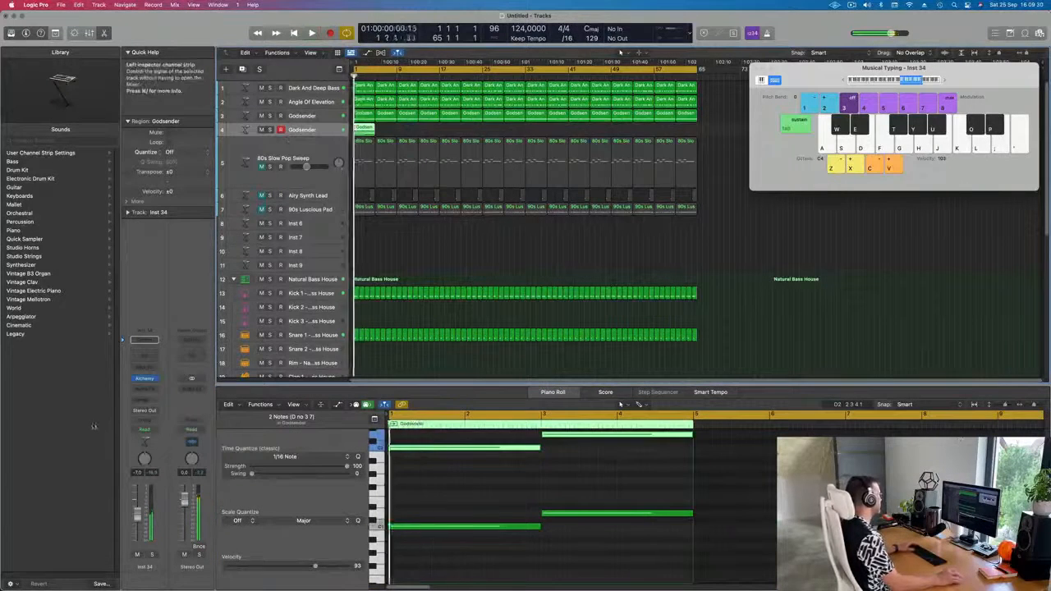
click(145, 367)
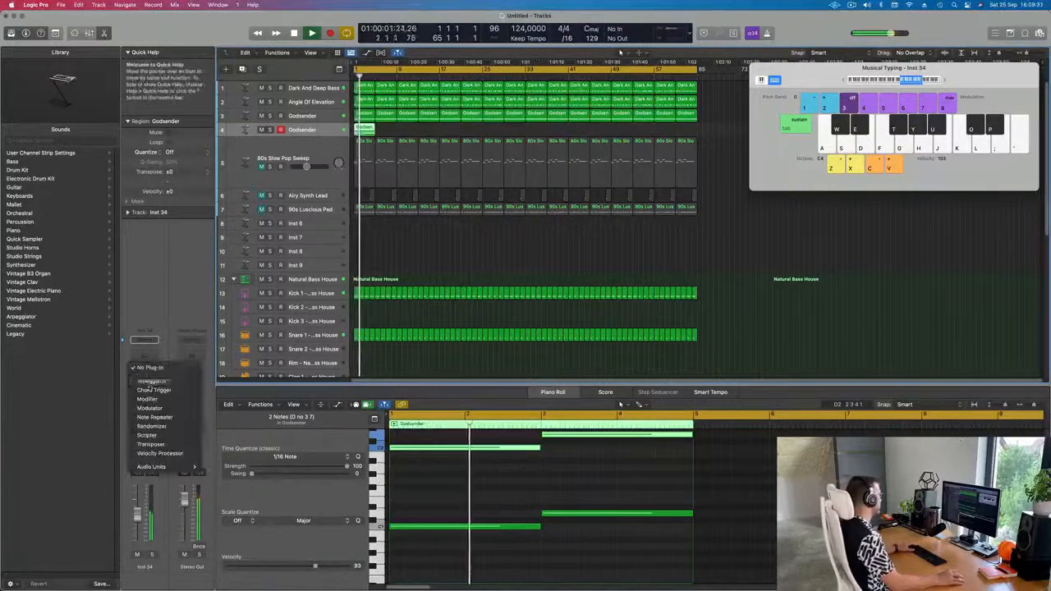
click(148, 381)
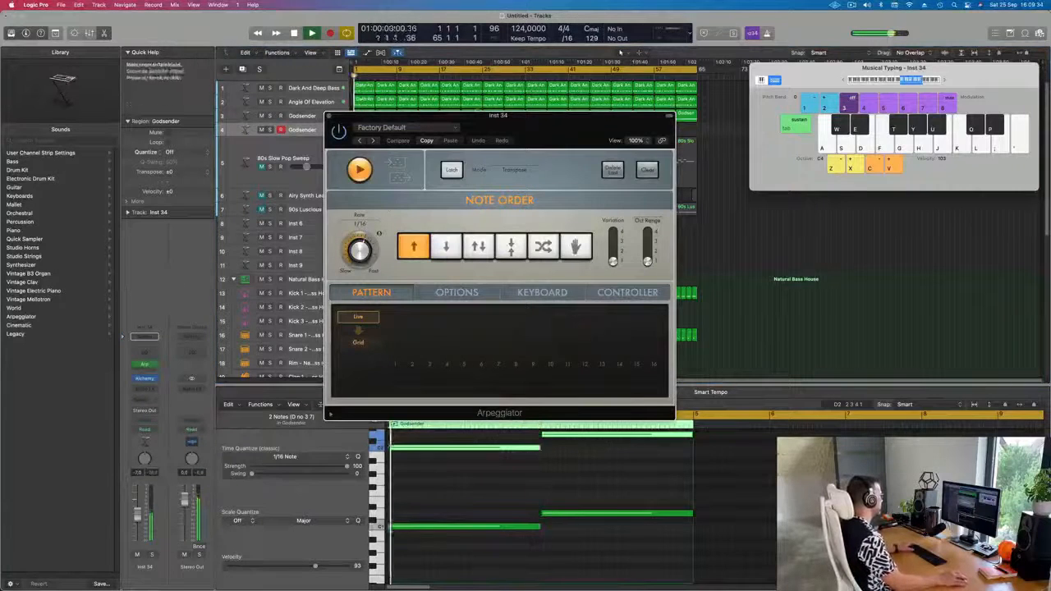
drag(500, 116, 797, 119)
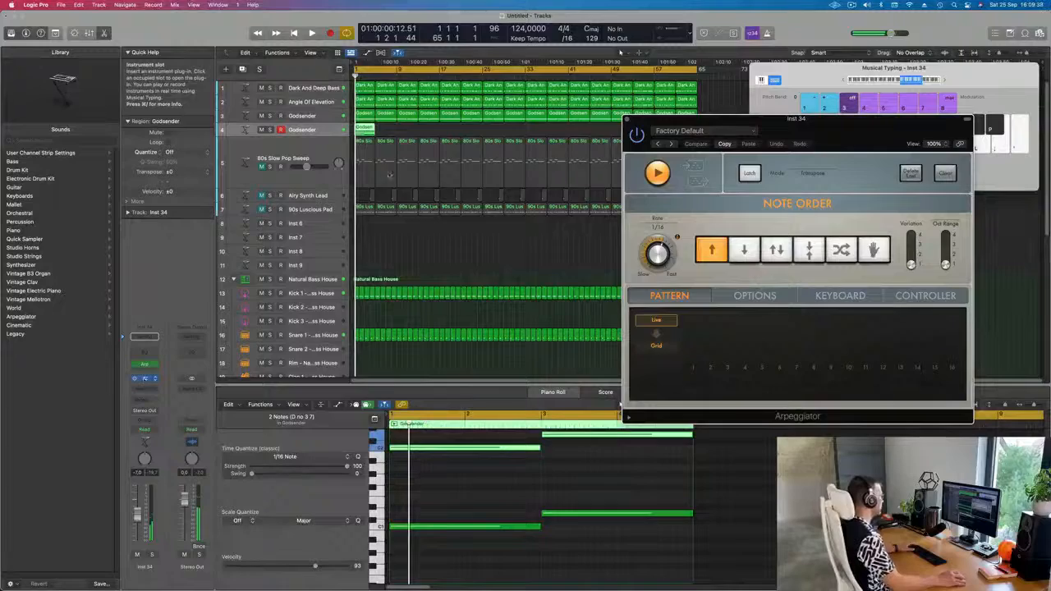
- Open Alchemy on the duplicated track and audition the Flute Step preset from the Keys category
click(146, 379)
drag(535, 137, 739, 148)
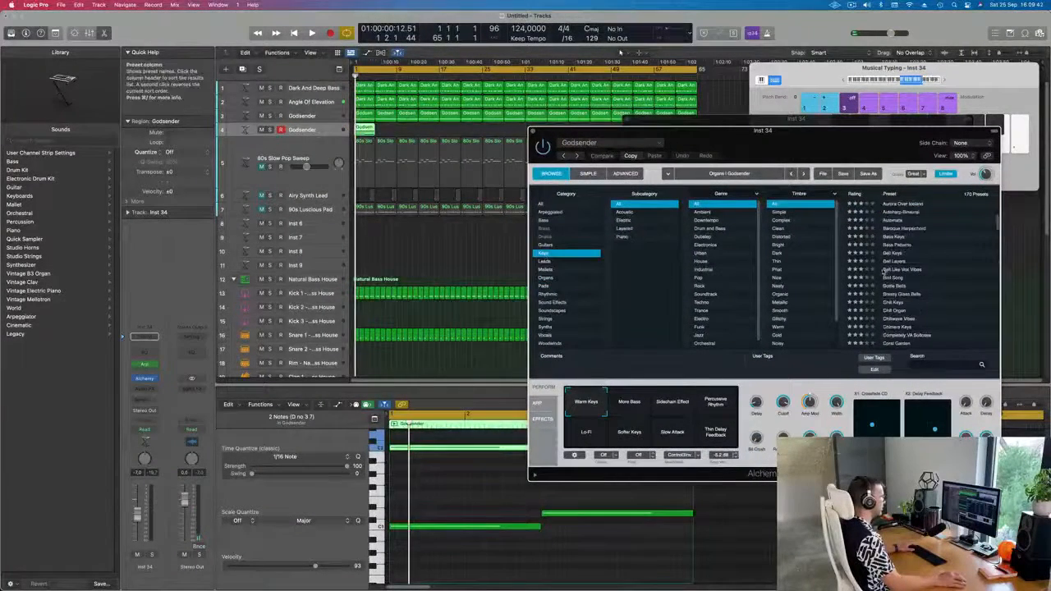
scroll(906, 319, down, 8)
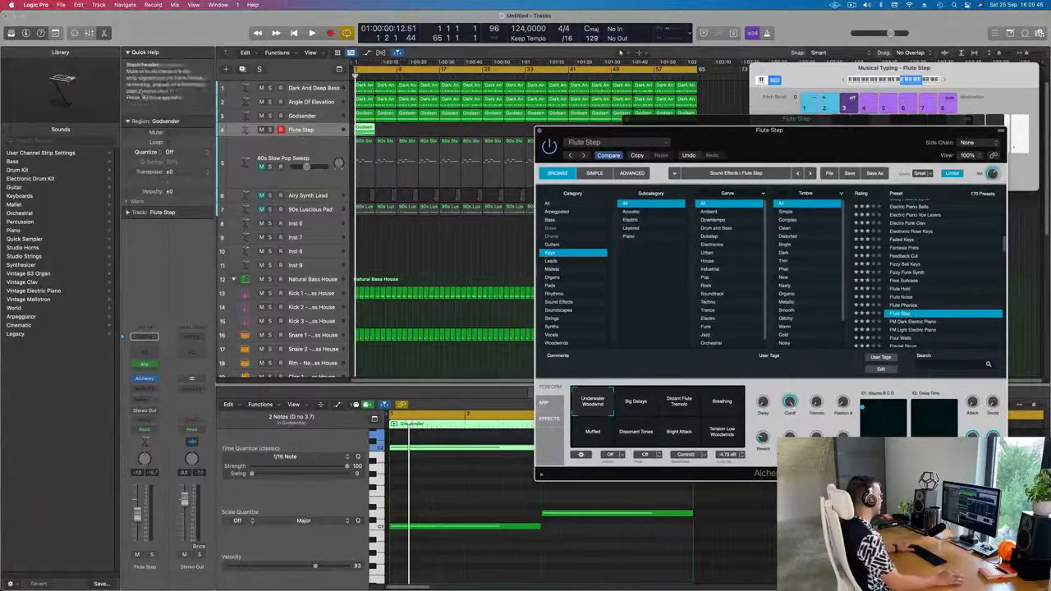
key(space)
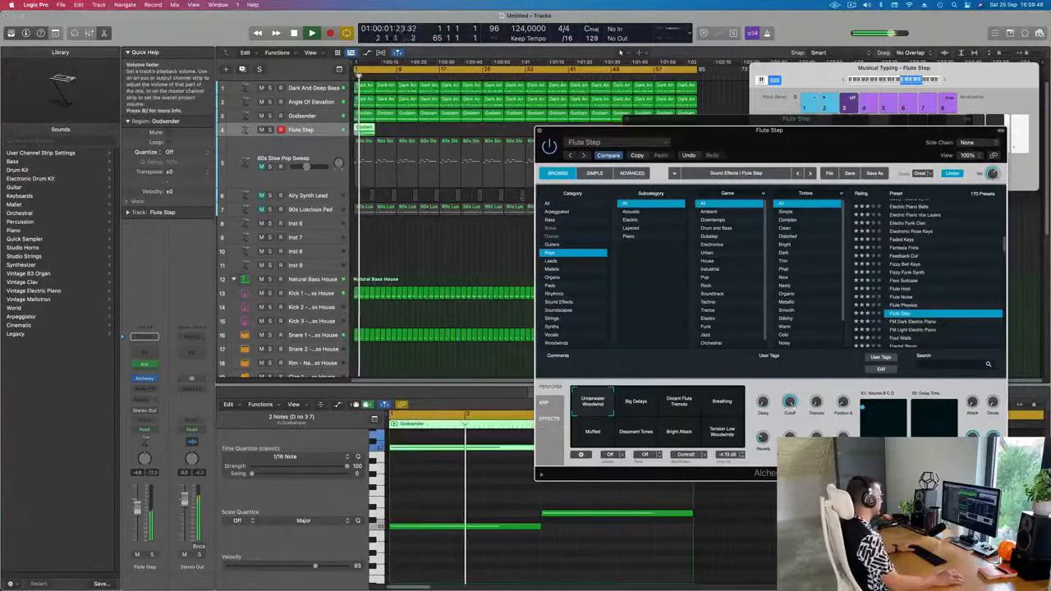
key(space)
- Transpose all four notes in the duplicated track's region up one octave
click(479, 519)
key(super+a)
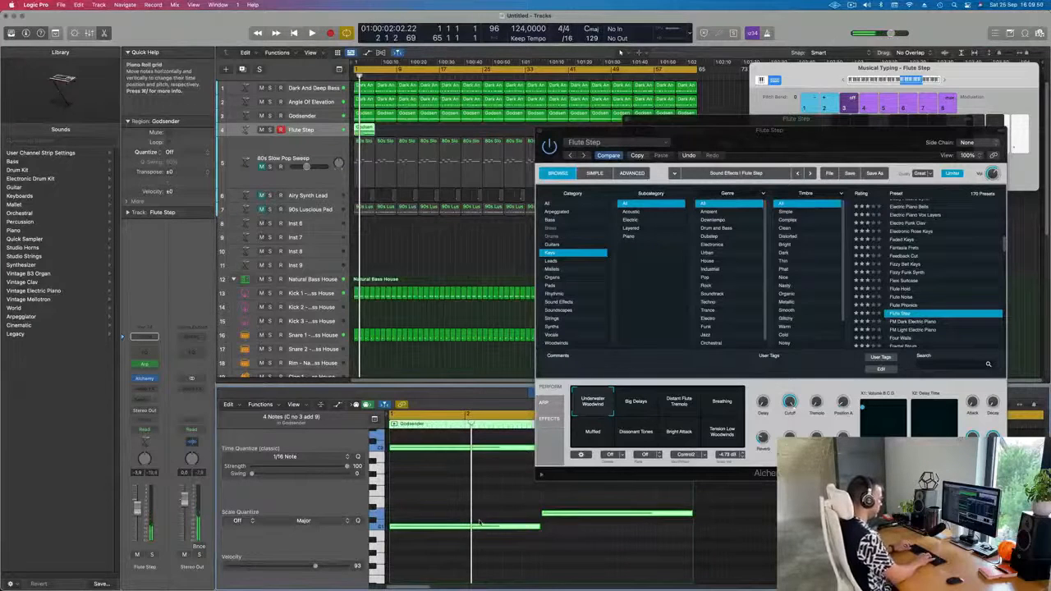
key(Delete)
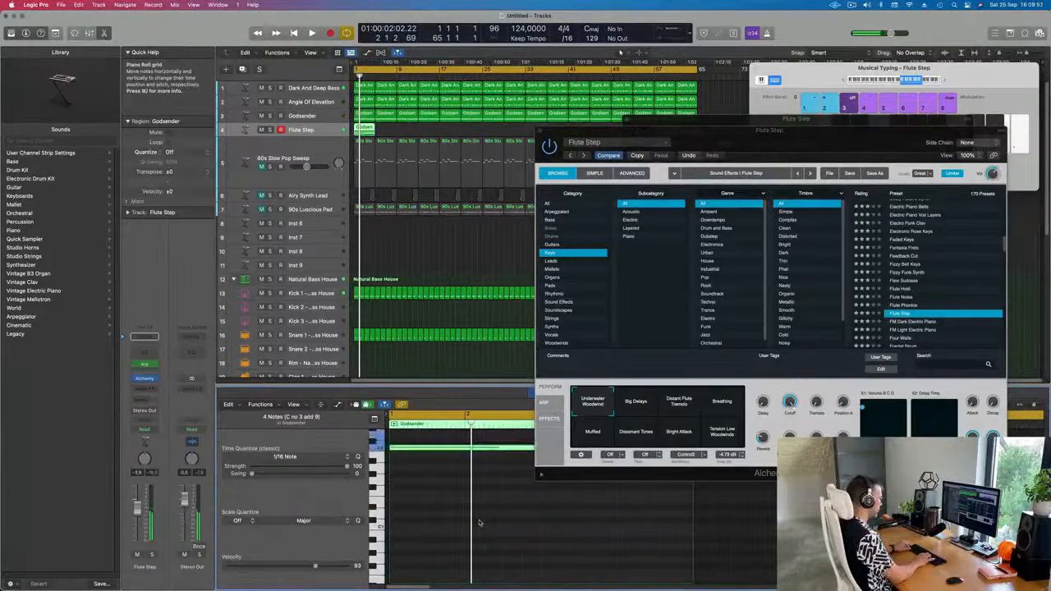
- Audition Alchemy's FM Dark Electric Piano preset, briefly soloing the track
click(925, 322)
drag(830, 147, 740, 102)
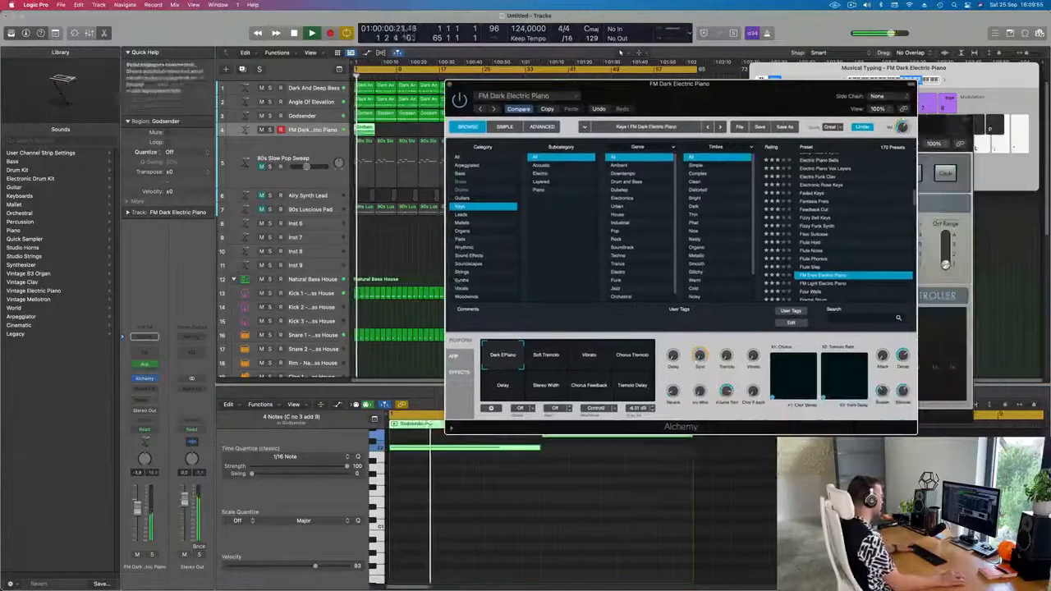
click(151, 555)
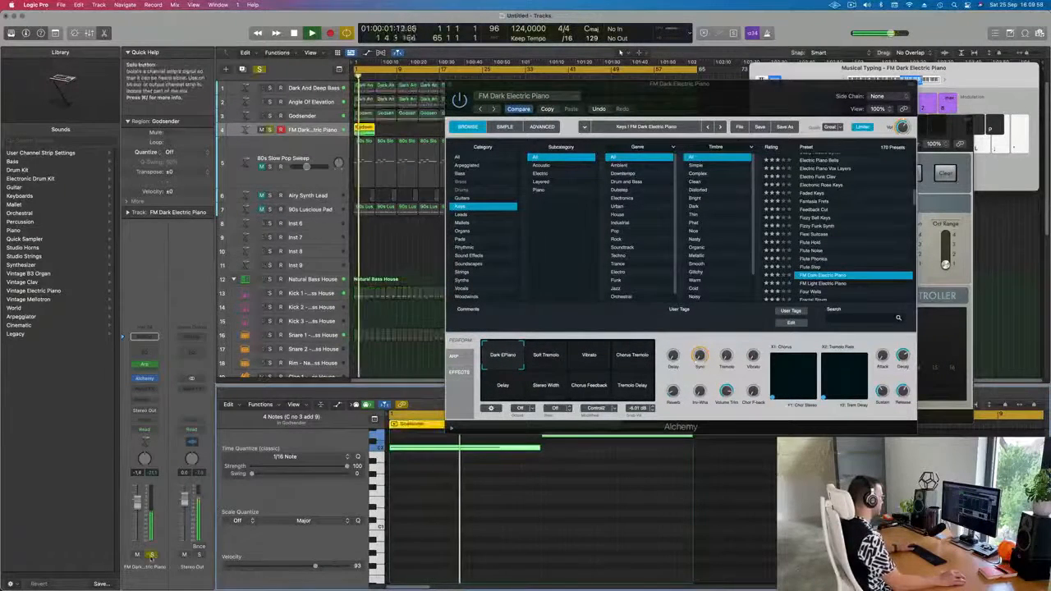
click(151, 555)
- Browse further Keys presets in Alchemy during playback and try Hammered Mallets
scroll(810, 257, down, 2)
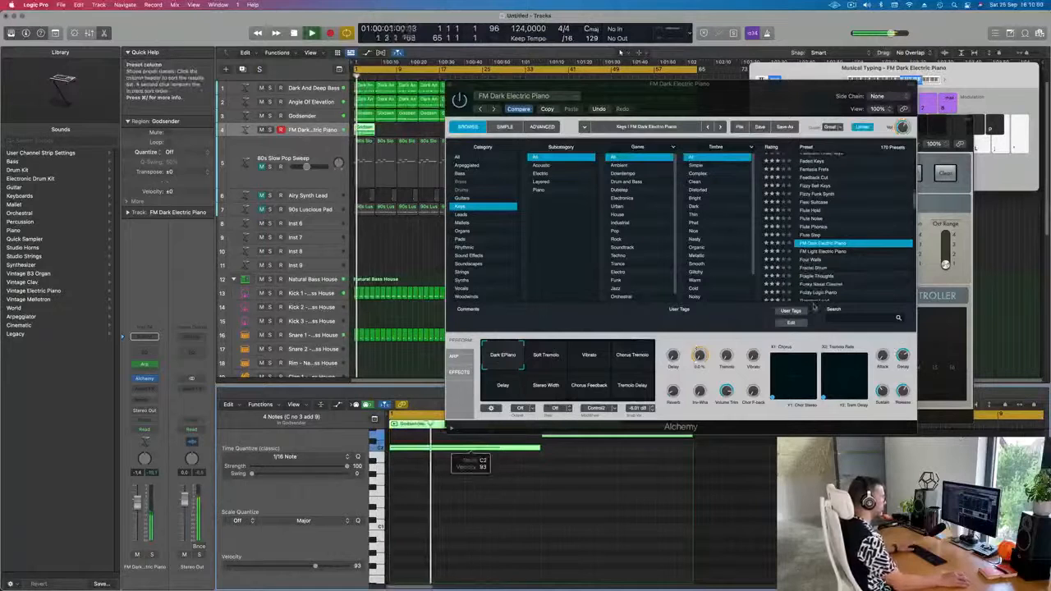
scroll(813, 295, down, 3)
key(space)
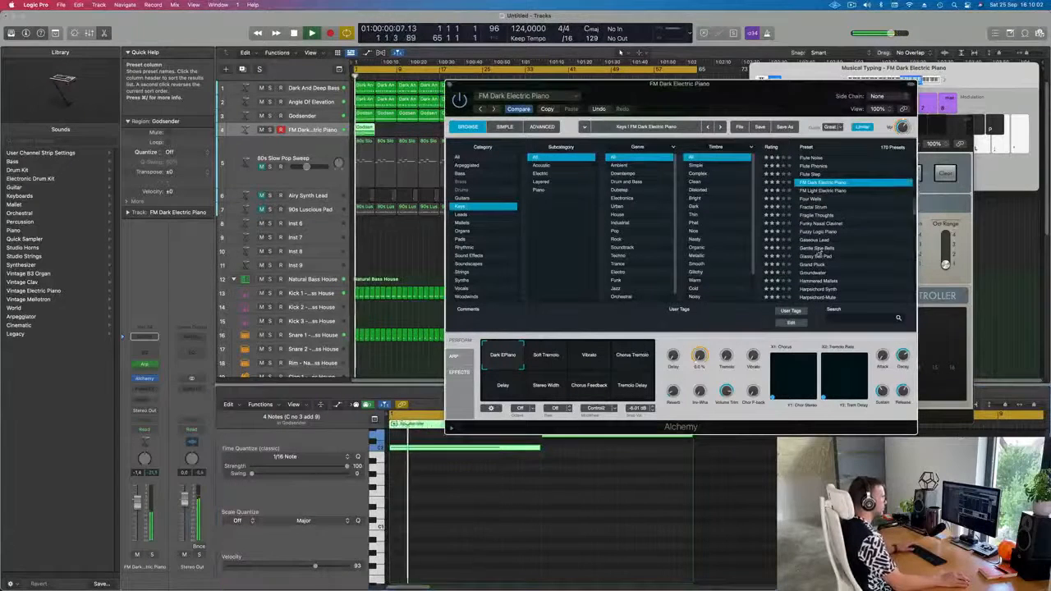
click(818, 248)
scroll(817, 259, down, 2)
click(809, 257)
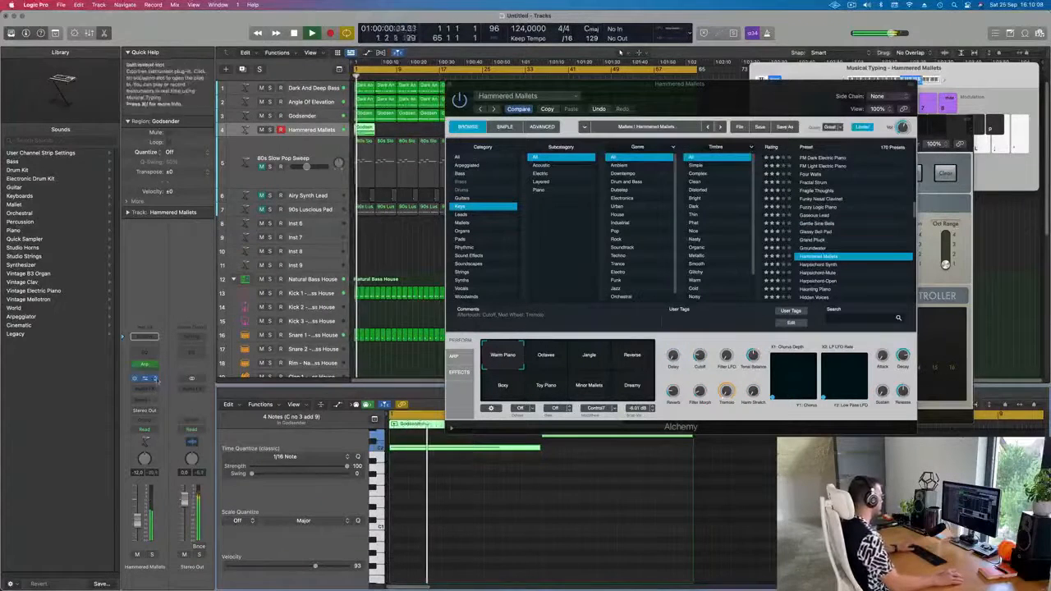
- Replace Alchemy with Retro Synth as the instrument on the arpeggiated track
click(136, 379)
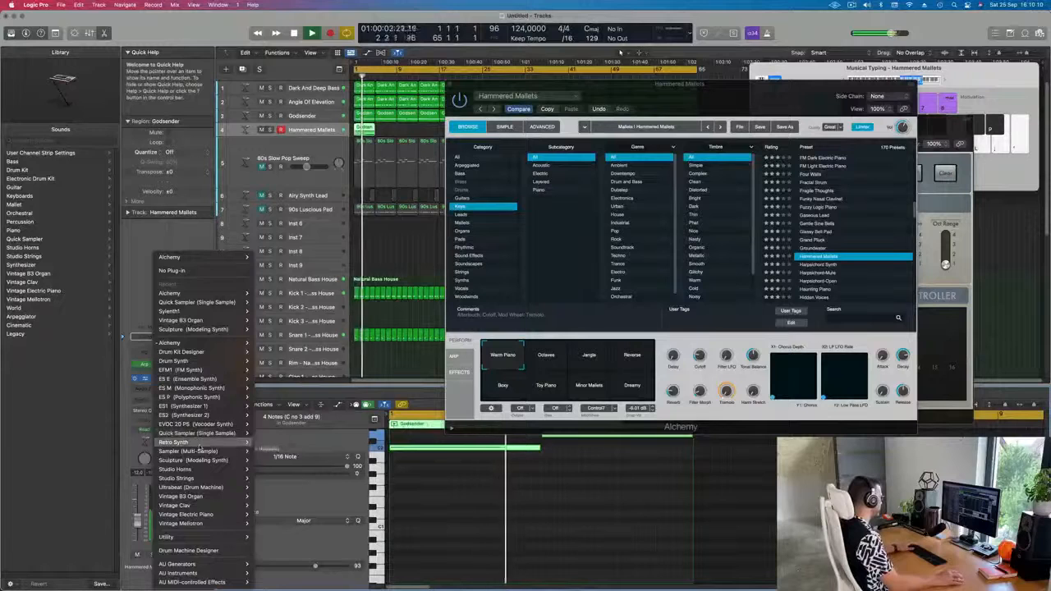
click(264, 443)
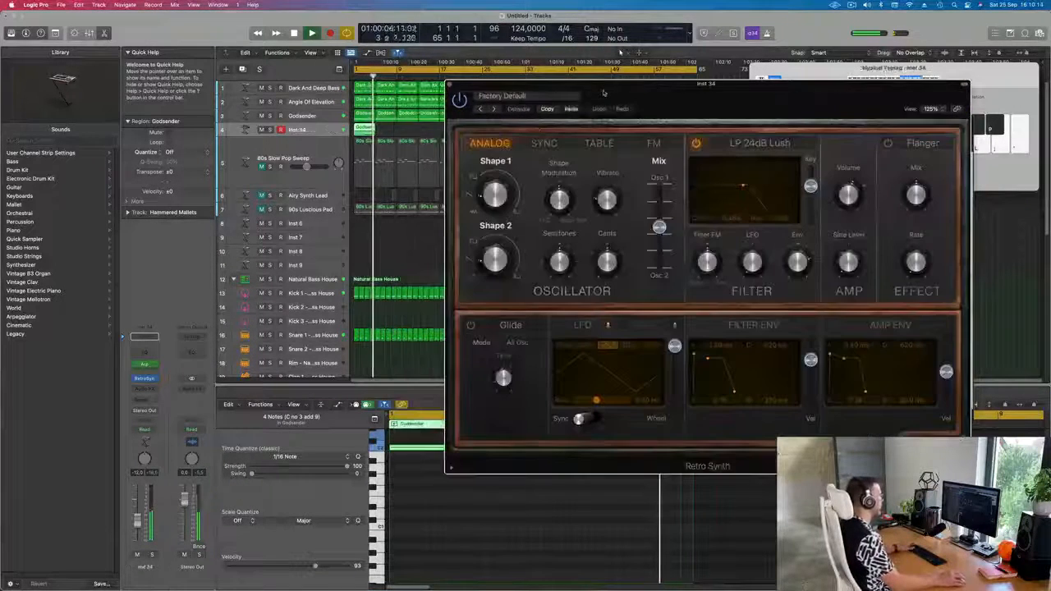
drag(703, 88, 582, 78)
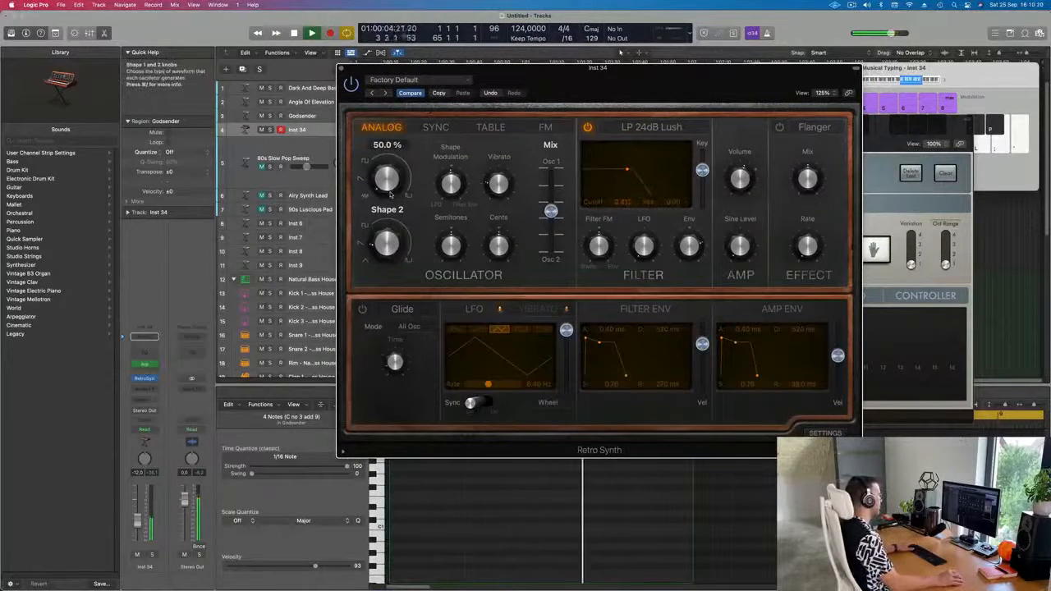
- Adjust Retro Synth's Shape 2 waveform and shift the oscillator mix towards Osc 1, with filter resonance at 0.02
drag(580, 92, 518, 69)
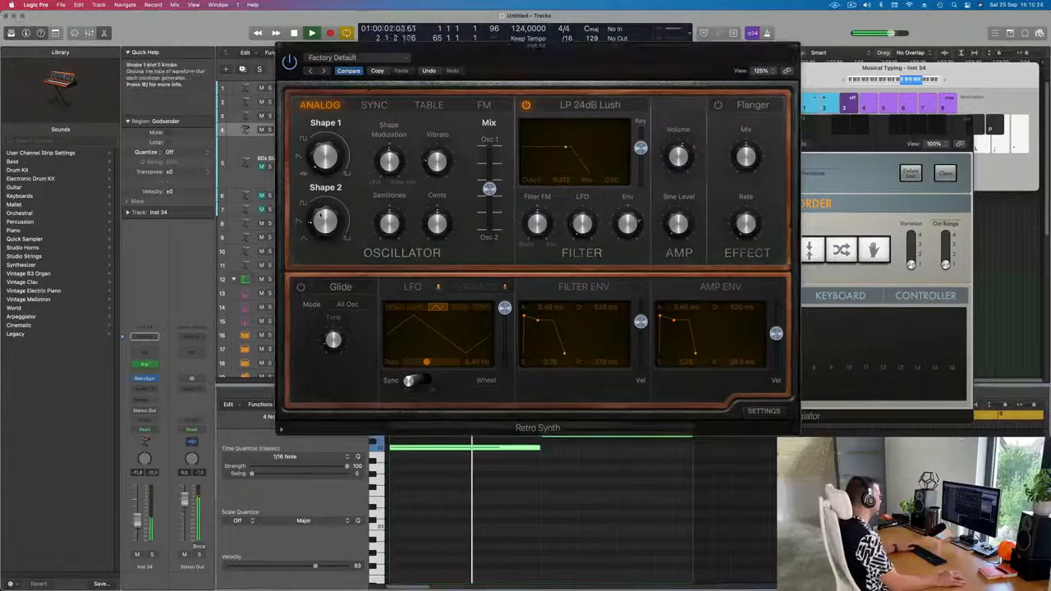
mouse_move(320, 215)
mouse_down()
mouse_move(321, 234)
mouse_move(323, 201)
mouse_up()
mouse_move(489, 189)
mouse_down()
mouse_move(489, 153)
mouse_move(491, 170)
mouse_up()
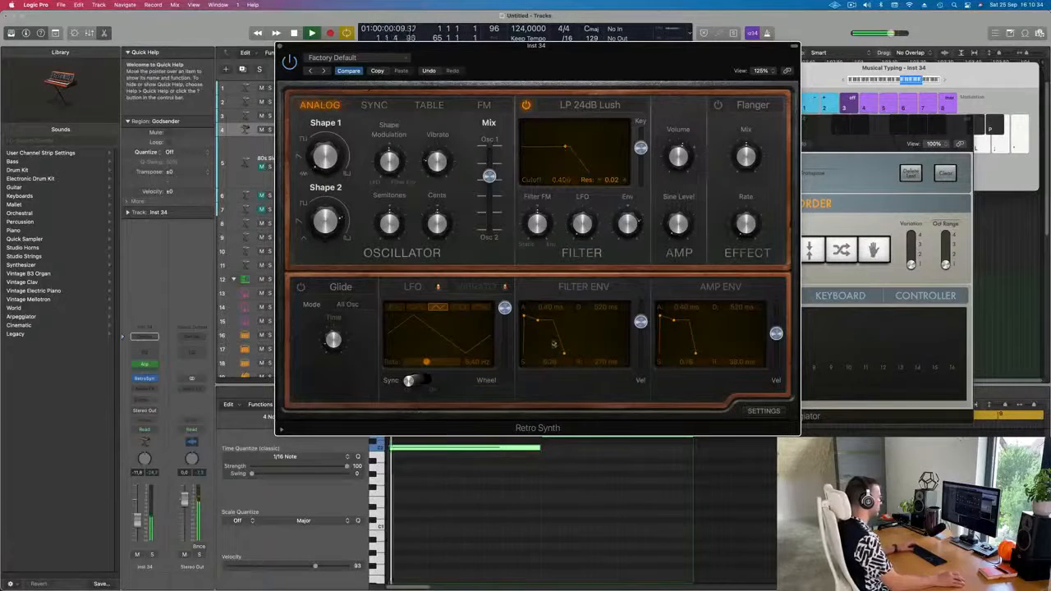
- Shorten Retro Synth's filter envelope with sustain at 0.00, and raise the track volume to about -6.4 dB
drag(564, 353, 536, 355)
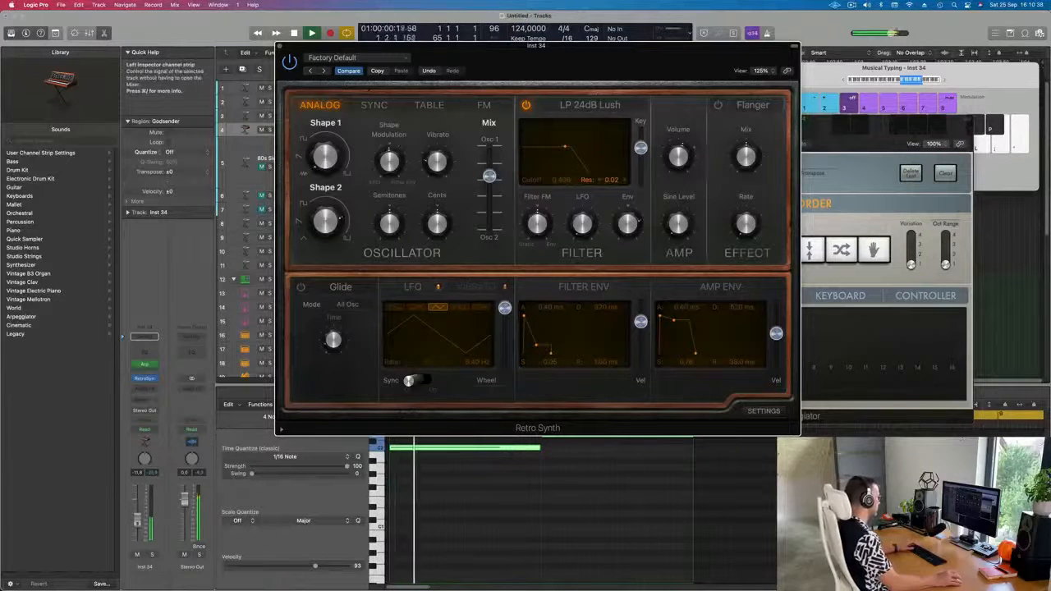
drag(138, 522, 138, 515)
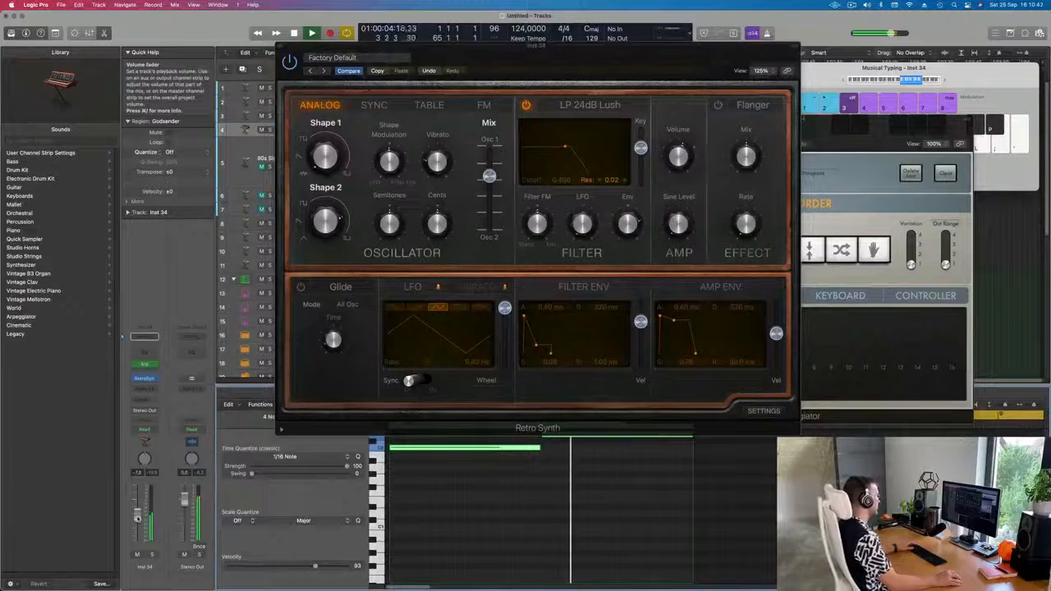
mouse_move(536, 343)
mouse_down()
mouse_move(537, 360)
mouse_move(544, 355)
mouse_move(534, 355)
mouse_up()
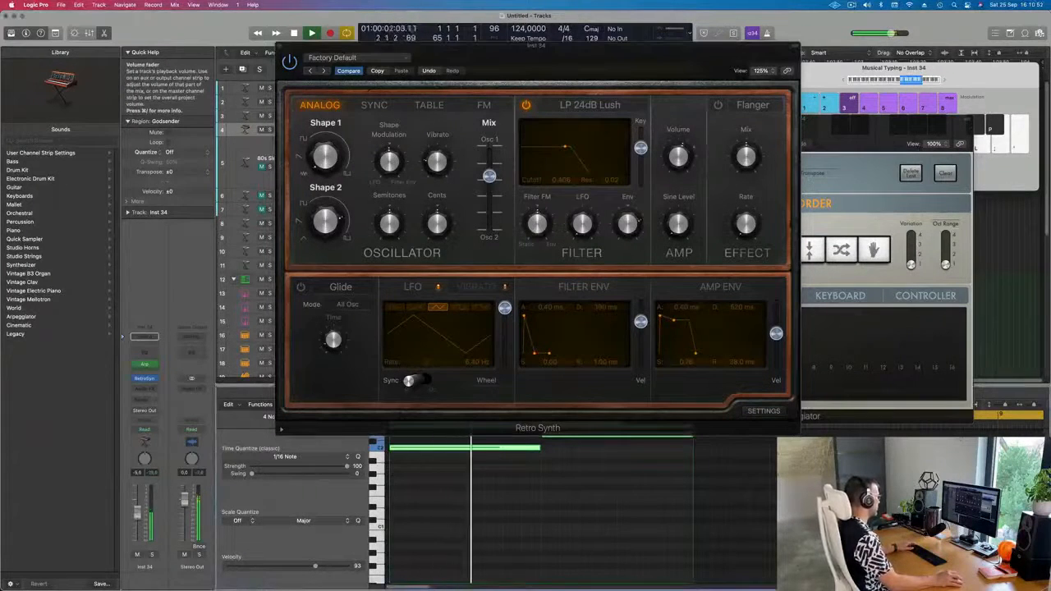
drag(506, 41, 621, 53)
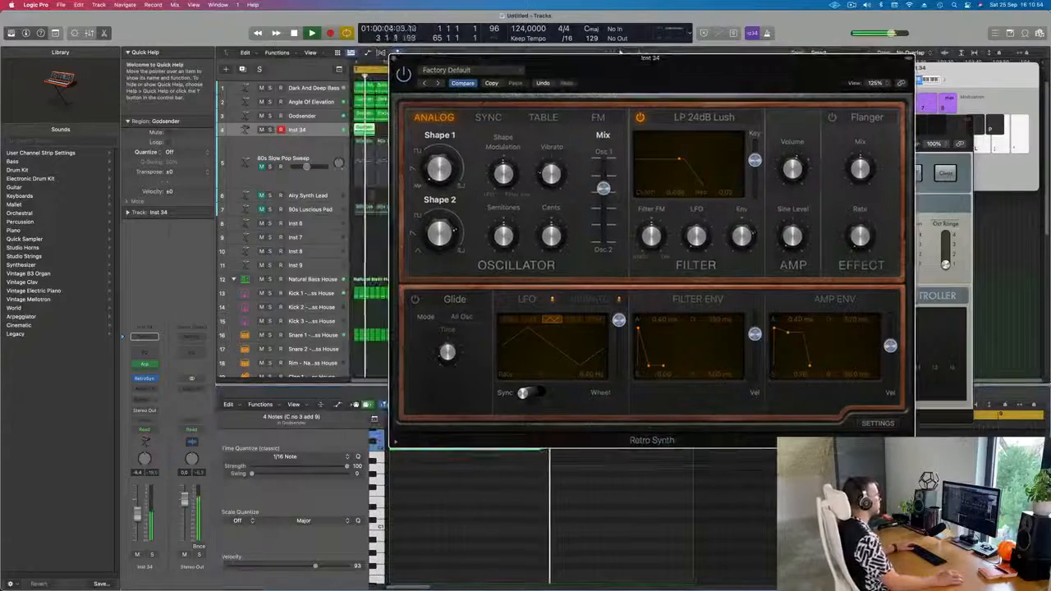
click(393, 58)
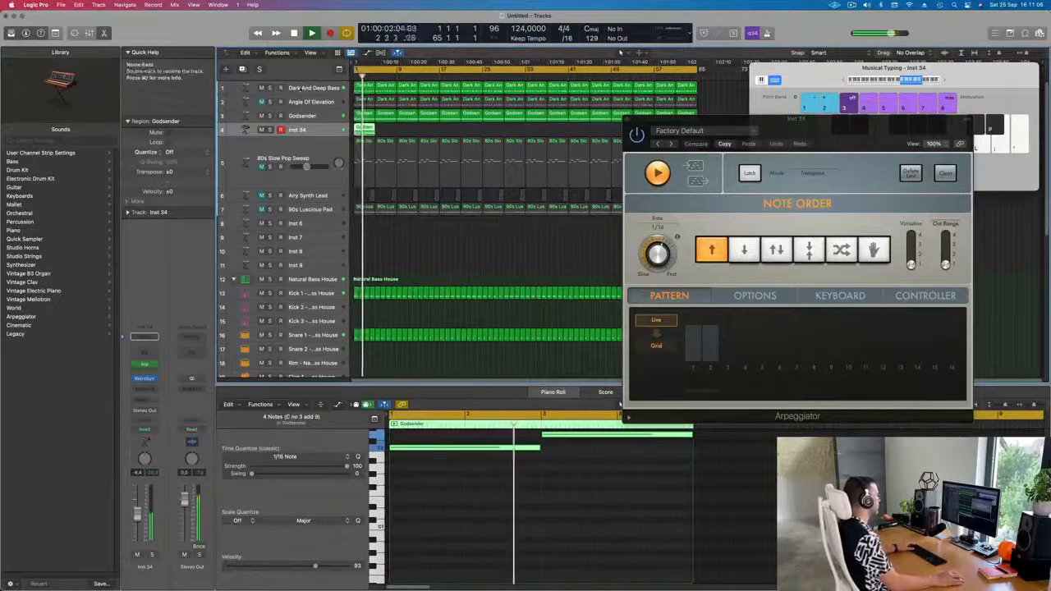
- Mute the Angle Of Elevation and Dark And Deep Bass tracks, and select the region on Inst 34
click(282, 87)
click(262, 88)
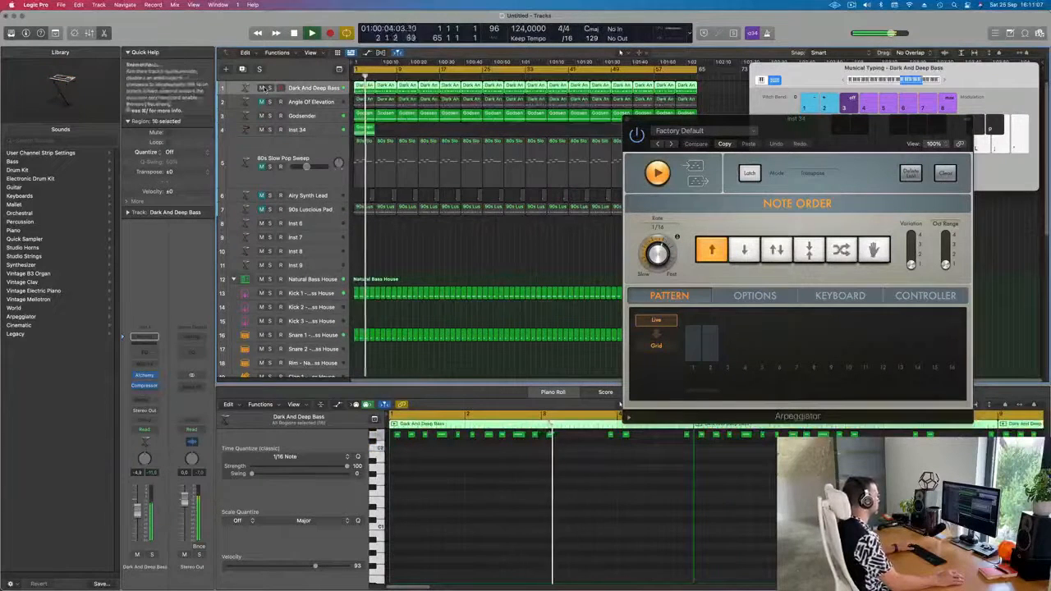
click(364, 128)
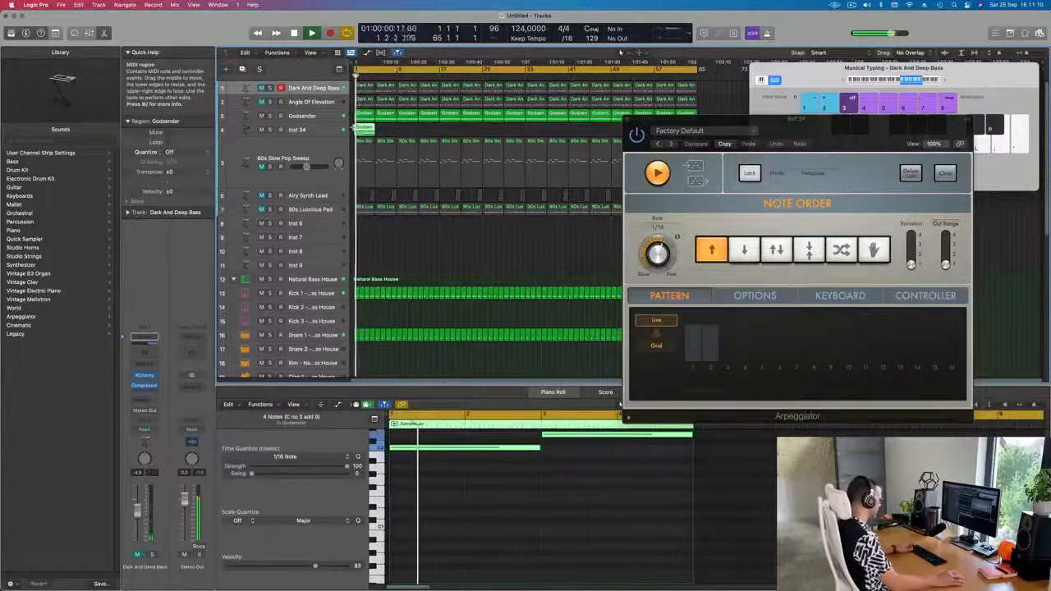
- Repeat the Godsender region on the Inst 34 track until it fills the arrangement up to bar 65
key(super+r)
key(super+r)
key(super+r)
key(super+r)
key(super+r)
drag(685, 119, 739, 220)
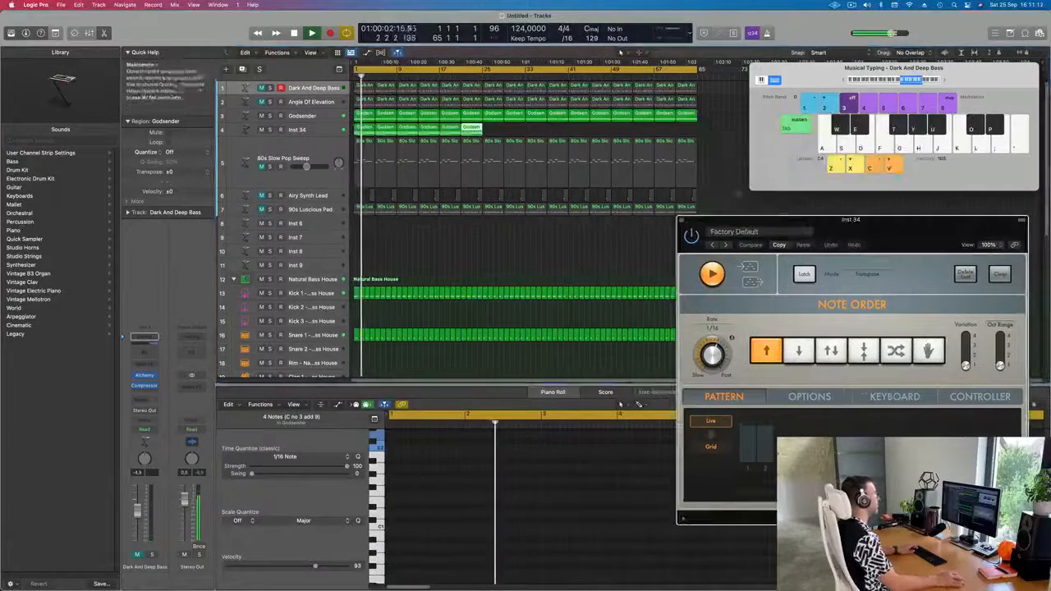
click(341, 129)
key(super+r)
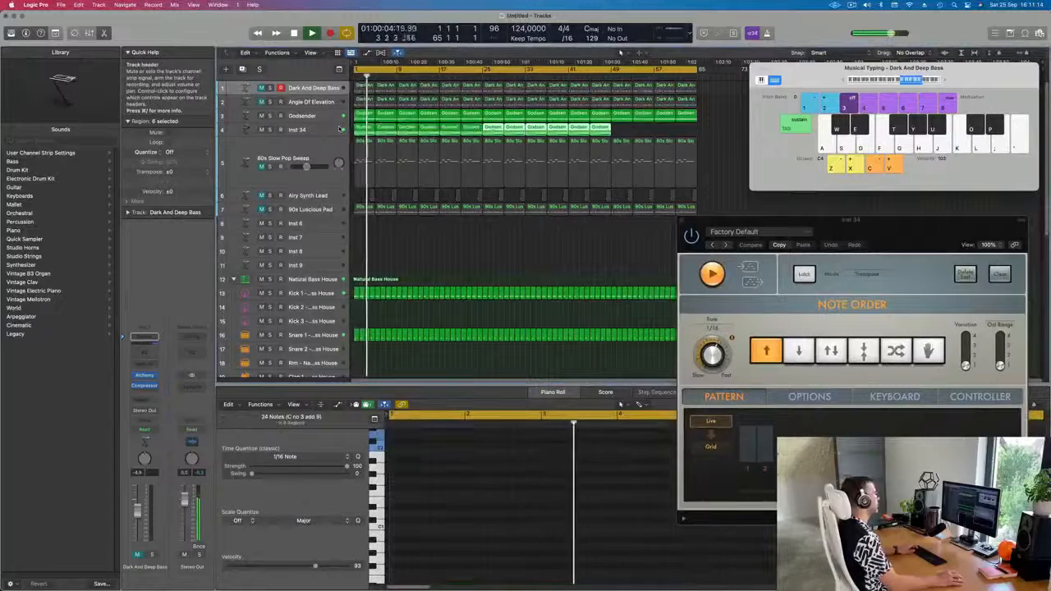
drag(621, 131, 540, 132)
key(super+r)
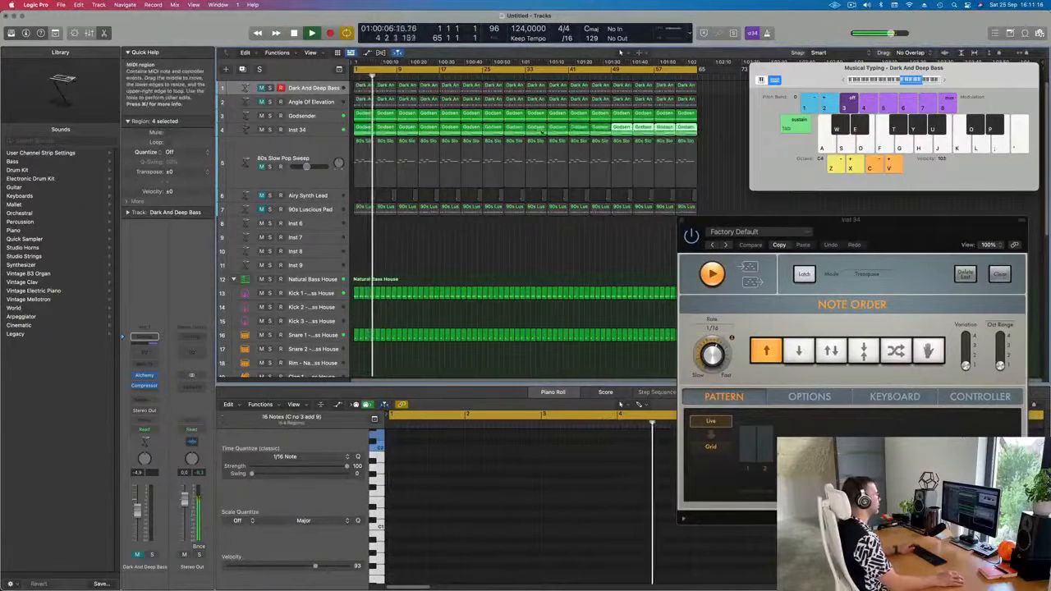
- Name and colour all regions in the project by their tracks, and clear the selection
click(547, 189)
key(super+a)
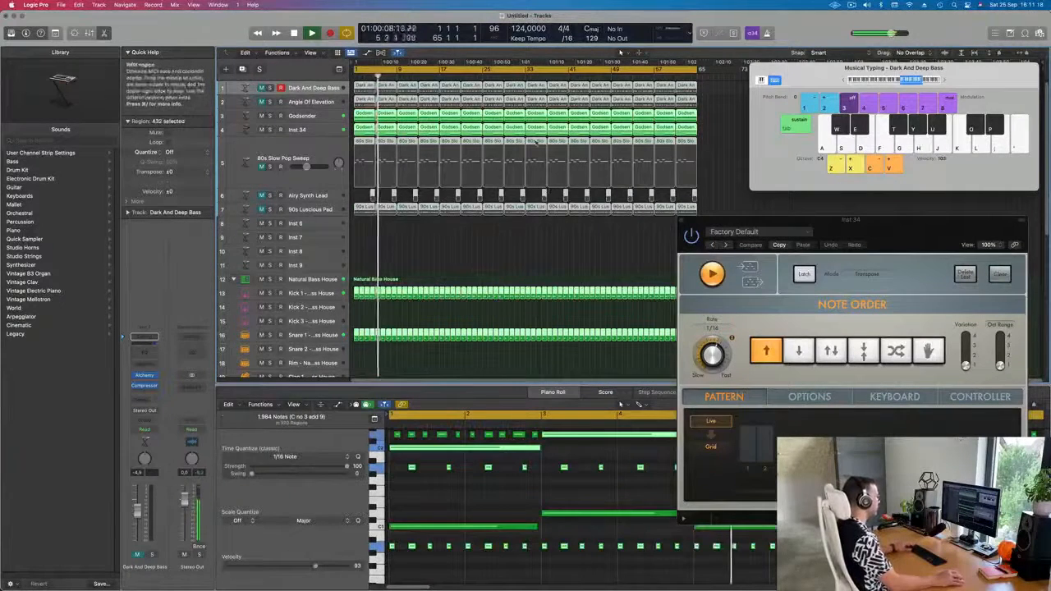
right_click(536, 143)
click(553, 146)
right_click(532, 142)
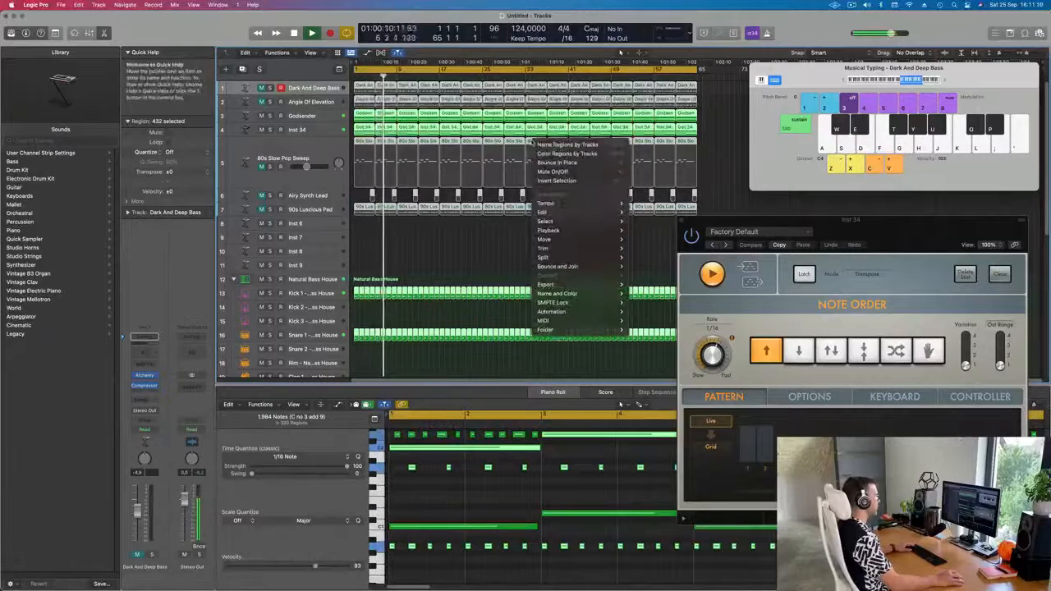
click(567, 153)
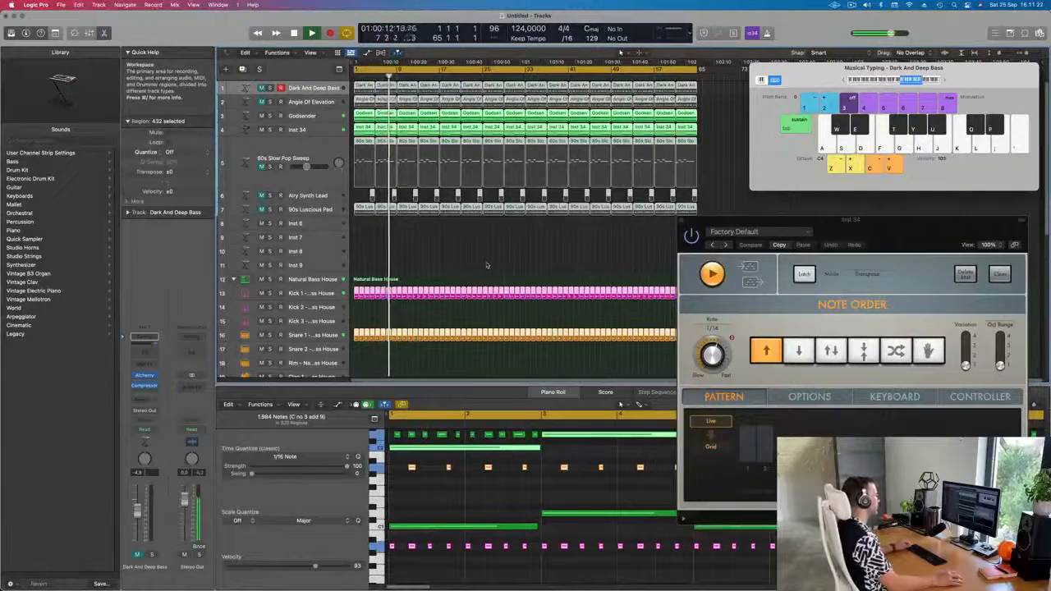
click(449, 258)
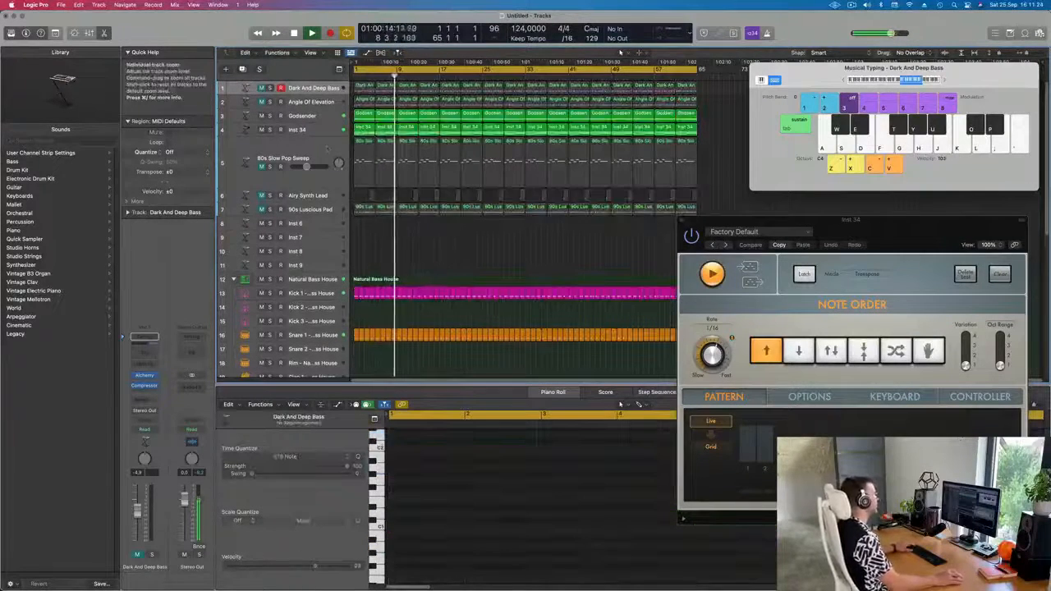
- Audition the Inst 34 track in solo and return to the full mix
click(271, 130)
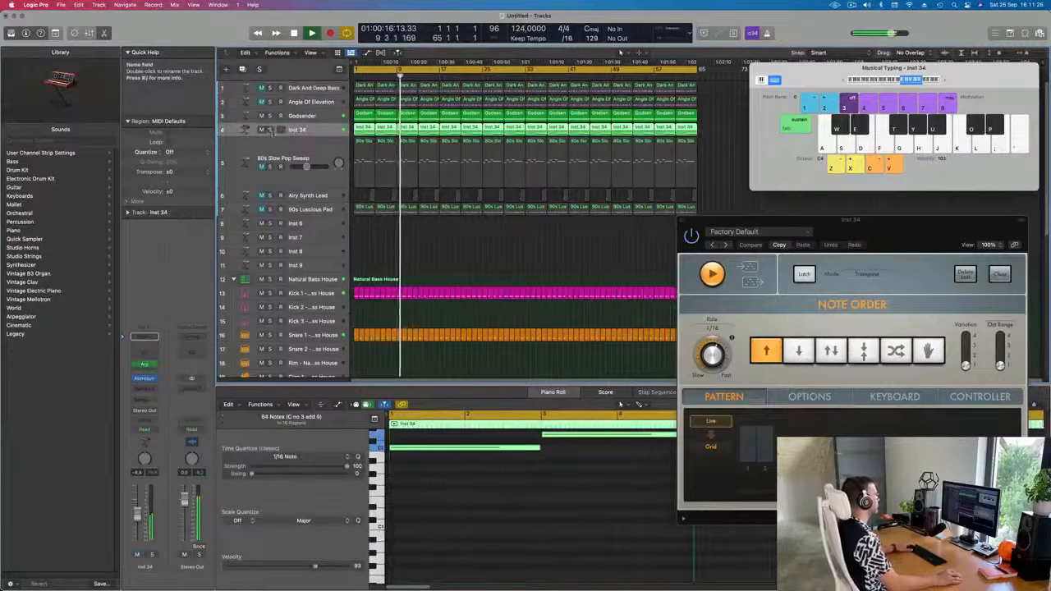
click(269, 130)
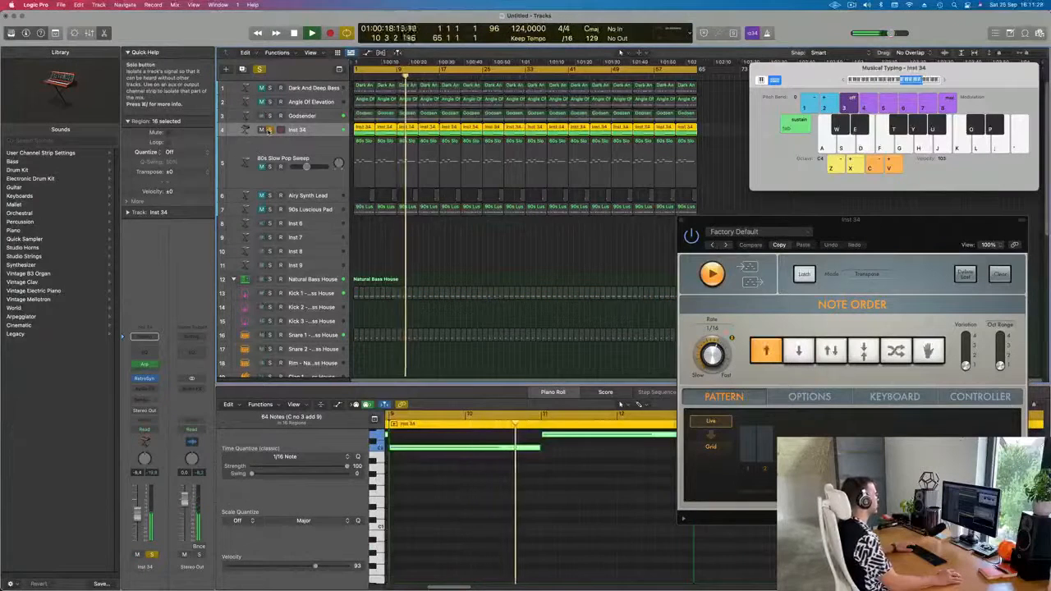
click(270, 129)
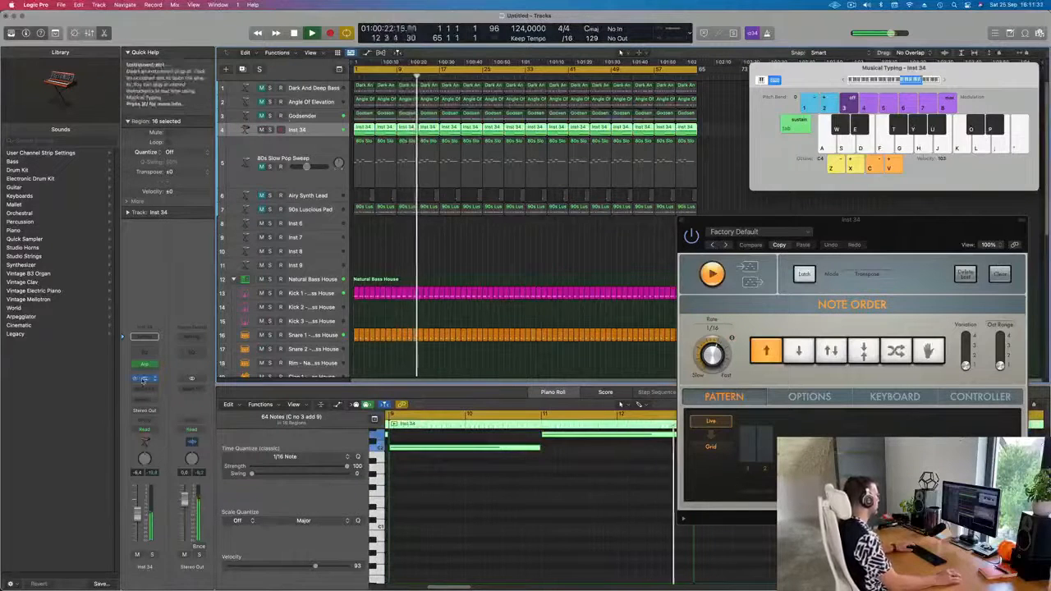
- Reshape Inst 34's Retro Synth filter with resonance at 0.24, reduced key tracking and Filter FM at about 0.41
click(144, 378)
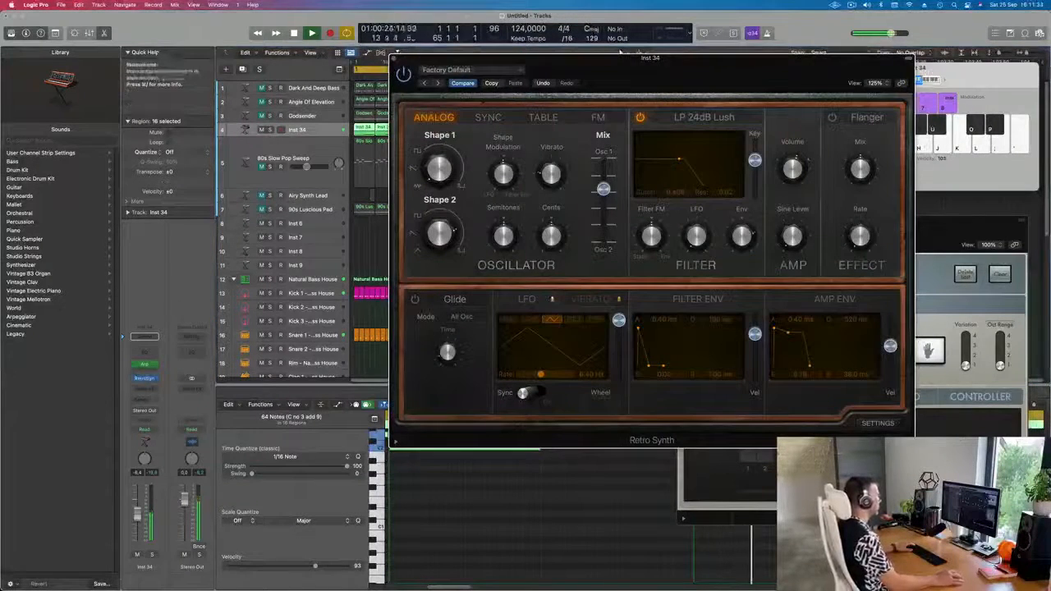
drag(620, 52, 565, 43)
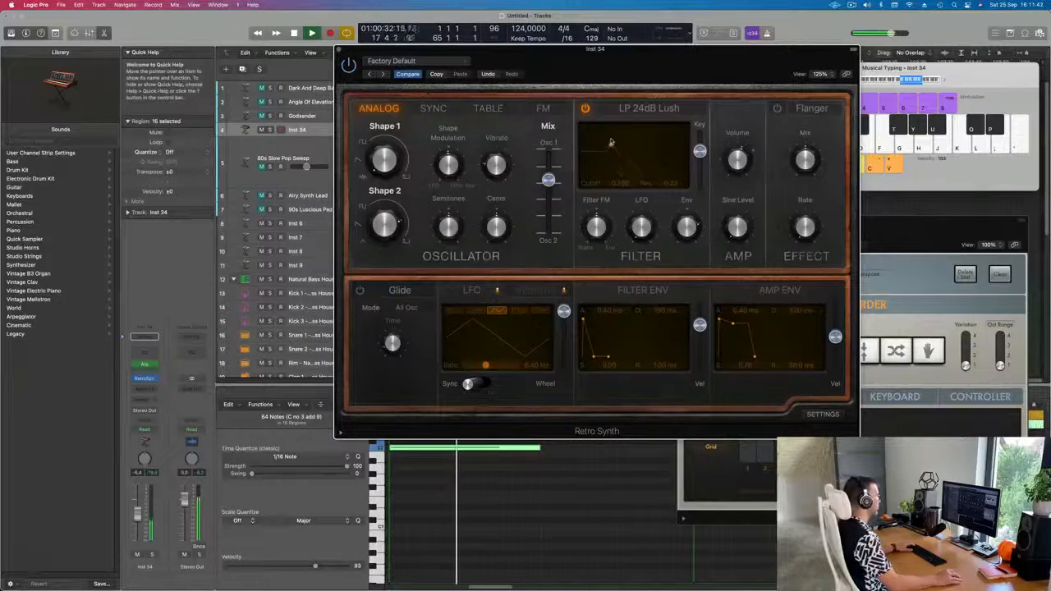
drag(621, 142, 634, 139)
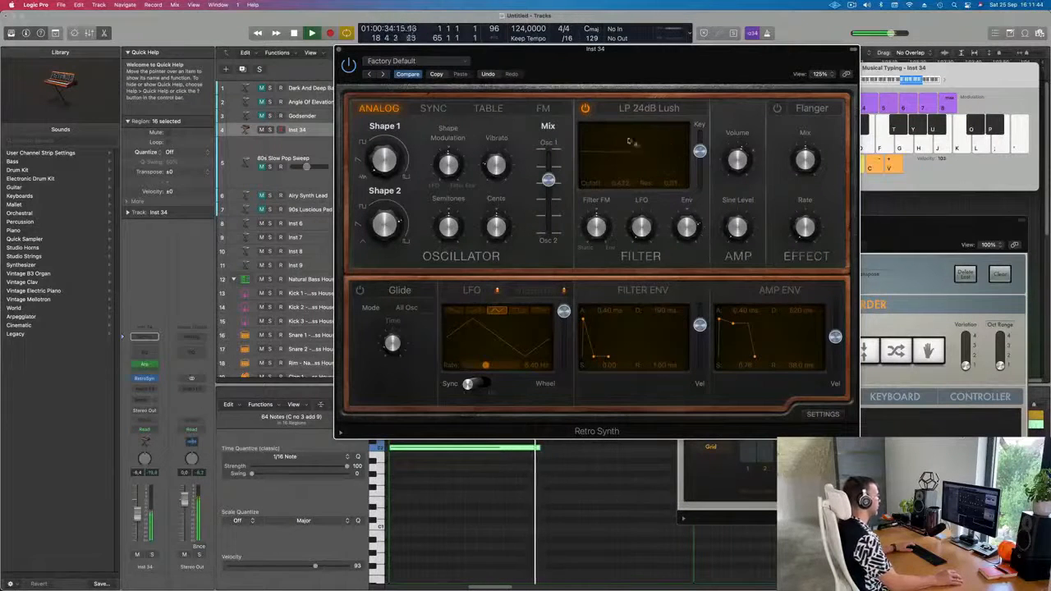
mouse_move(700, 150)
mouse_down()
mouse_move(699, 133)
mouse_move(699, 160)
mouse_up()
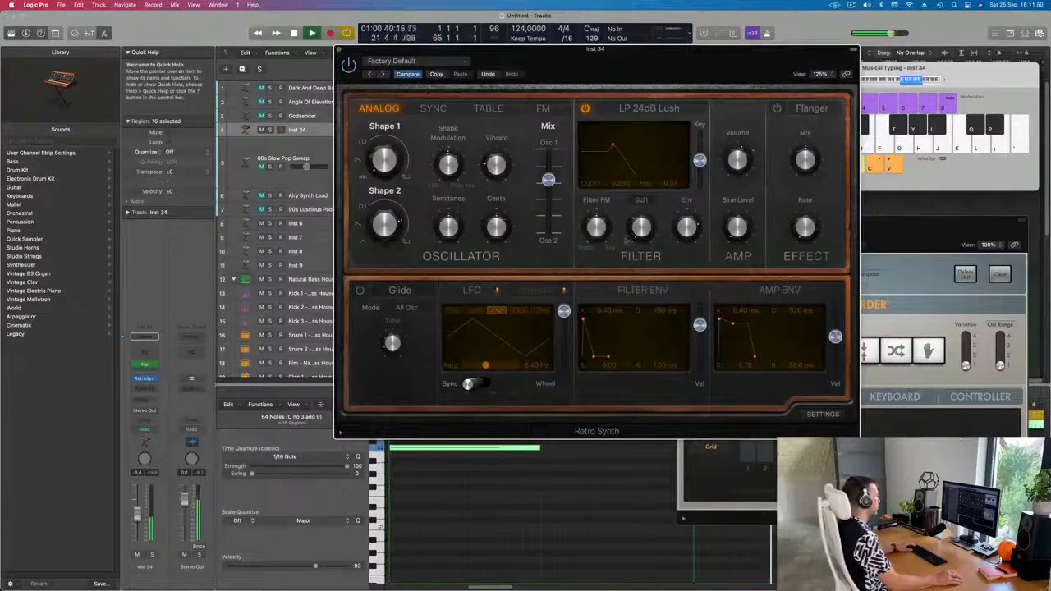
mouse_move(605, 228)
mouse_down()
mouse_move(609, 210)
mouse_move(602, 224)
mouse_up()
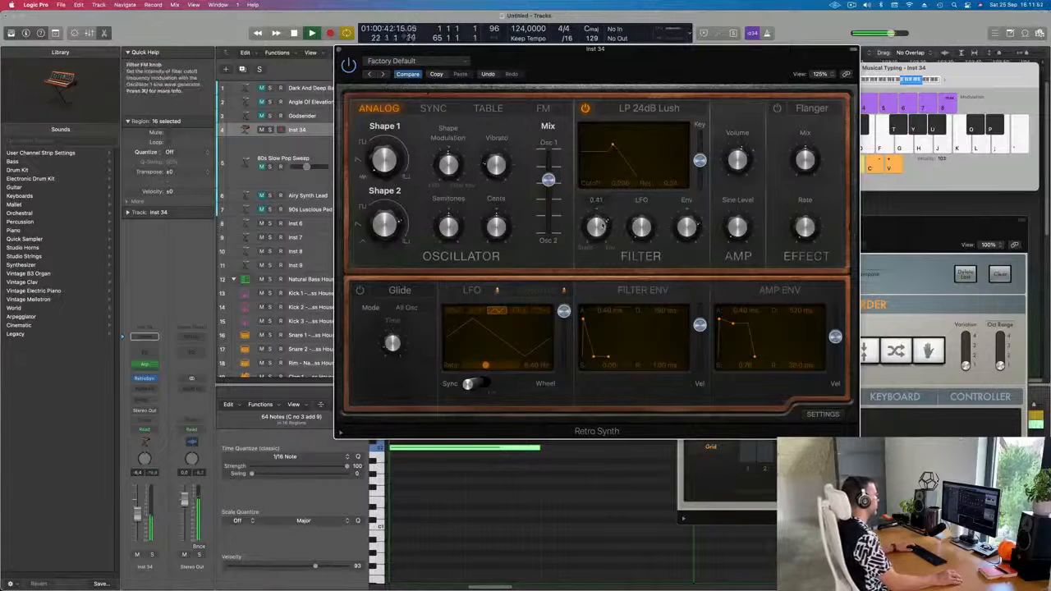
- Try an oscillator mix of 0.38 in Retro Synth, and compare the FM oscillator with the Analog one
drag(549, 179, 548, 174)
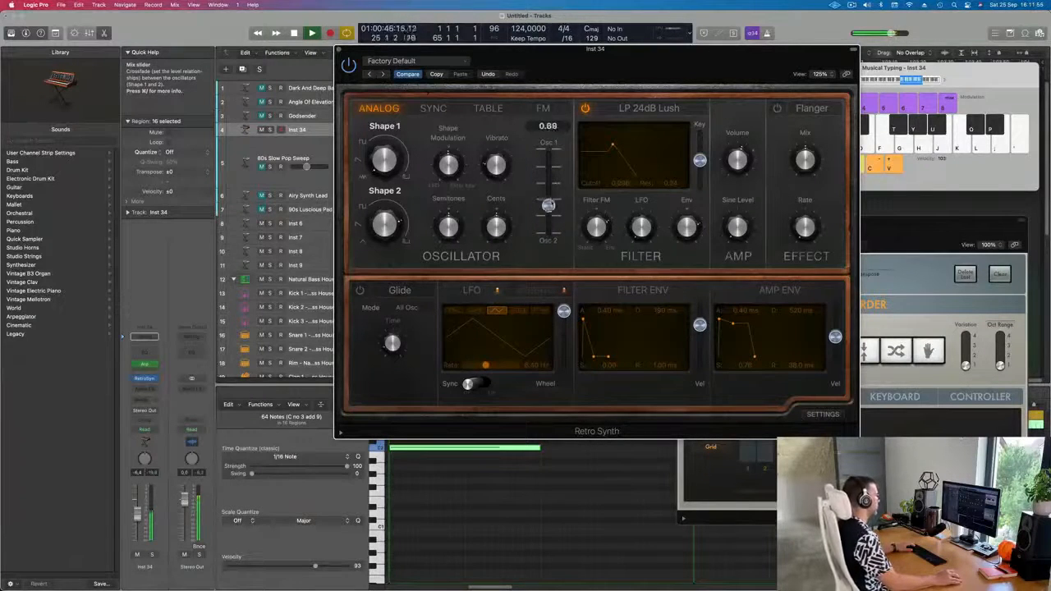
drag(549, 202, 548, 183)
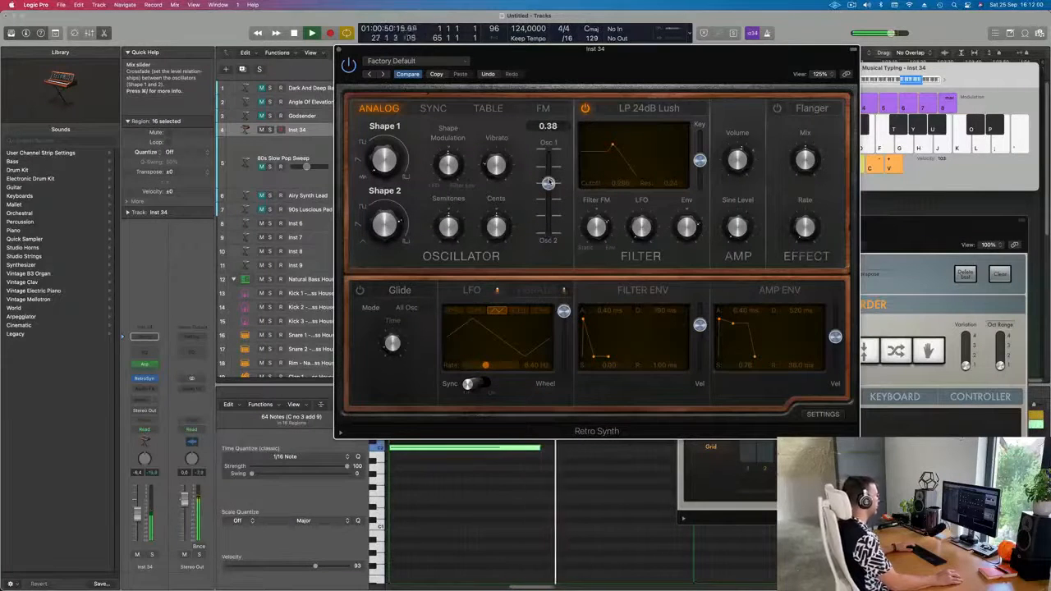
click(544, 108)
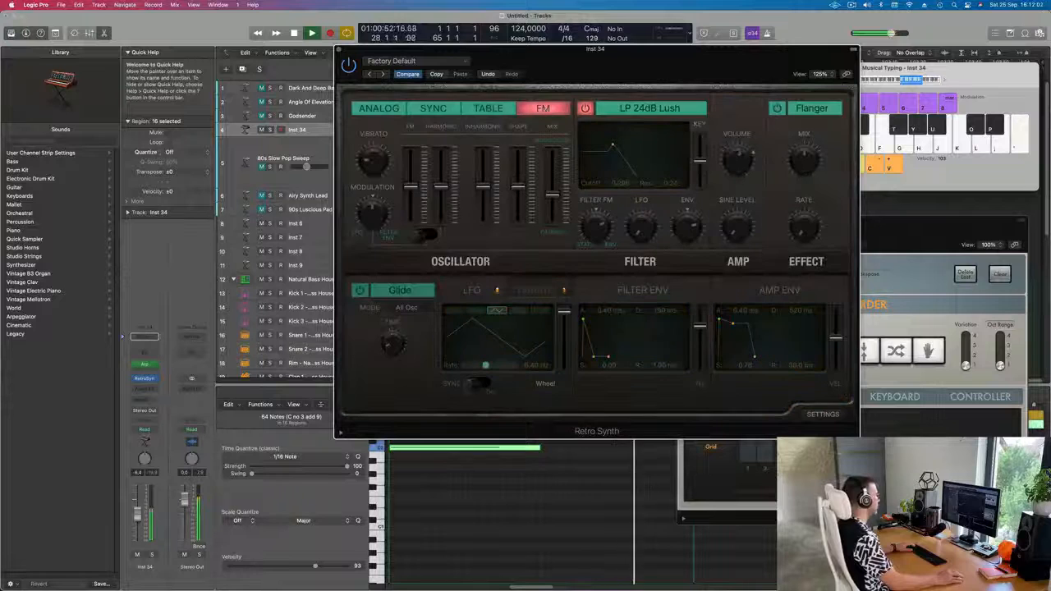
click(378, 108)
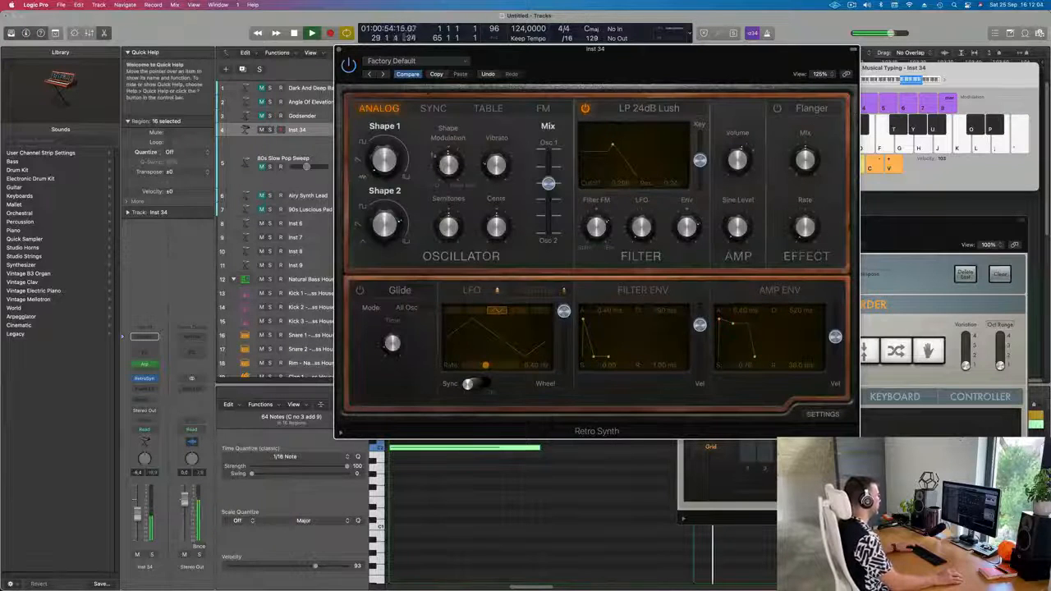
- Set Retro Synth's Shape 1 to 28.8 % and restart playback to hear the change
mouse_move(450, 163)
mouse_move(383, 162)
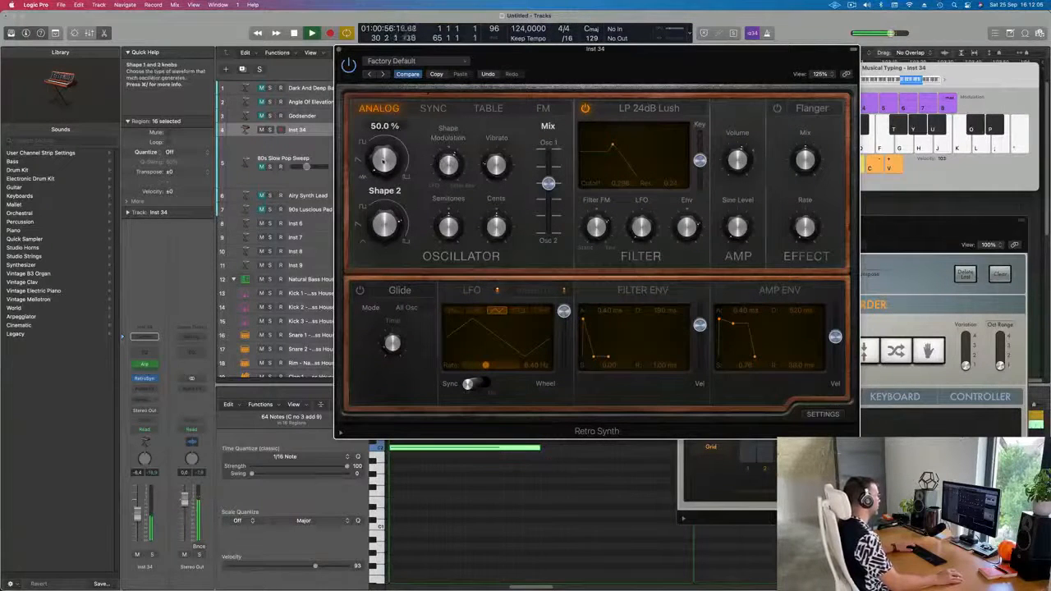
drag(384, 151, 395, 110)
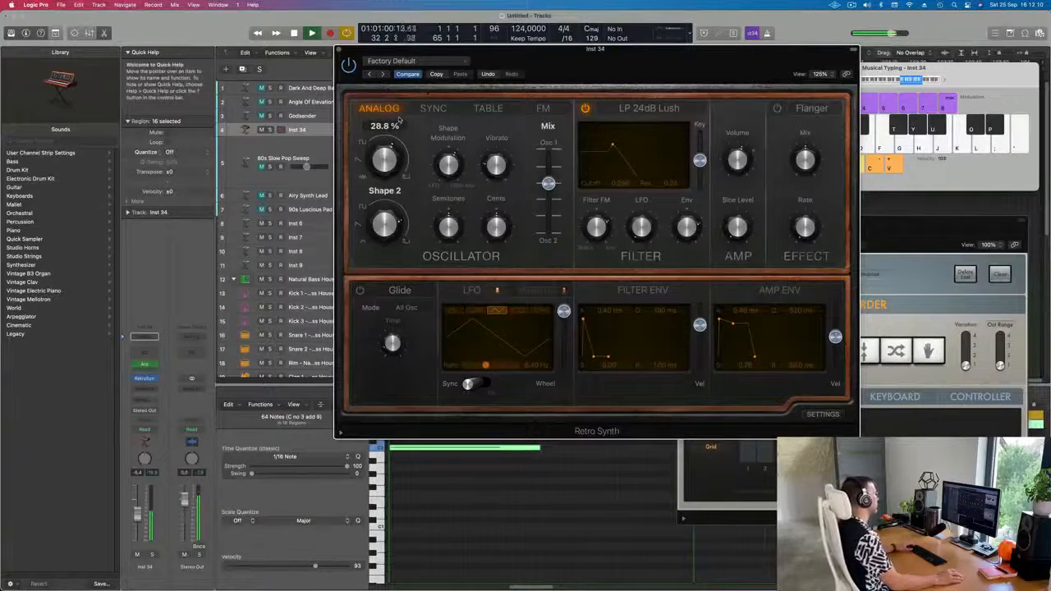
drag(610, 64, 682, 50)
key(space)
key(space)
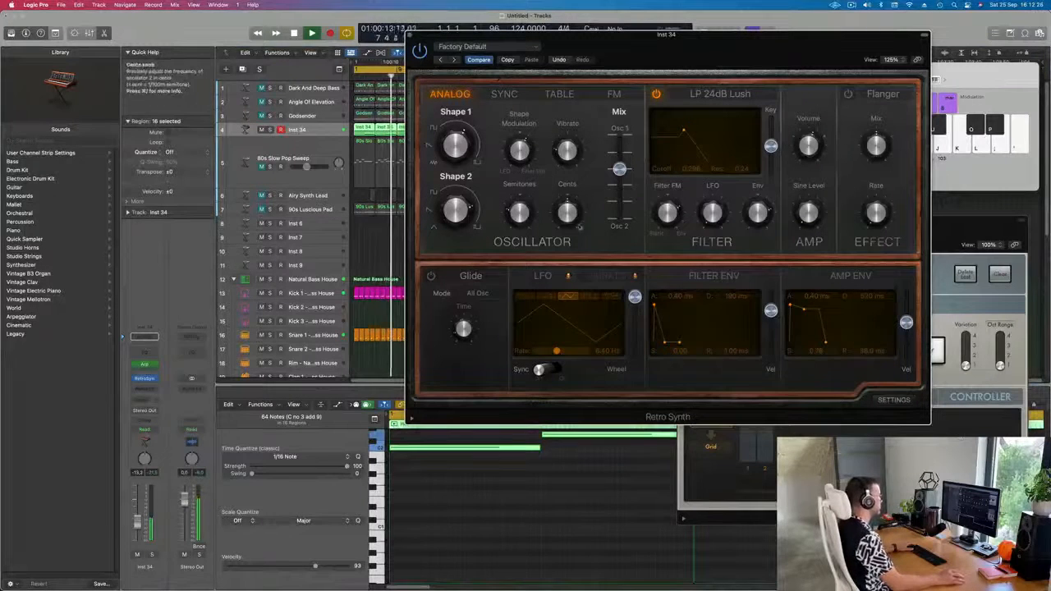
- Rebalance Retro Synth's mix between the two oscillators, and lower the filter cutoff slightly with resonance at 0.26
drag(619, 168, 614, 232)
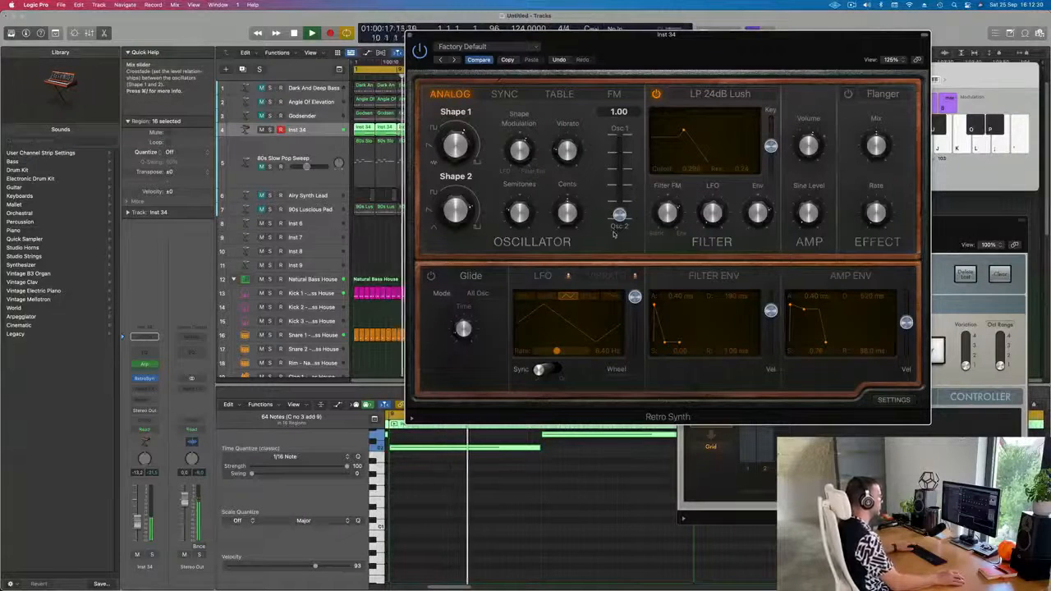
drag(711, 44, 610, 37)
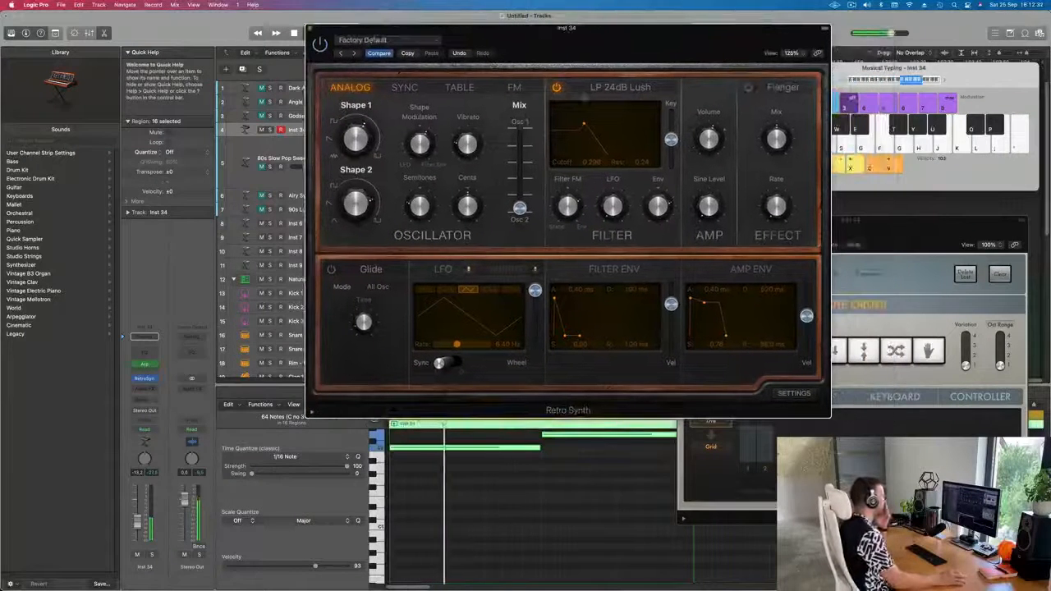
drag(592, 123, 579, 123)
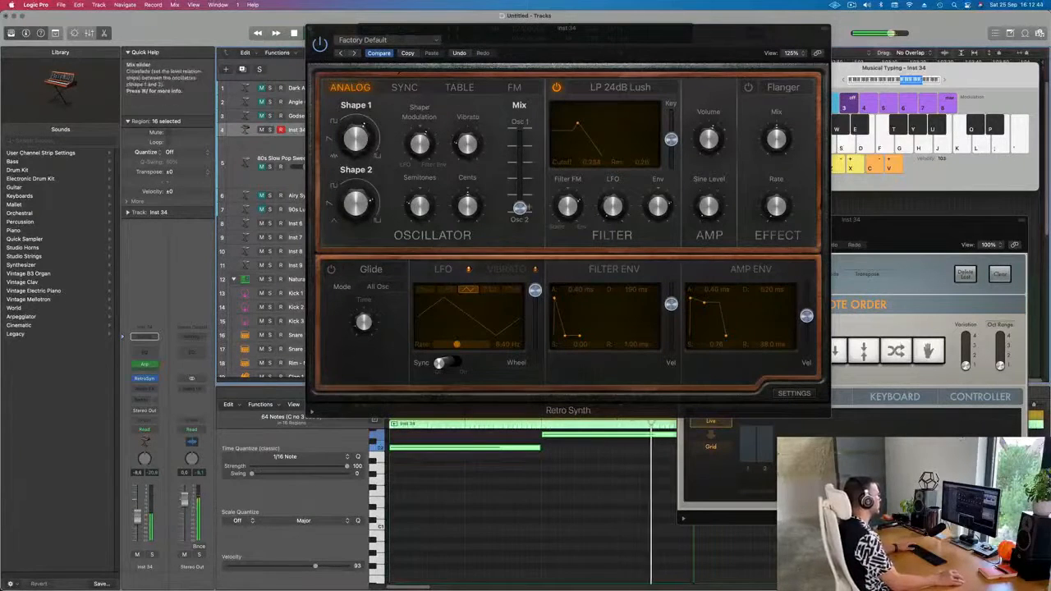
drag(520, 207, 527, 192)
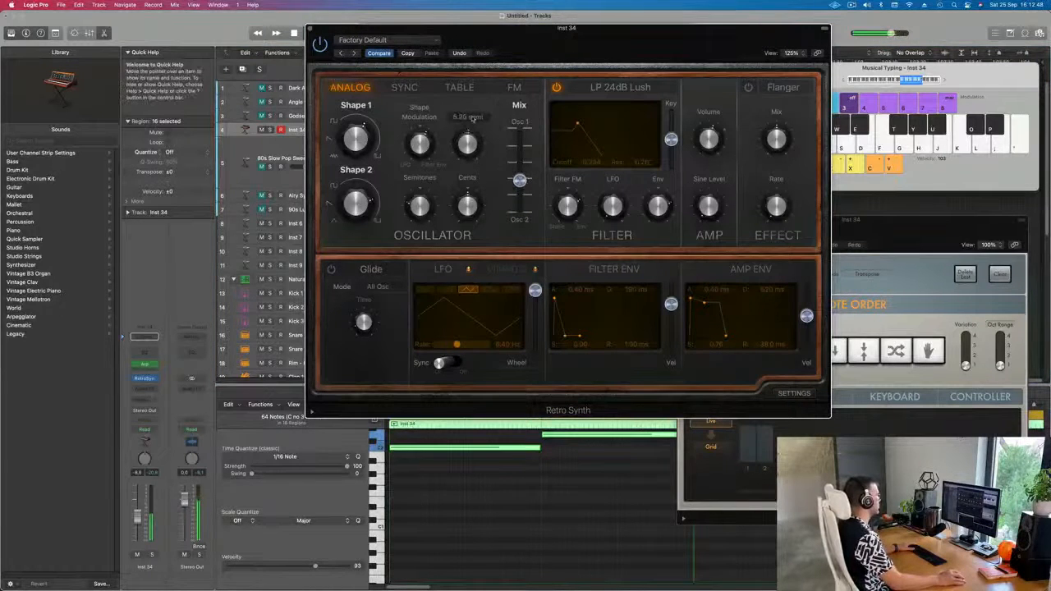
drag(520, 179, 526, 122)
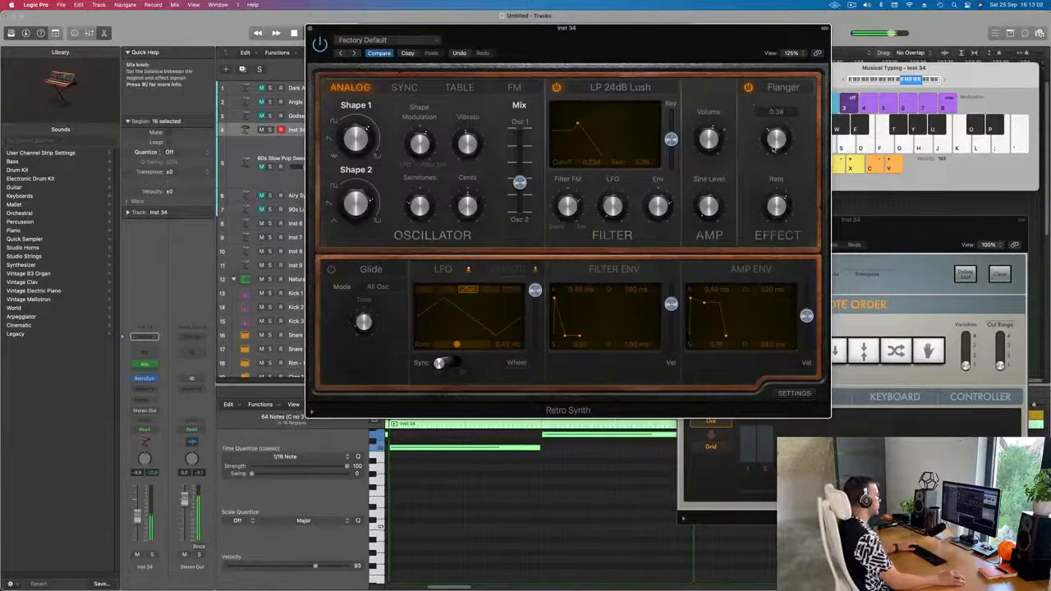
- Switch off Retro Synth's flanger, fine-tune the filter envelope amount and decay, and close the synth
click(748, 87)
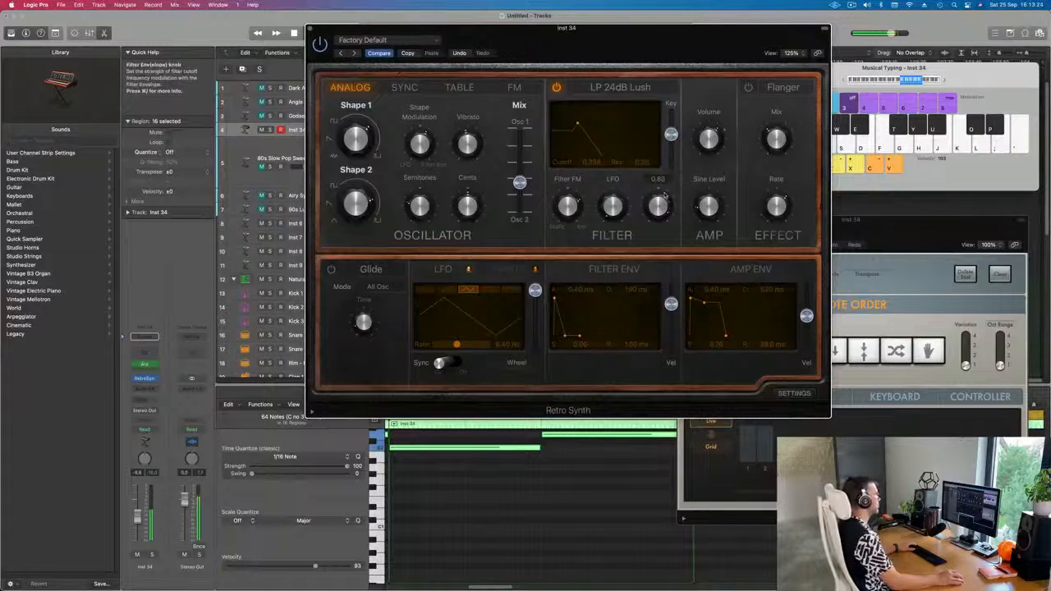
mouse_move(662, 209)
mouse_down()
mouse_move(664, 218)
mouse_move(666, 209)
mouse_up()
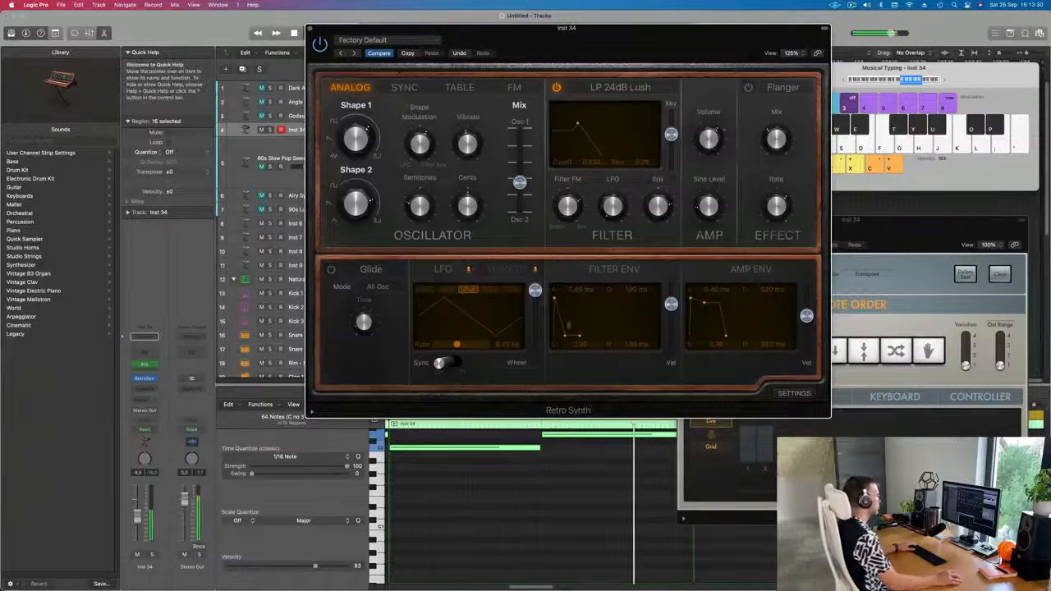
drag(564, 337, 567, 337)
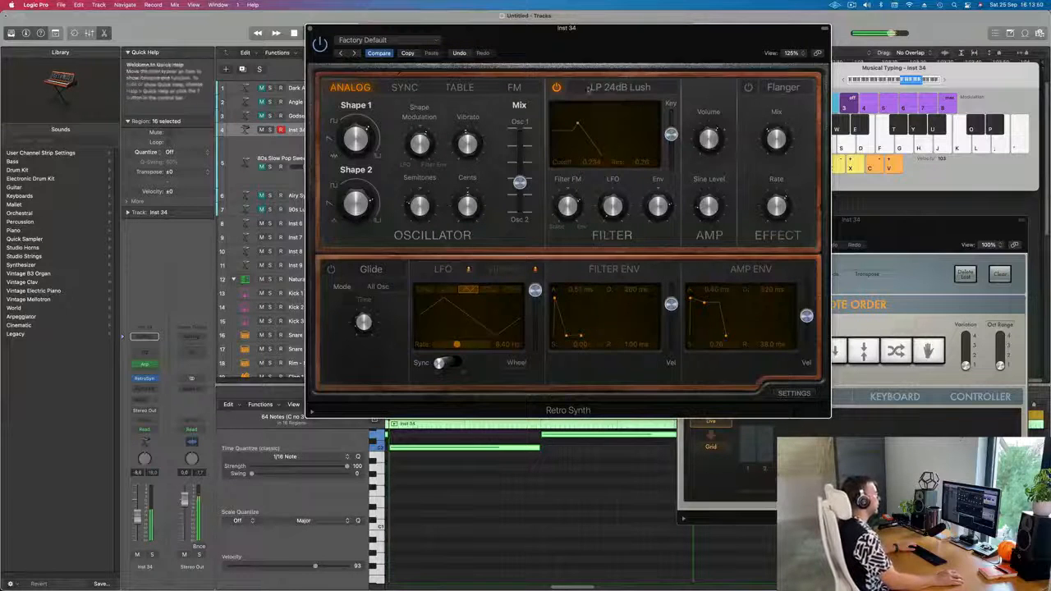
click(310, 29)
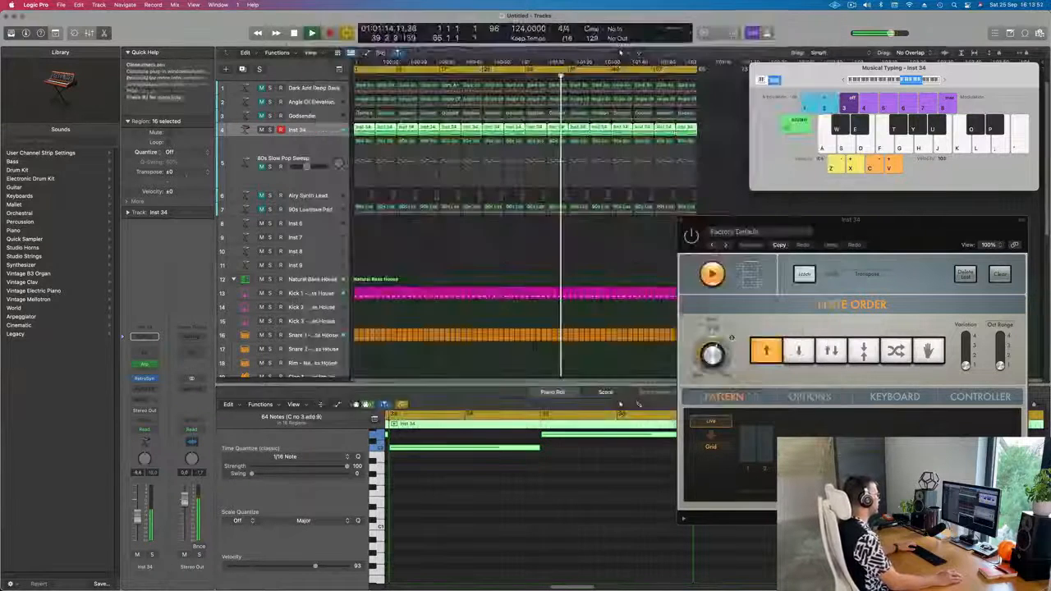
- Restart playback, unmute the 80s Slow Pop Sweep track, and select the 90s Luscious Pad track
key(space)
key(space)
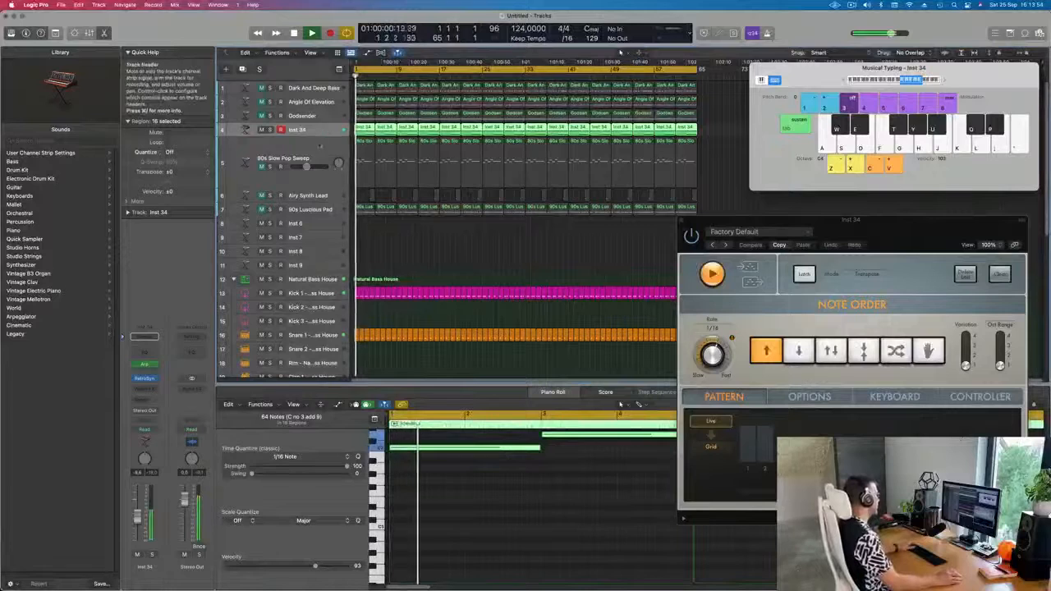
click(279, 159)
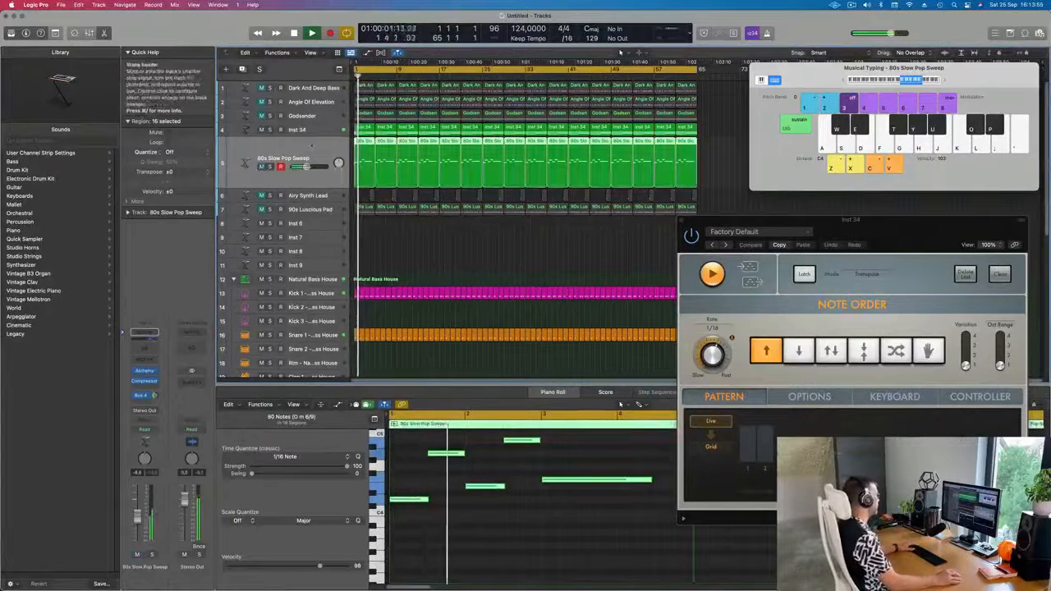
click(260, 166)
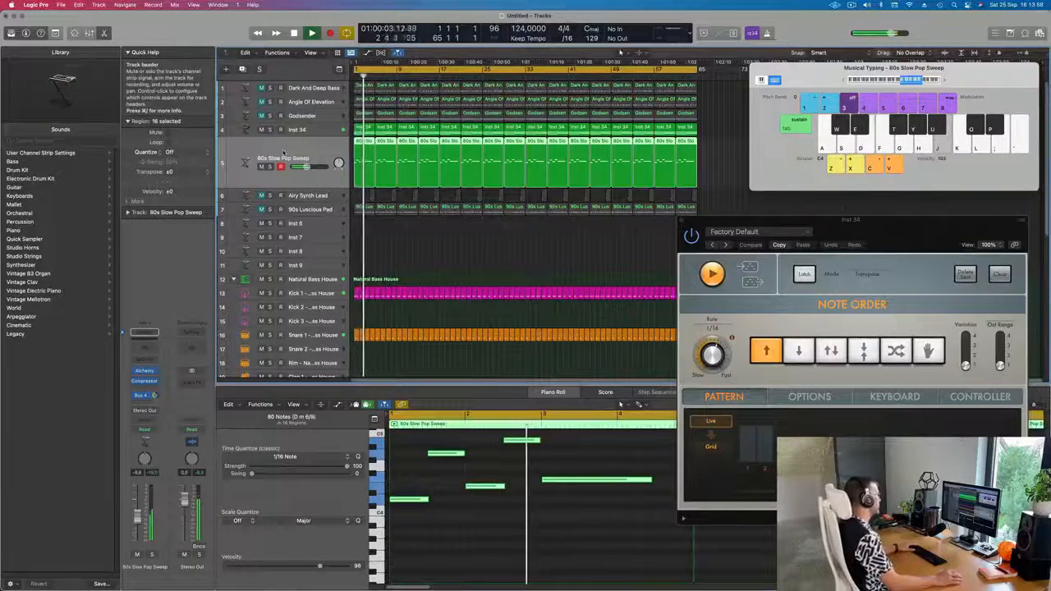
click(303, 213)
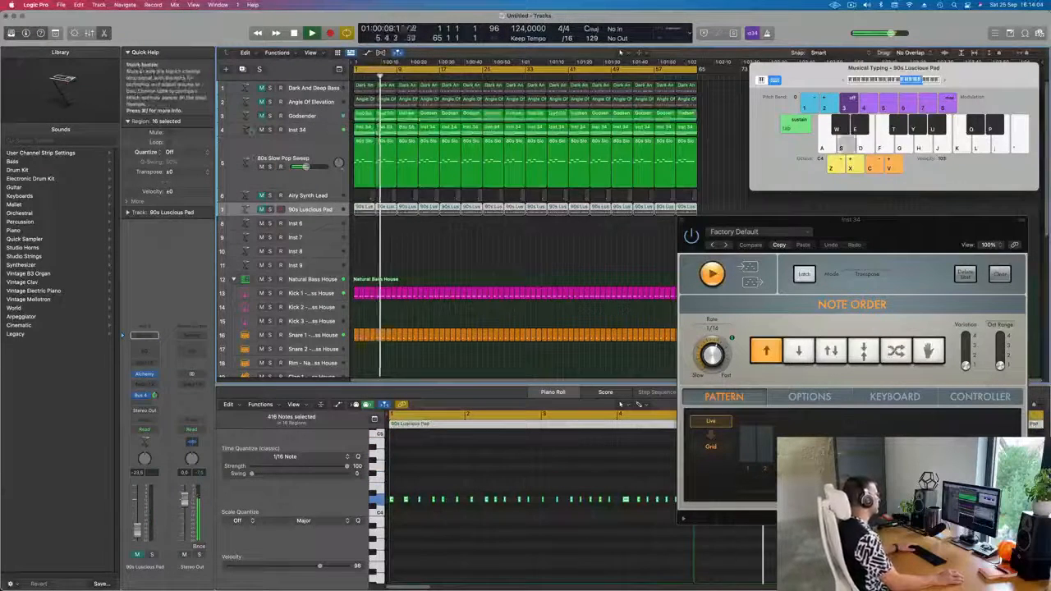
- Unmute the Godsender, 90s Luscious Pad and Airy Synth Lead tracks while the song plays
click(301, 115)
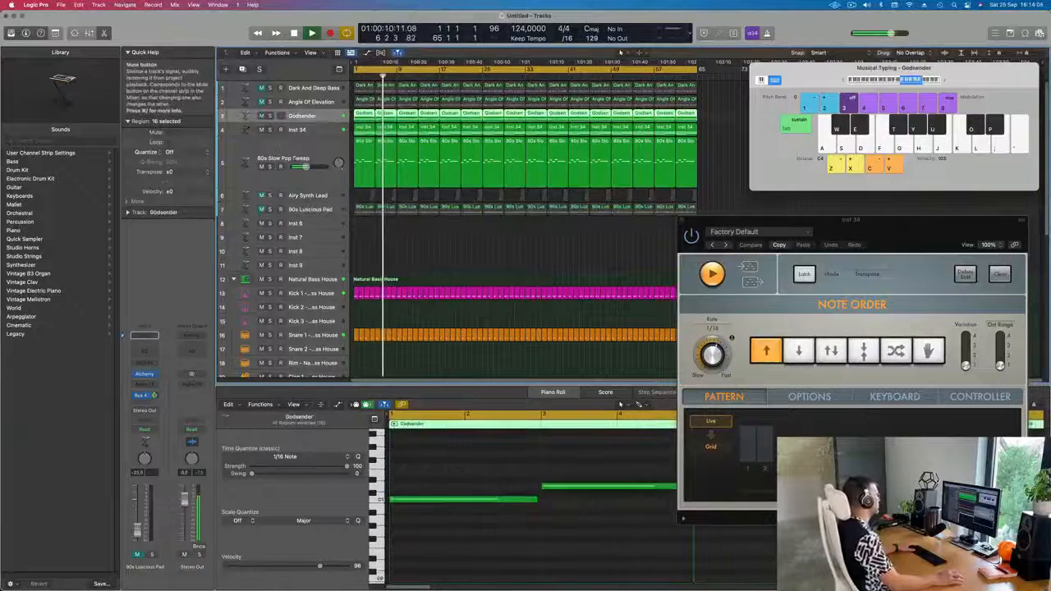
click(316, 143)
click(273, 212)
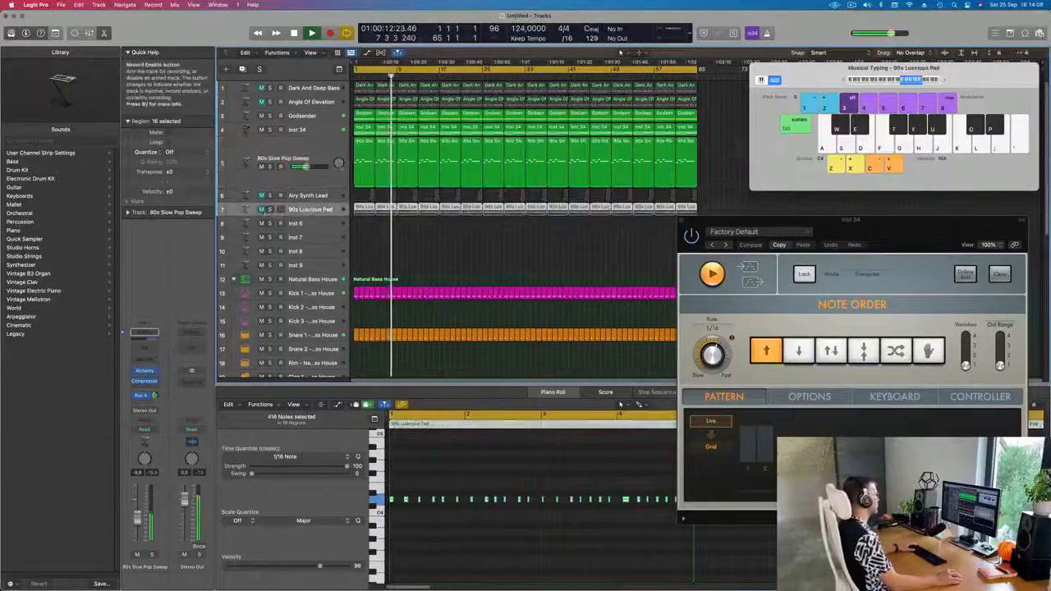
click(315, 196)
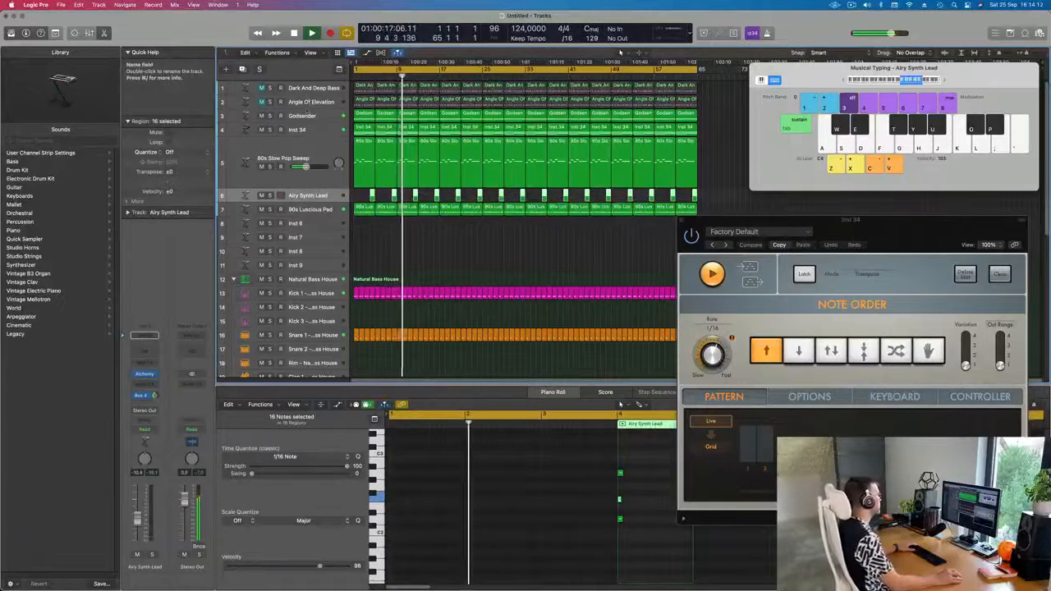
- Unmute the Angle Of Elevation track and leave it selected, keeping Dark And Deep Bass muted
click(310, 102)
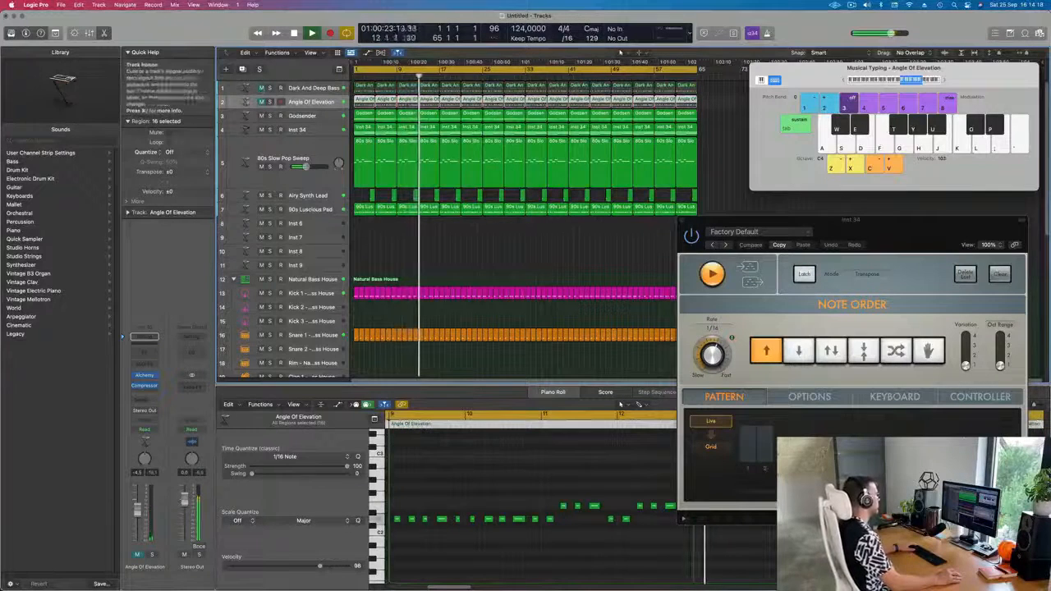
click(294, 88)
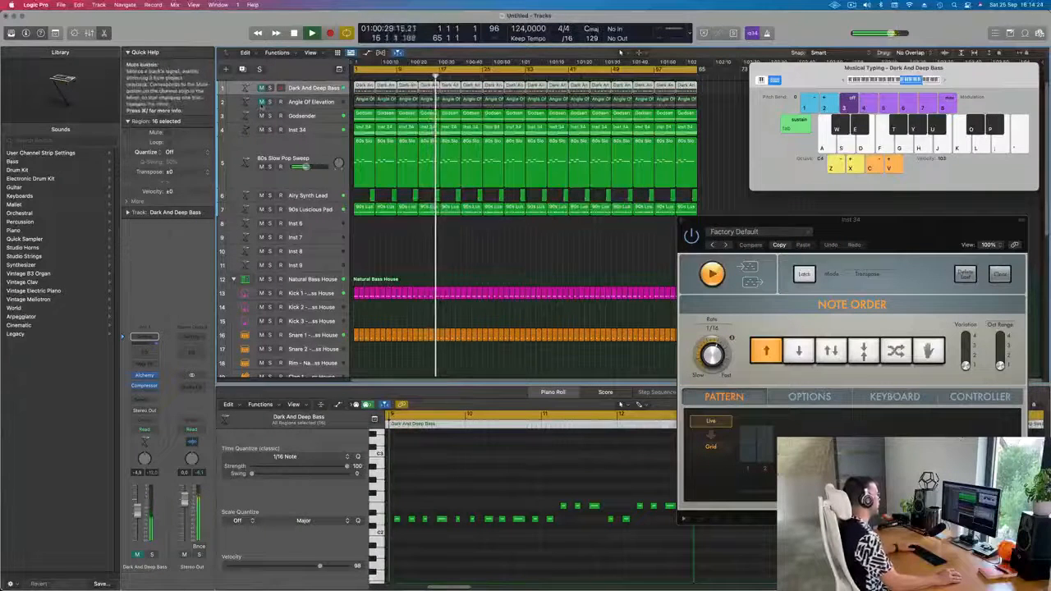
click(305, 102)
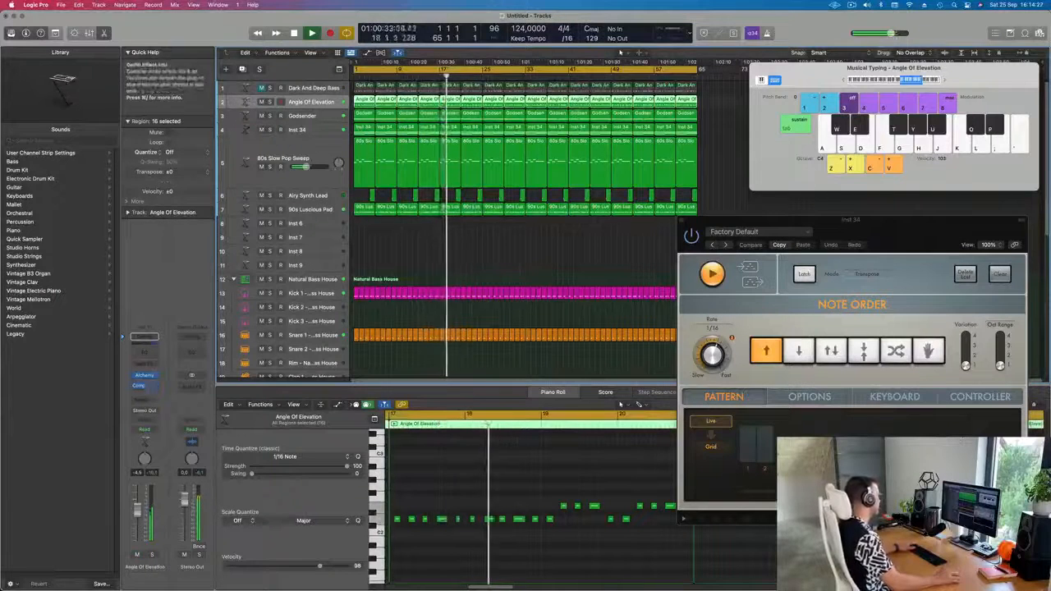
- Add a Channel EQ to Angle Of Elevation with a low cut at 625 Hz and the low shelf at 228 Hz, -0.6 dB
click(144, 338)
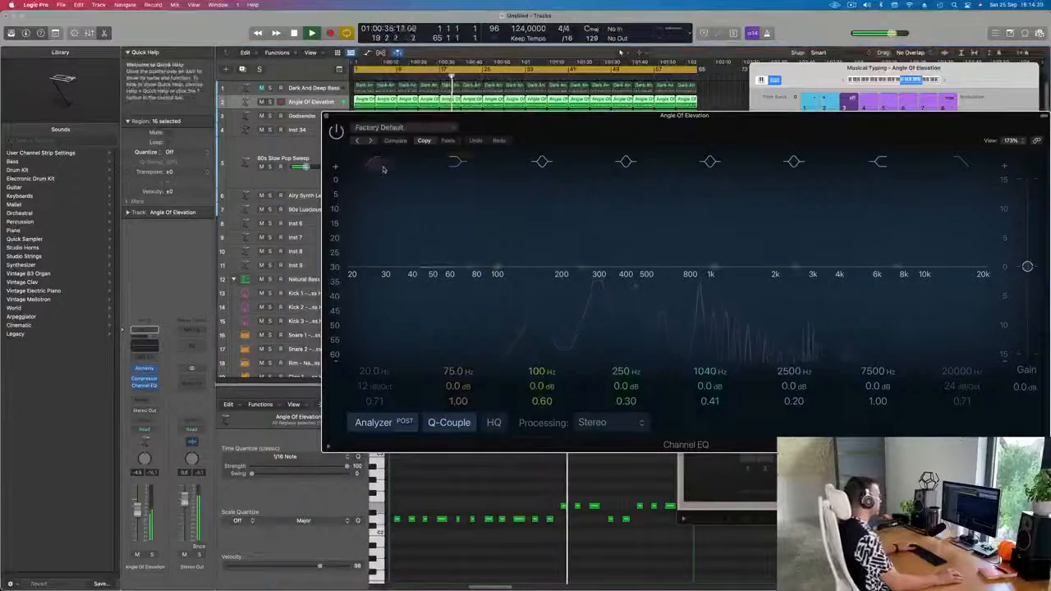
drag(427, 211, 519, 215)
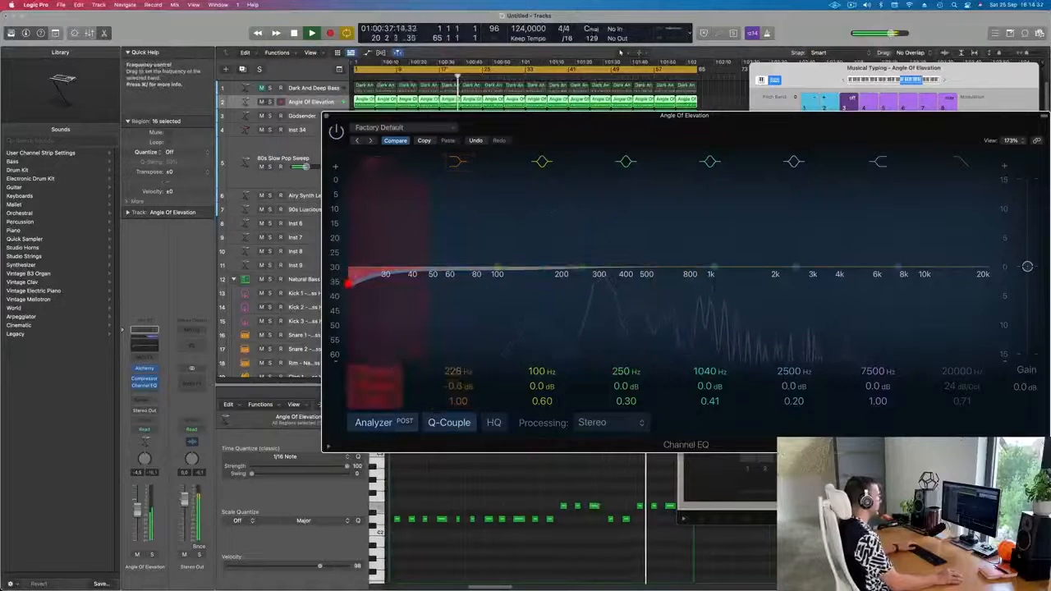
drag(374, 281, 672, 282)
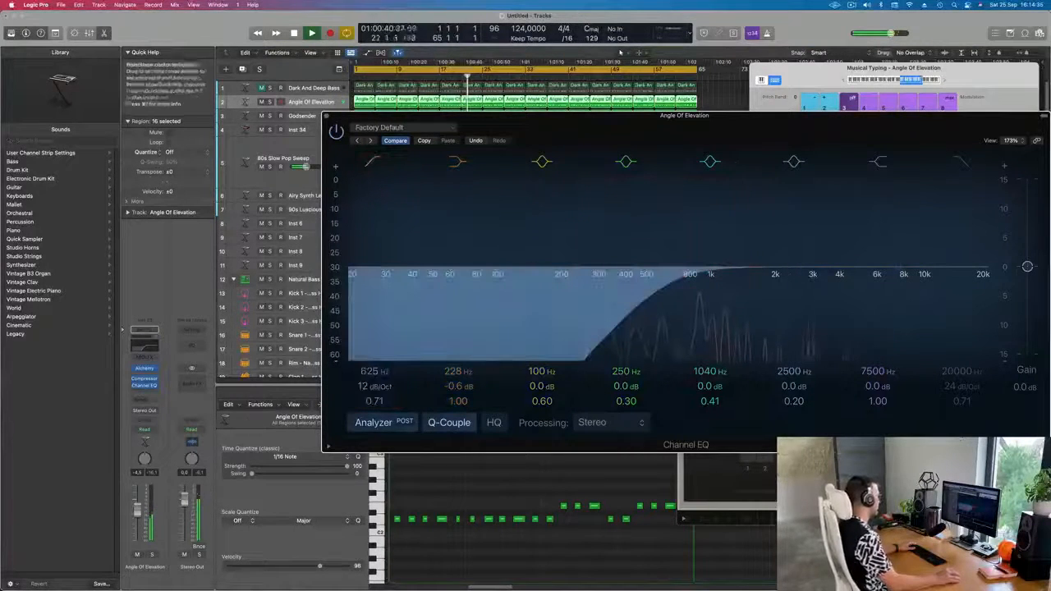
- Raise the Angle Of Elevation volume to about -3.3 dB, close its Channel EQ, and deselect the regions
click(151, 556)
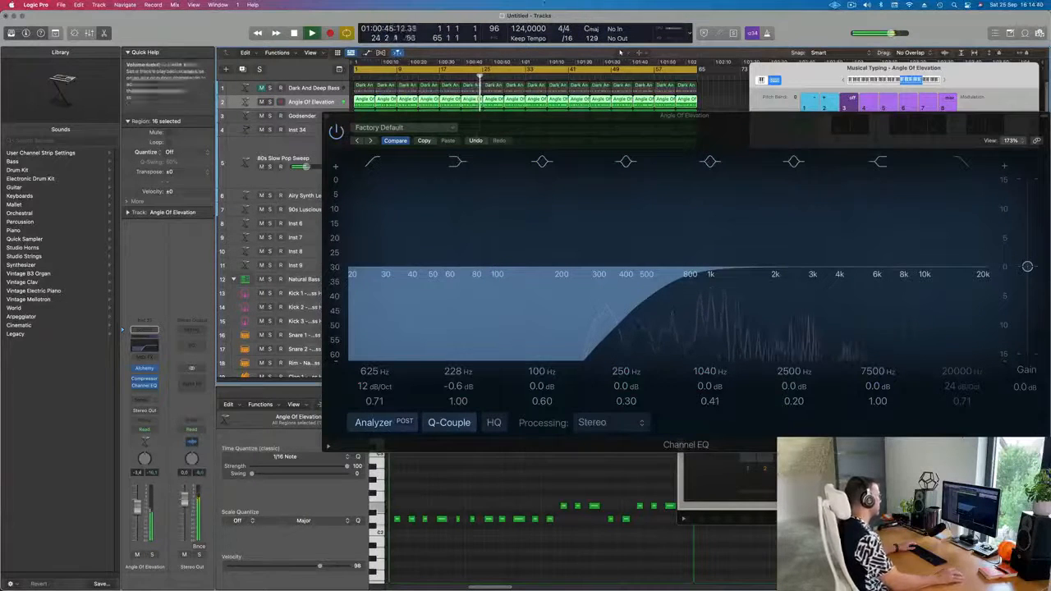
drag(429, 135, 337, 157)
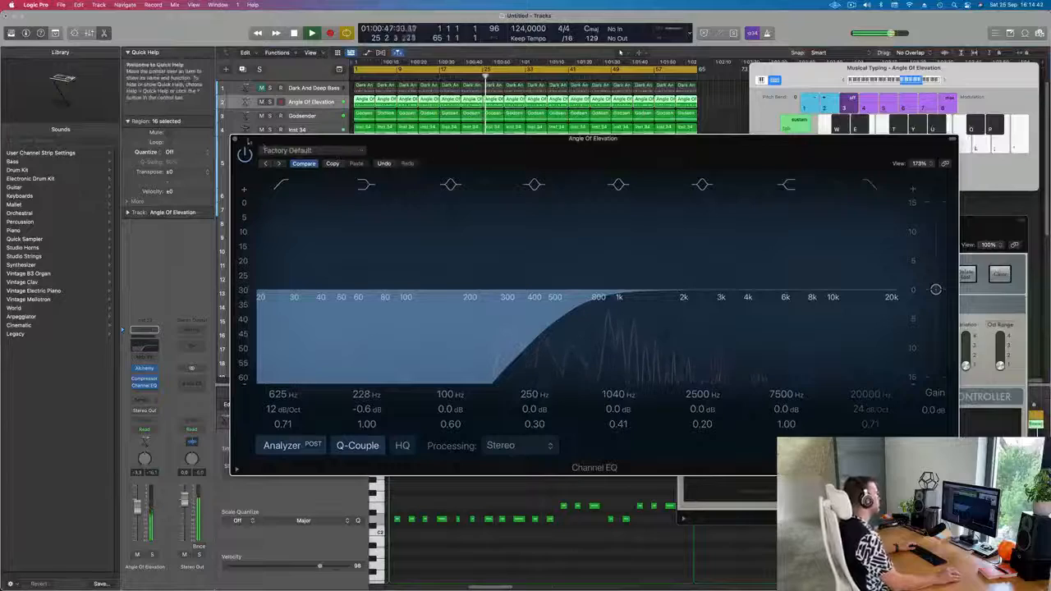
key(super+w)
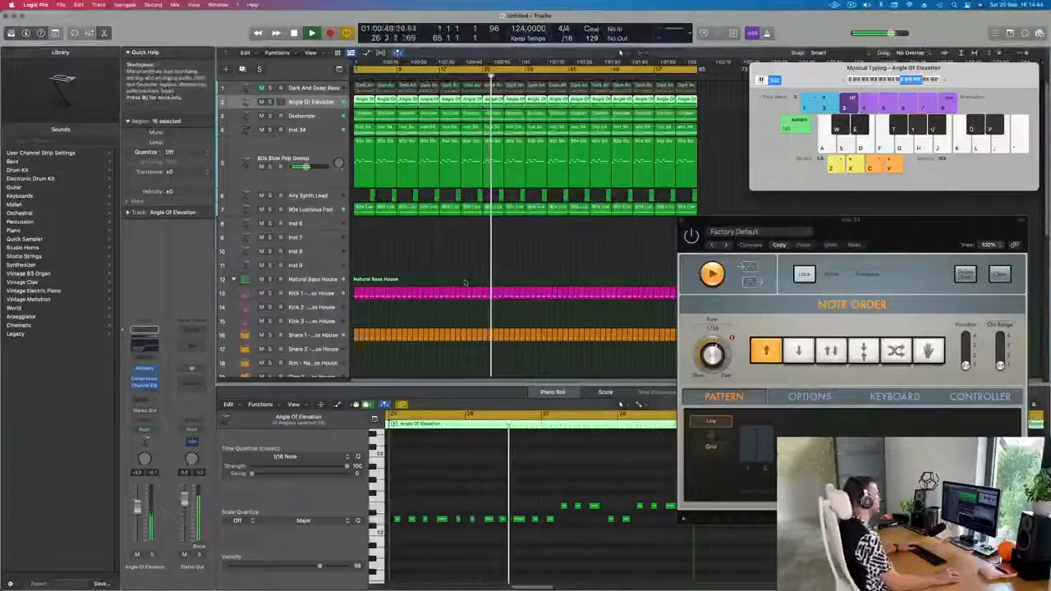
click(428, 255)
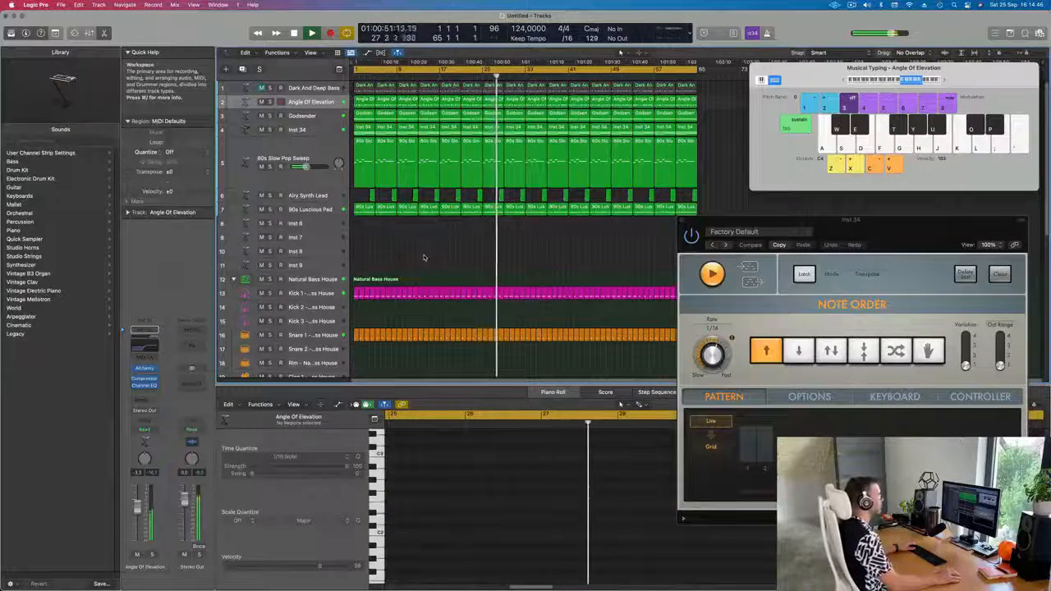